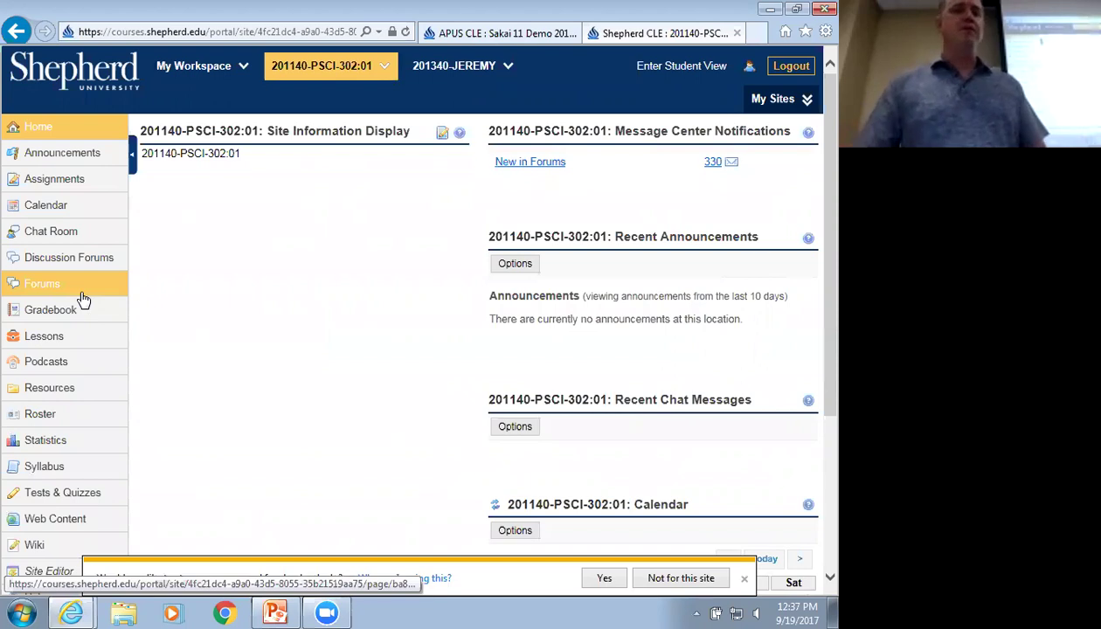
Open Discussion Forums and browse the Class Discussions forum's seven prompt topics
click(77, 261)
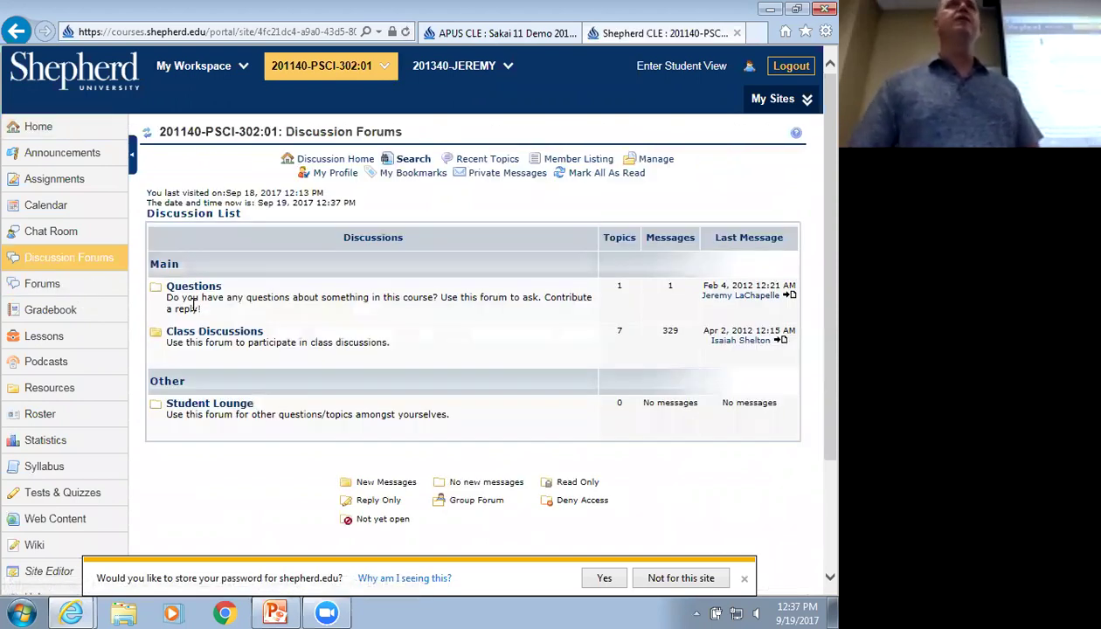
click(225, 335)
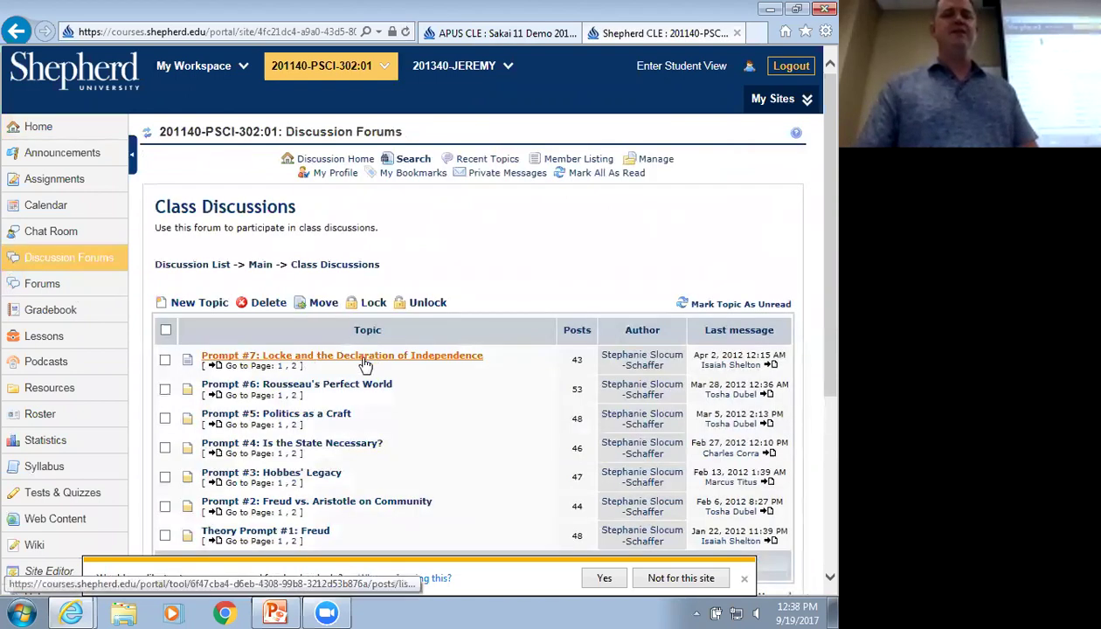
scroll(354, 361, down, 1)
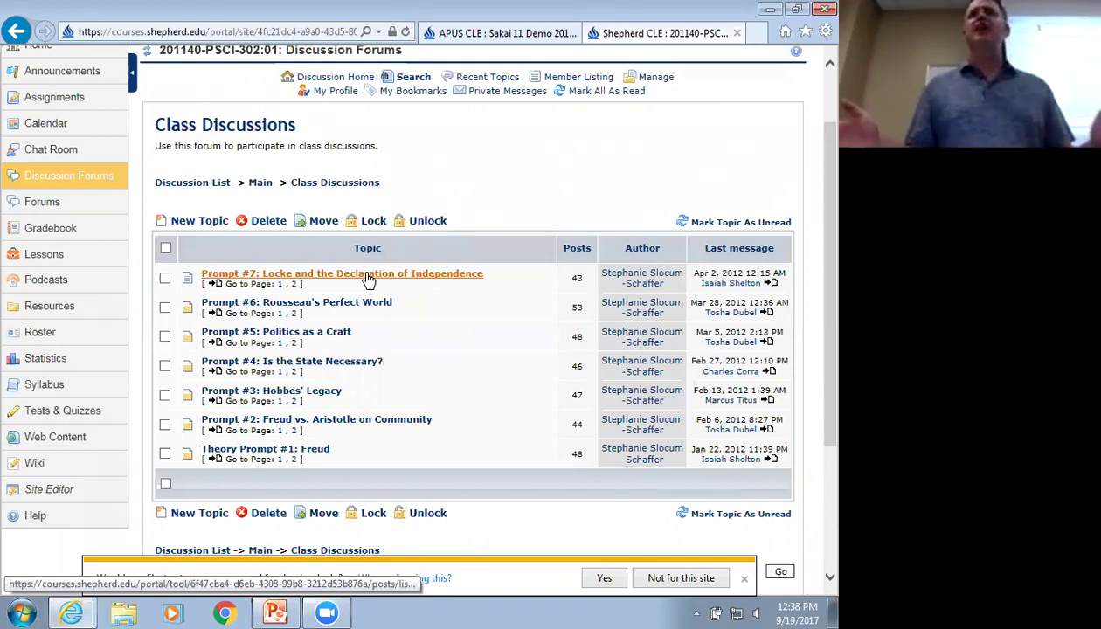
scroll(367, 278, up, 2)
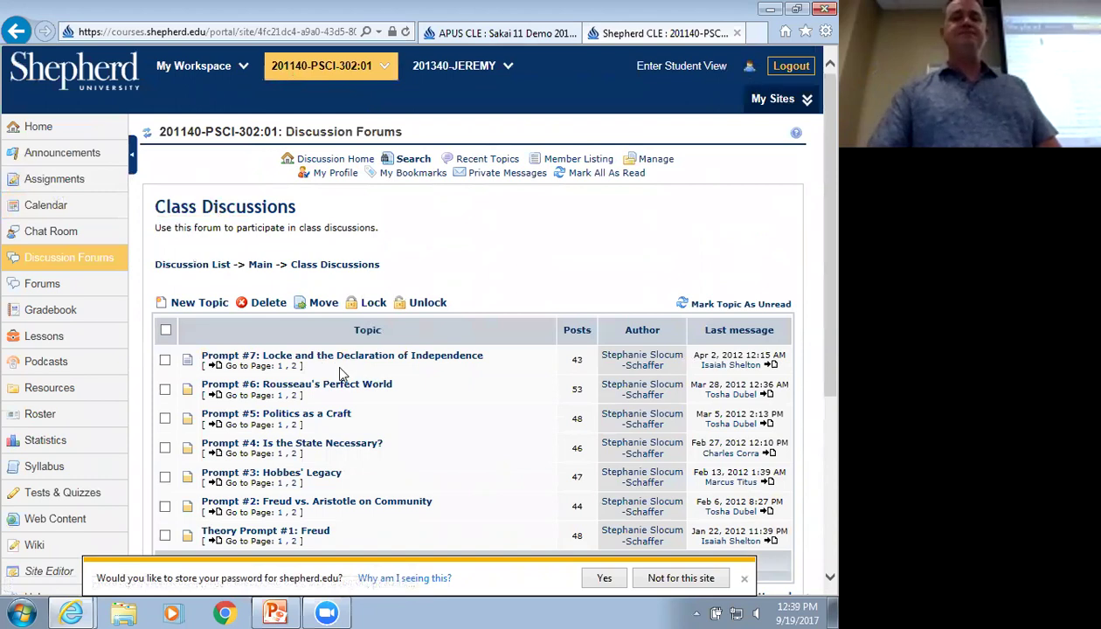
Read the Prompt #7: Locke and the Declaration of Independence topic and its student replies
click(341, 357)
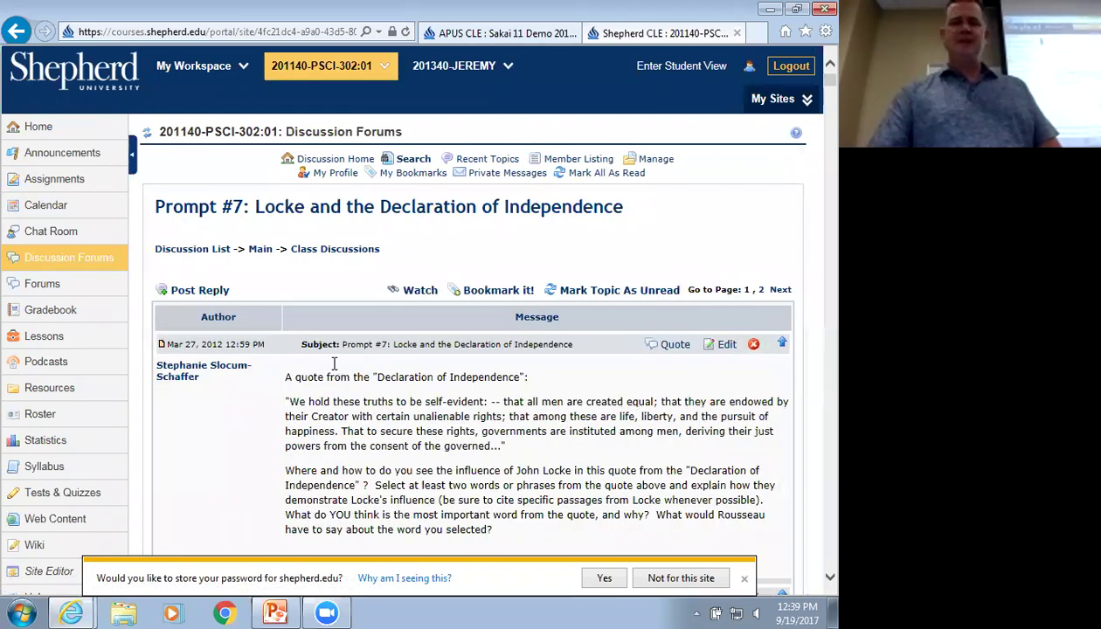
scroll(330, 362, down, 1)
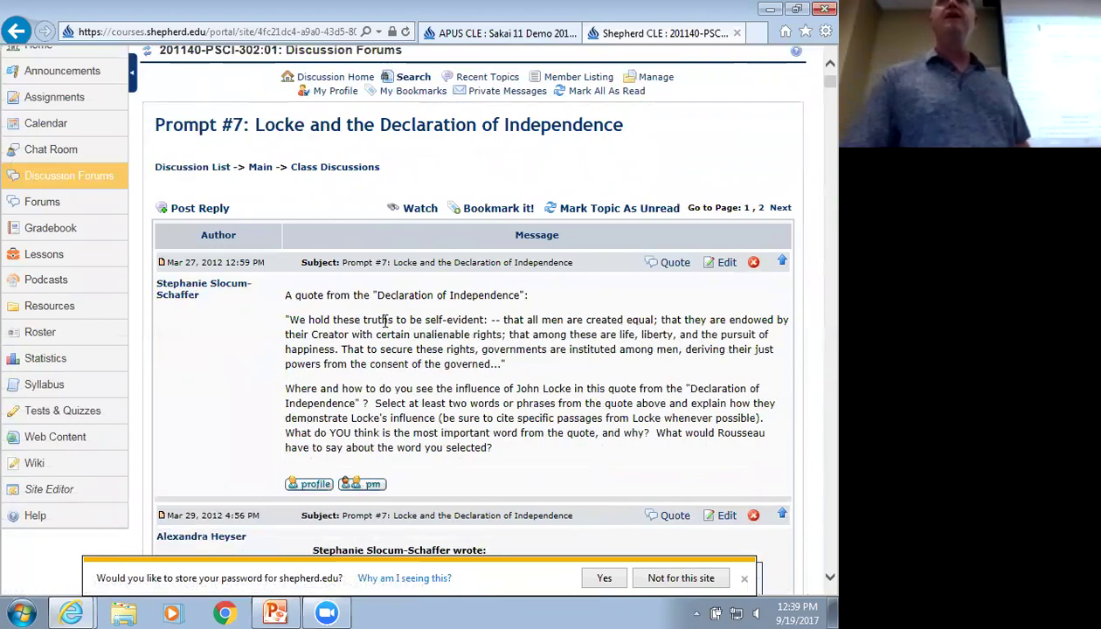
scroll(364, 324, down, 10)
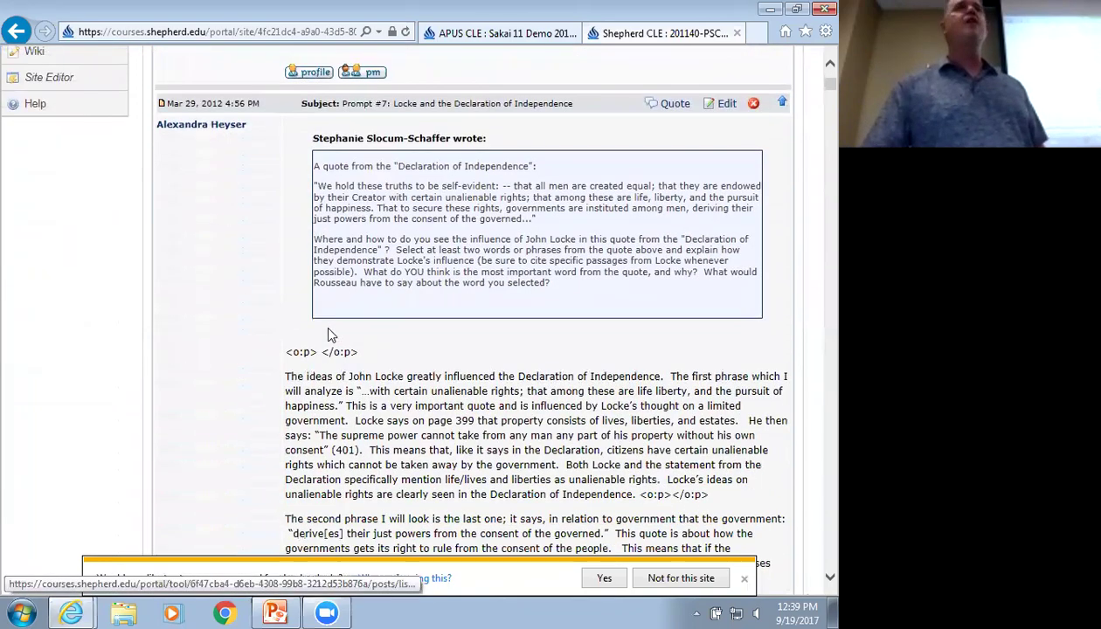
scroll(329, 328, up, 3)
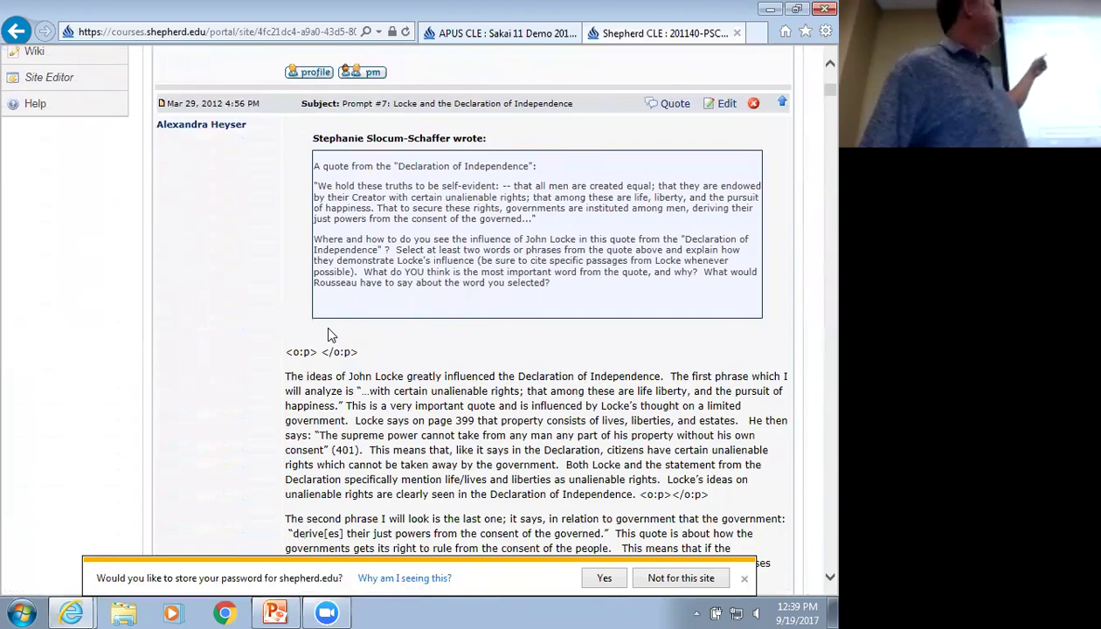
scroll(330, 332, down, 9)
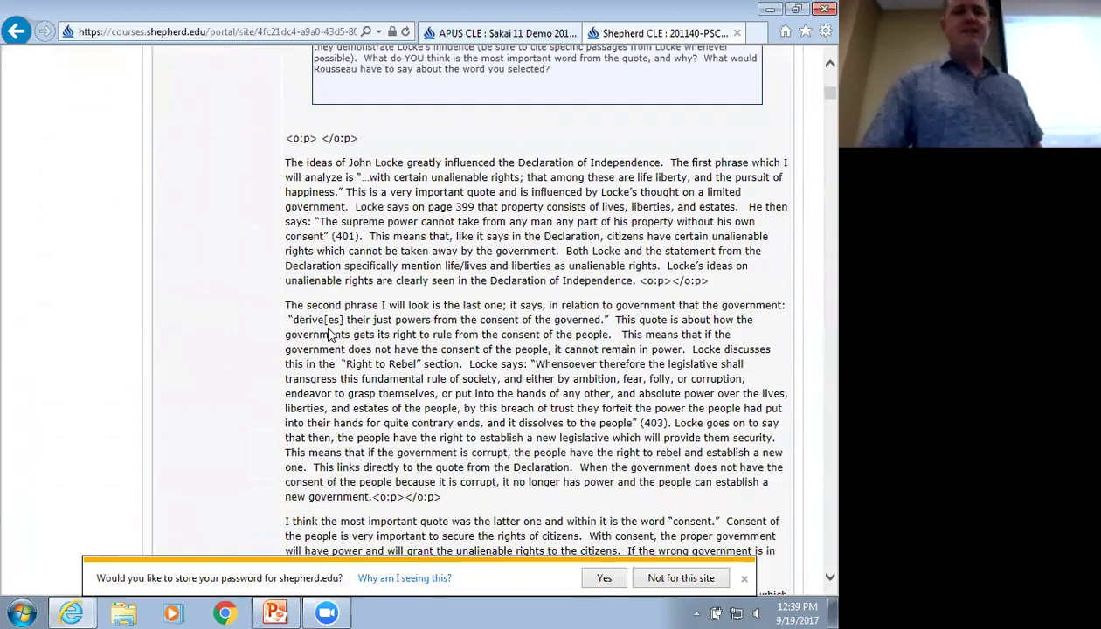
scroll(329, 335, down, 1)
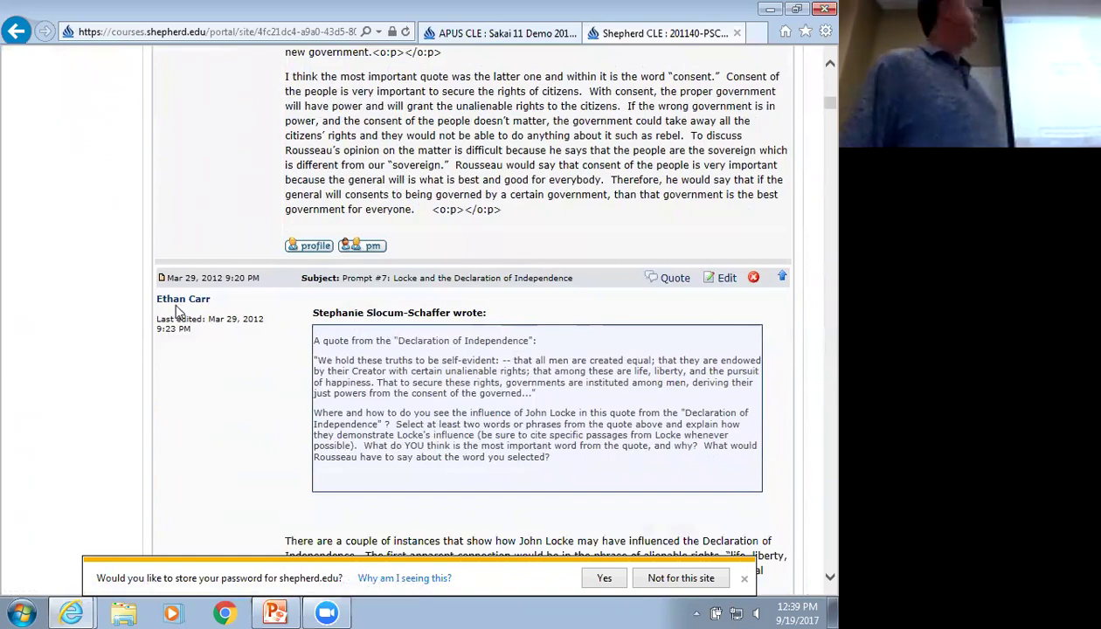
scroll(233, 320, up, 8)
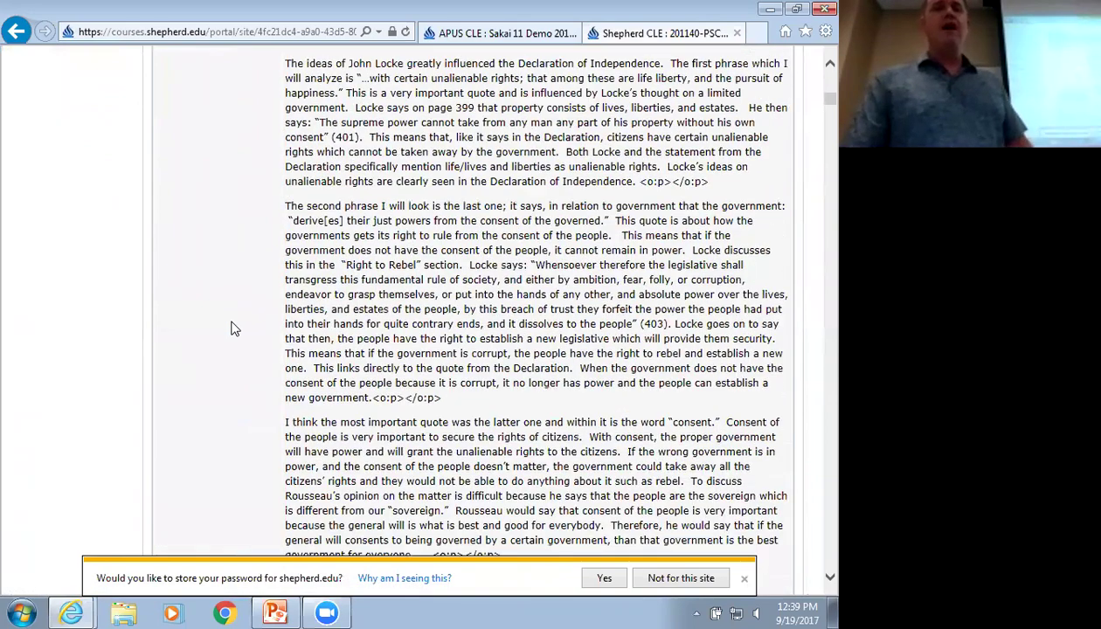
scroll(232, 320, up, 6)
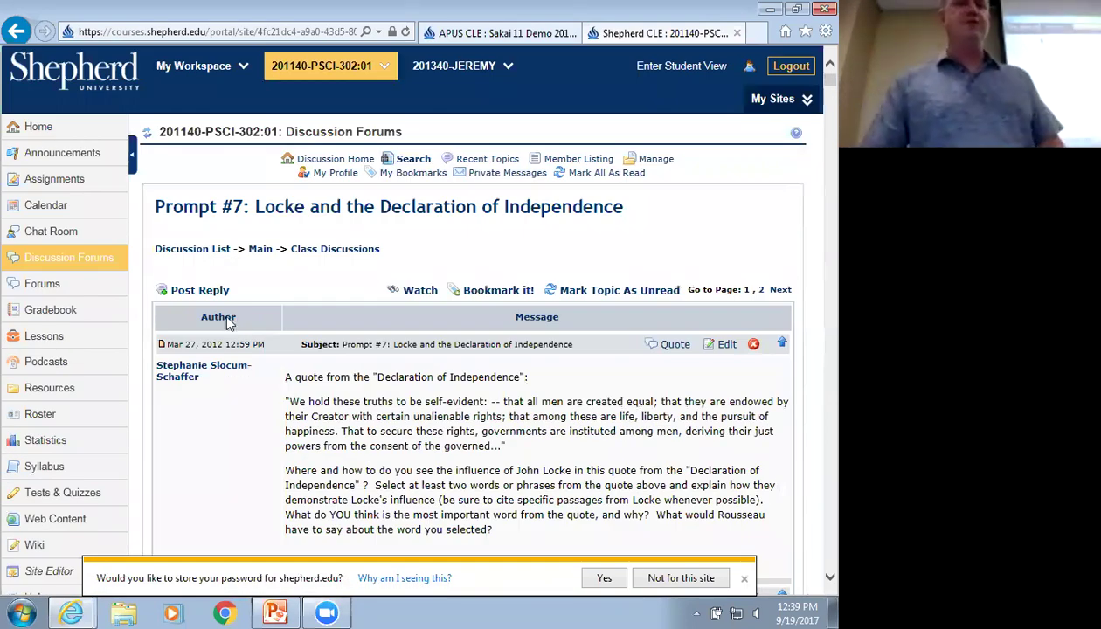
Compare the Forums and Discussion Forums tools, then list Class Discussions conversations in Forums
click(109, 292)
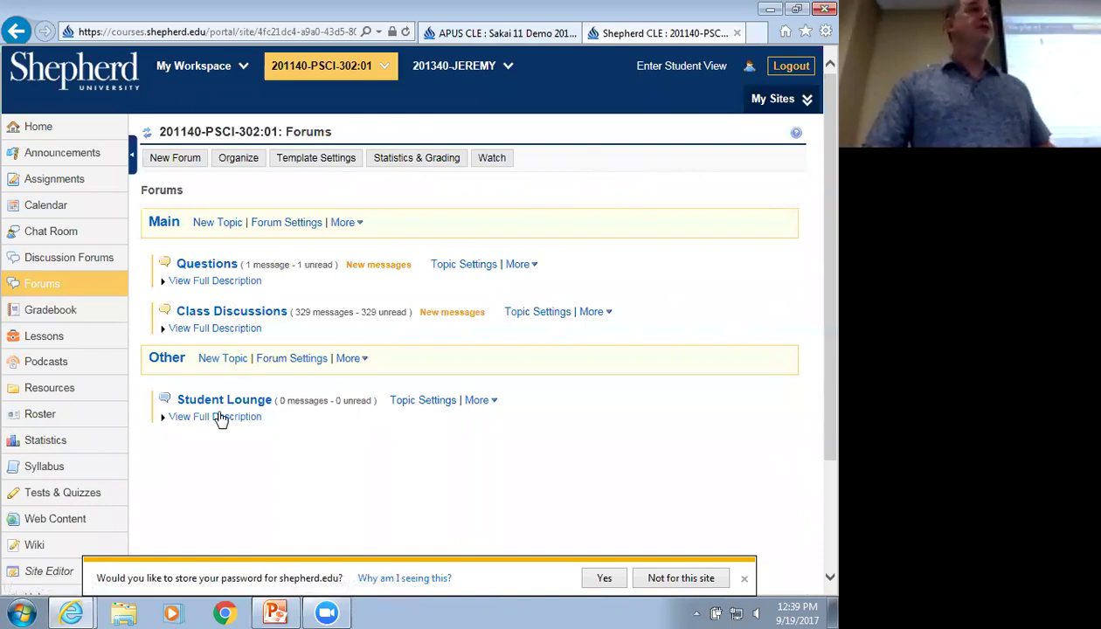
click(66, 260)
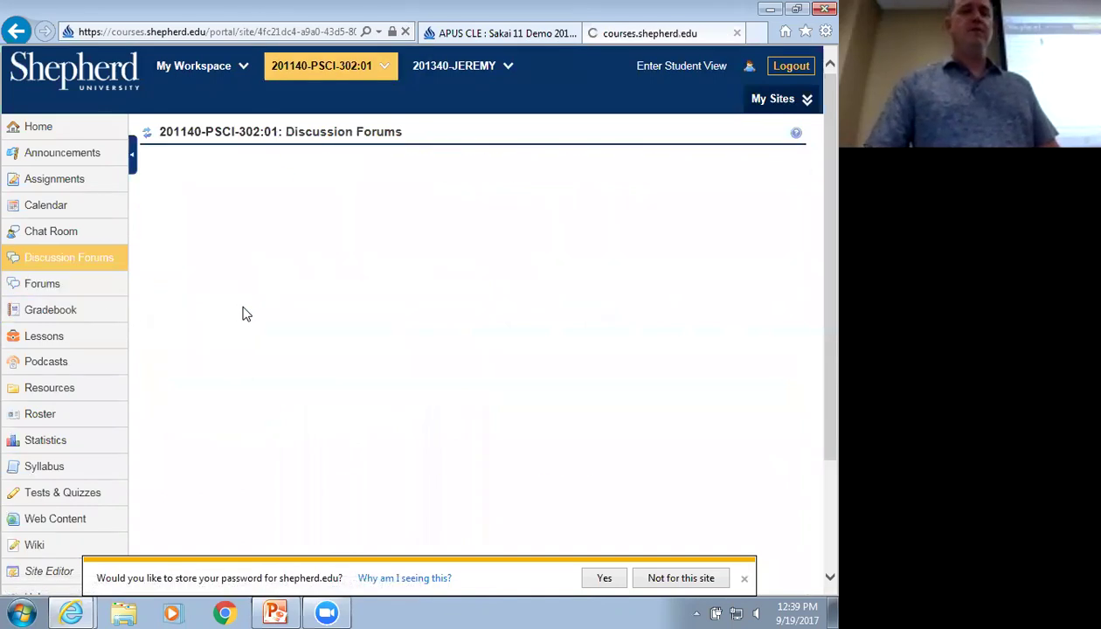
click(148, 133)
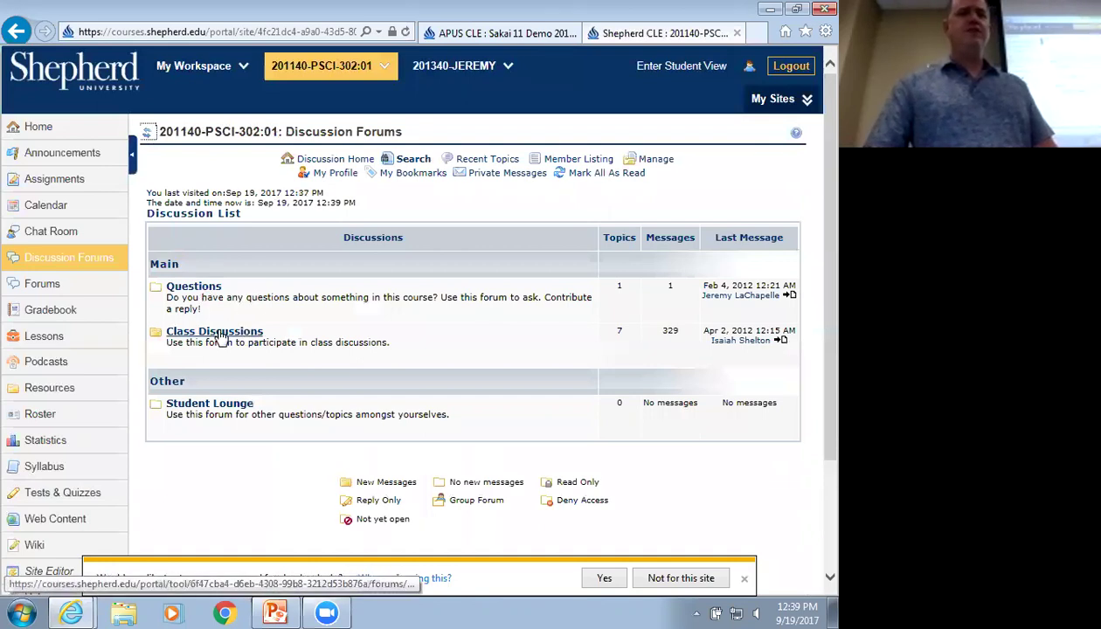
click(58, 286)
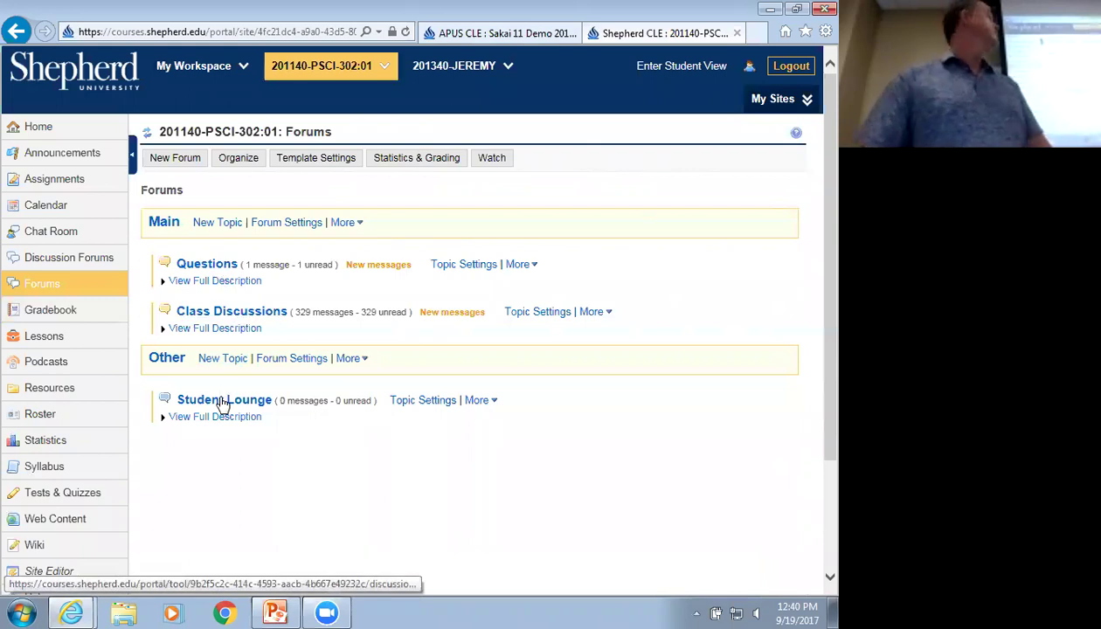
click(236, 315)
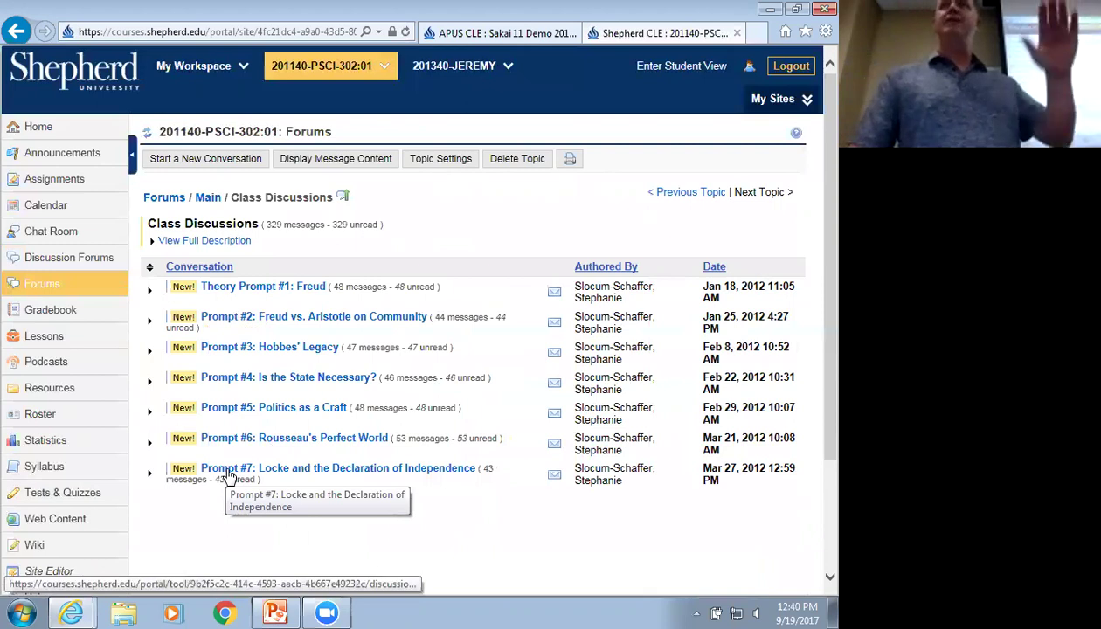
Read the Prompt #7 Locke conversation replies in Forums, then switch to the Sakai 11 Demo course tab
click(336, 472)
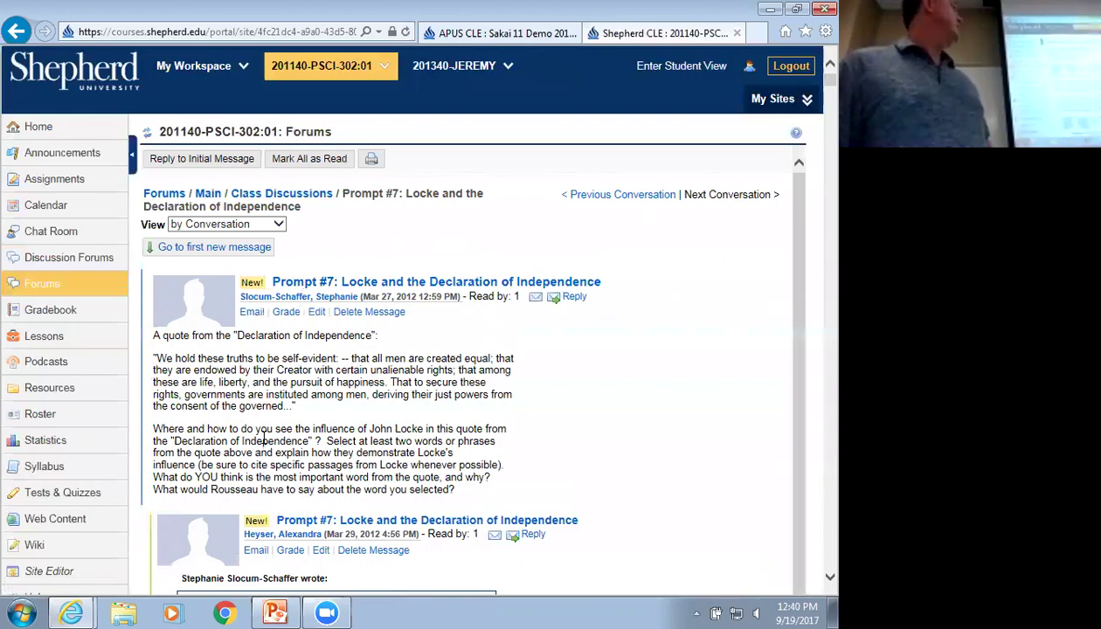
scroll(263, 440, down, 15)
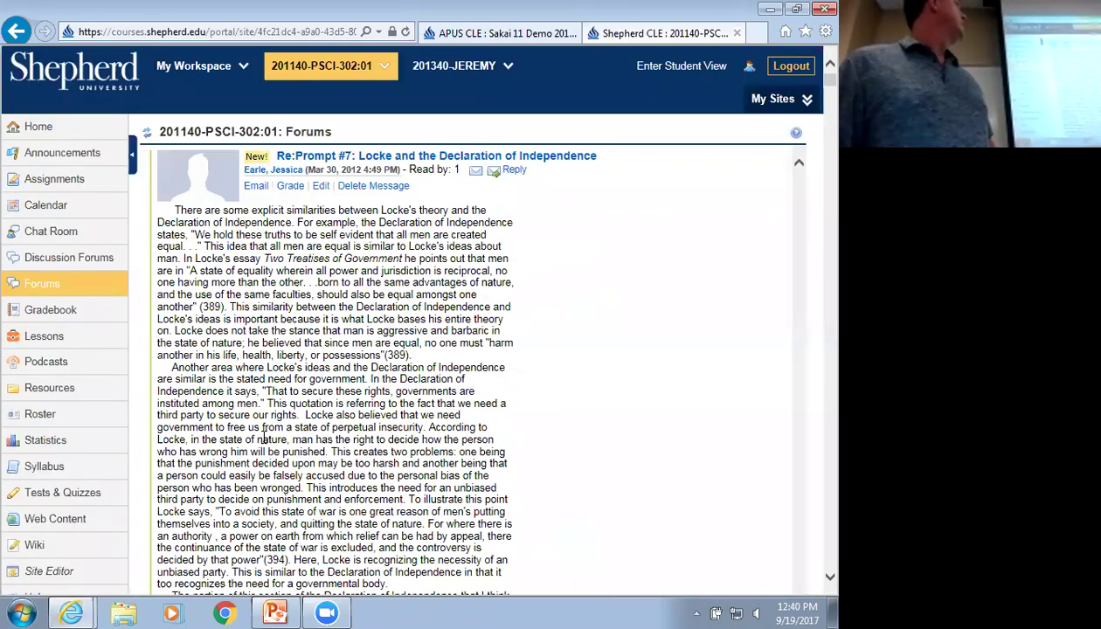
scroll(281, 263, up, 15)
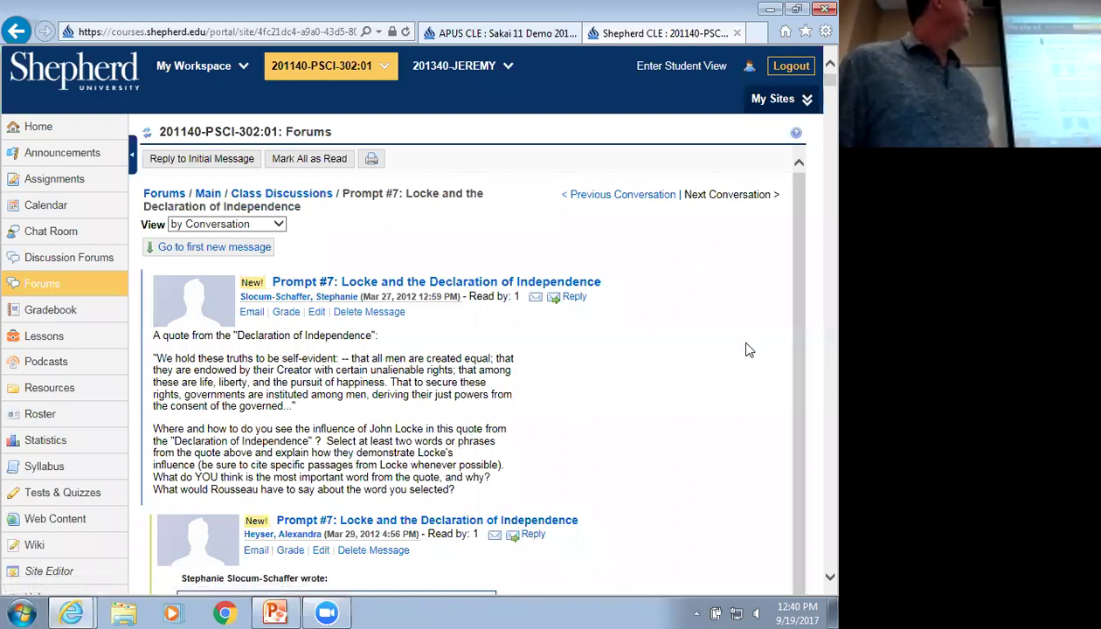
scroll(651, 435, down, 15)
scroll(623, 438, down, 12)
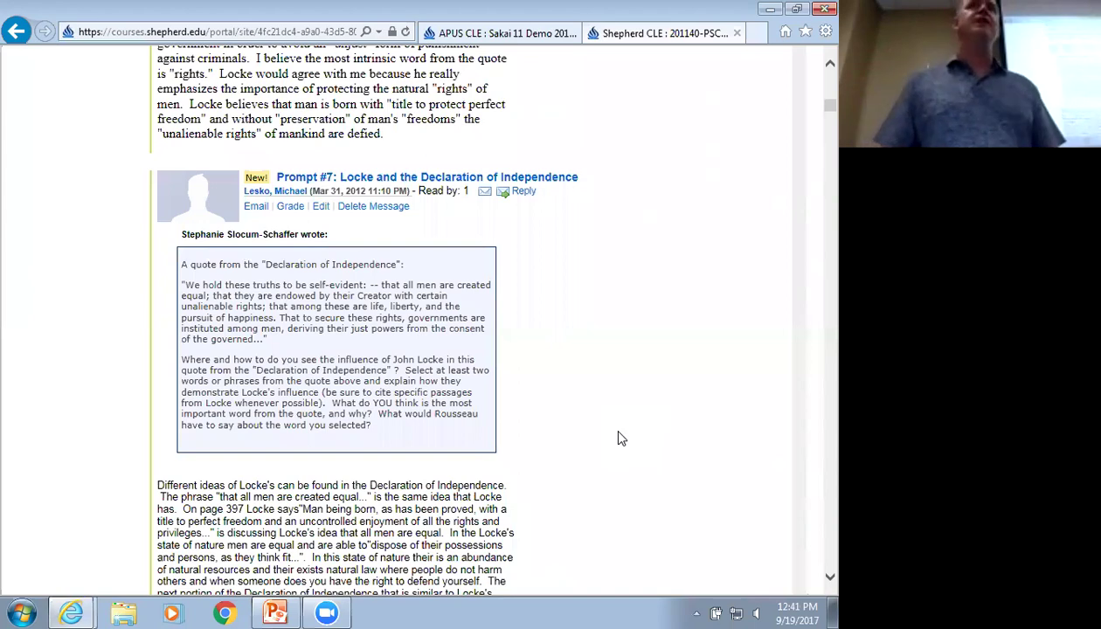
scroll(617, 437, down, 10)
scroll(710, 374, up, 3)
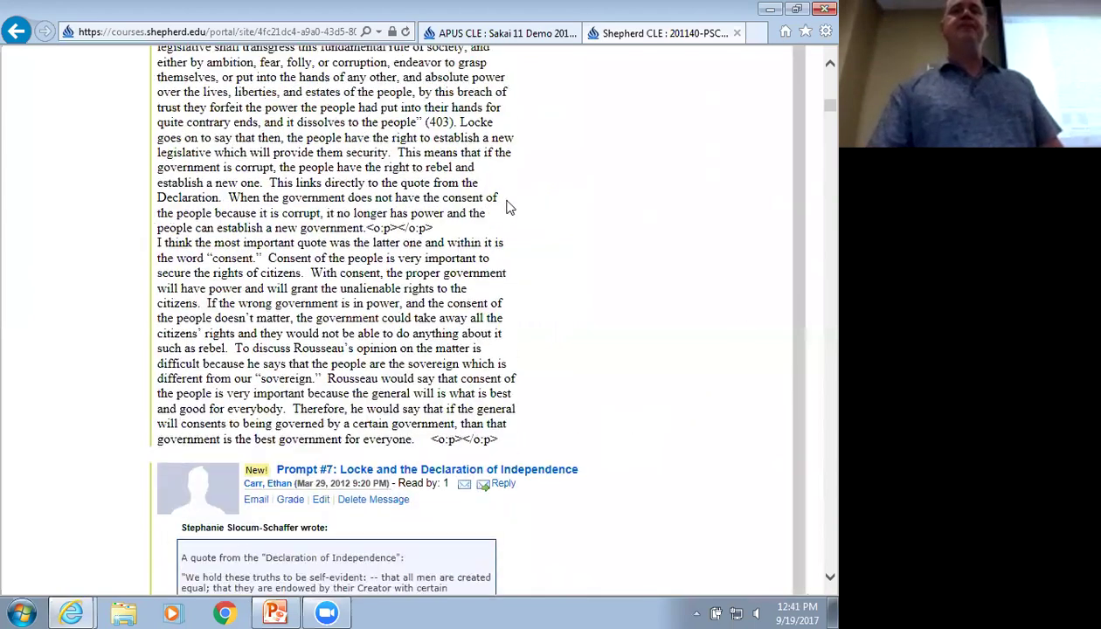
click(515, 35)
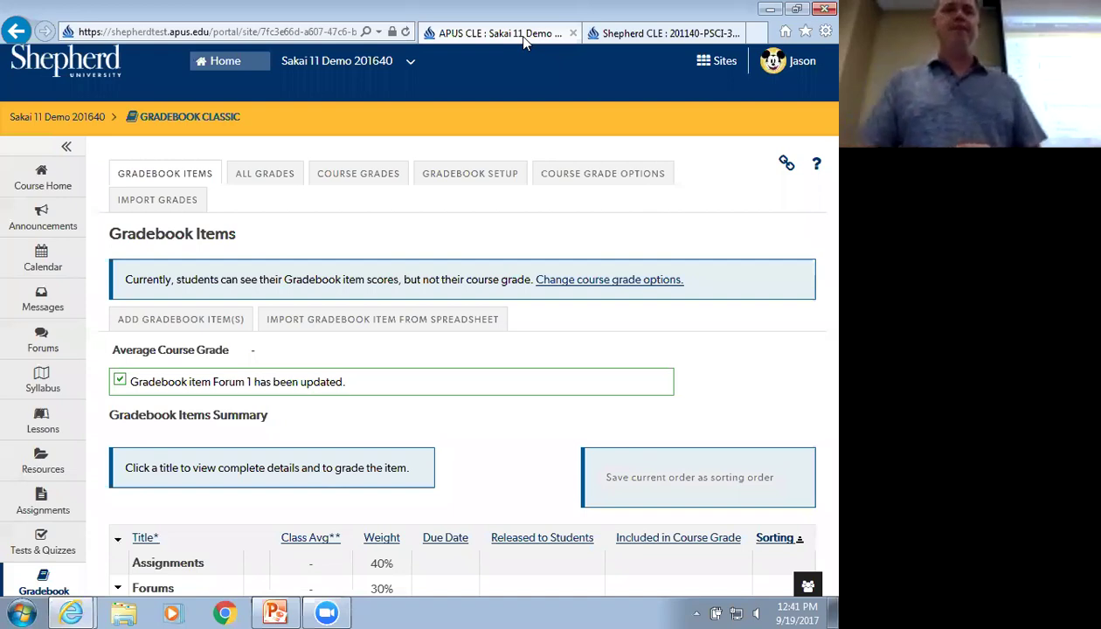
Open the Sakai 11 Demo course's Forums page showing Weekly Forum Topics and Week 1 Topic
click(51, 339)
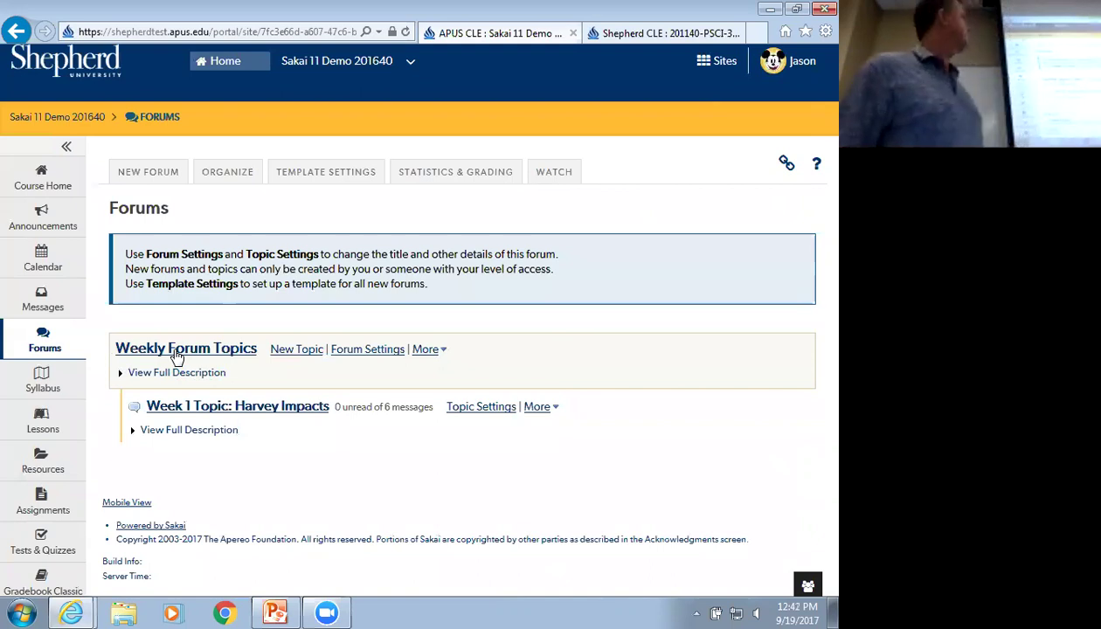
Open the Weekly Forum Topics forum page, then open Week 1 Topic: Harvey Impacts
click(177, 354)
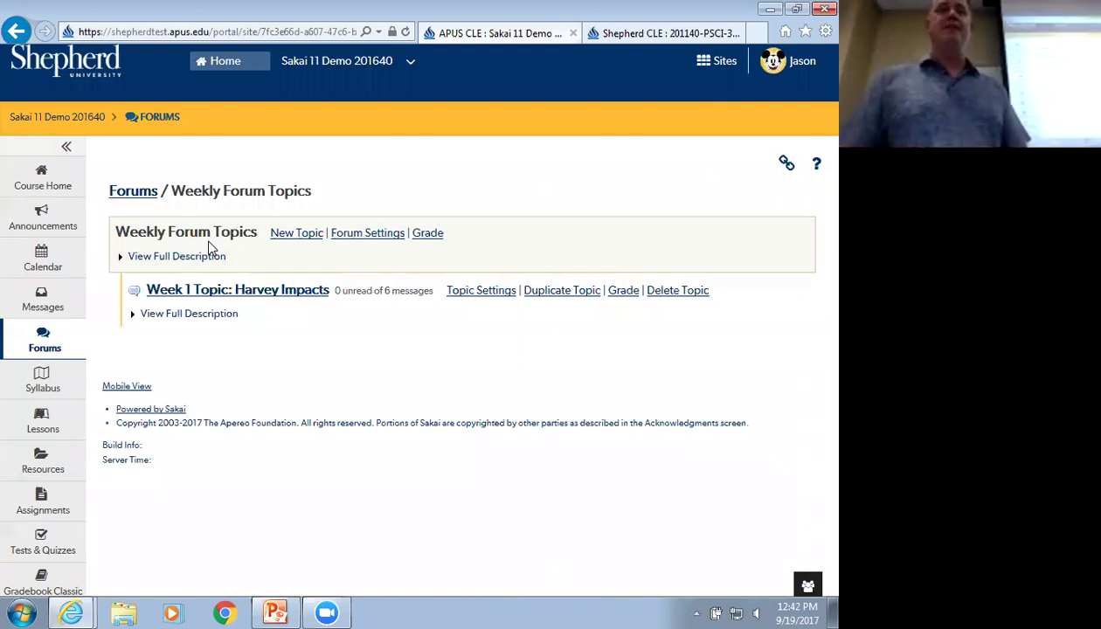
drag(118, 229, 233, 235)
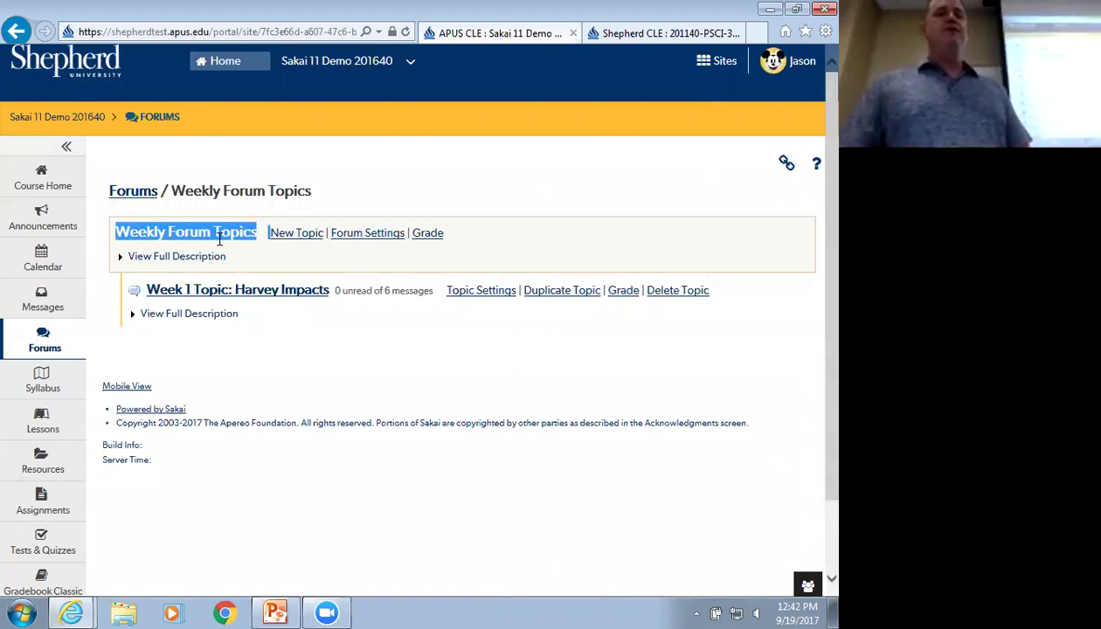
click(232, 248)
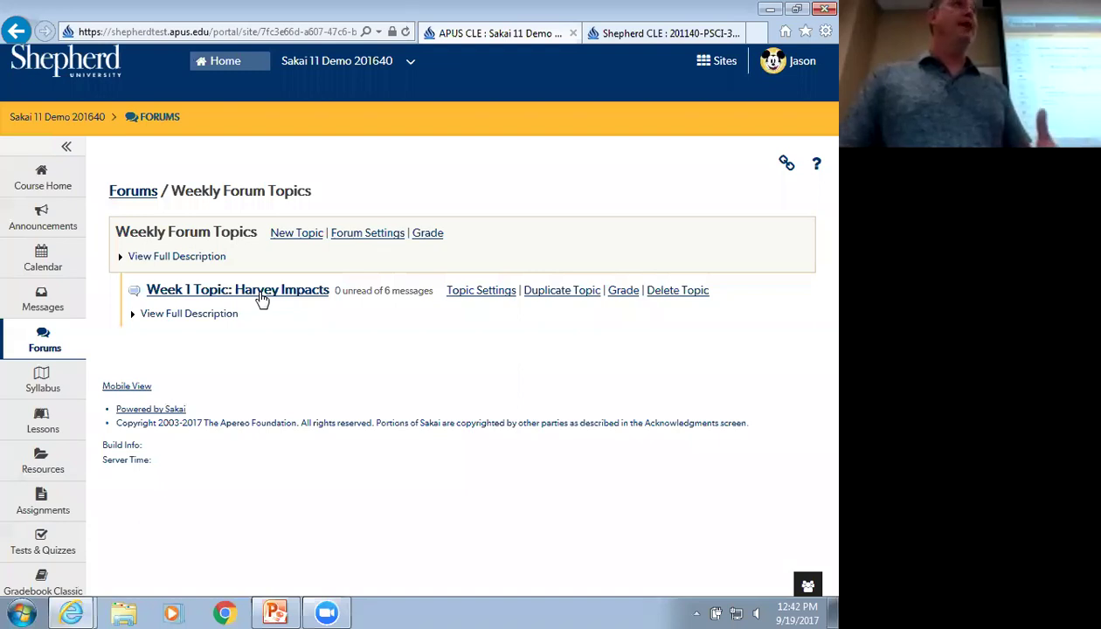
click(259, 297)
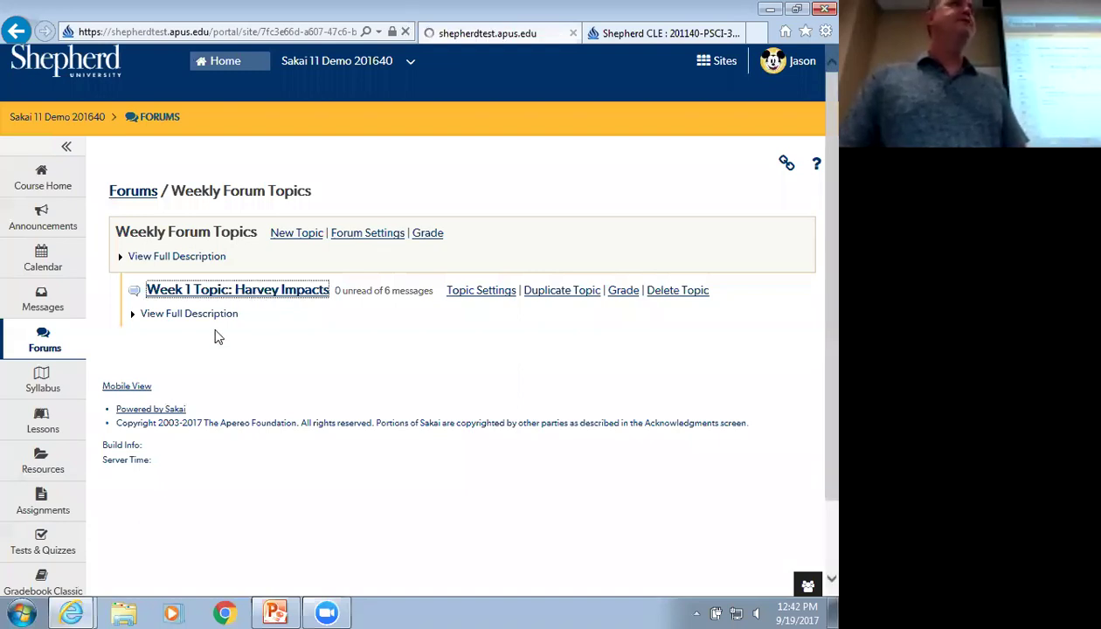
scroll(224, 371, down, 1)
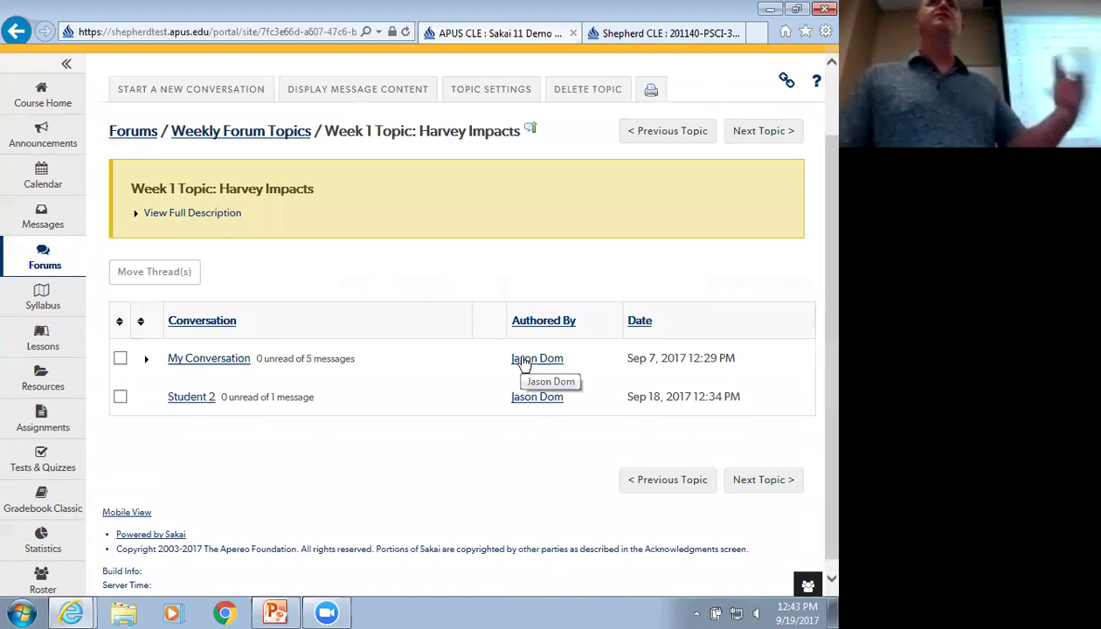
click(136, 132)
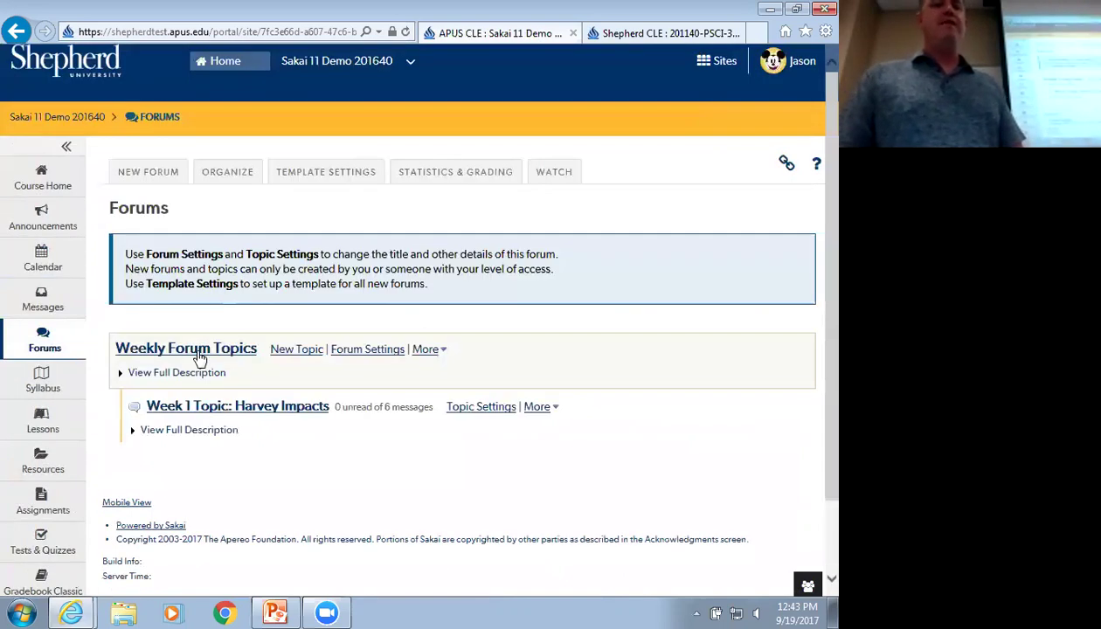
click(200, 349)
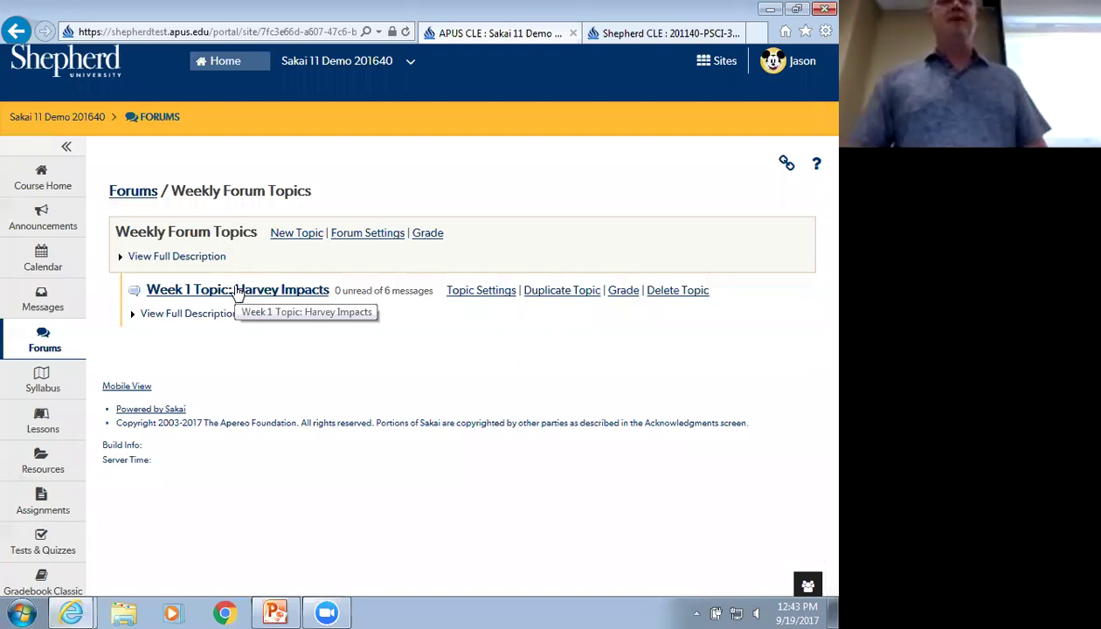
click(121, 263)
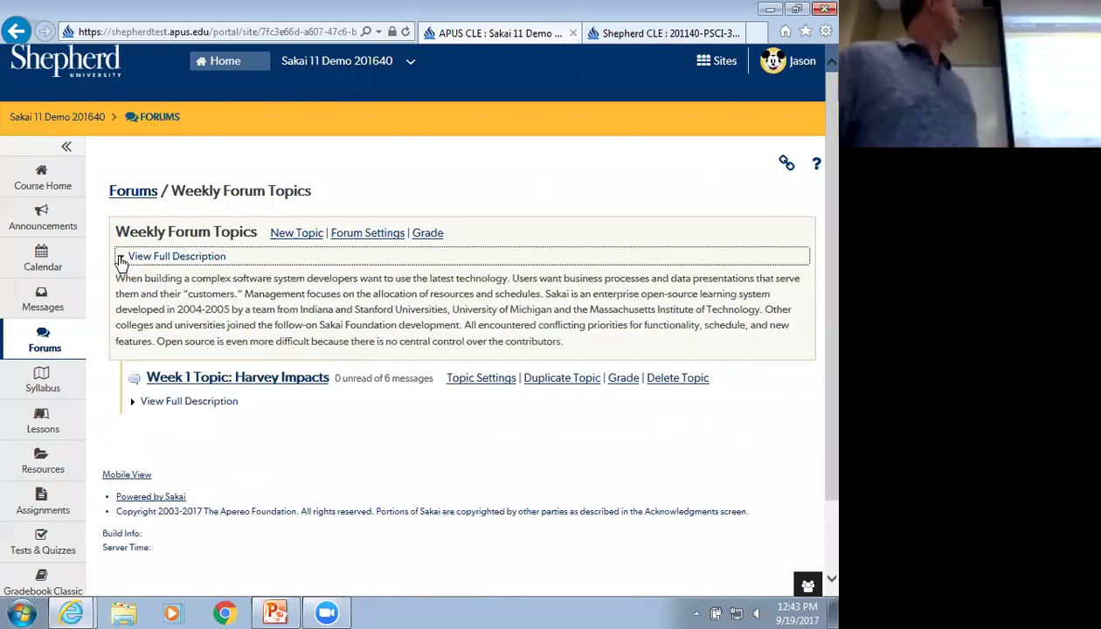
click(121, 262)
click(135, 316)
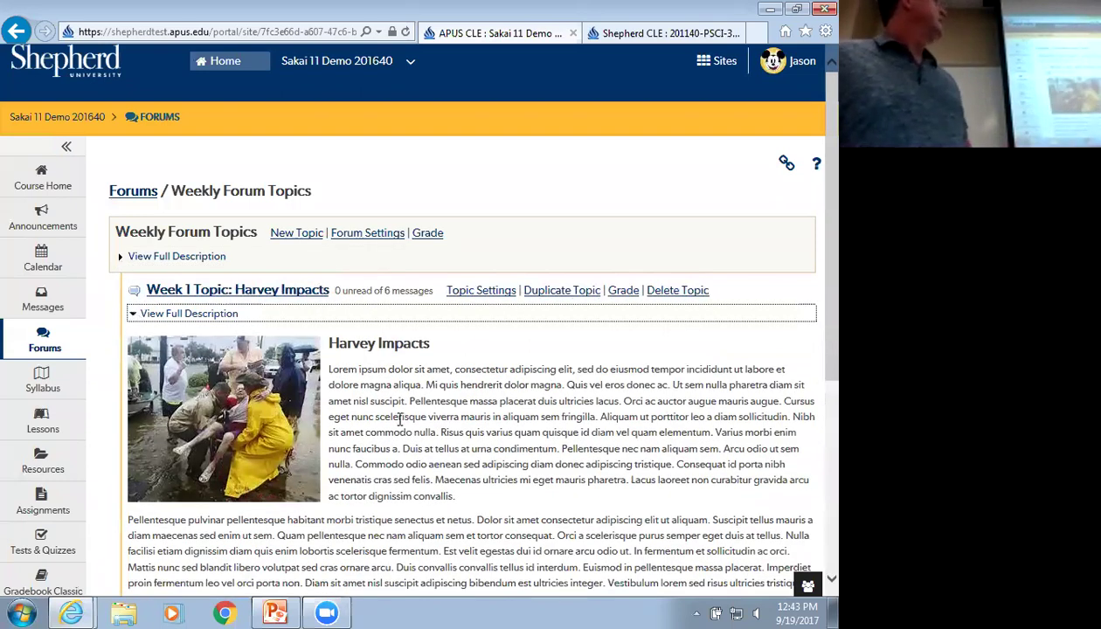
scroll(400, 420, down, 2)
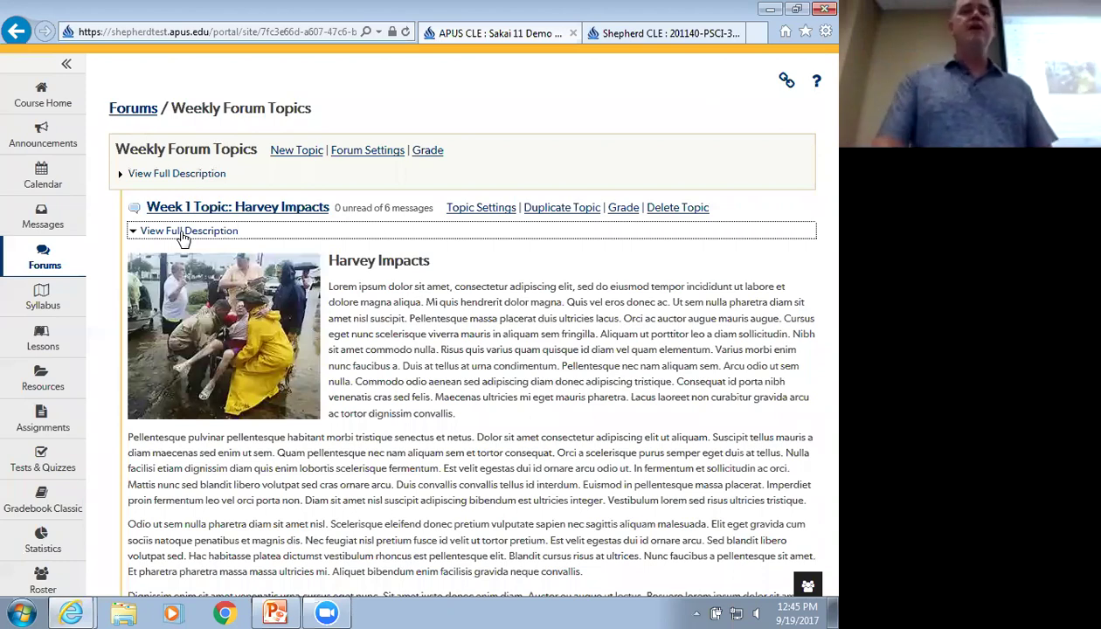
scroll(361, 333, down, 2)
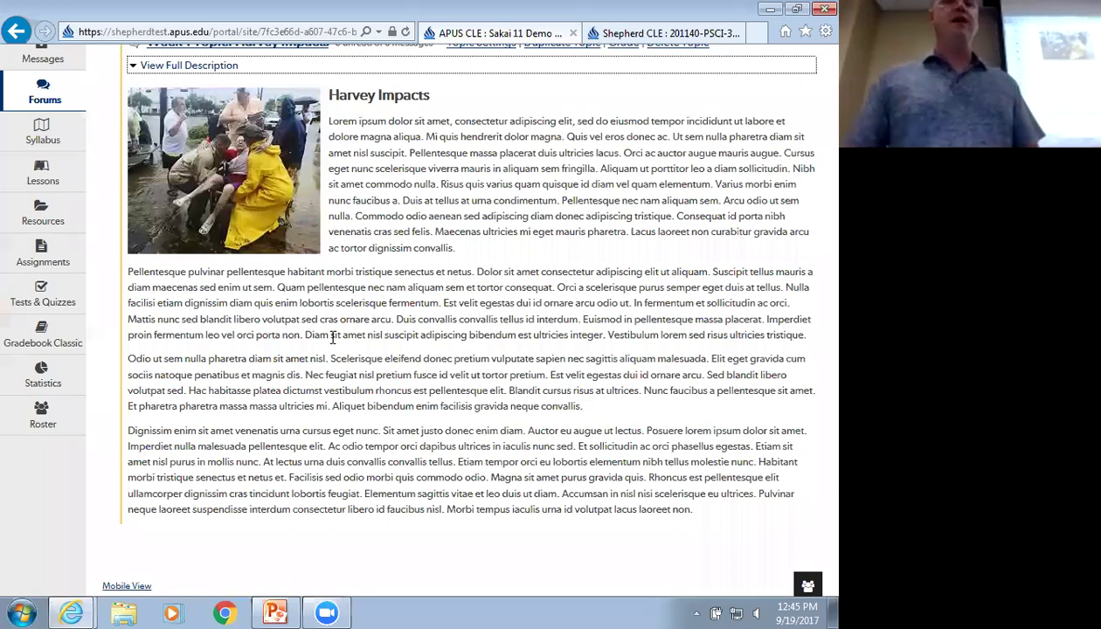
scroll(333, 338, up, 1)
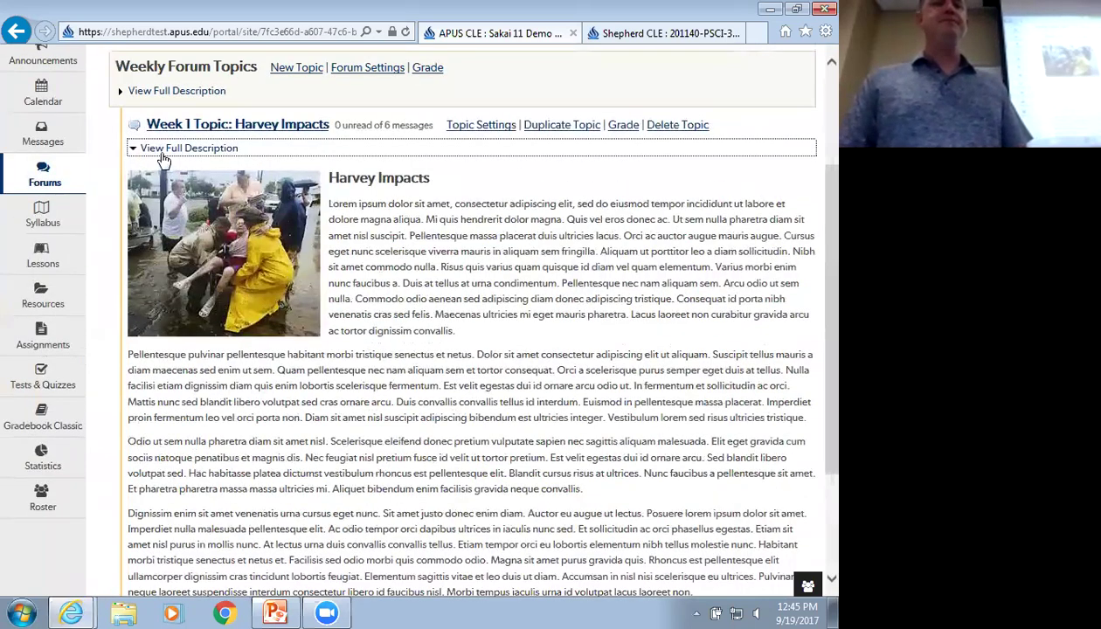
click(161, 150)
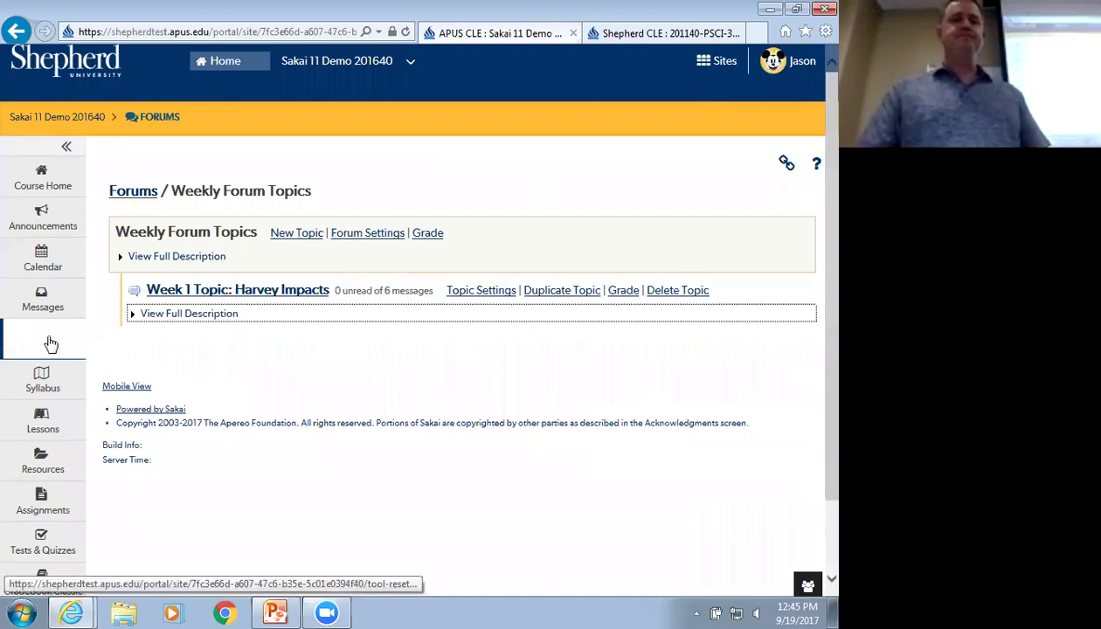
click(77, 354)
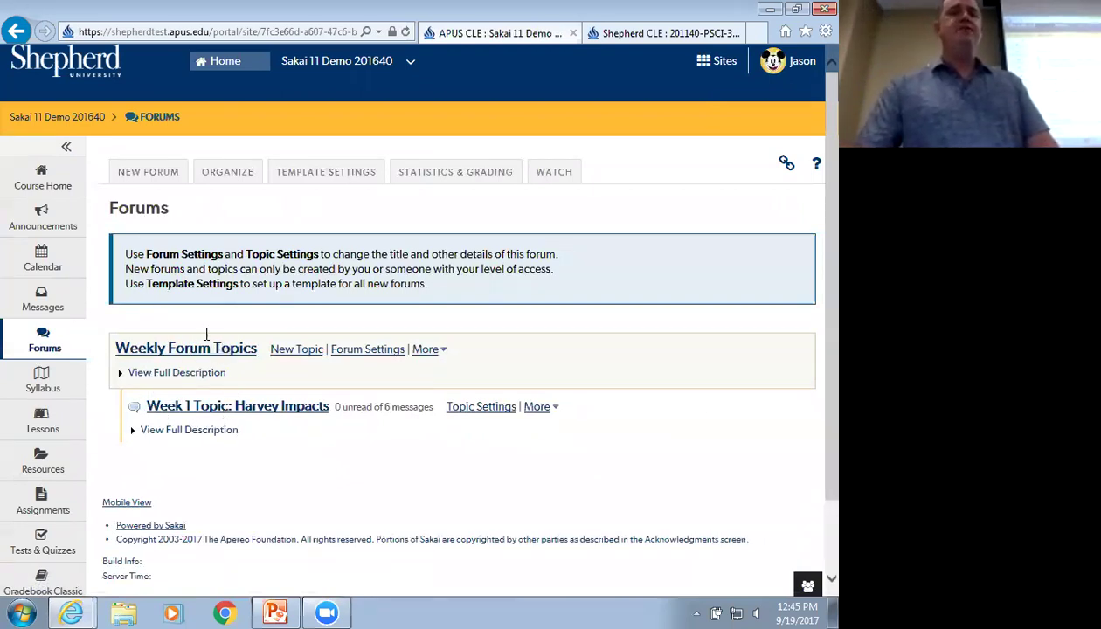
Start a new forum to bring up a blank Forum Settings form
click(155, 182)
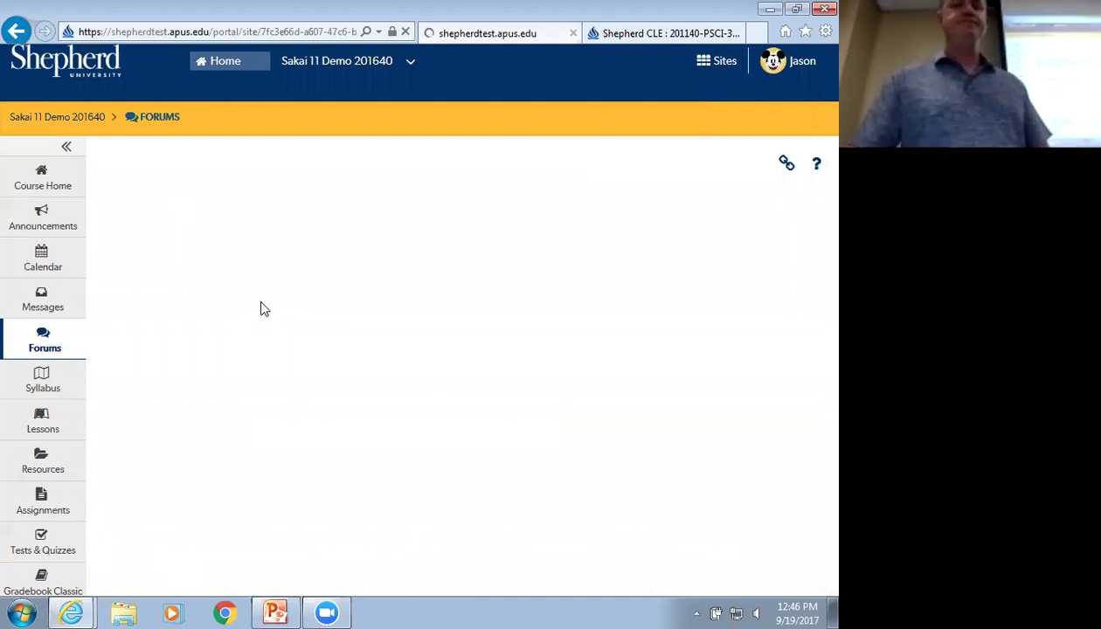
scroll(175, 323, down, 1)
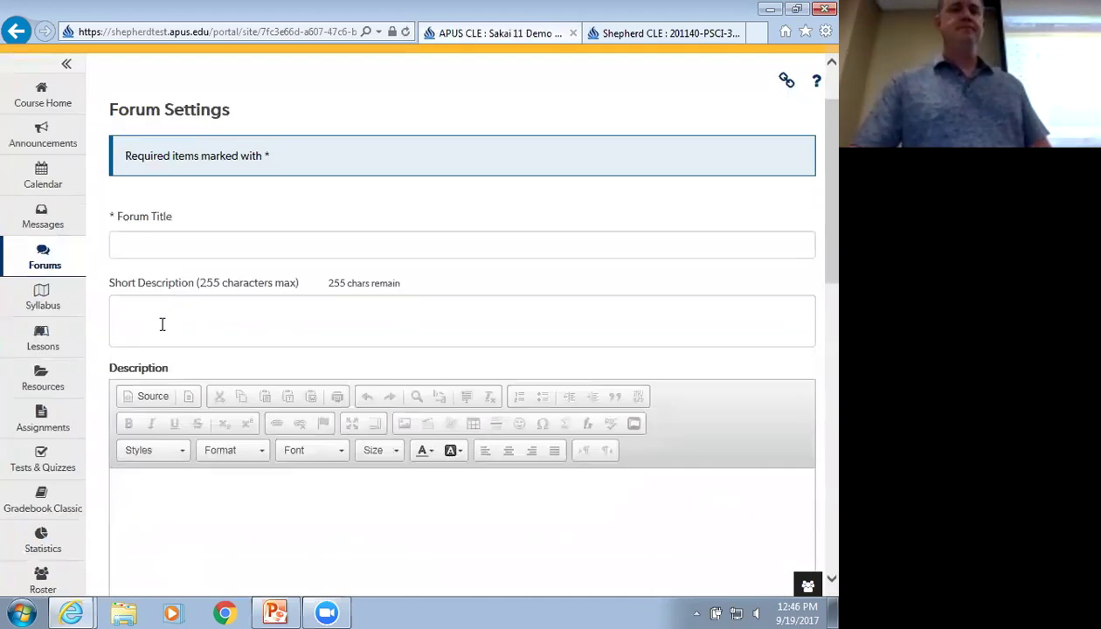
Title the forum 'Week 2 Forum' with short description 'Please see view full description for details about this week's topic'
click(166, 240)
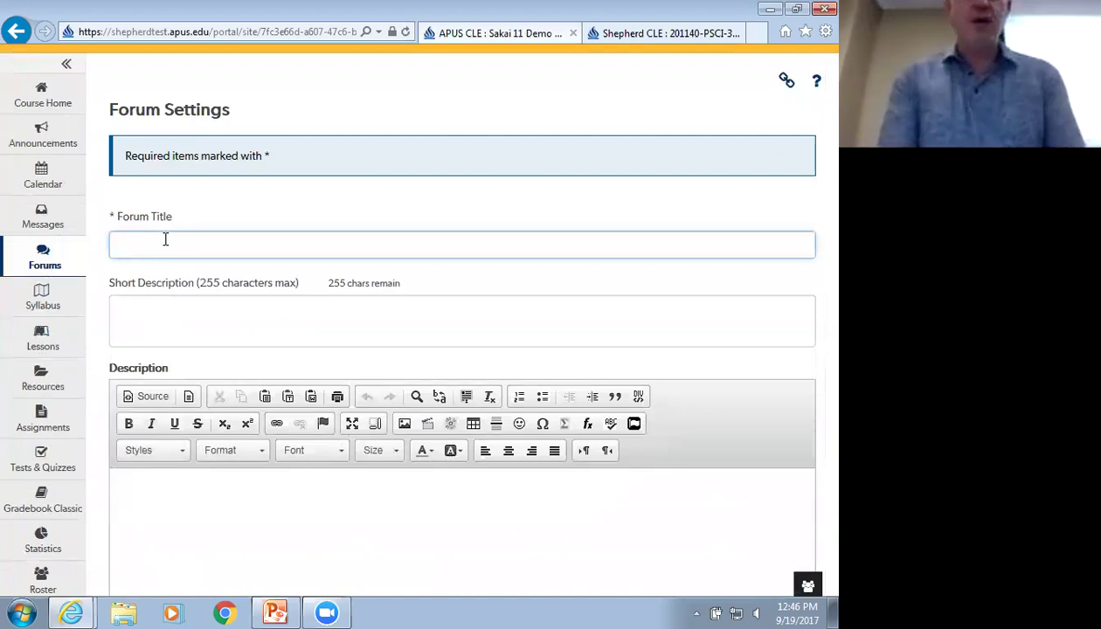
text(Week 2 Forum)
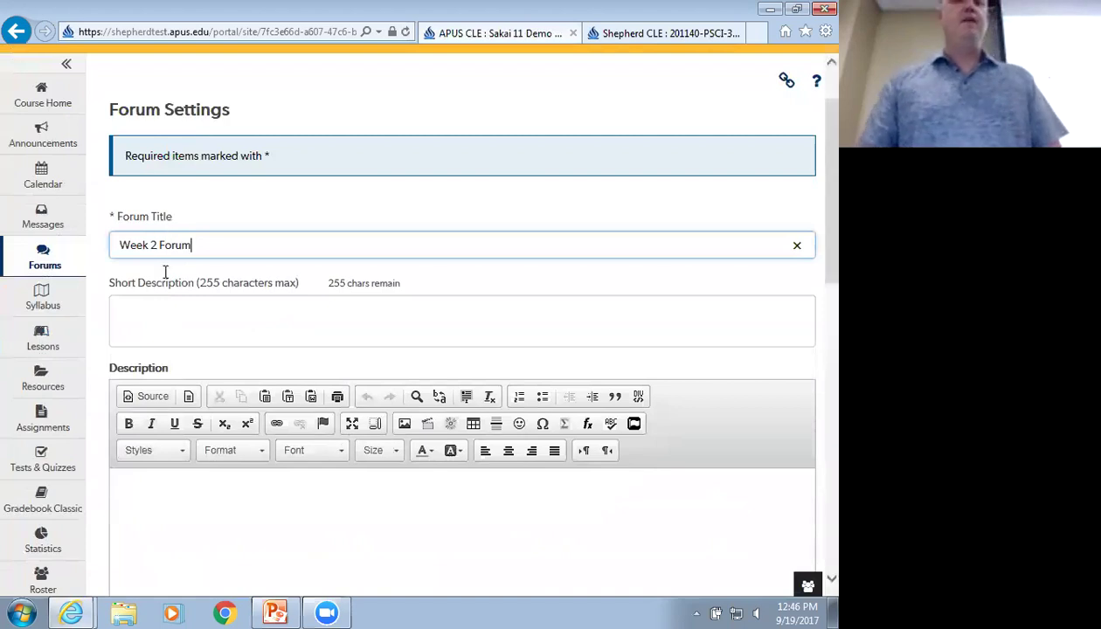
click(156, 321)
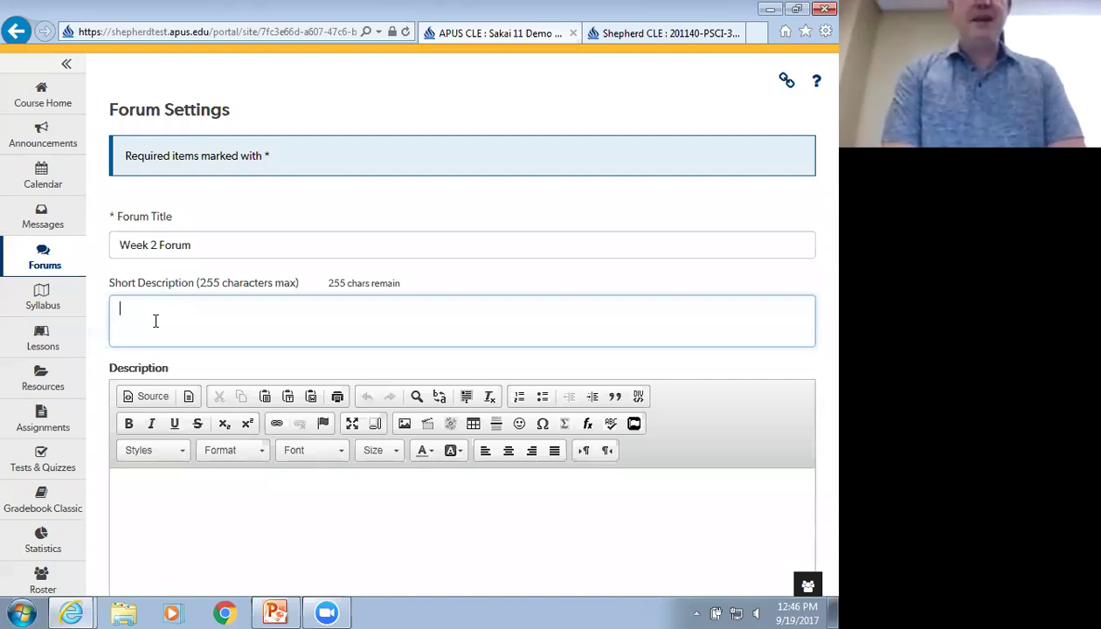
text(Please see)
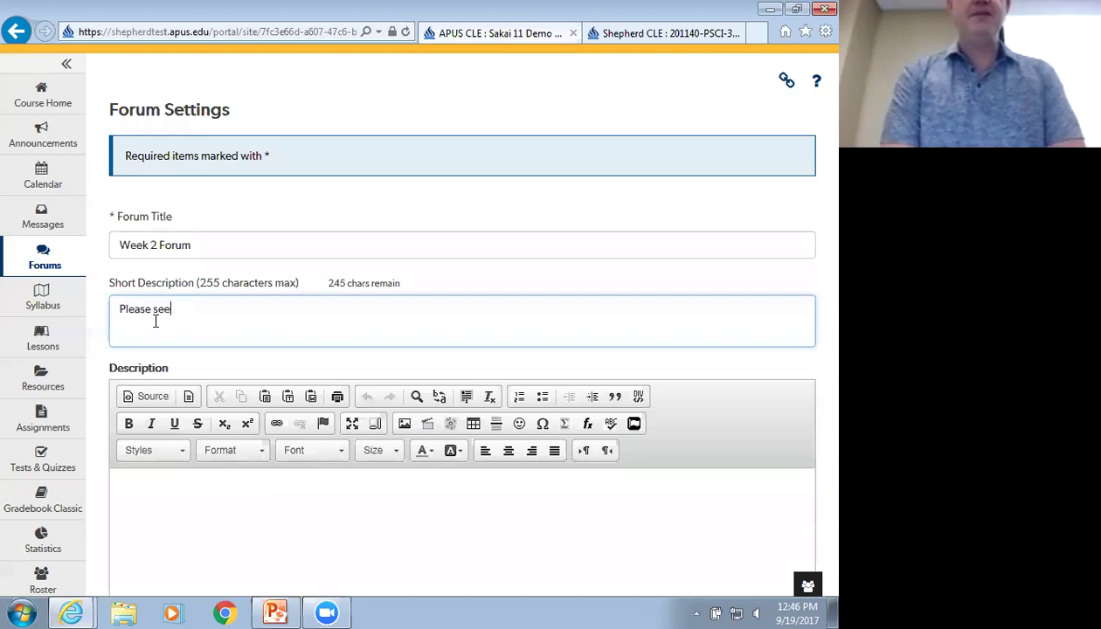
text( view)
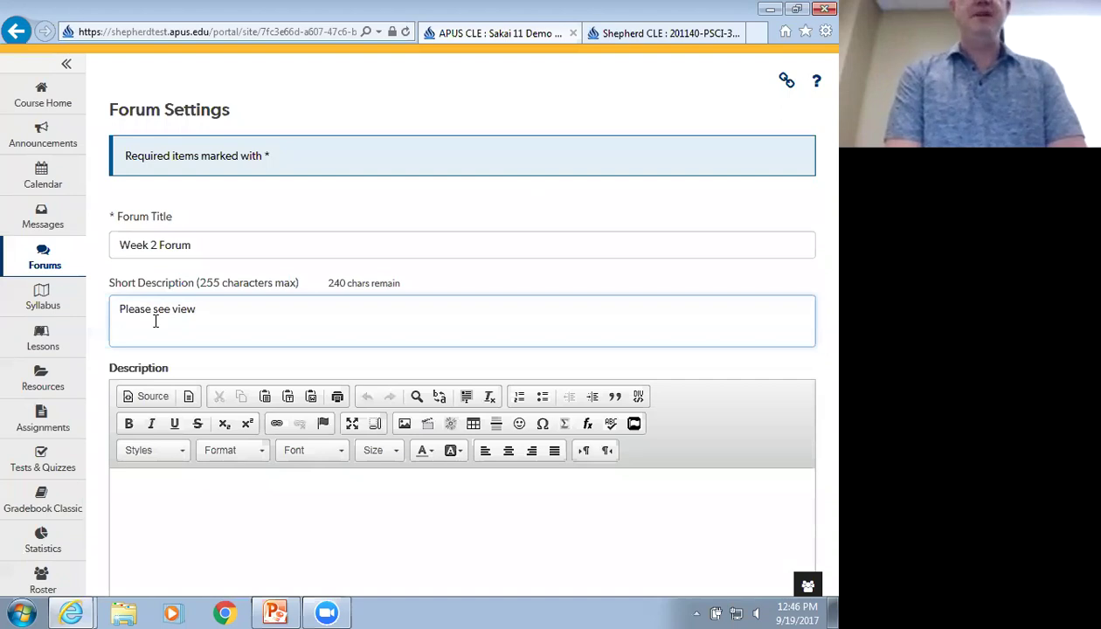
text( full desc)
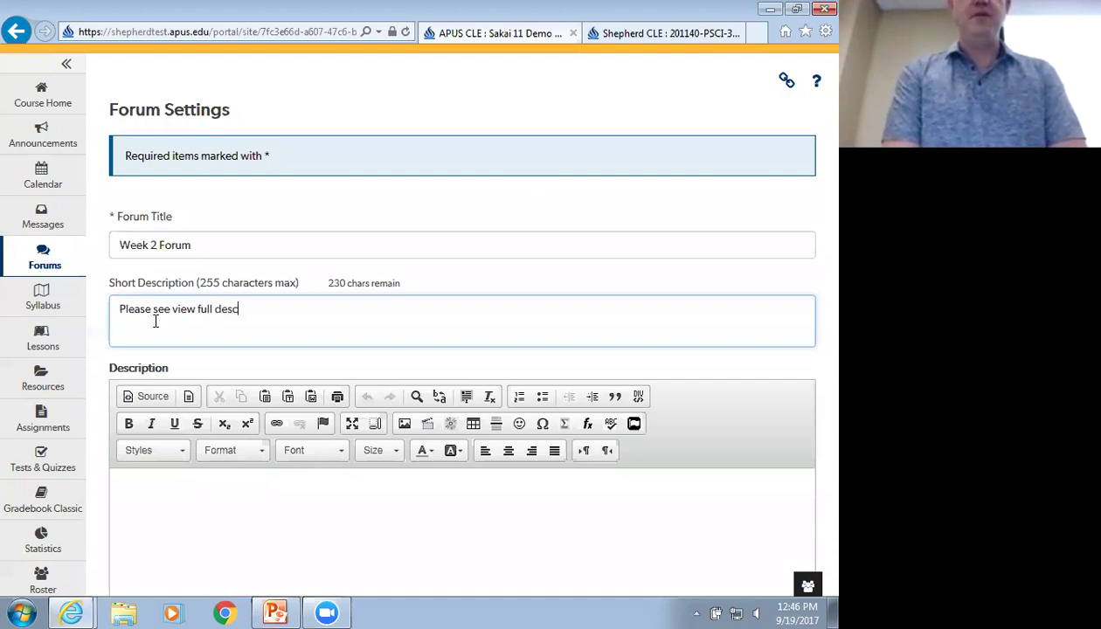
text(ription for deta)
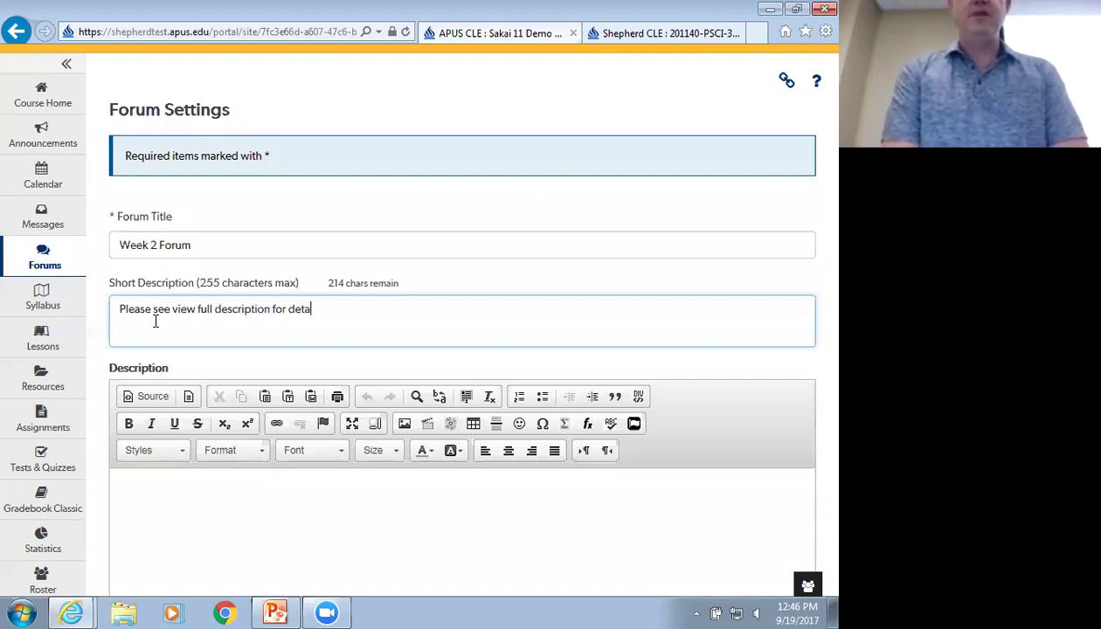
text(ils about this week's fo)
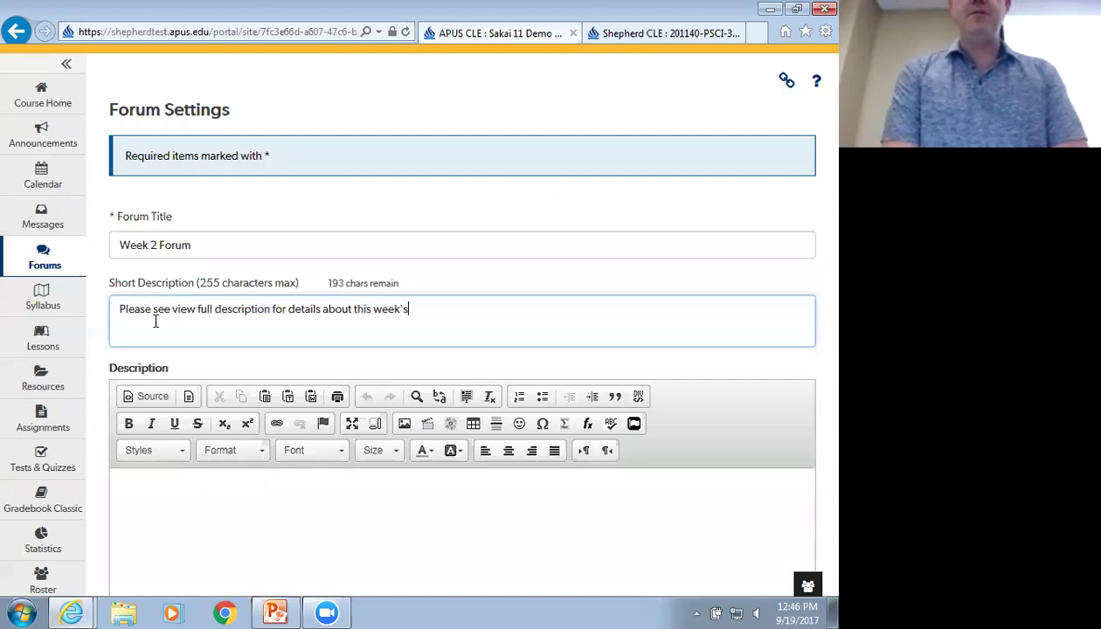
key(BackSpace)
key(BackSpace)
text(top)
key(BackSpace)
text(pic)
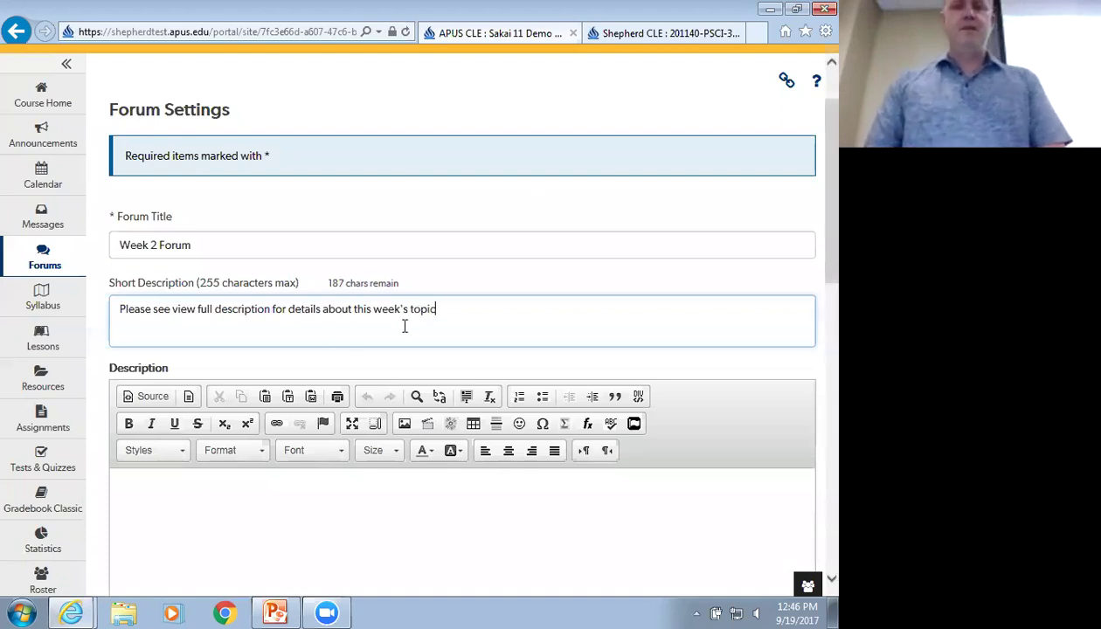
drag(428, 310, 137, 310)
key(ctrl+c)
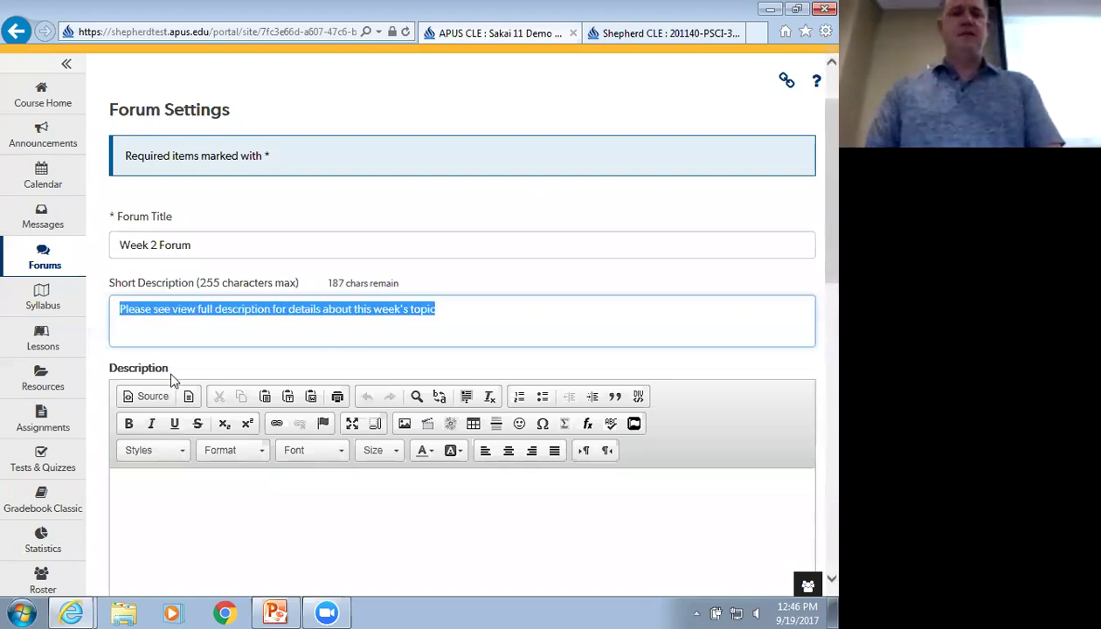
scroll(173, 376, down, 1)
Fill the full Description with the referral sentence pasted four times, leaving availability on Show immediately
click(175, 413)
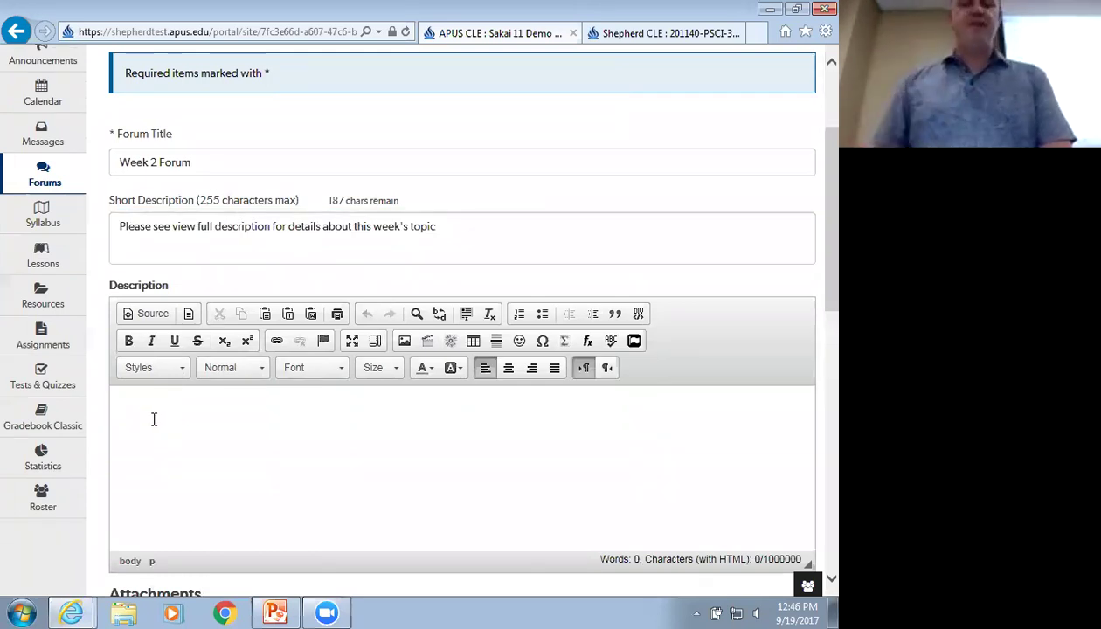
key(ctrl+v)
key(Return)
key(ctrl+v)
key(Return)
key(ctrl+v)
key(Return)
key(ctrl+v)
key(Return)
key(ctrl+v)
key(ctrl+v)
key(Return)
key(ctrl+v)
key(Return)
key(ctrl+v)
key(Return)
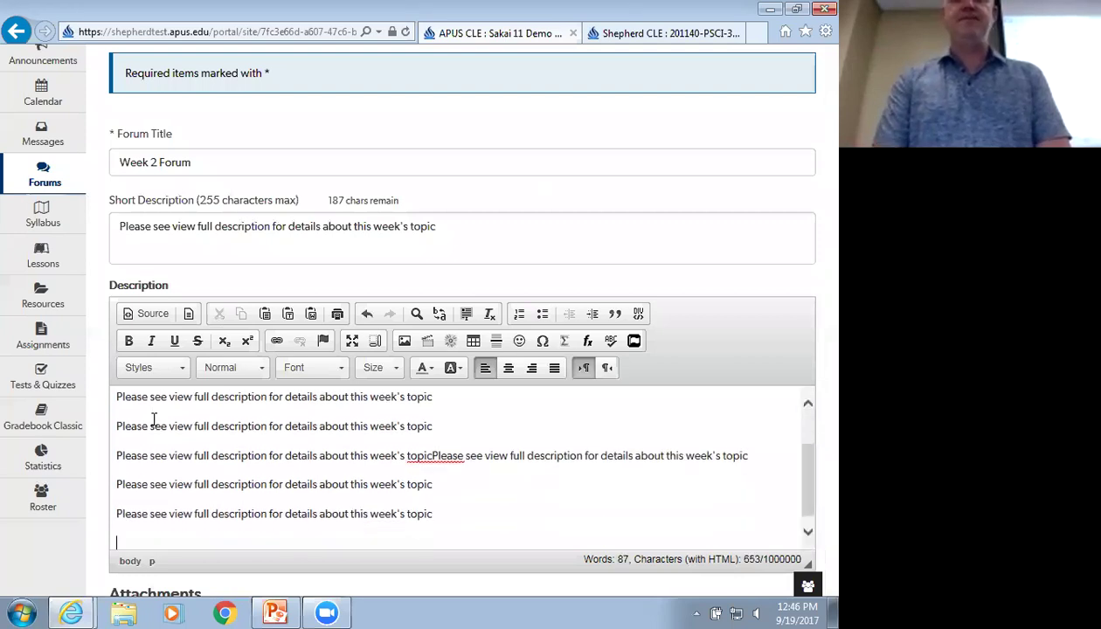
scroll(186, 400, down, 2)
scroll(184, 395, down, 1)
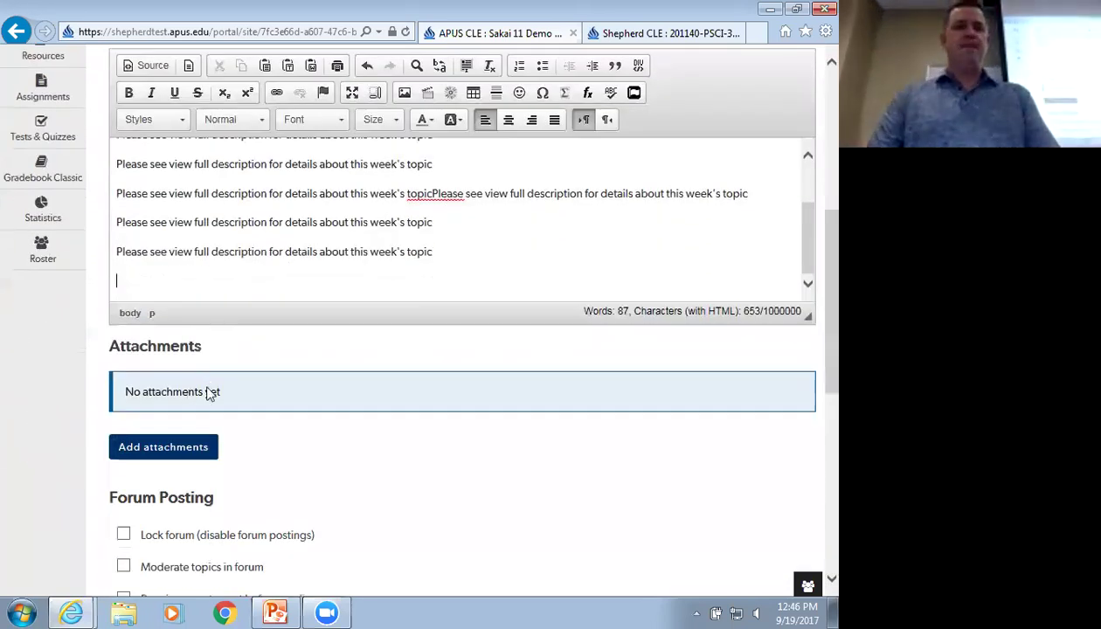
scroll(185, 393, down, 1)
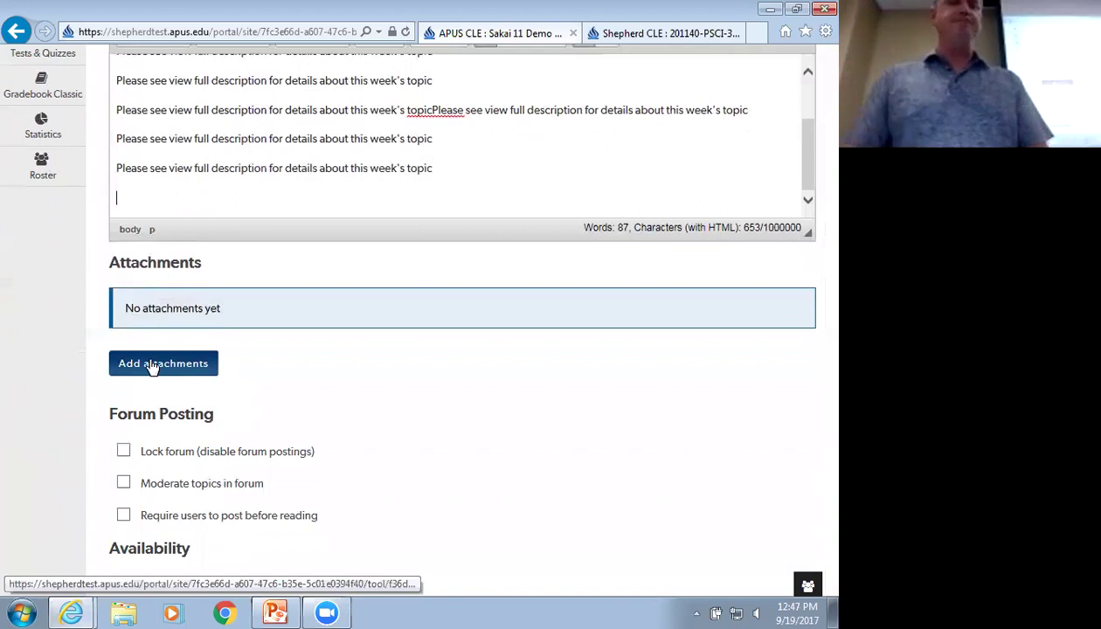
scroll(187, 363, down, 1)
scroll(221, 369, down, 2)
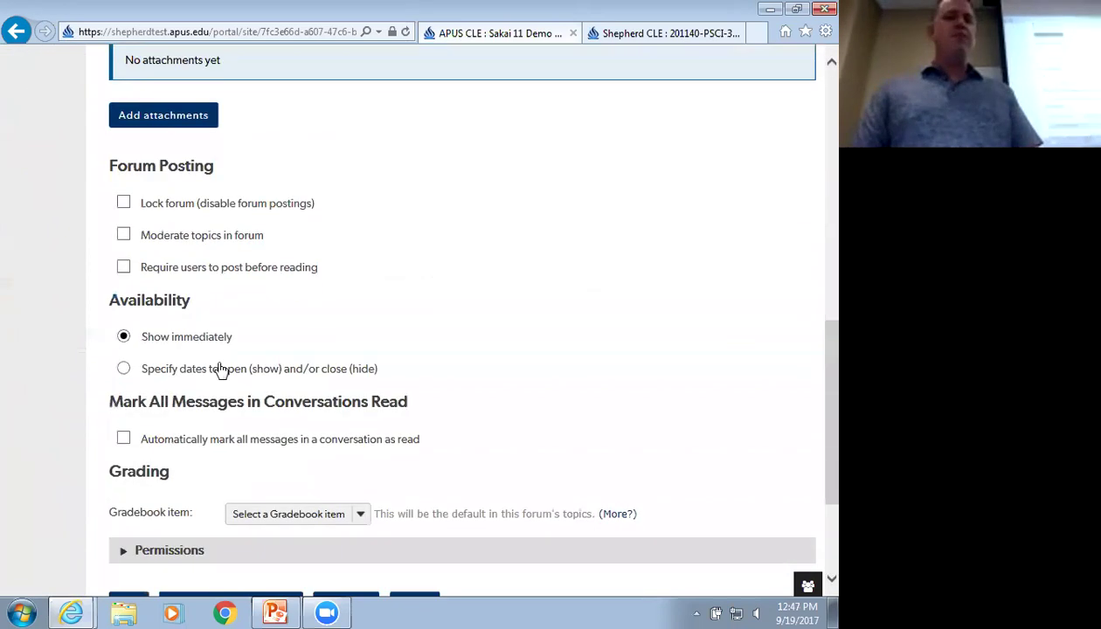
scroll(219, 378, down, 1)
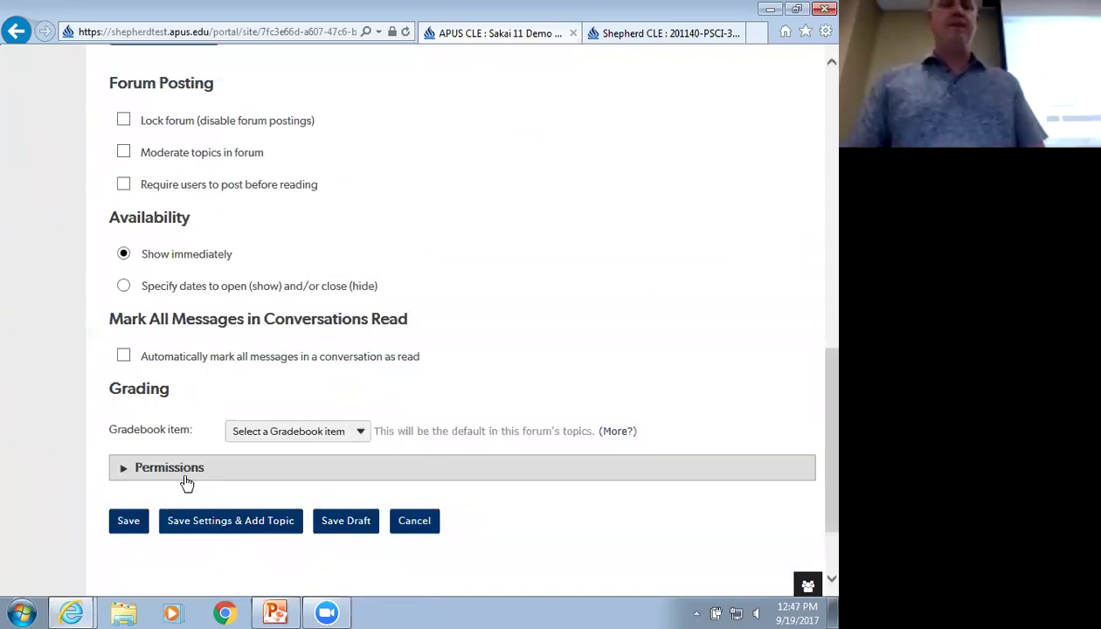
Save Week 2 Forum, toggle its full description on the Forums page, and open the account menu
click(133, 529)
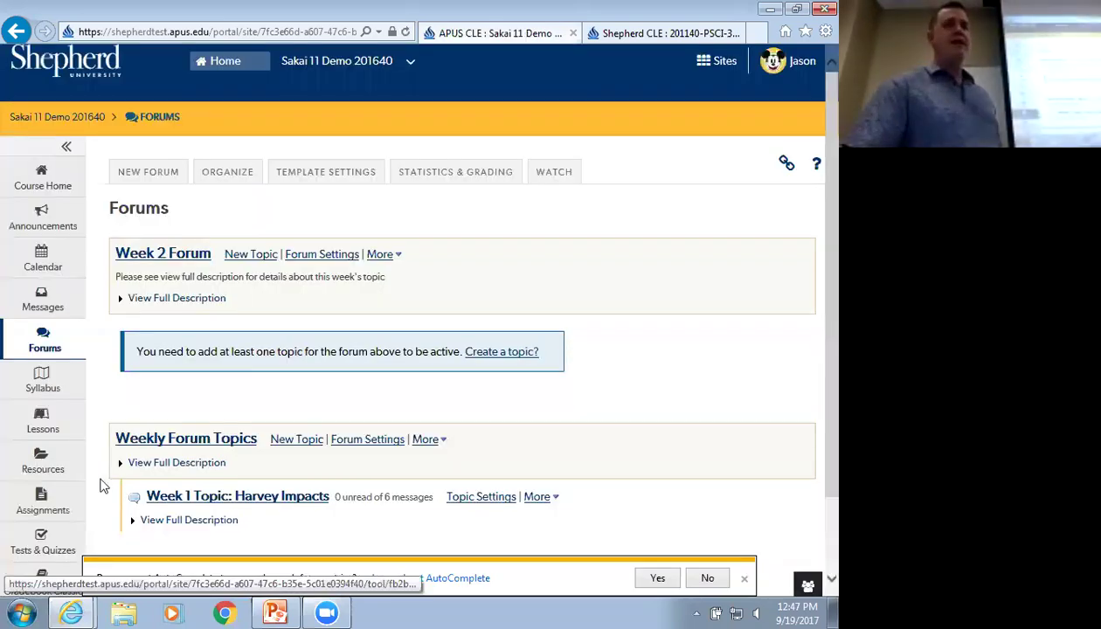
click(120, 300)
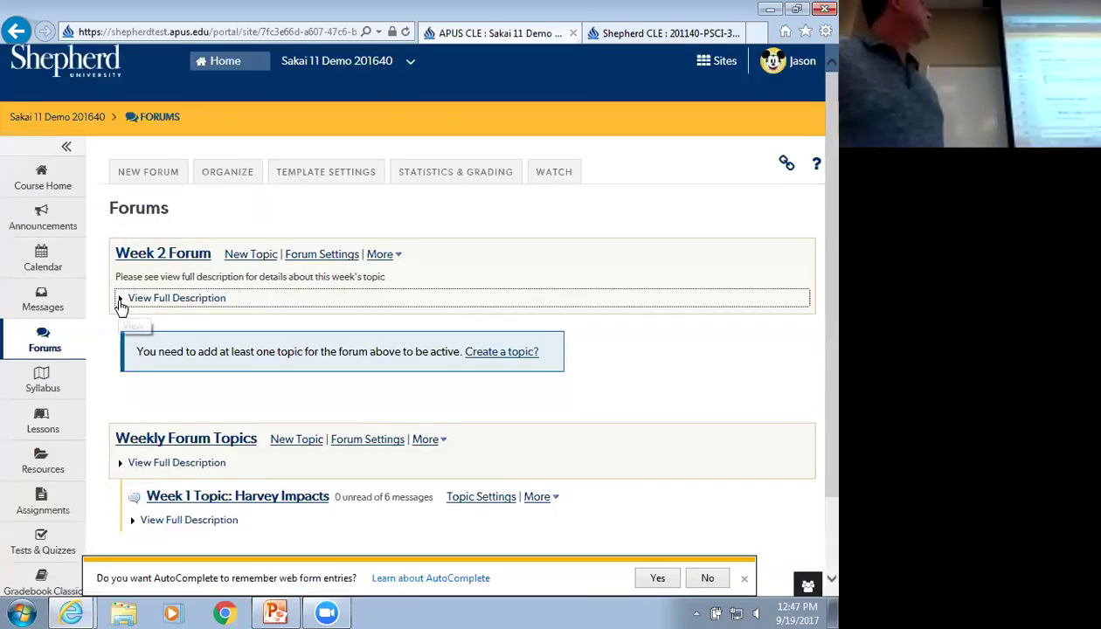
click(120, 299)
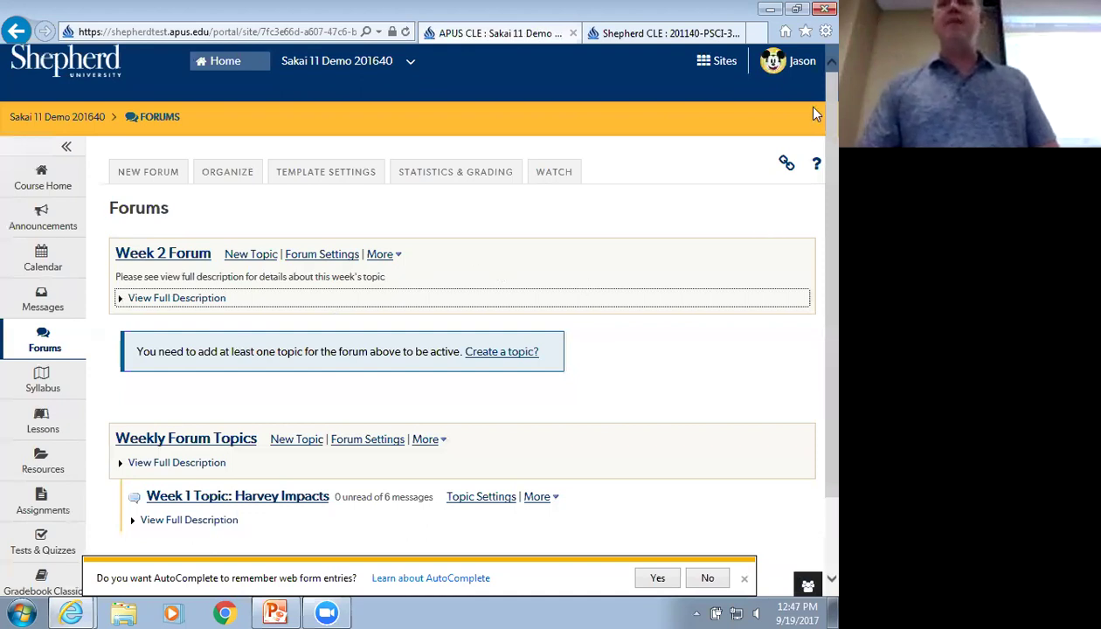
click(800, 63)
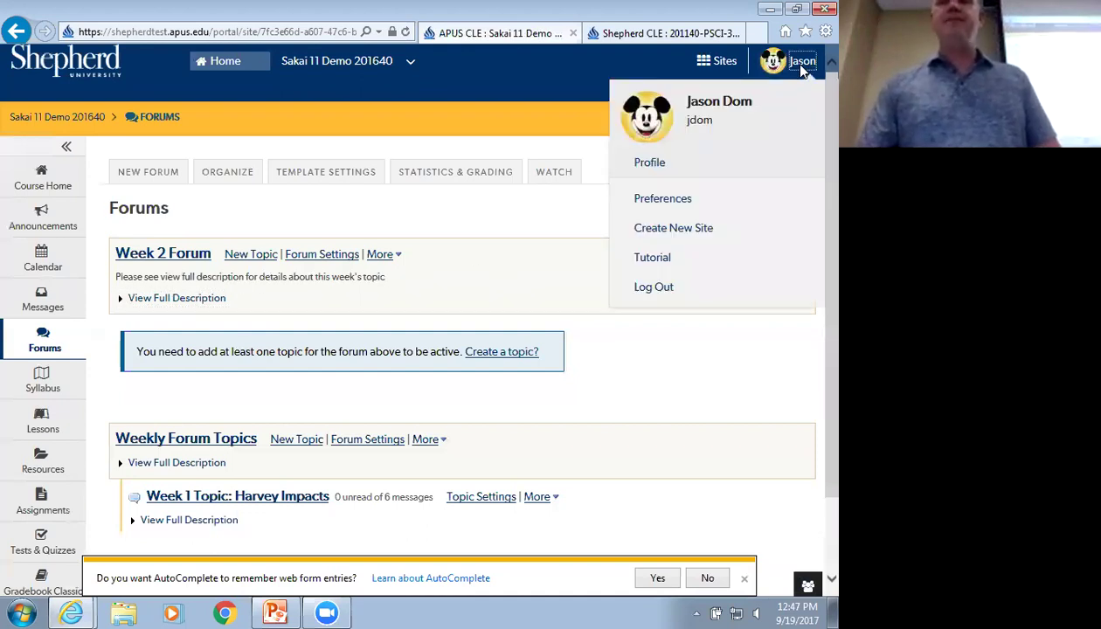
Log out of the instructor account and sign in with the student account
click(654, 287)
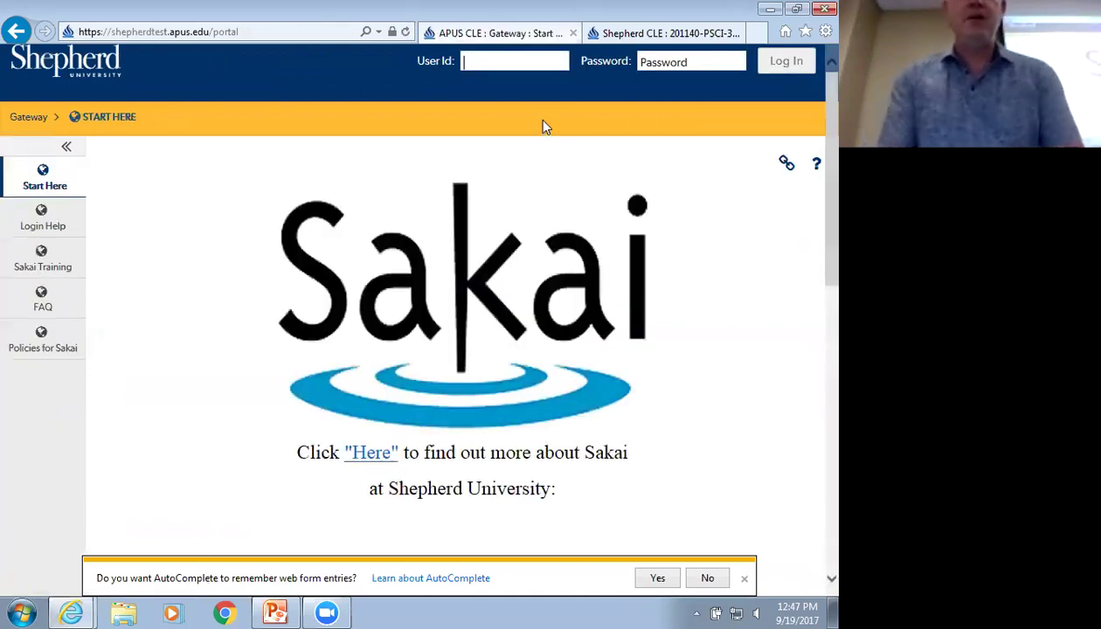
text(fbaggins)
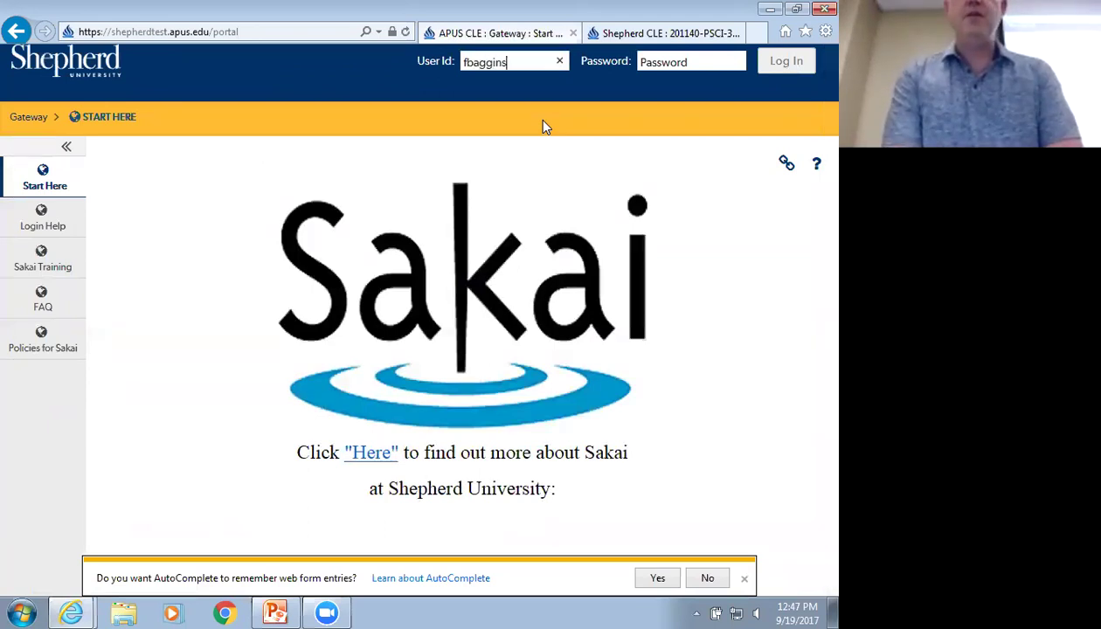
key(Tab)
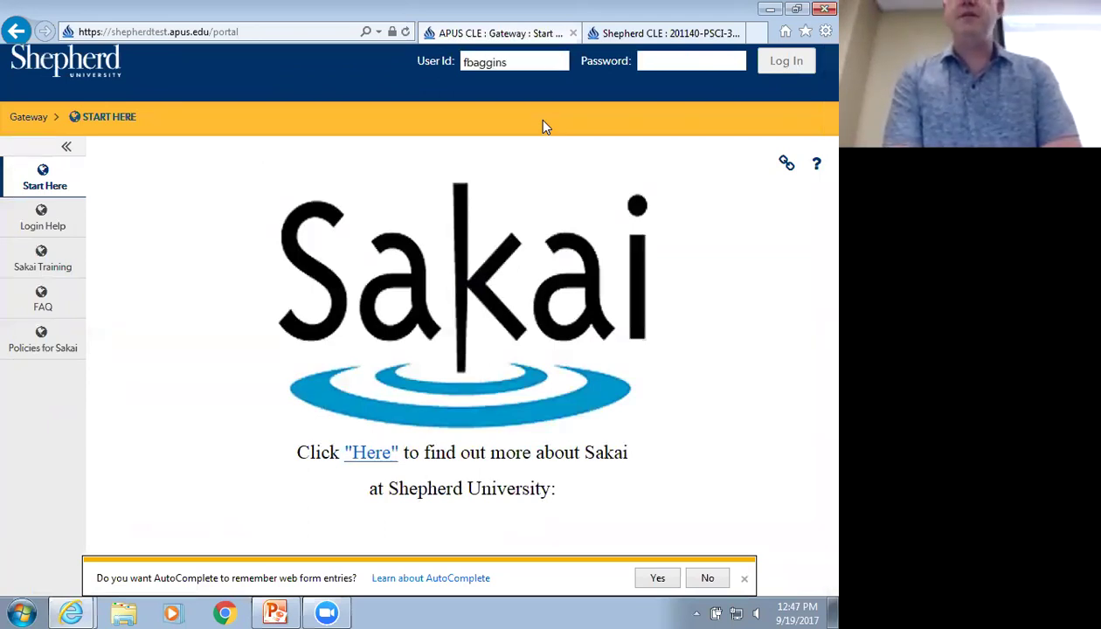
text(****)
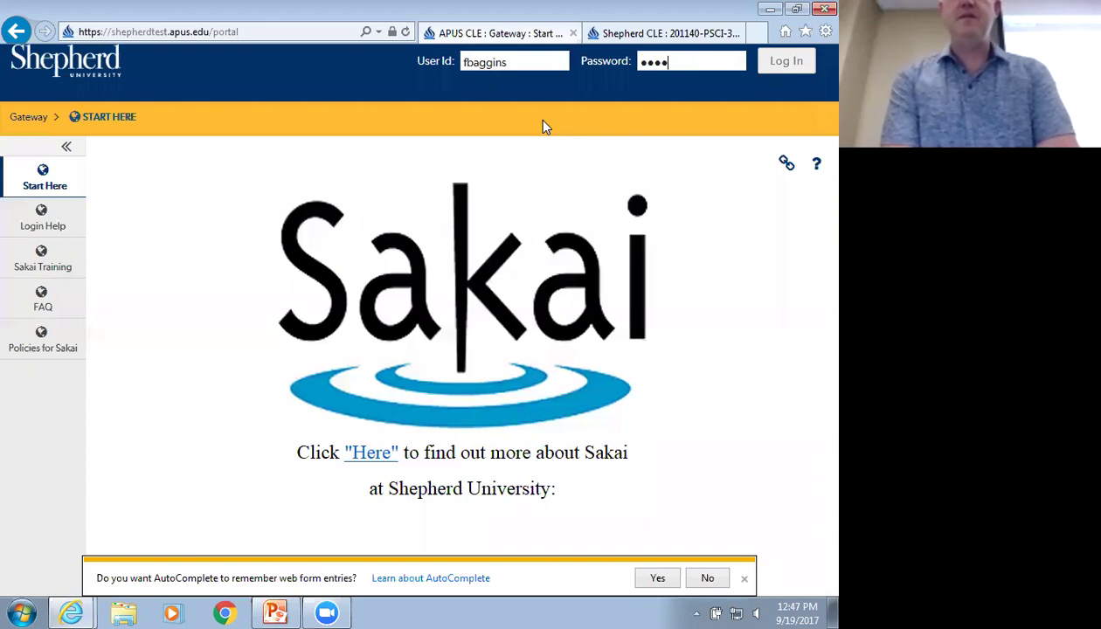
click(784, 62)
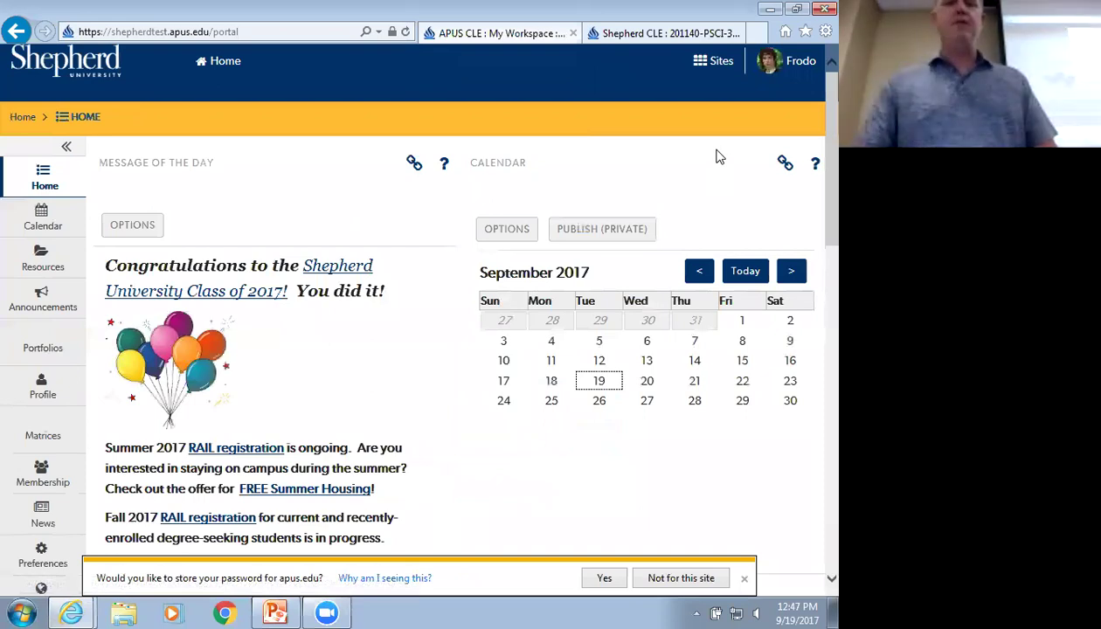
As the student, open the Sakai 11 Demo 201640 course's Forums
click(715, 60)
click(336, 246)
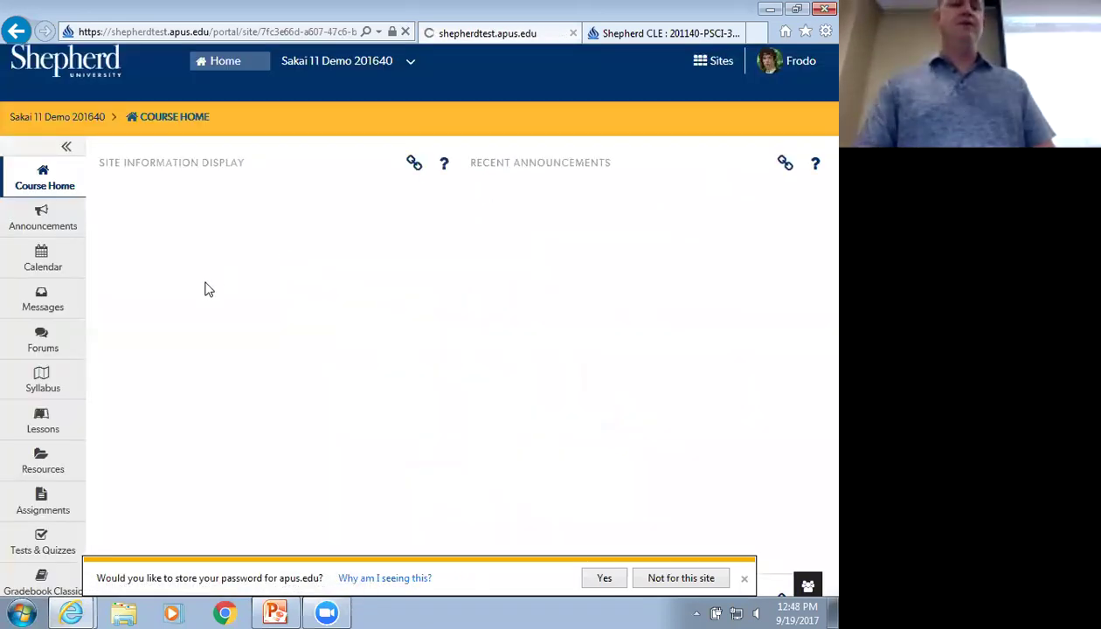
click(46, 346)
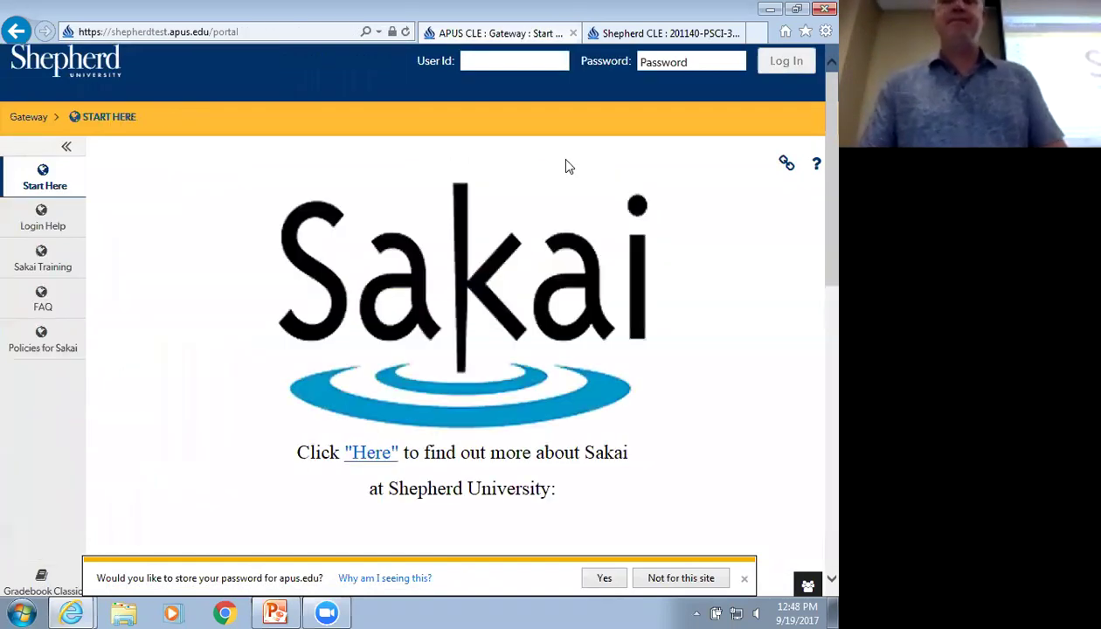
Sign back in as the instructor and open the Sakai 11 Demo 201640 Forums list
key(Tab)
text(********)
key(Return)
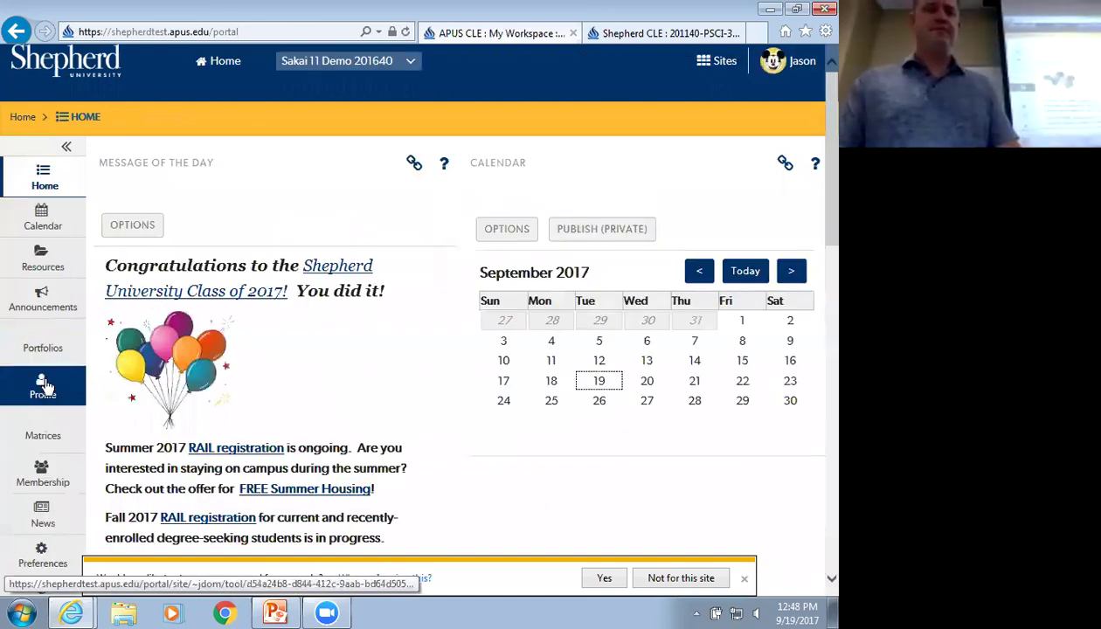
click(350, 61)
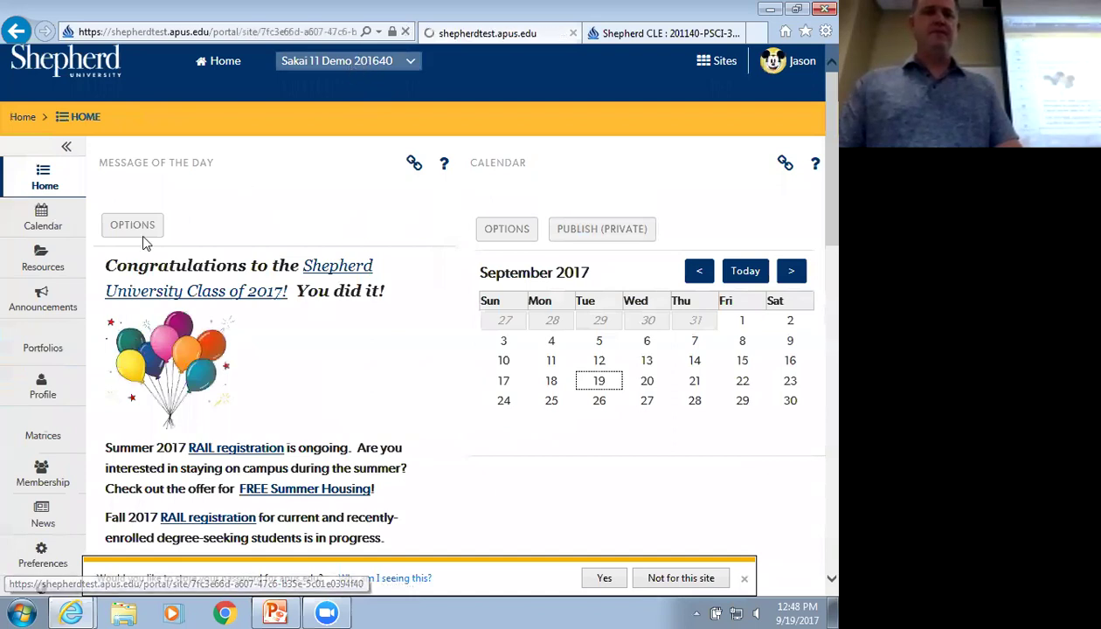
click(44, 341)
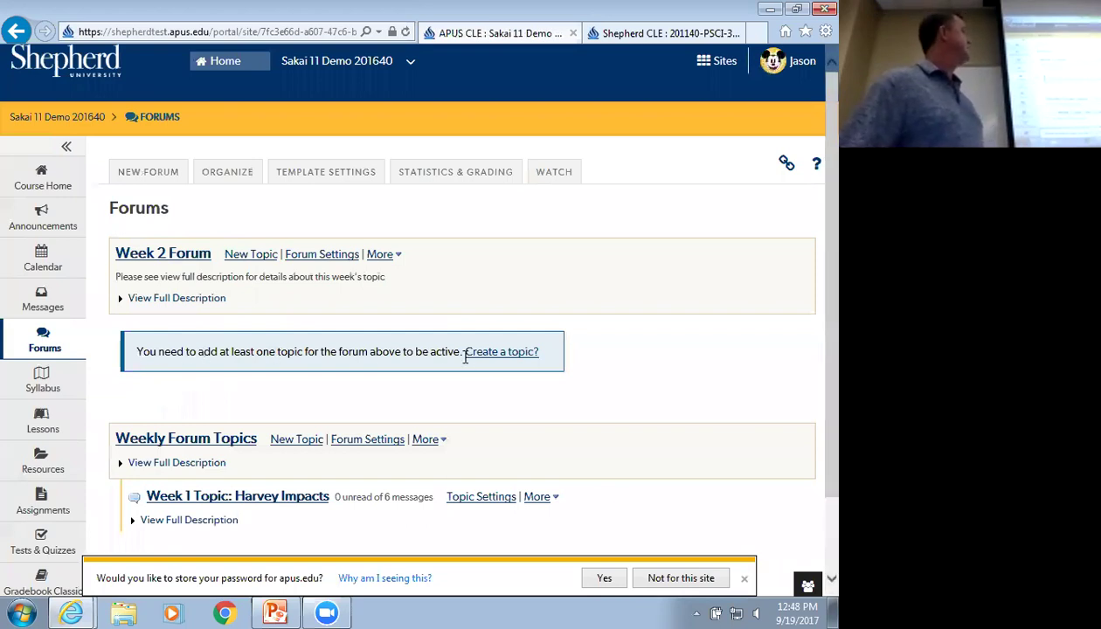
Open Week 2 Forum's settings and scroll down to the Save Settings & Add Topic button
click(324, 255)
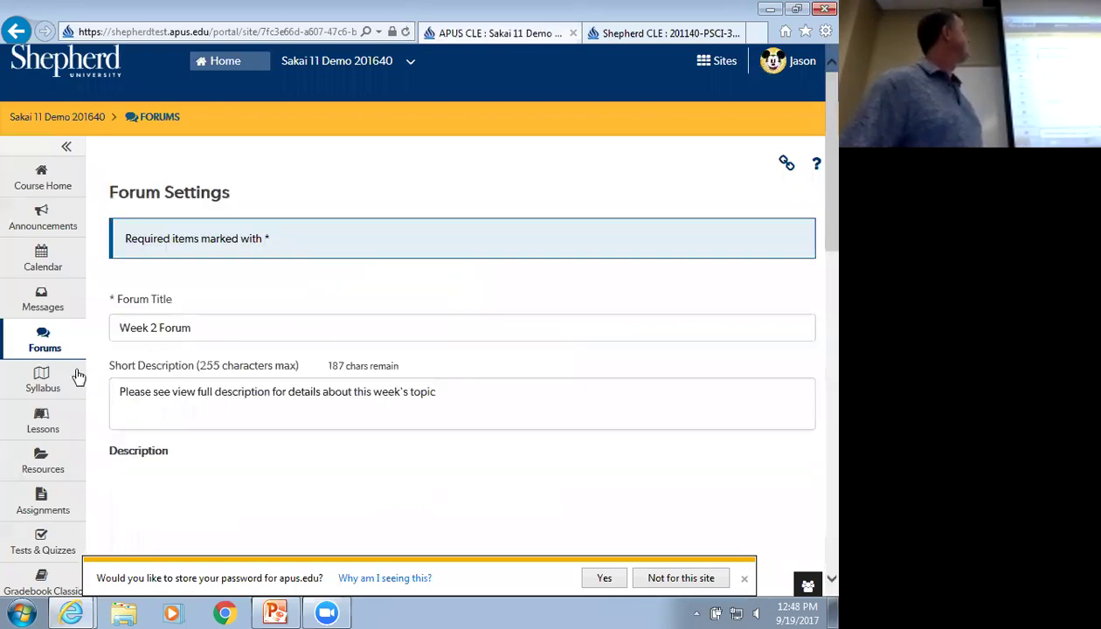
scroll(105, 358, down, 10)
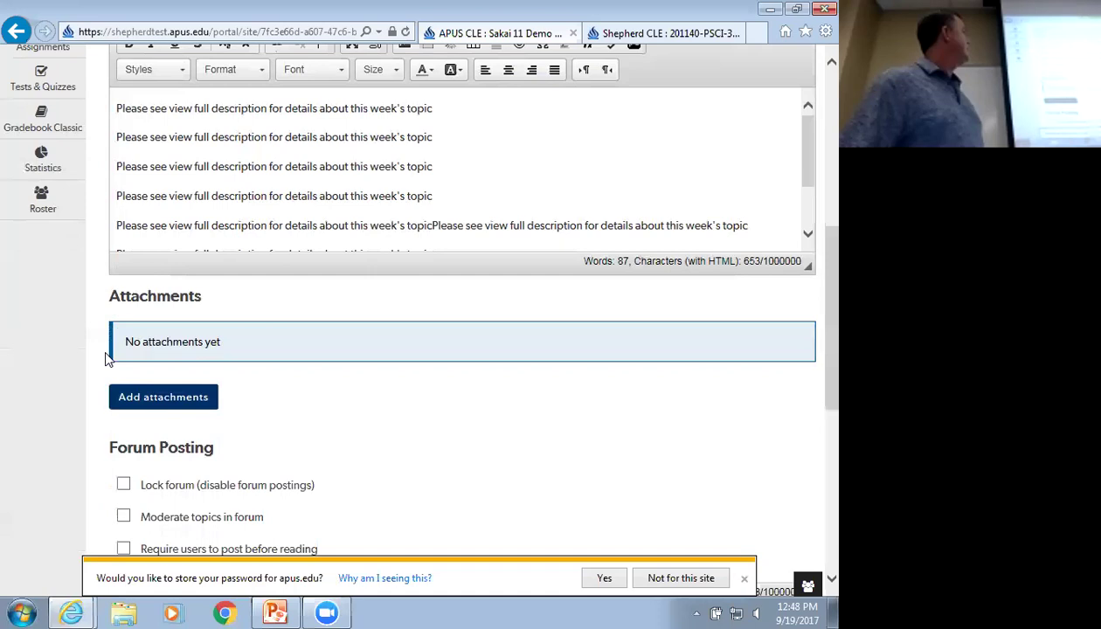
scroll(105, 354, down, 2)
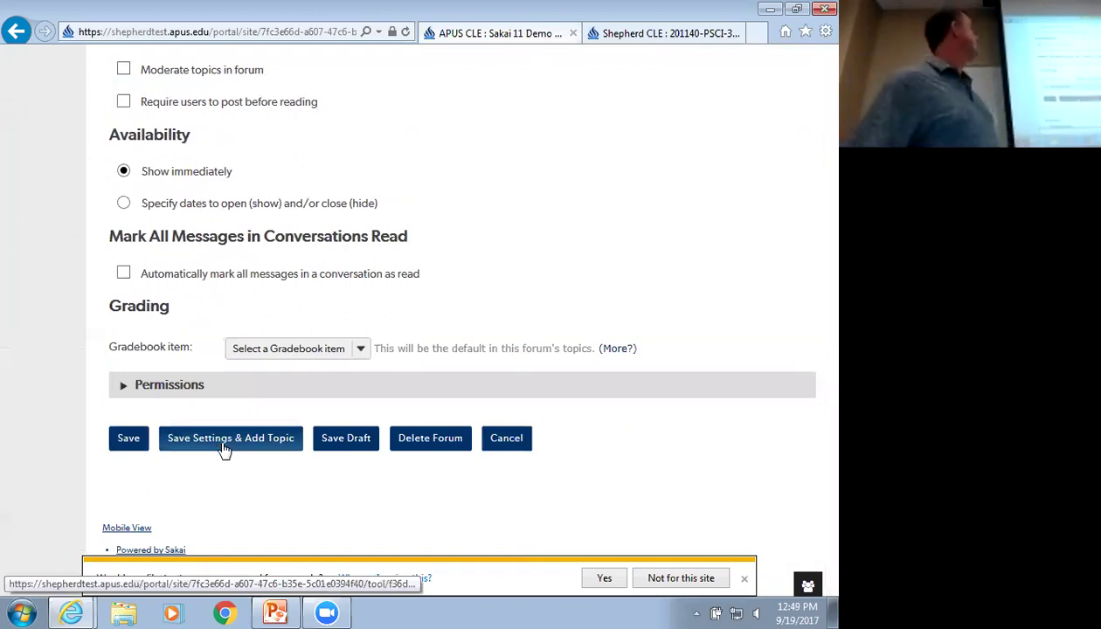
Save the forum settings and start a new topic titled 'Box Lunches'
click(224, 447)
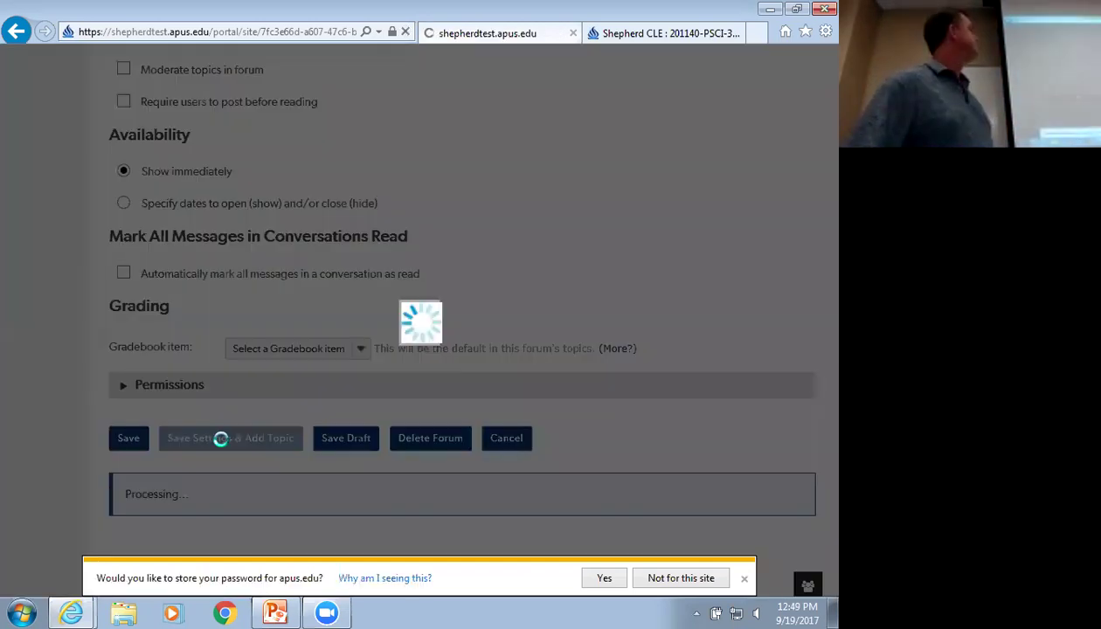
click(165, 356)
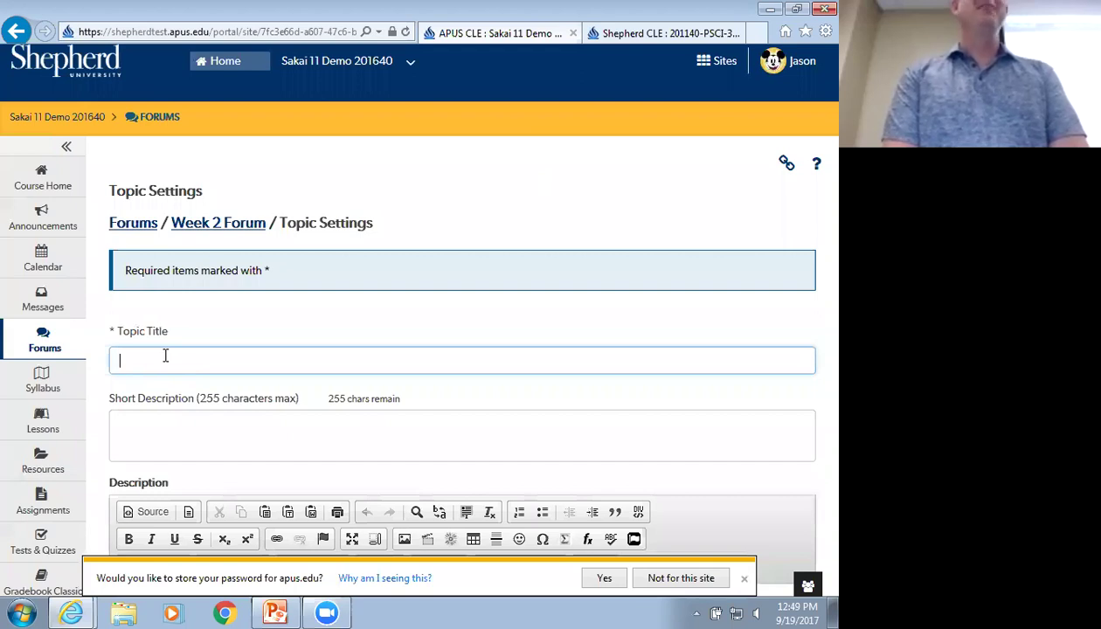
text(Box Lunches)
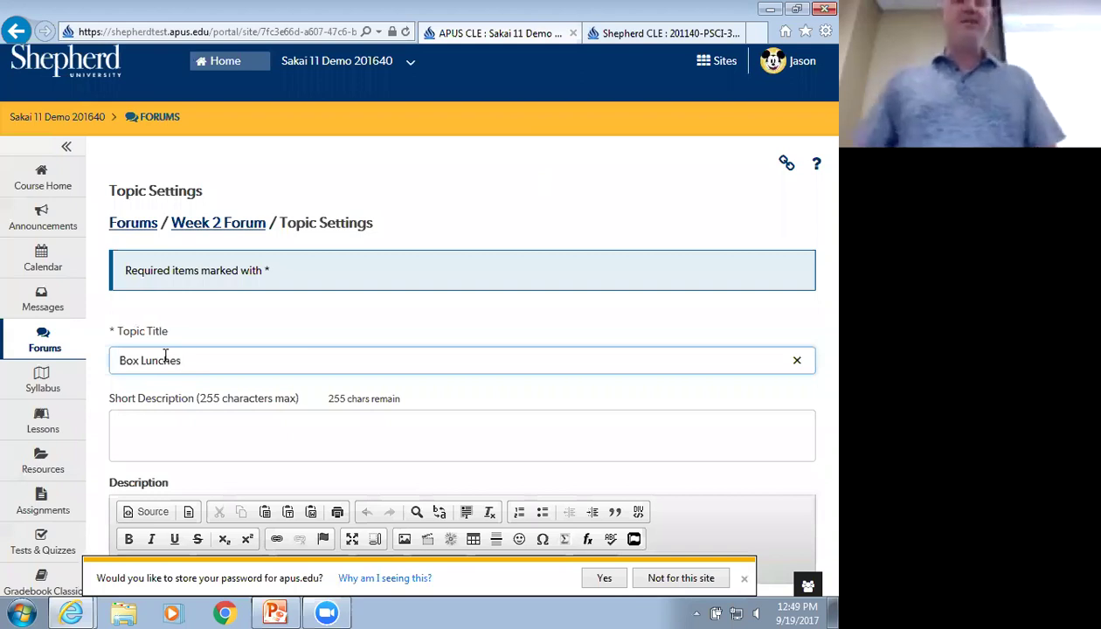
Enter the short description 'View full description for details aout this week's topic' and select it
scroll(176, 358, down, 1)
click(175, 359)
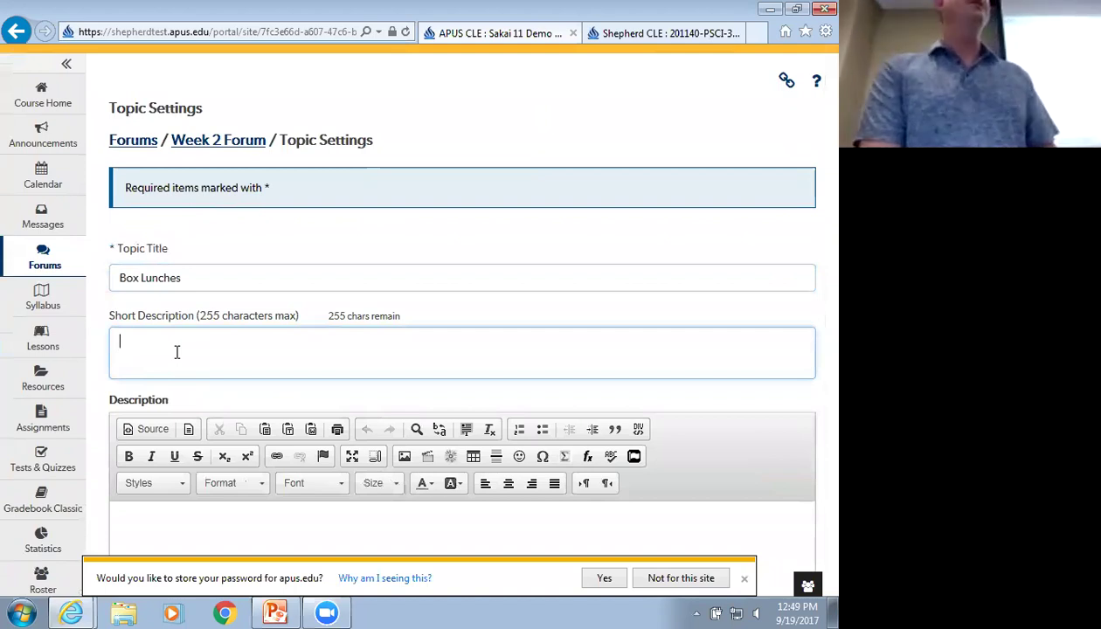
text(View full d)
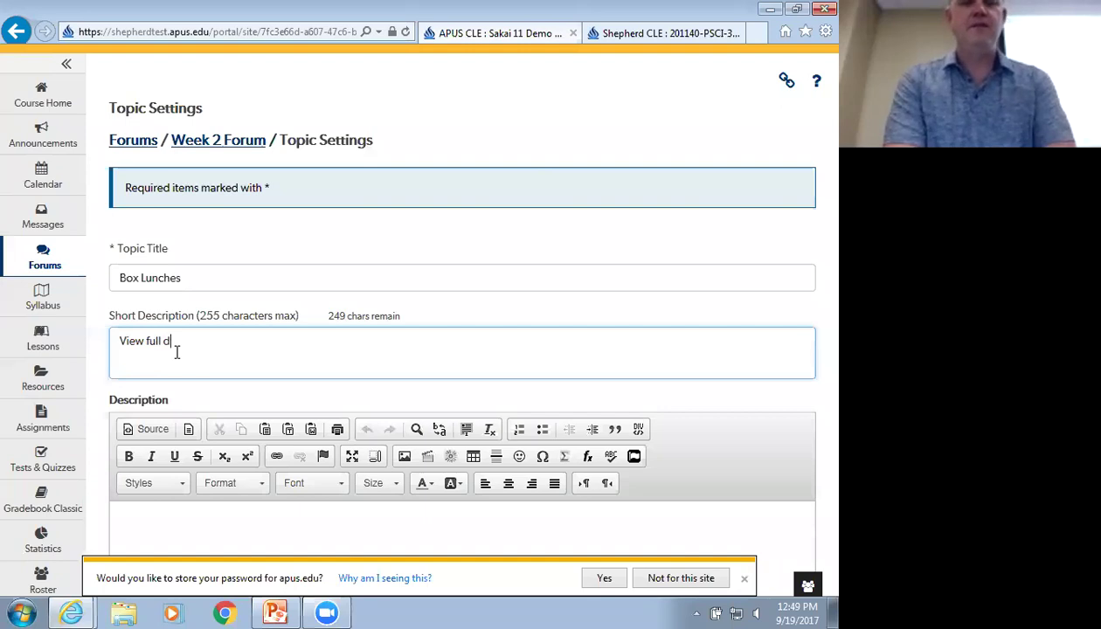
text(escription for )
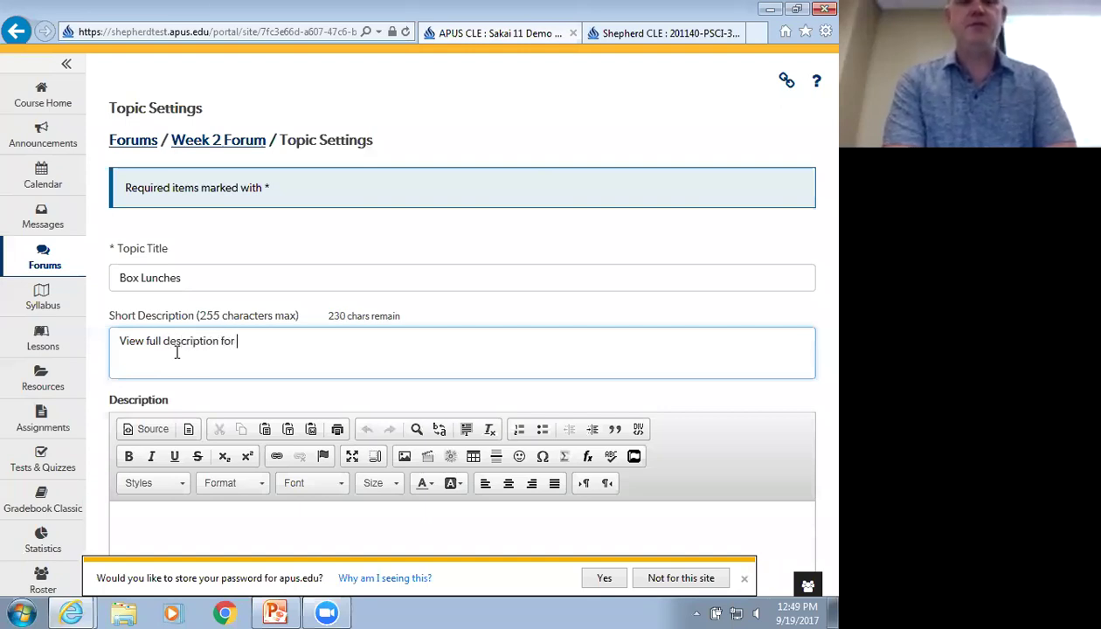
text(details aout thi)
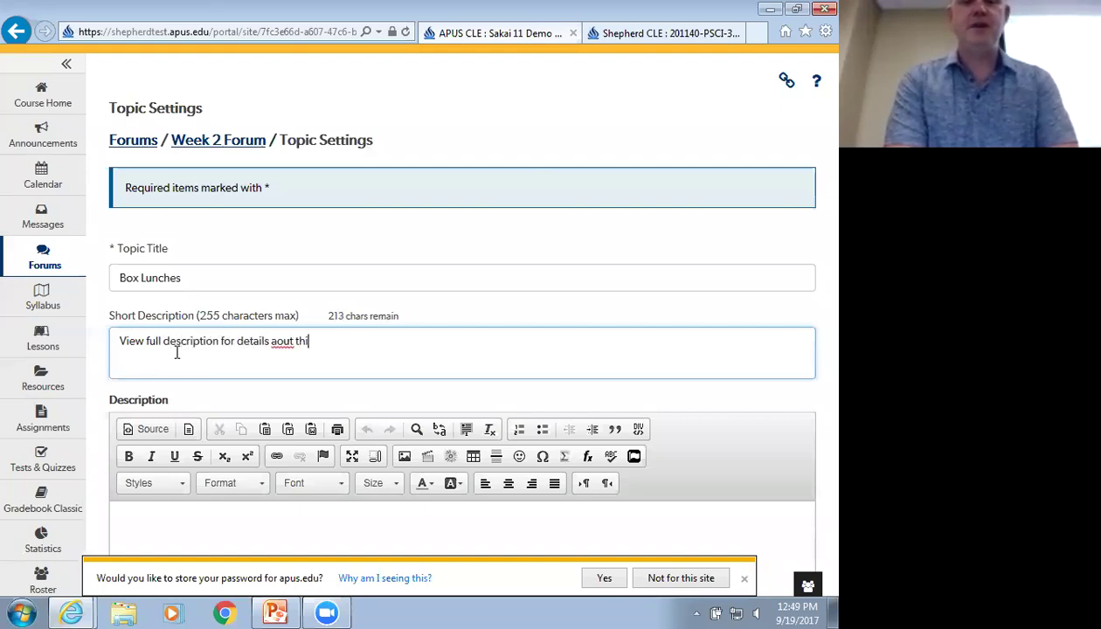
text(s week's topic)
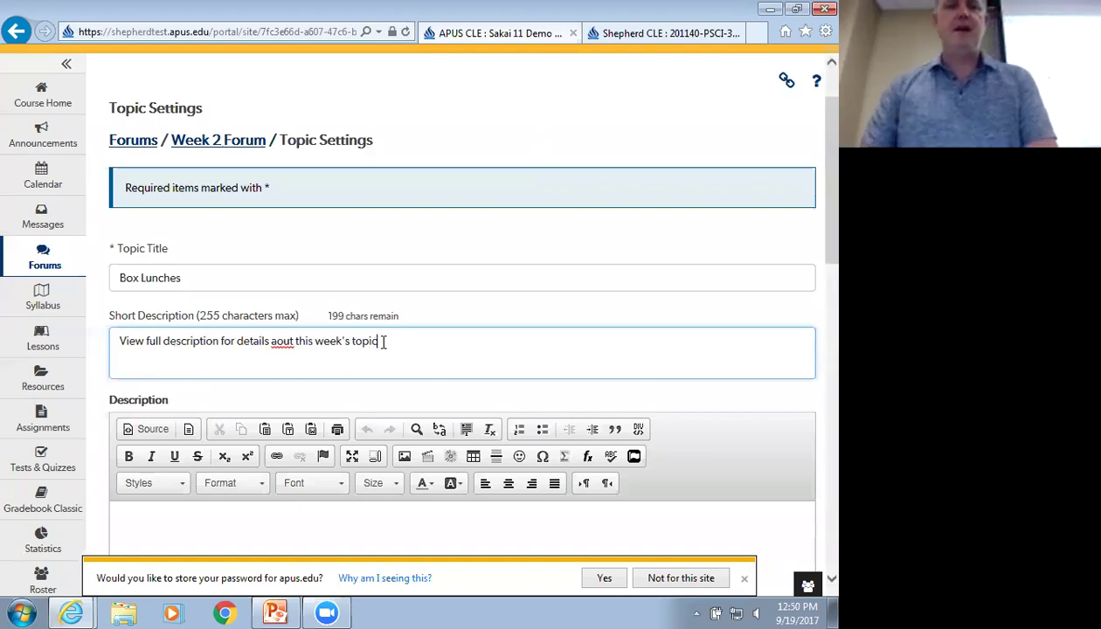
drag(379, 341, 121, 343)
key(ctrl+c)
scroll(181, 387, down, 3)
Paste the description line into the full Description as five separate lines
click(182, 331)
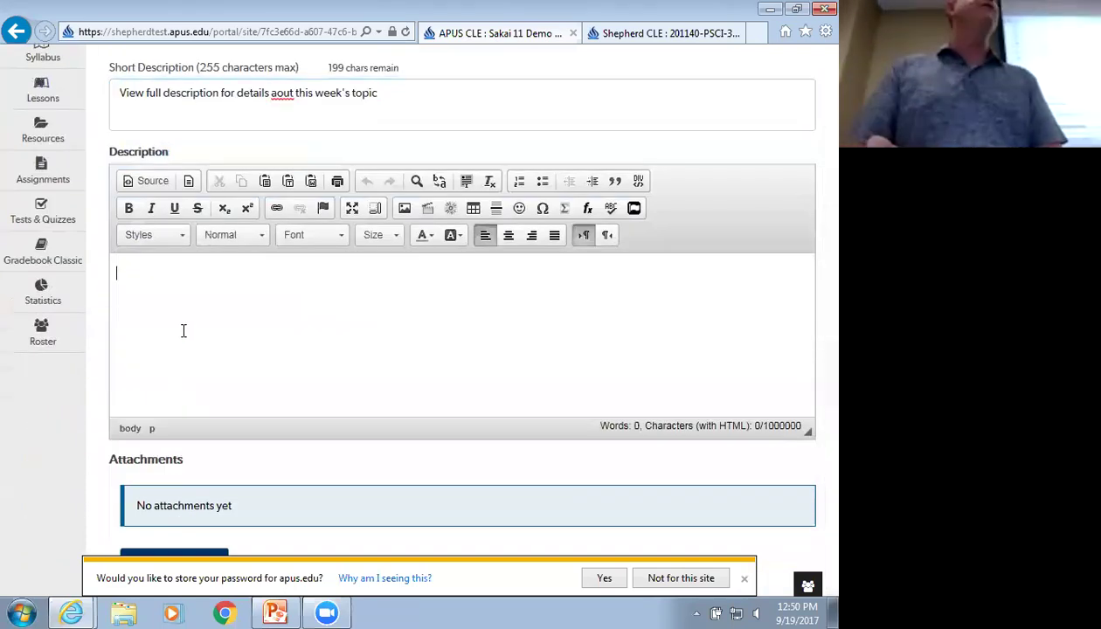
key(ctrl+v)
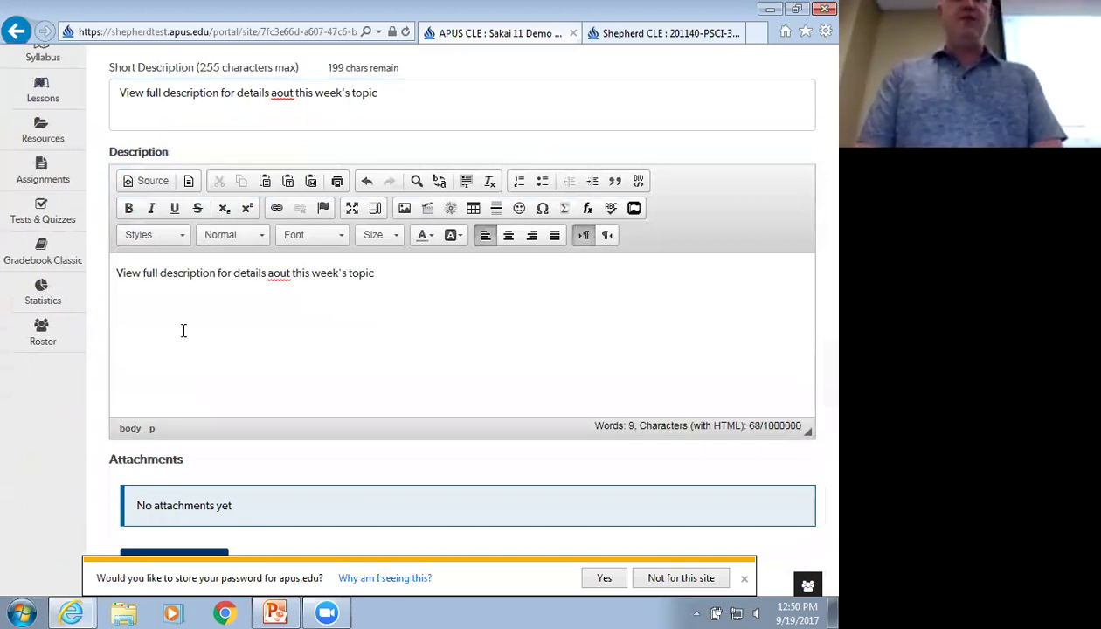
key(ctrl+v)
key(Return)
key(ctrl+v)
key(Return)
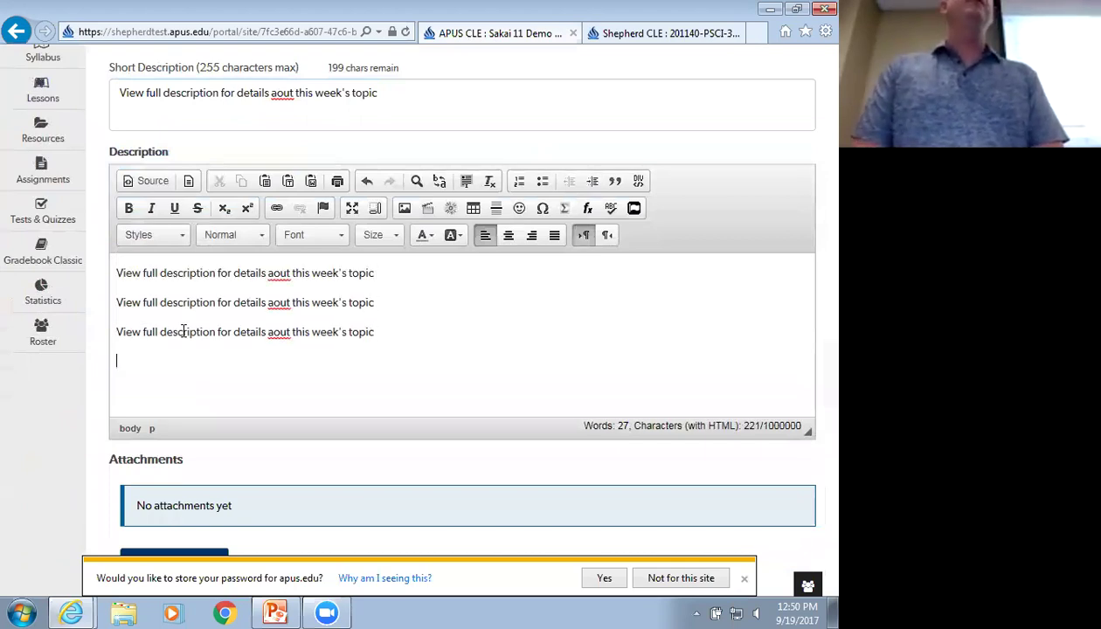
key(ctrl+v)
scroll(183, 330, down, 5)
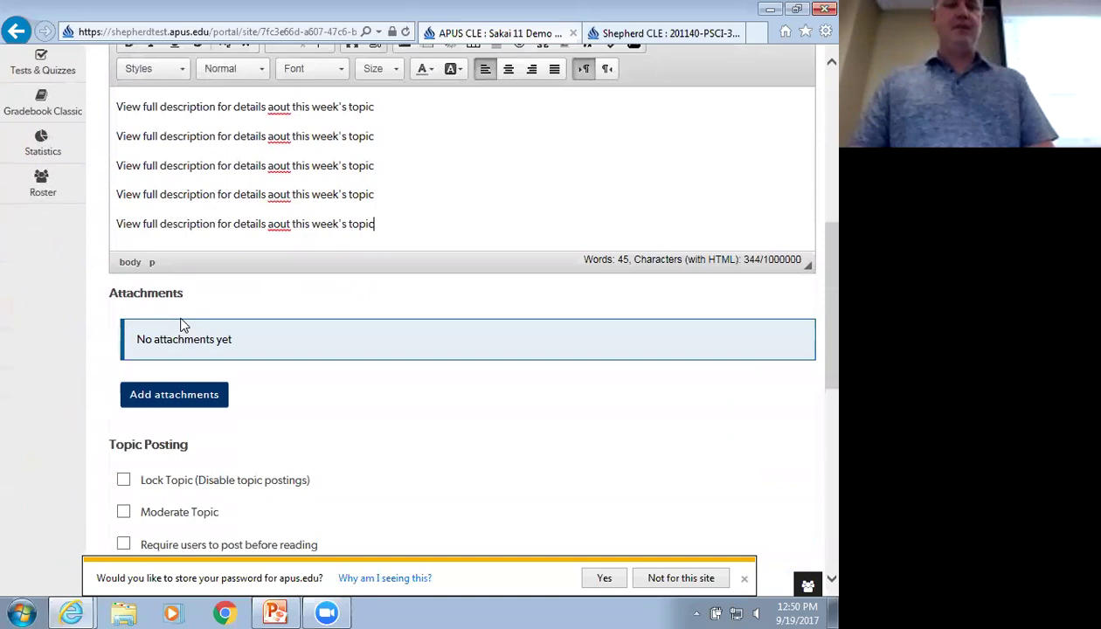
scroll(215, 325, down, 2)
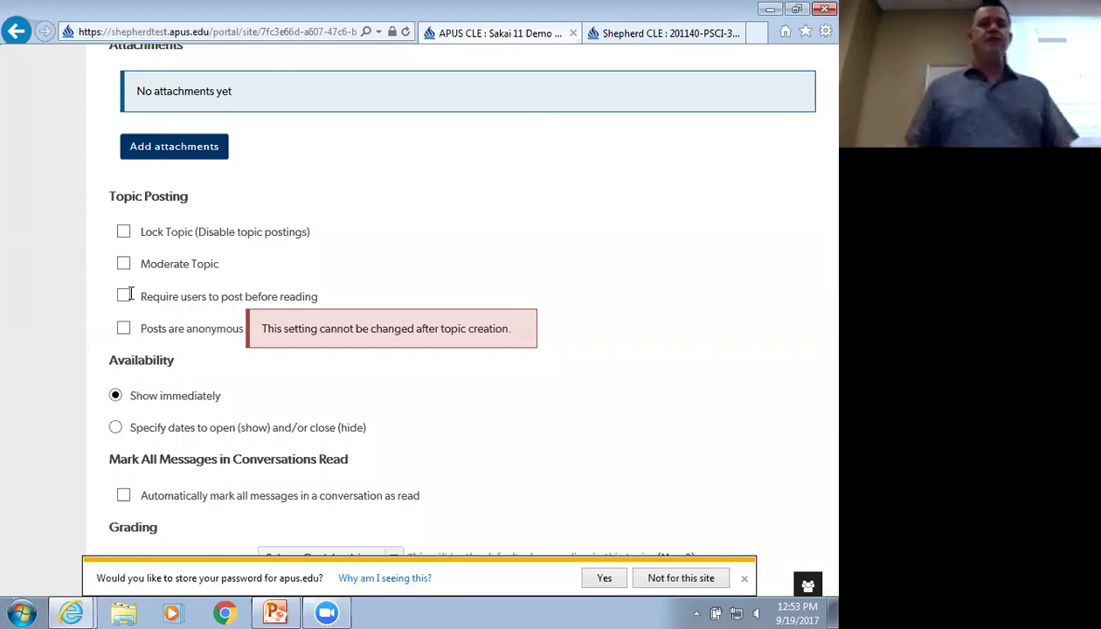
Require users to post before reading and save the Box Lunches topic
click(124, 296)
scroll(97, 324, down, 4)
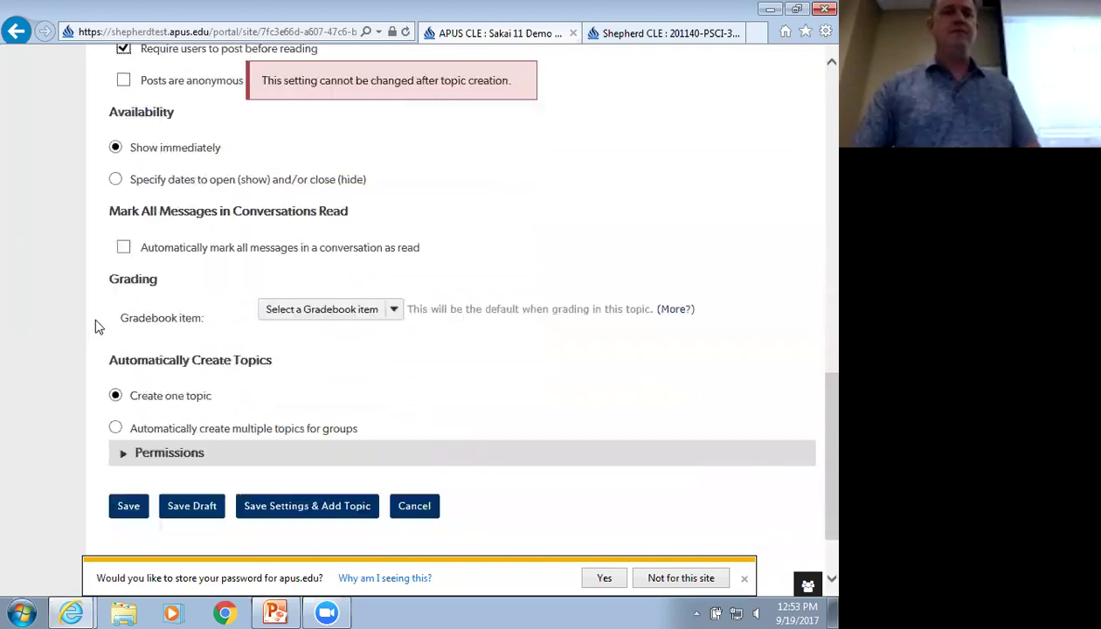
click(122, 406)
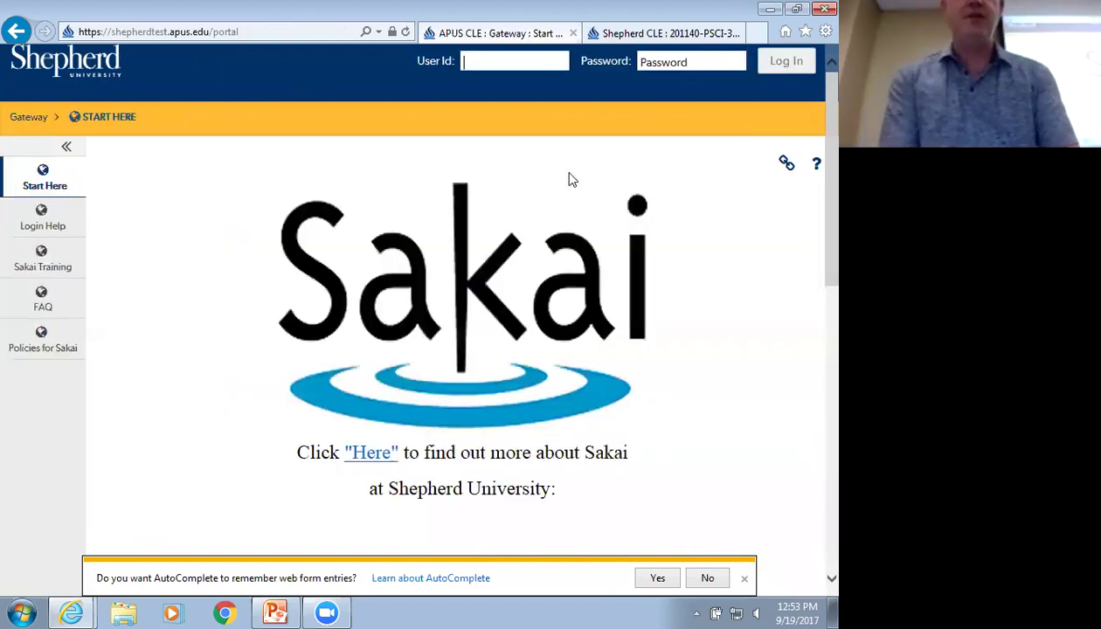
Sign in with the student account and bring up the Sites list
text(bb)
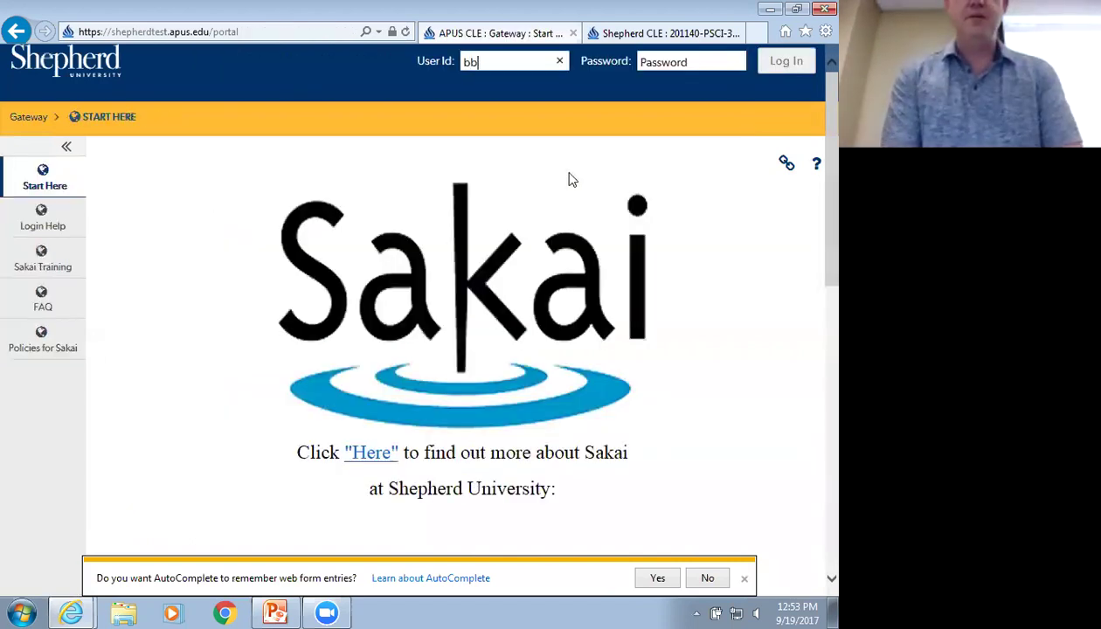
text(aggins)
key(Tab)
text(****)
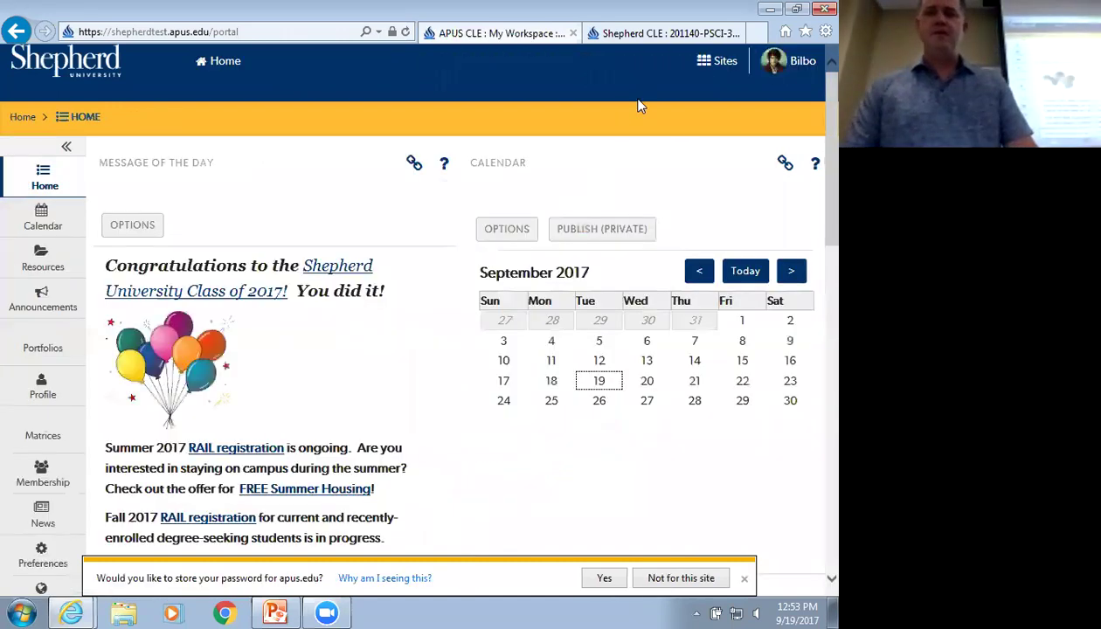
click(718, 61)
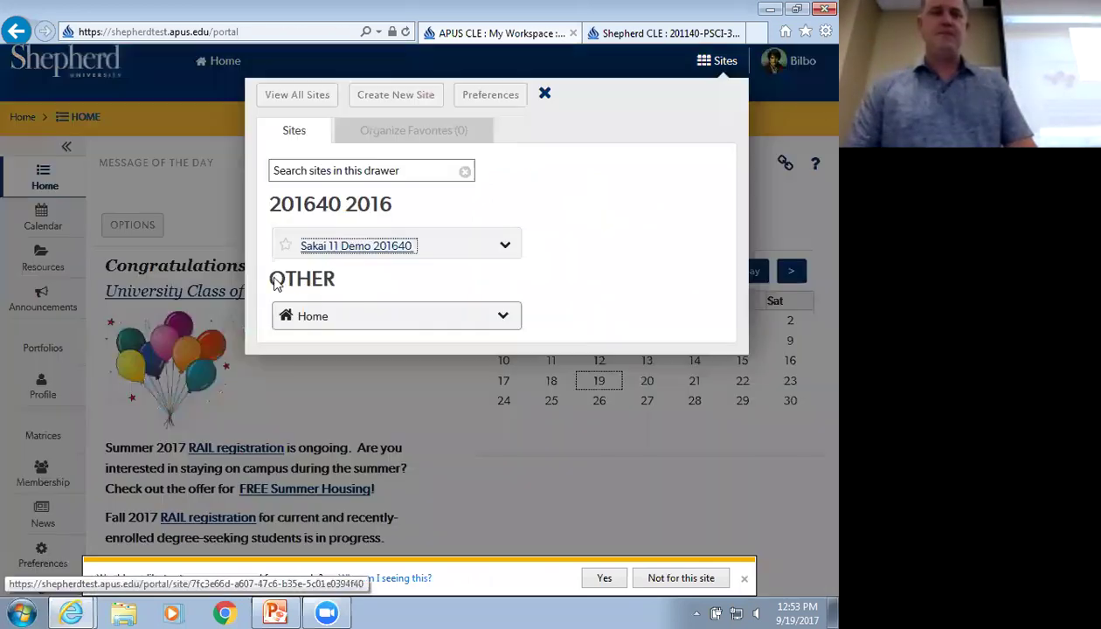
Open the Sakai 11 Demo 201640 course, expand Box Lunches' full description, and copy its text
click(382, 246)
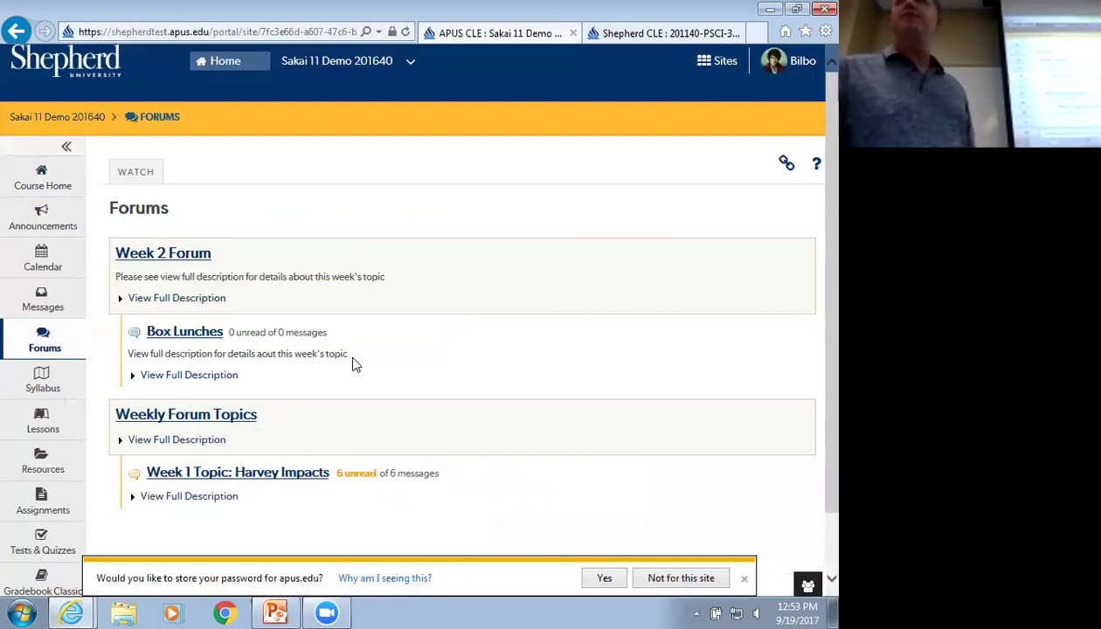
click(131, 378)
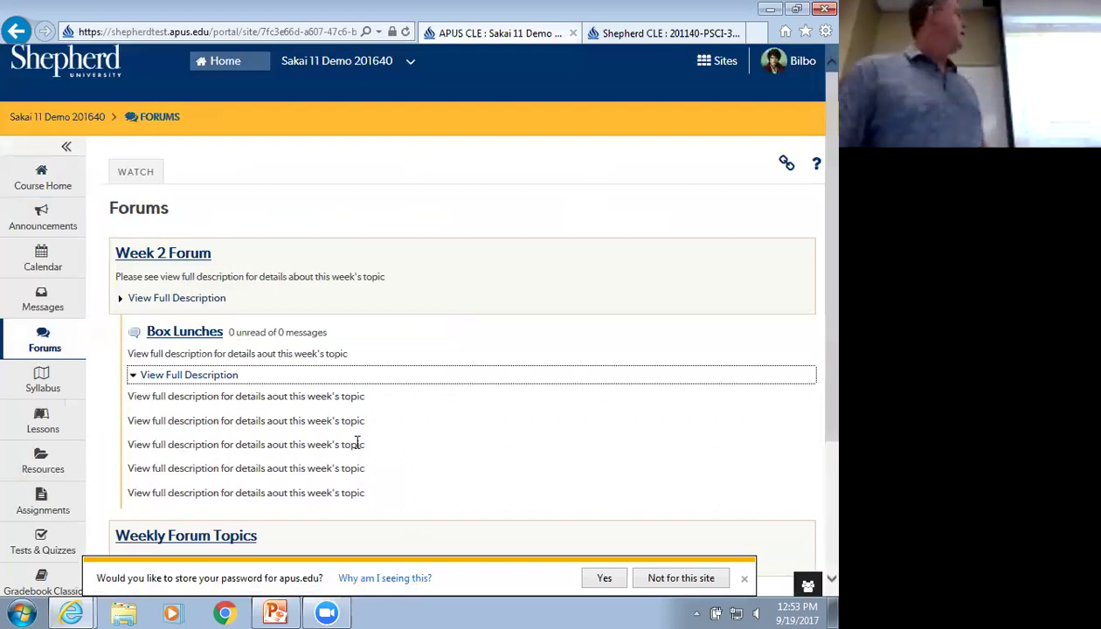
drag(389, 488, 129, 385)
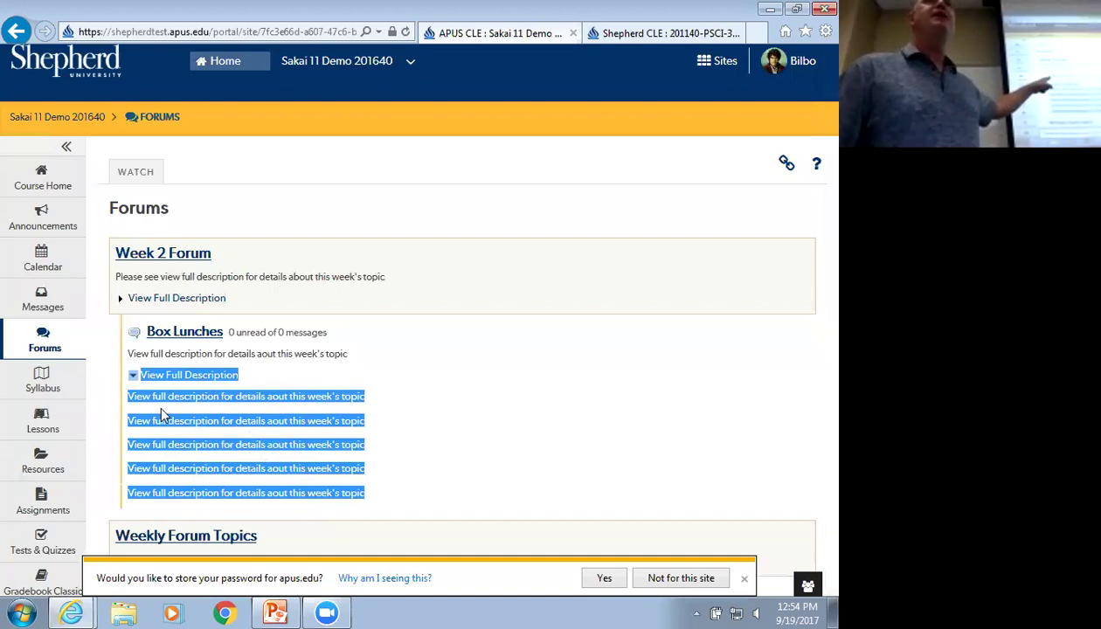
right_click(187, 439)
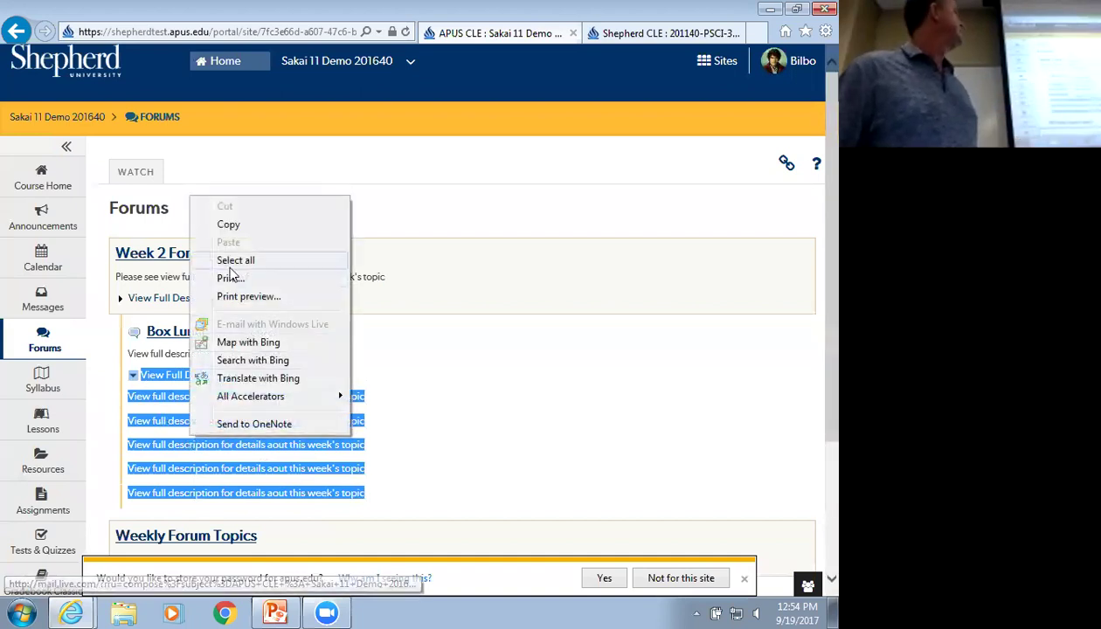
click(248, 226)
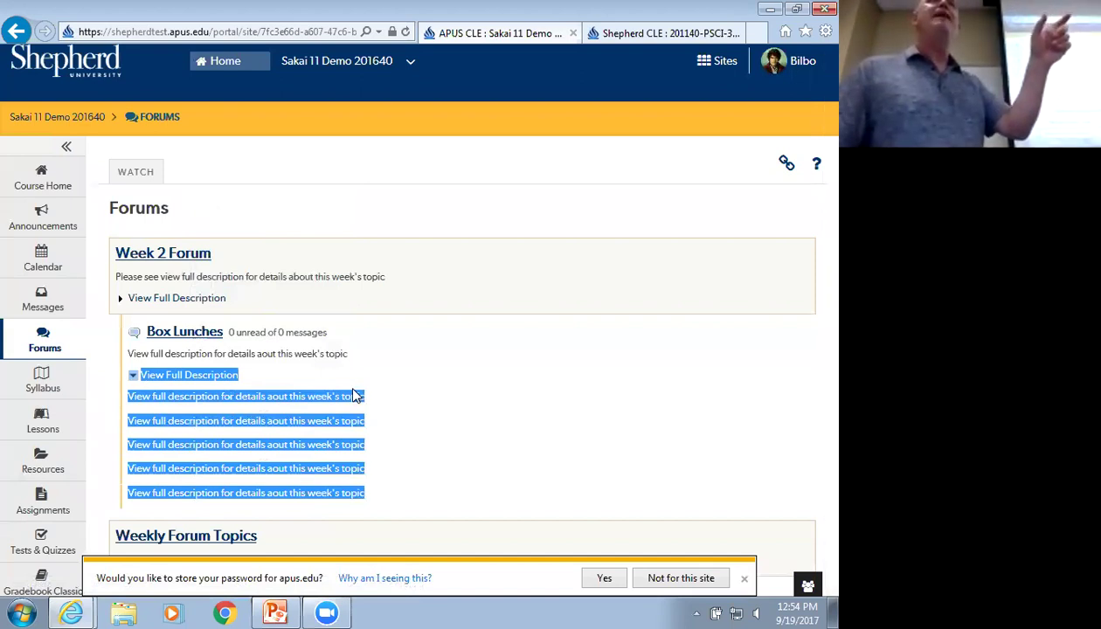
Toggle the Box Lunches full description open and closed several times
click(137, 376)
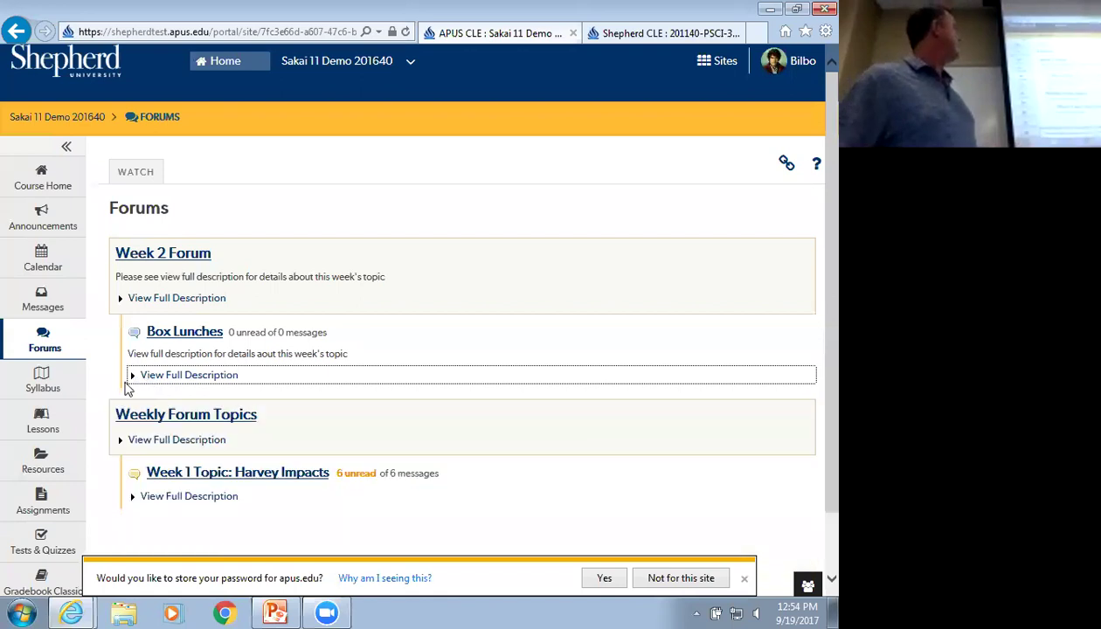
click(135, 375)
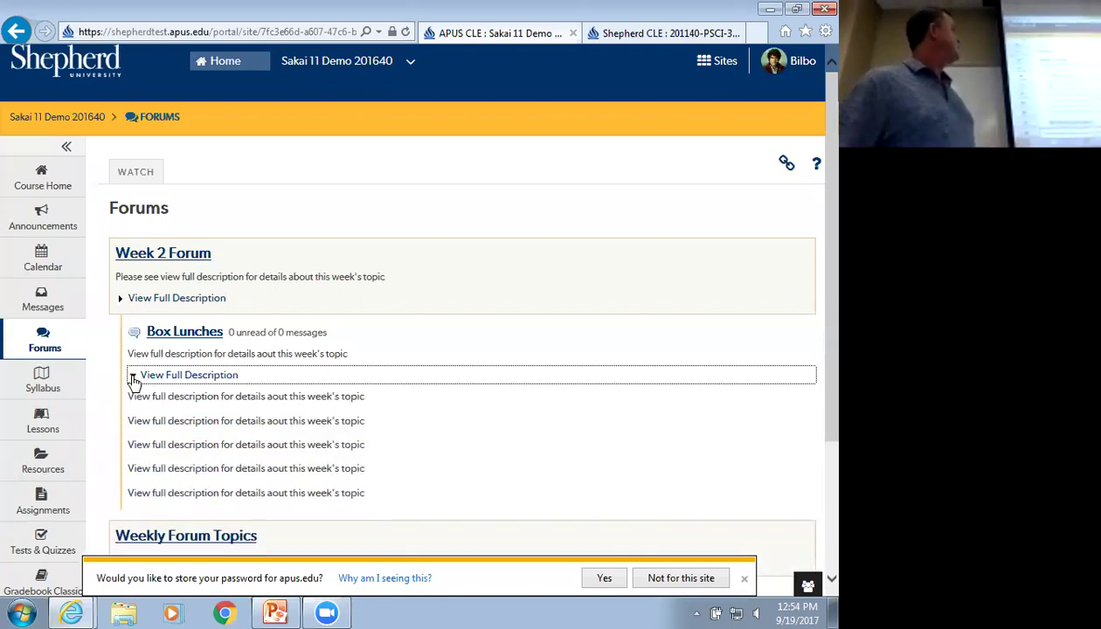
click(134, 376)
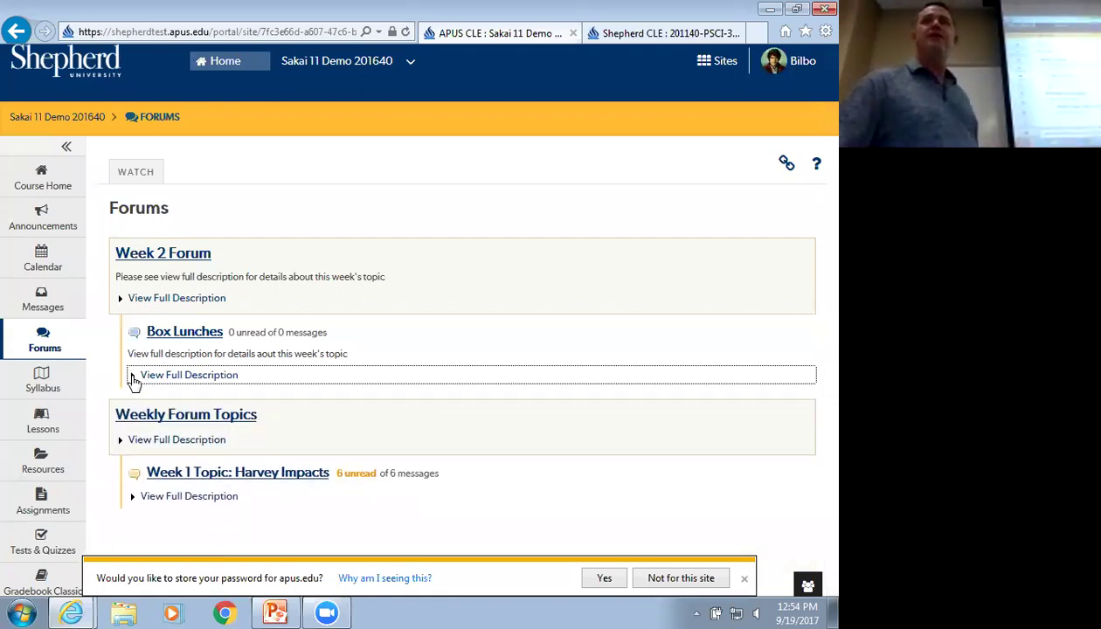
click(135, 378)
click(135, 378)
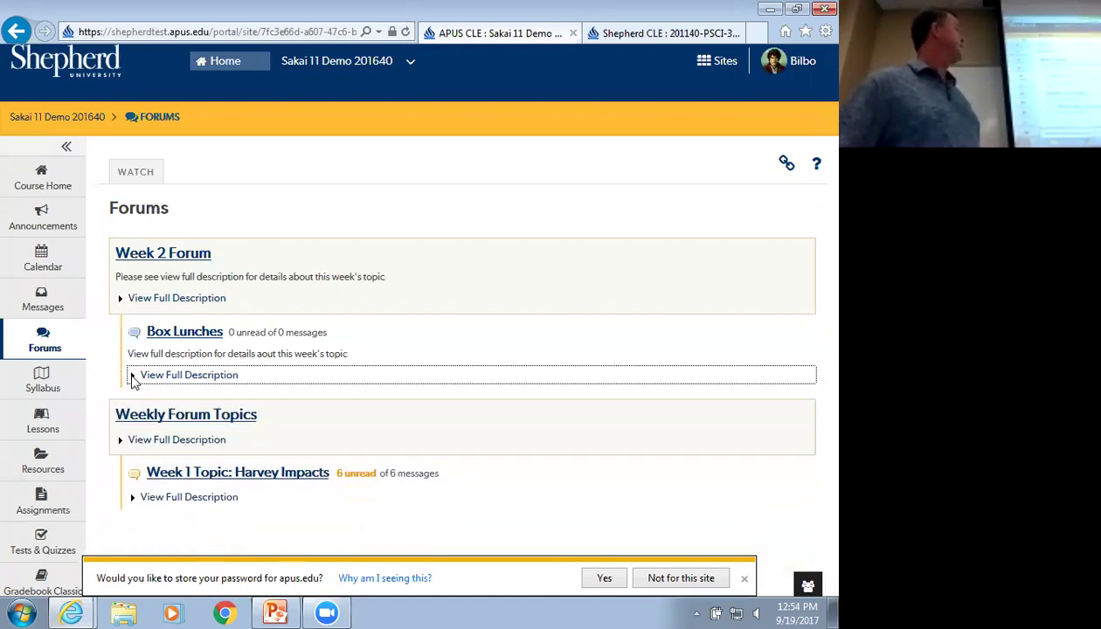
click(134, 377)
click(135, 377)
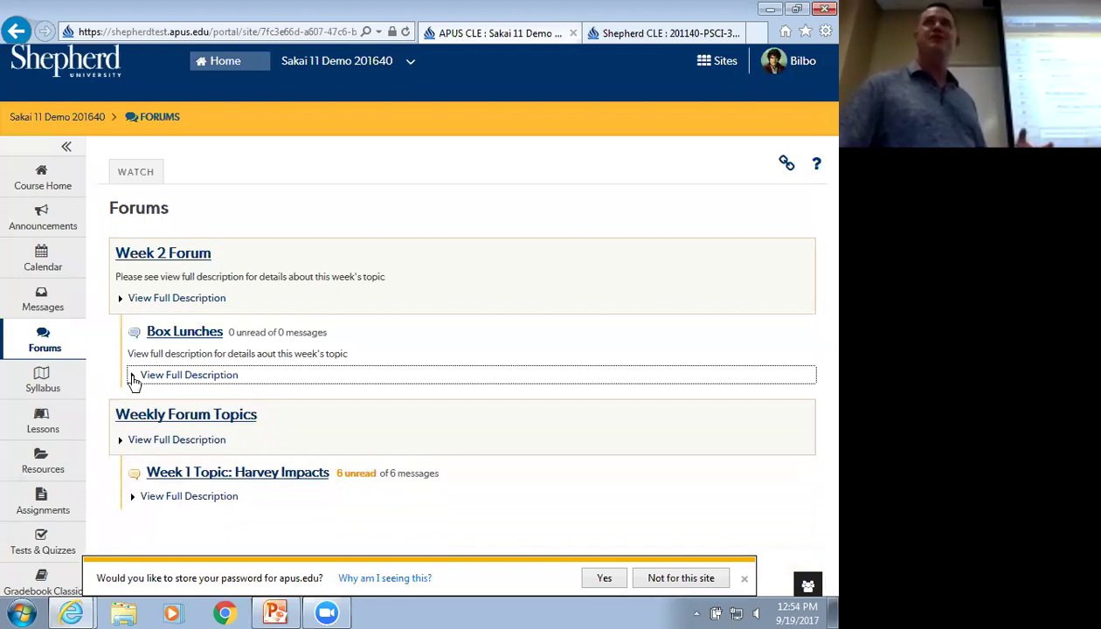
click(134, 377)
click(135, 377)
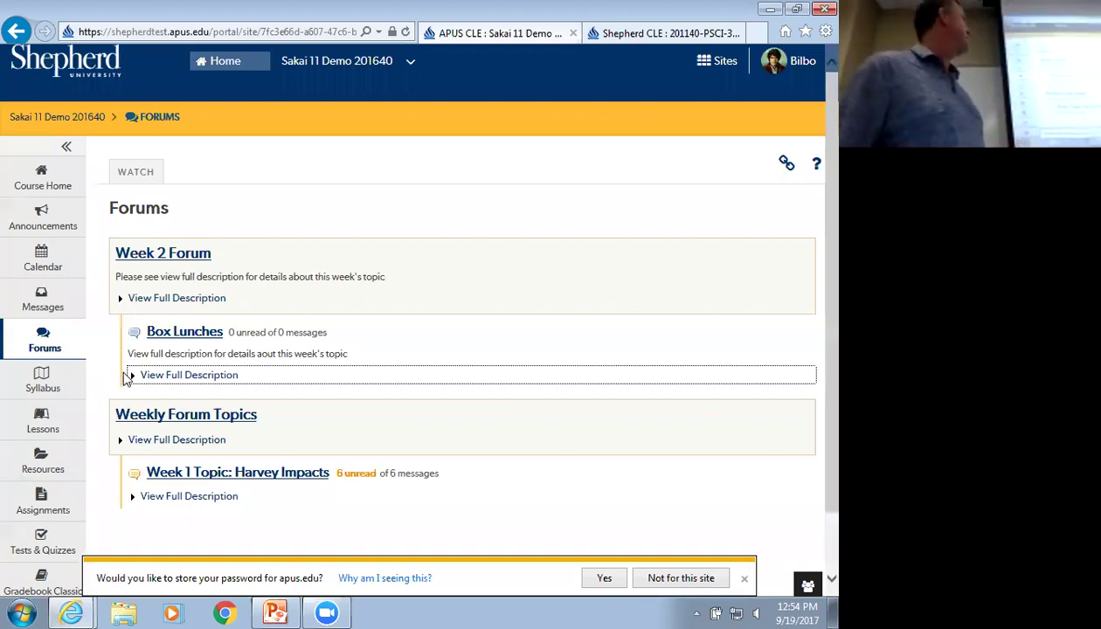
Show the Box Lunches full description, highlight its five lines, then hide it again
click(132, 381)
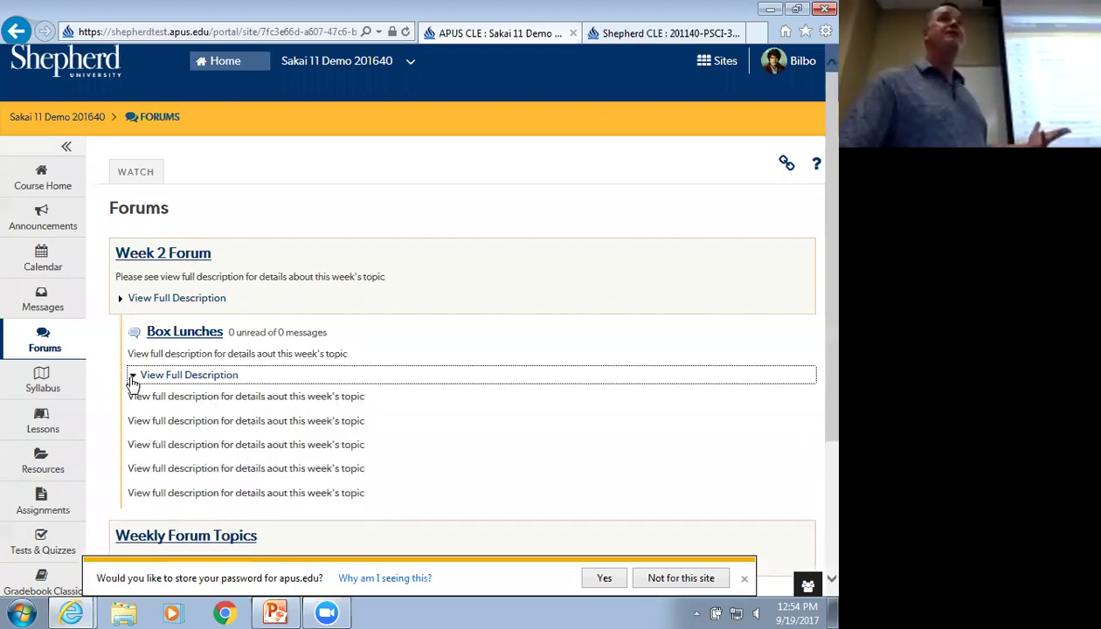
drag(376, 504, 146, 376)
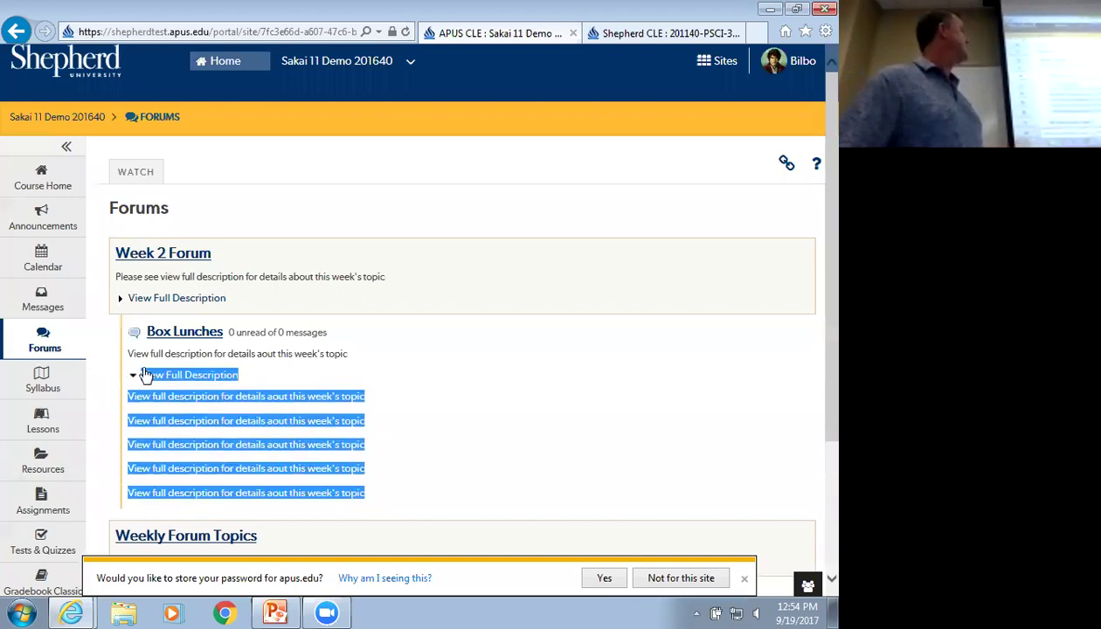
click(178, 415)
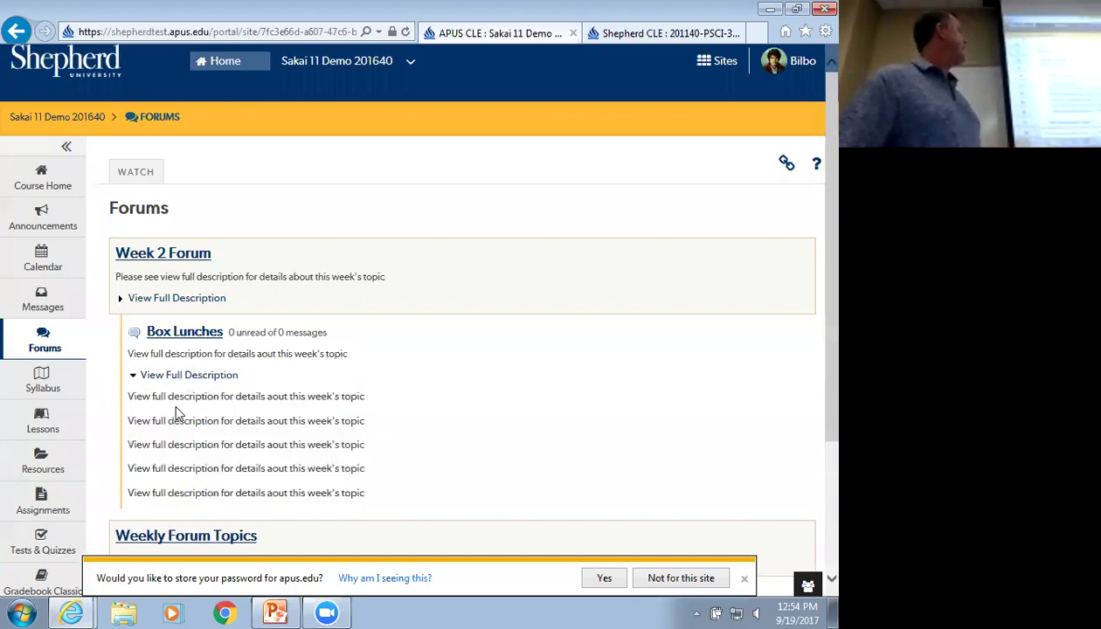
click(133, 381)
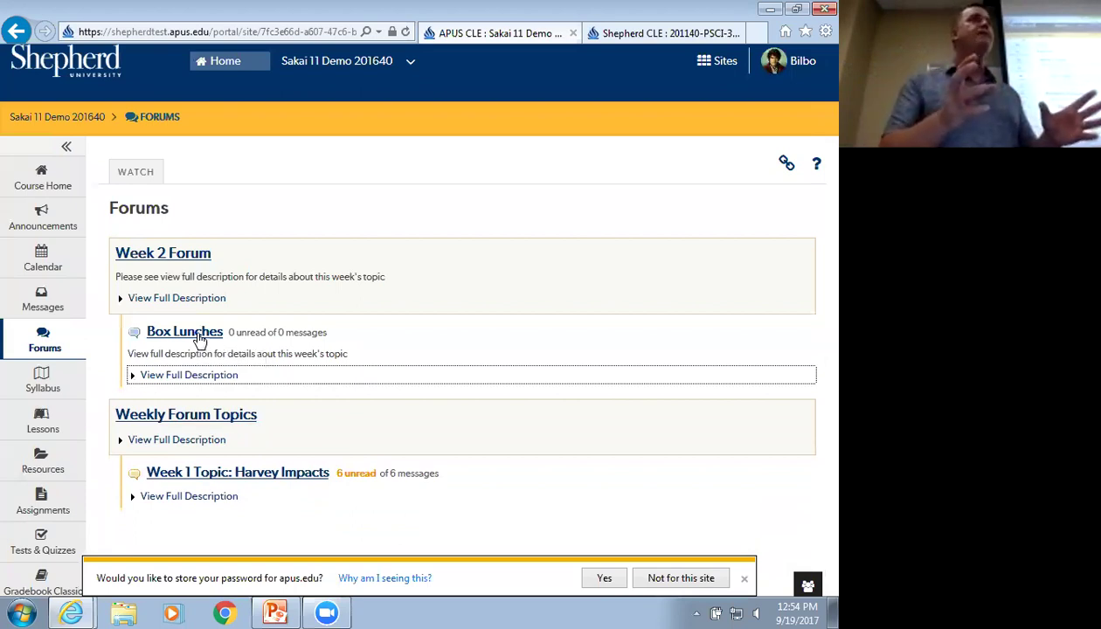
Open the Box Lunches topic to see its post-before-reading notice
click(199, 337)
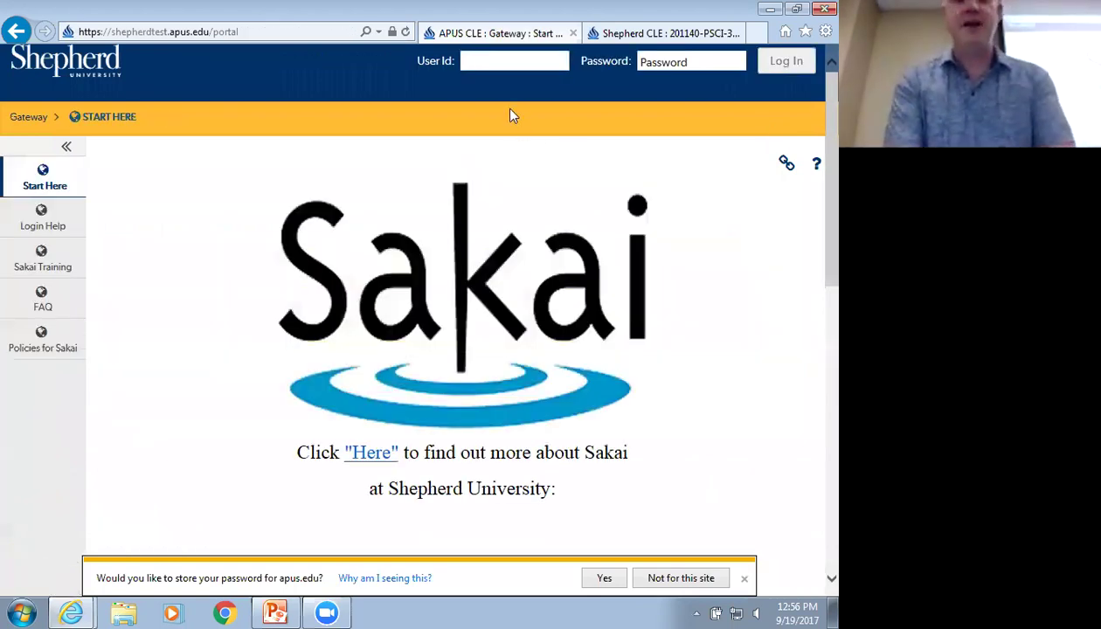
Sign back in with the instructor account
text(jdom)
key(Tab)
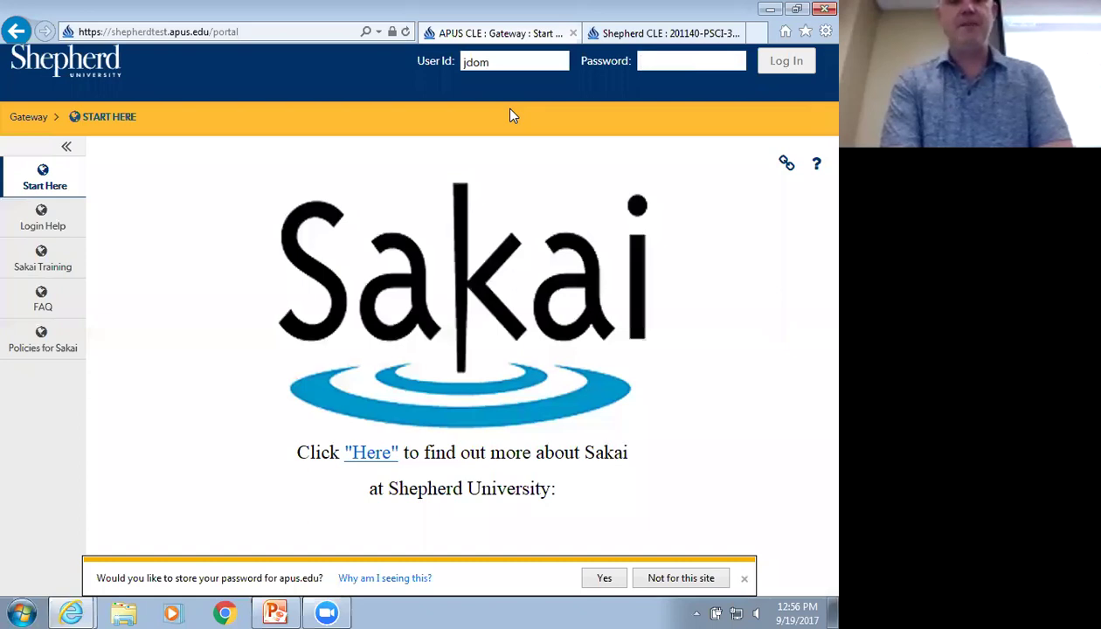
text(**********)
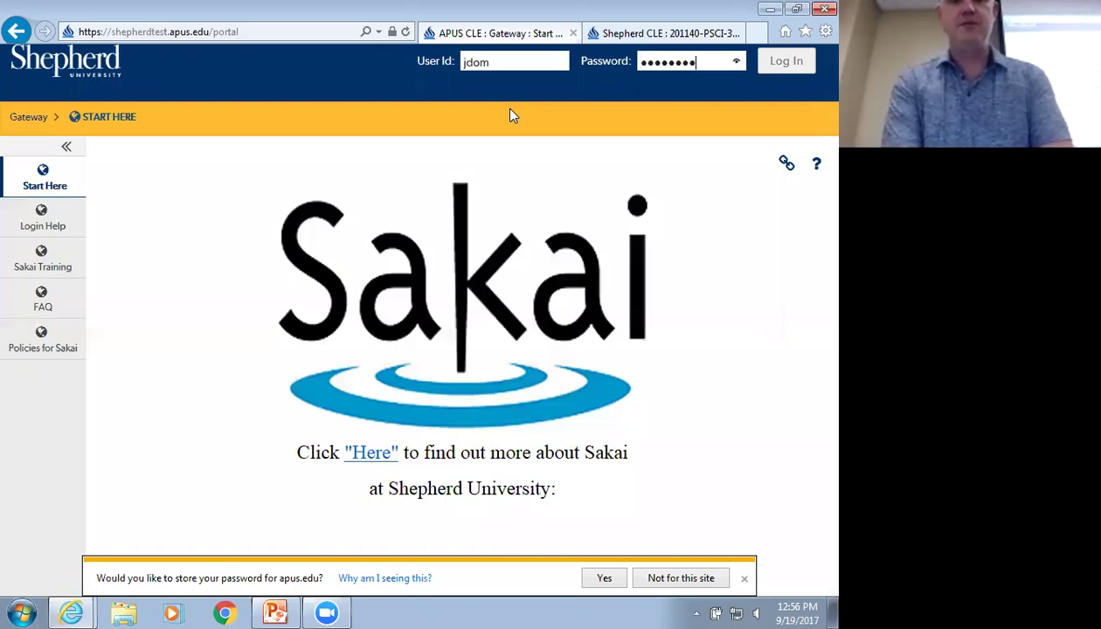
key(Return)
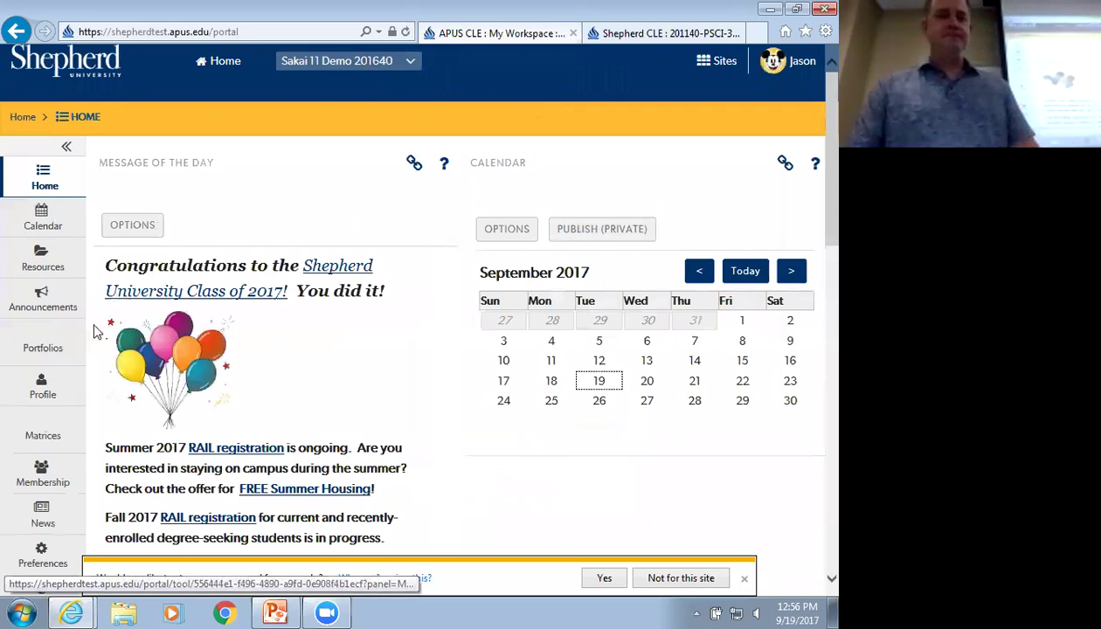
Go to the Sakai 11 Demo 201640 Forums and open Box Lunches' Topic Settings
click(358, 61)
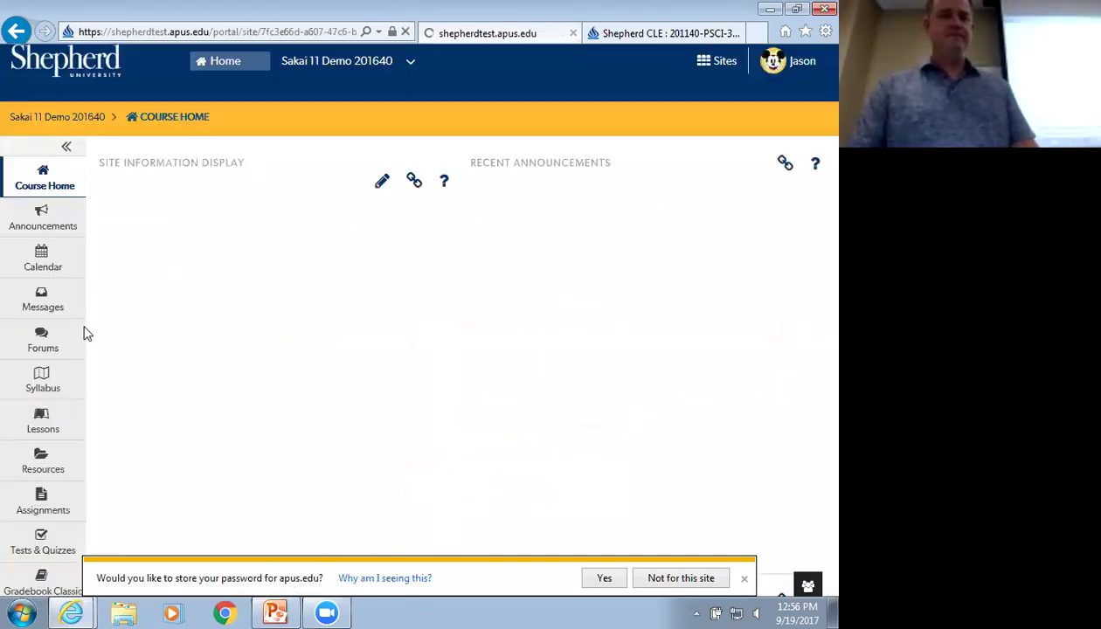
click(80, 342)
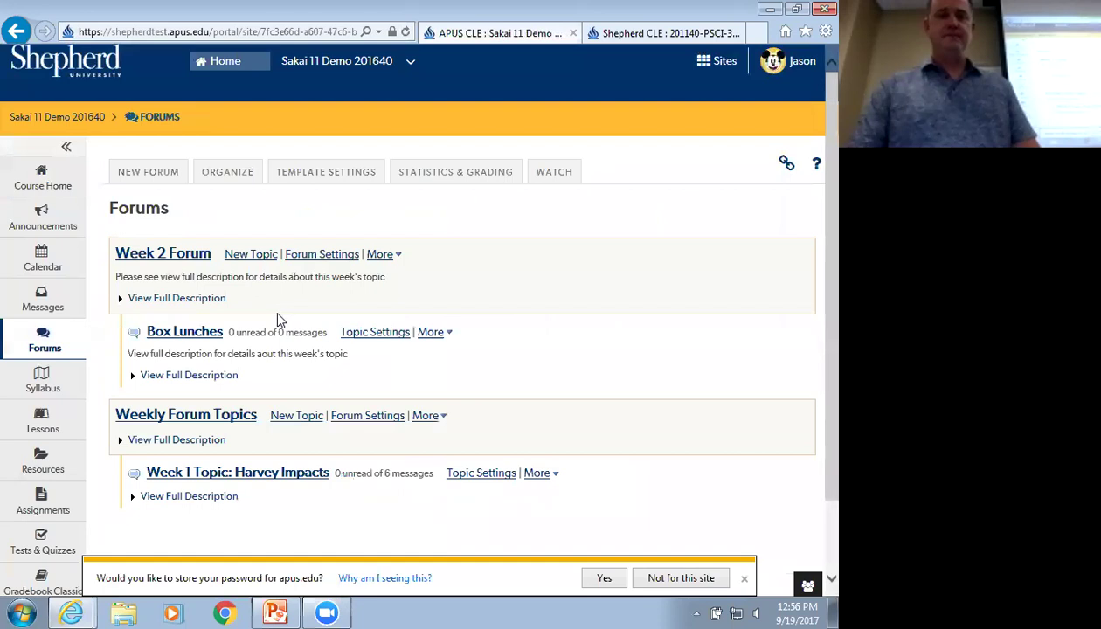
click(375, 332)
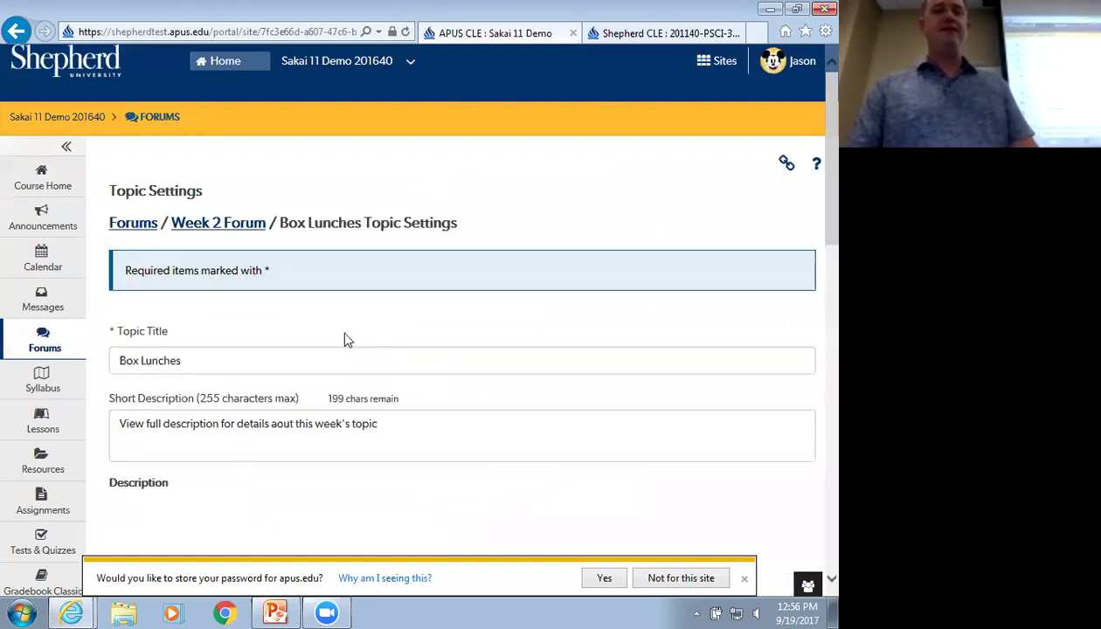
scroll(344, 332, down, 1)
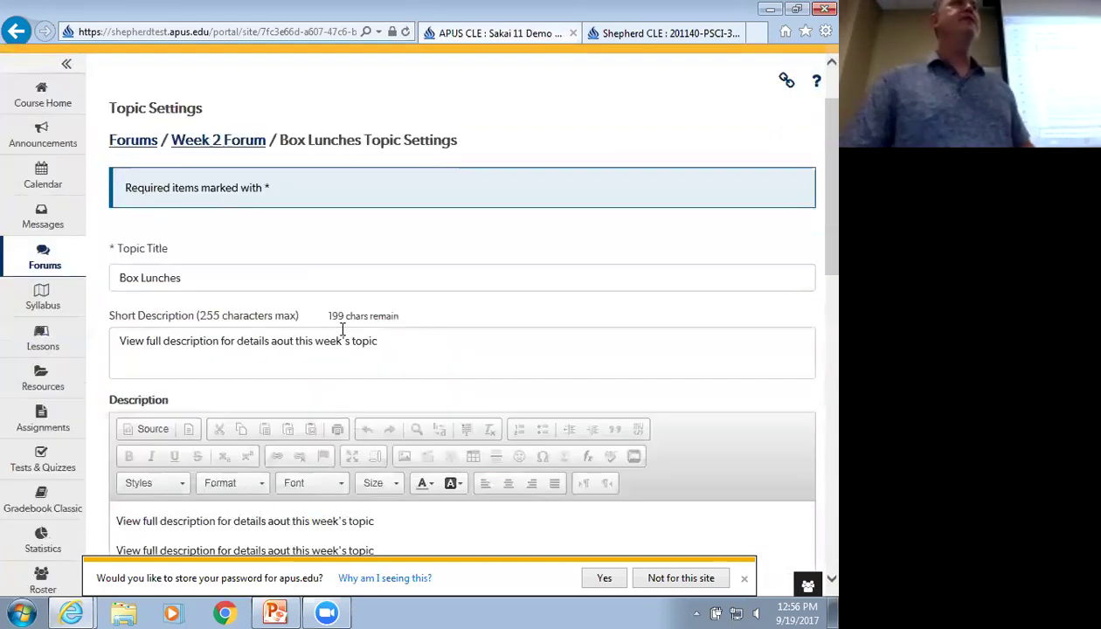
click(217, 140)
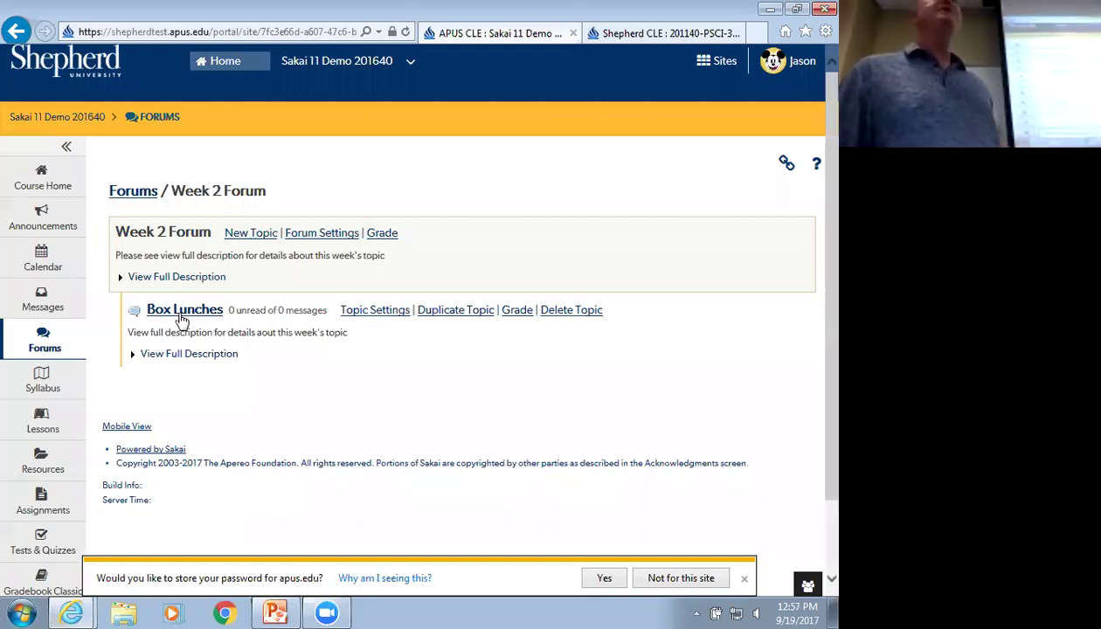
click(356, 314)
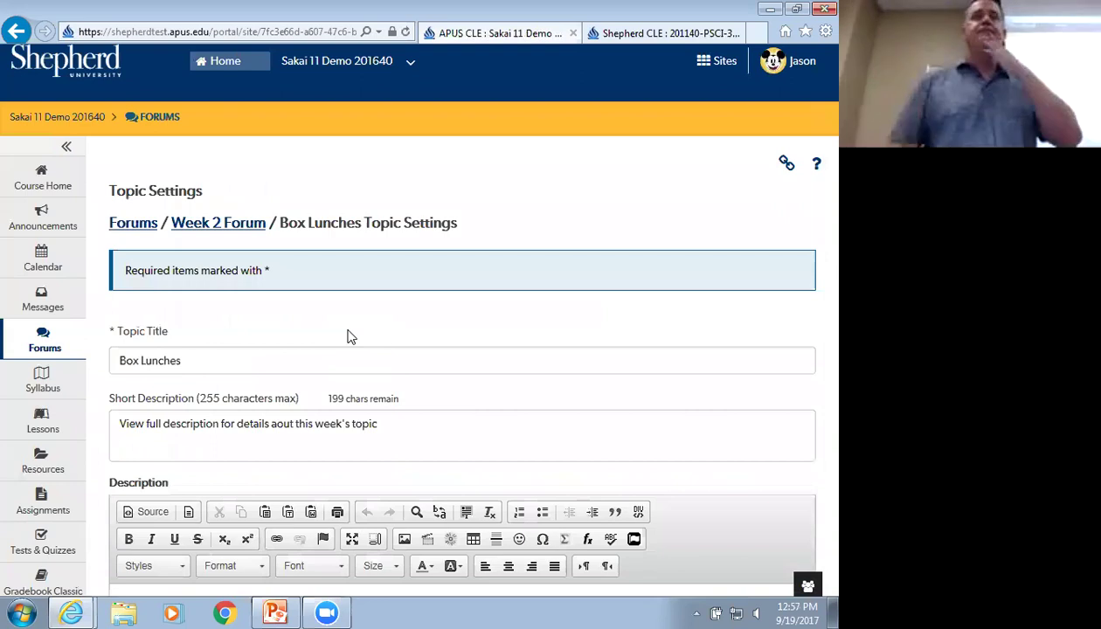
Uncheck 'Require users to post before reading' in Box Lunches' Topic Posting options
scroll(347, 337, down, 7)
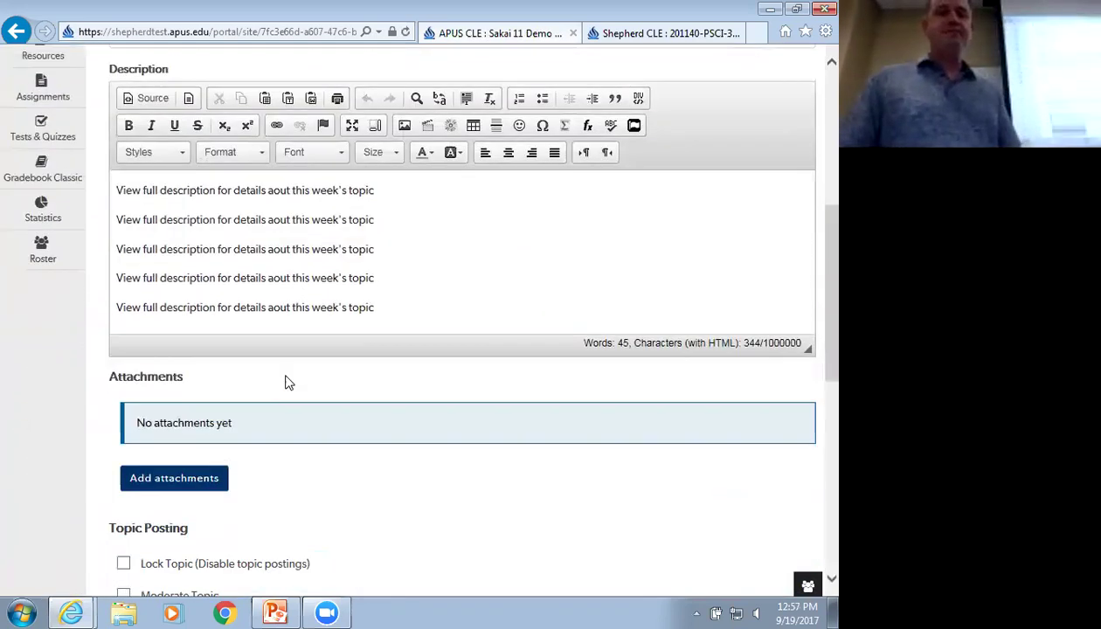
scroll(288, 383, down, 2)
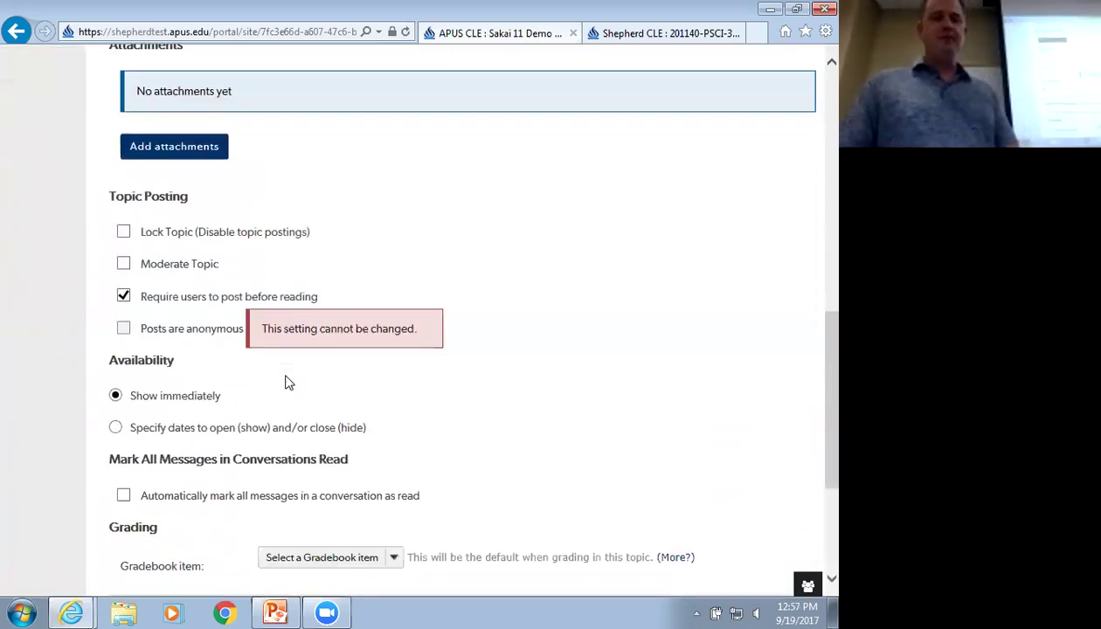
click(123, 297)
scroll(201, 358, down, 1)
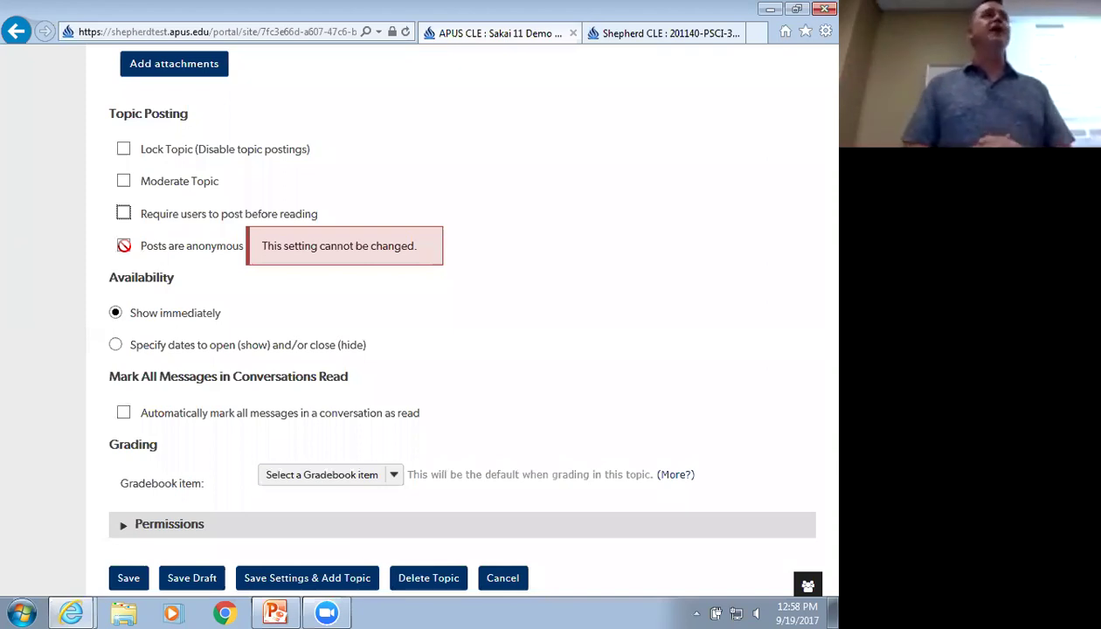
scroll(145, 288, down, 2)
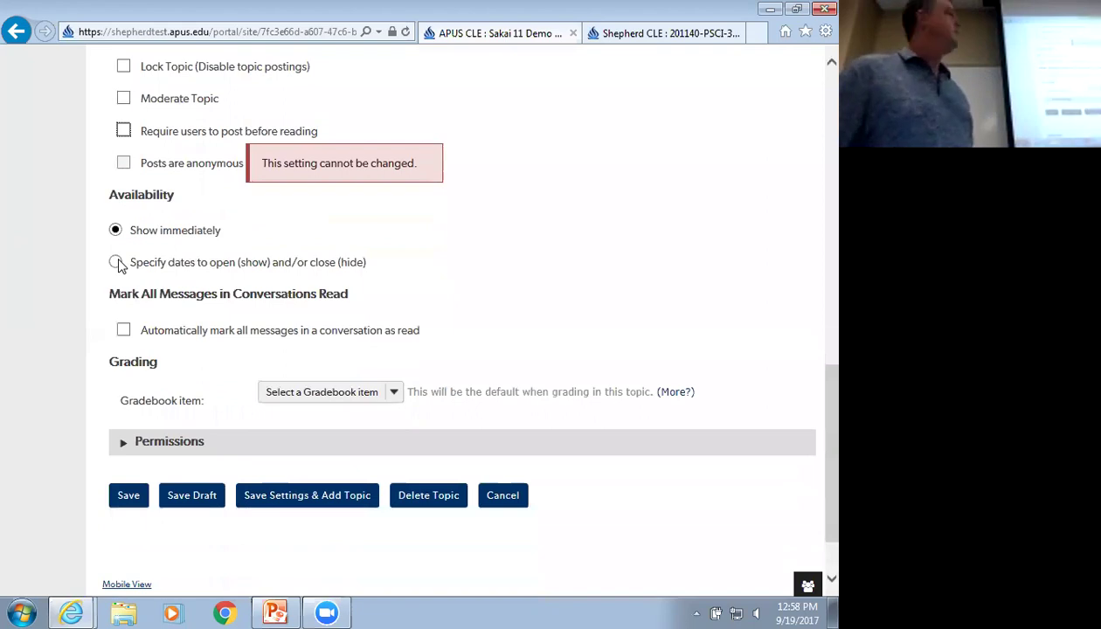
Switch Box Lunches availability to 'Specify dates to open and/or close' and inspect both date calendars
click(117, 263)
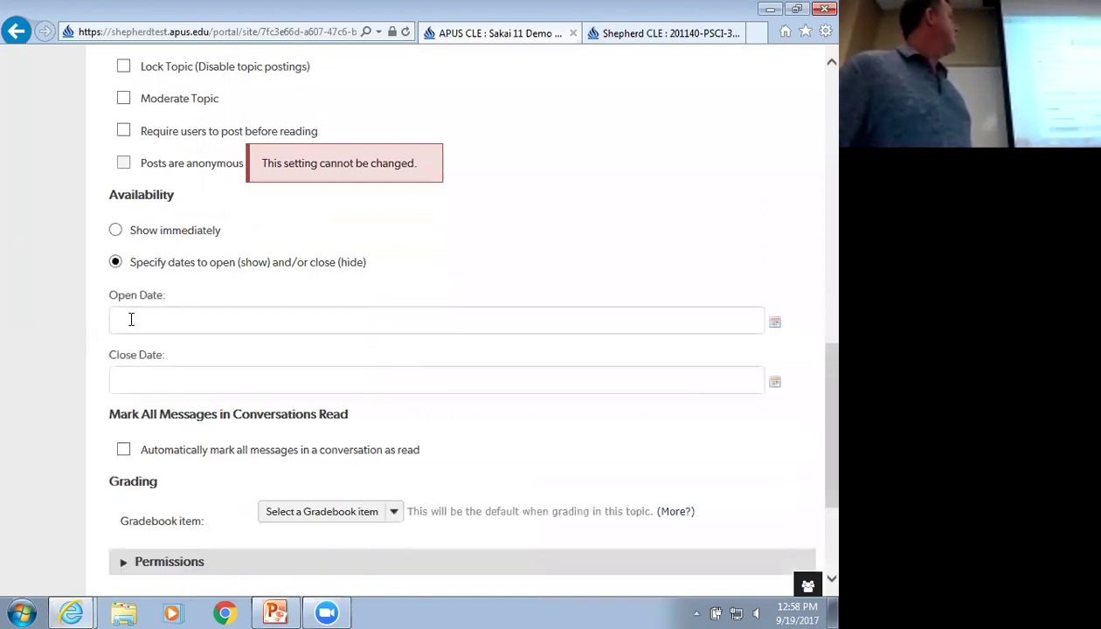
click(131, 318)
click(344, 283)
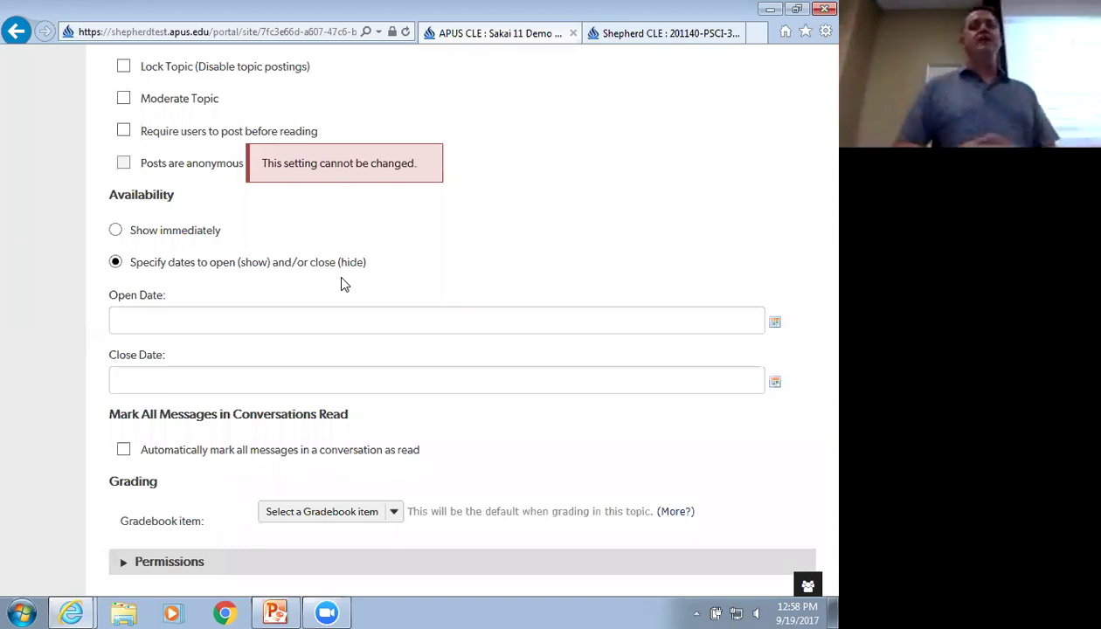
click(152, 369)
click(320, 357)
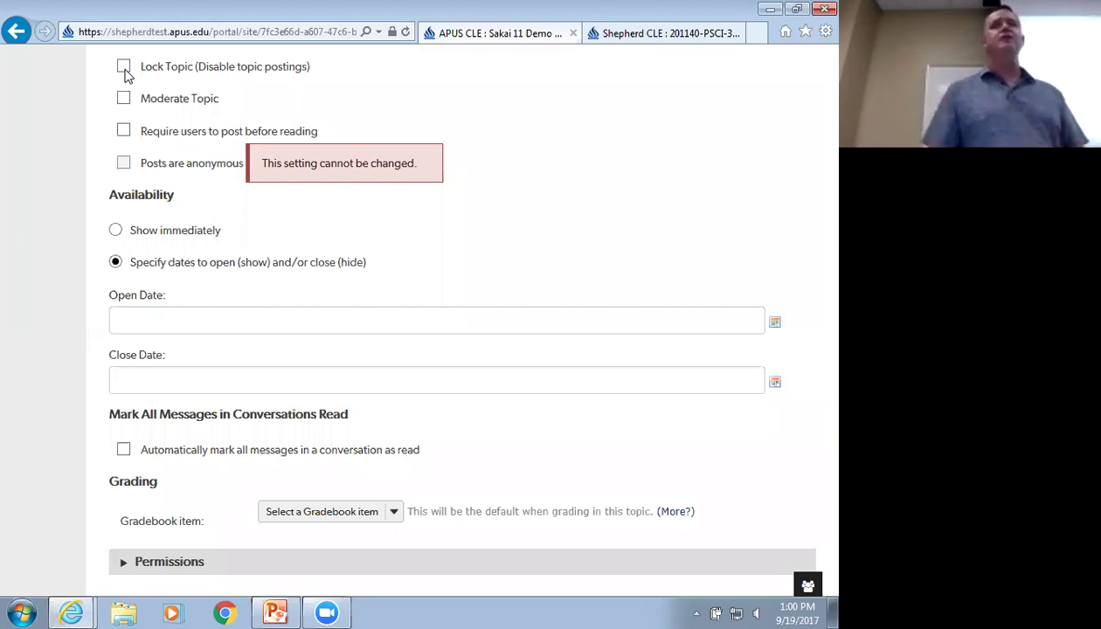
click(141, 314)
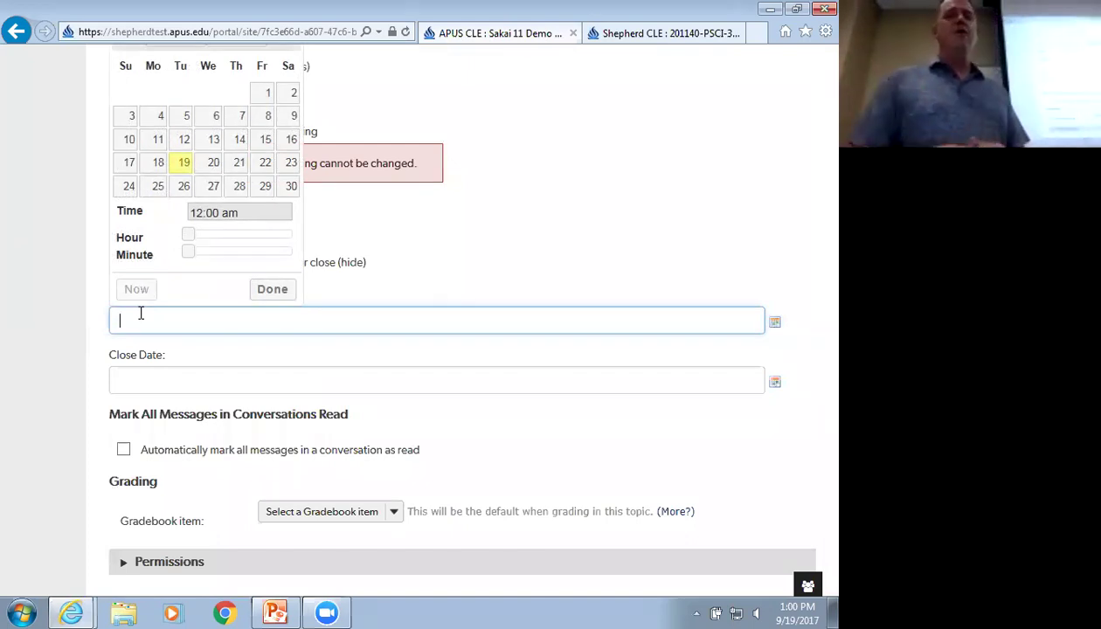
Dismiss the calendar and set Box Lunches availability back to Show immediately
click(84, 303)
click(115, 230)
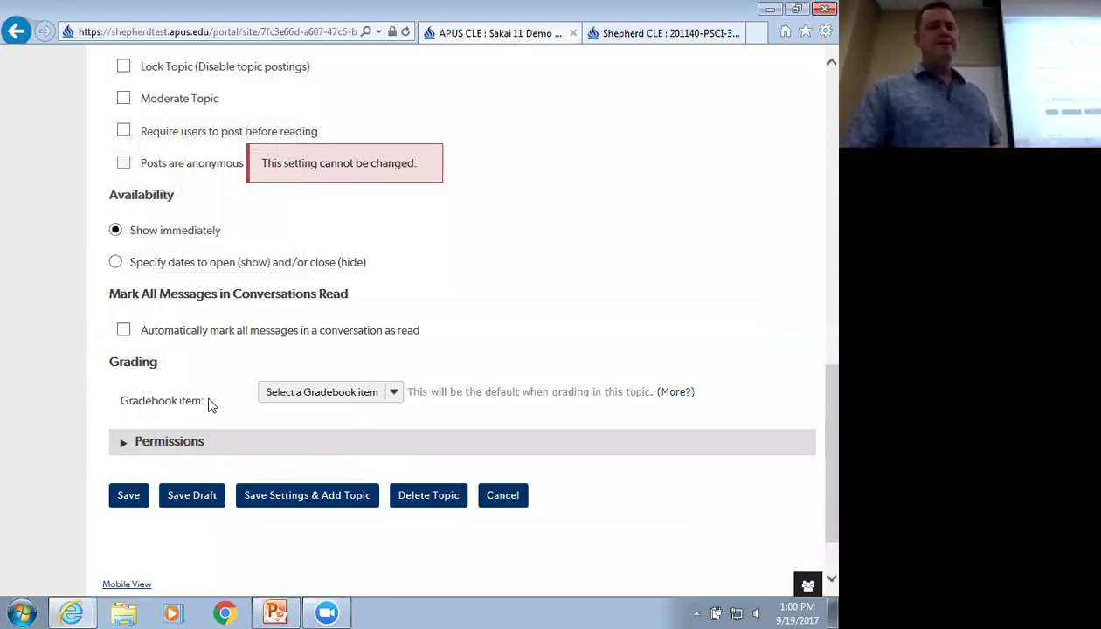
Link the Box Lunches topic to the Forum 1 gradebook item
click(393, 395)
click(394, 394)
click(398, 396)
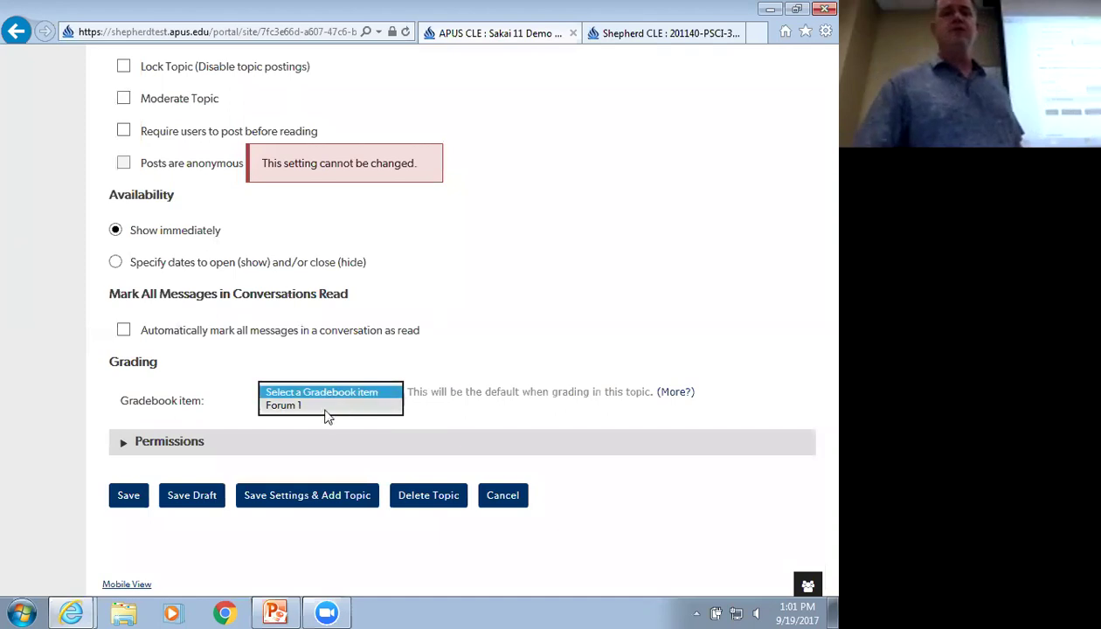
click(295, 406)
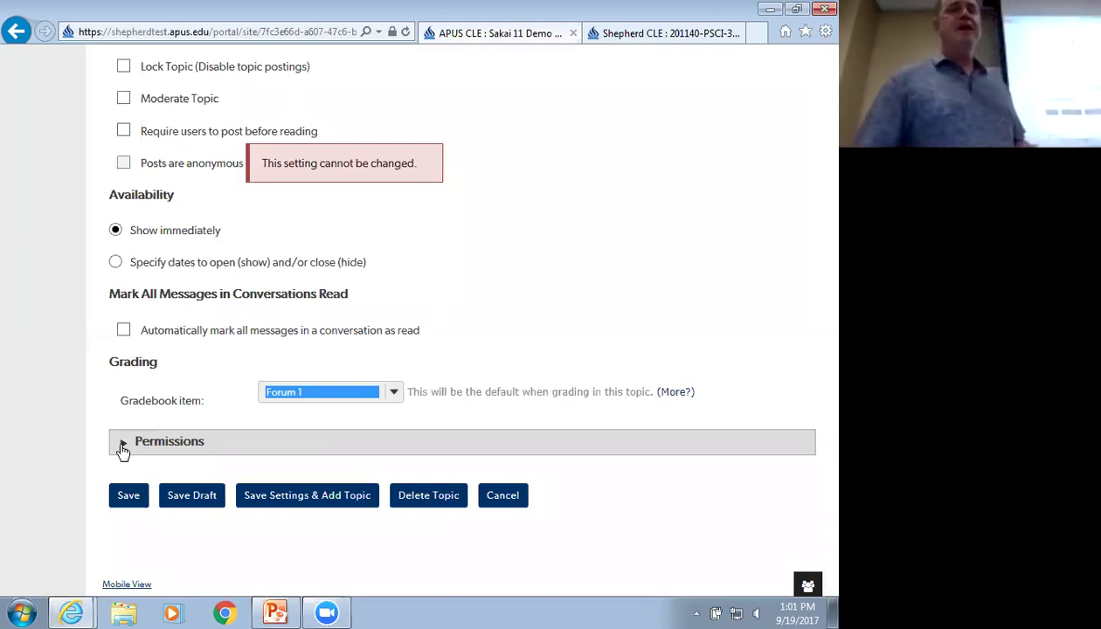
click(123, 448)
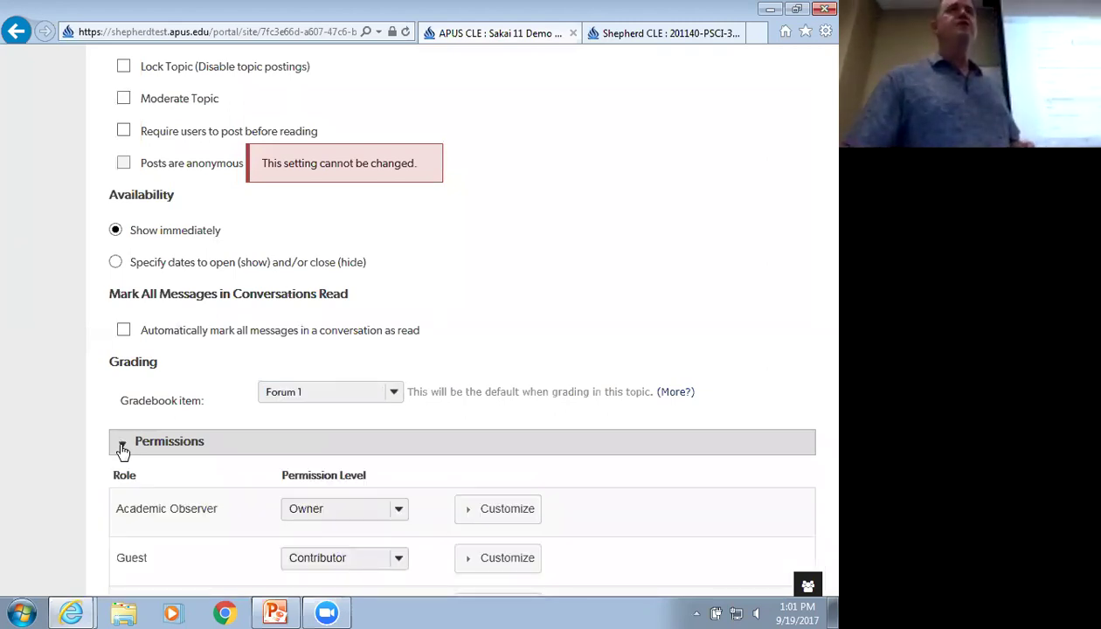
click(123, 447)
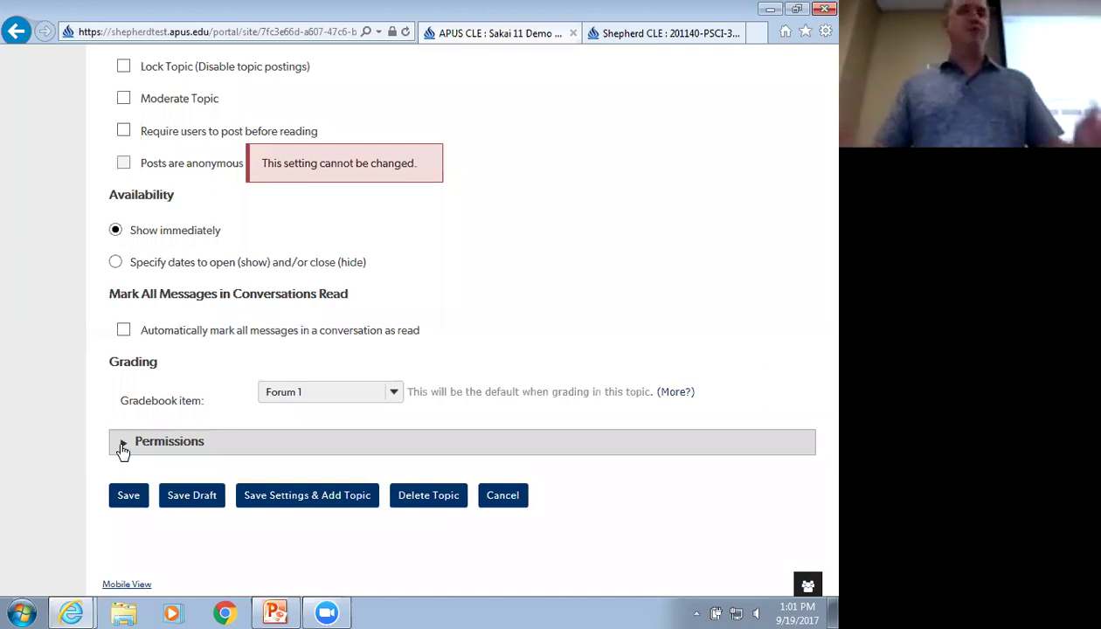
scroll(87, 459, down, 1)
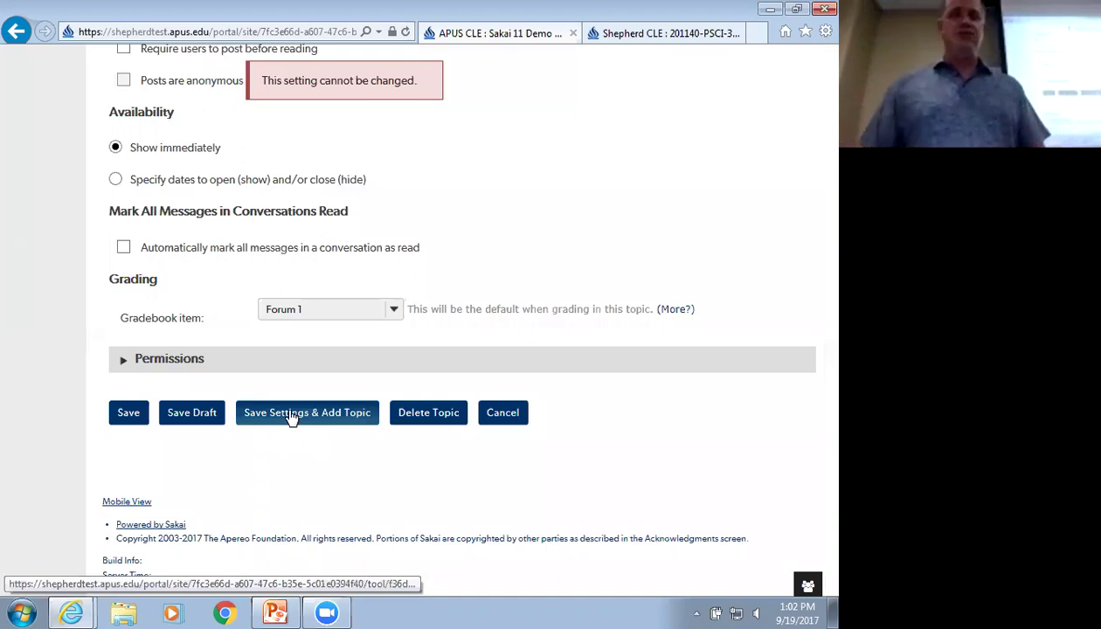
Save the Box Lunches topic settings and start a new topic under Weekly Forum Topics
click(129, 412)
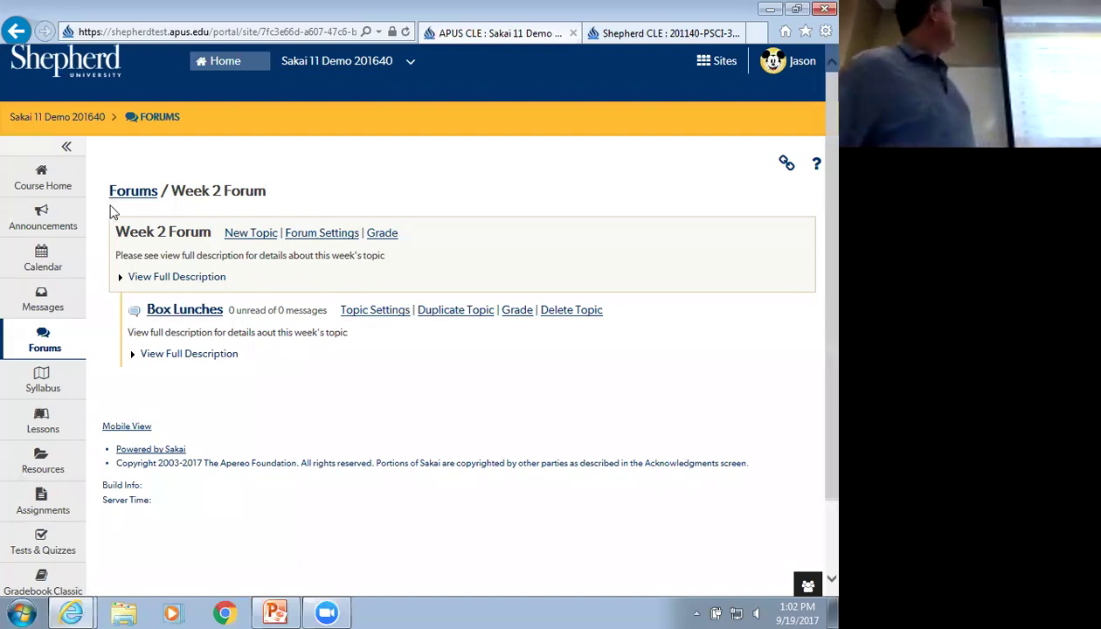
click(119, 196)
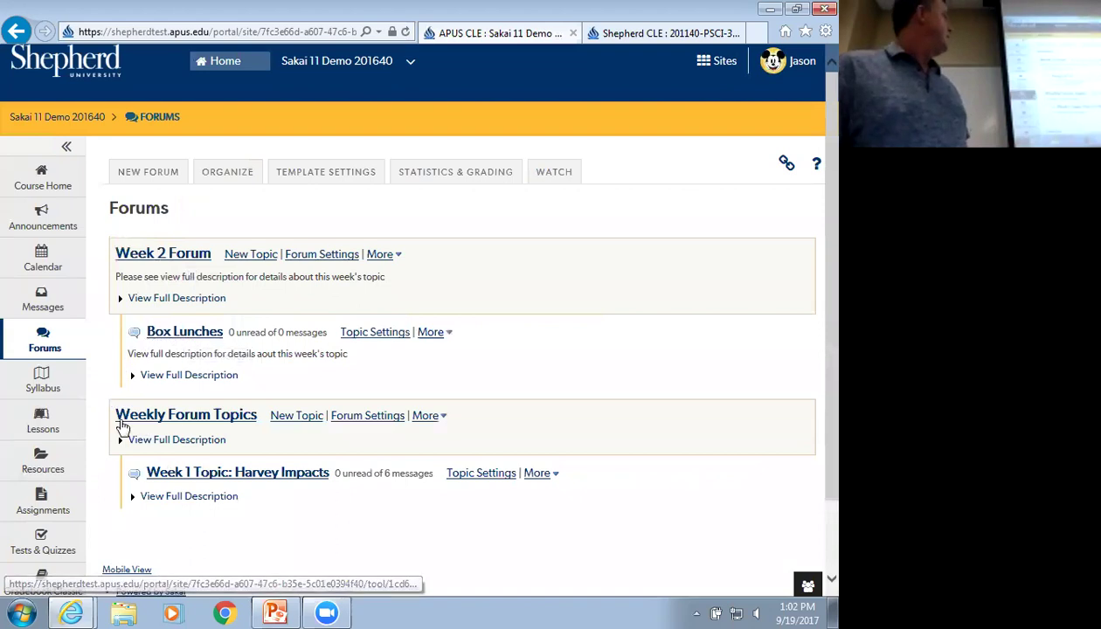
click(304, 419)
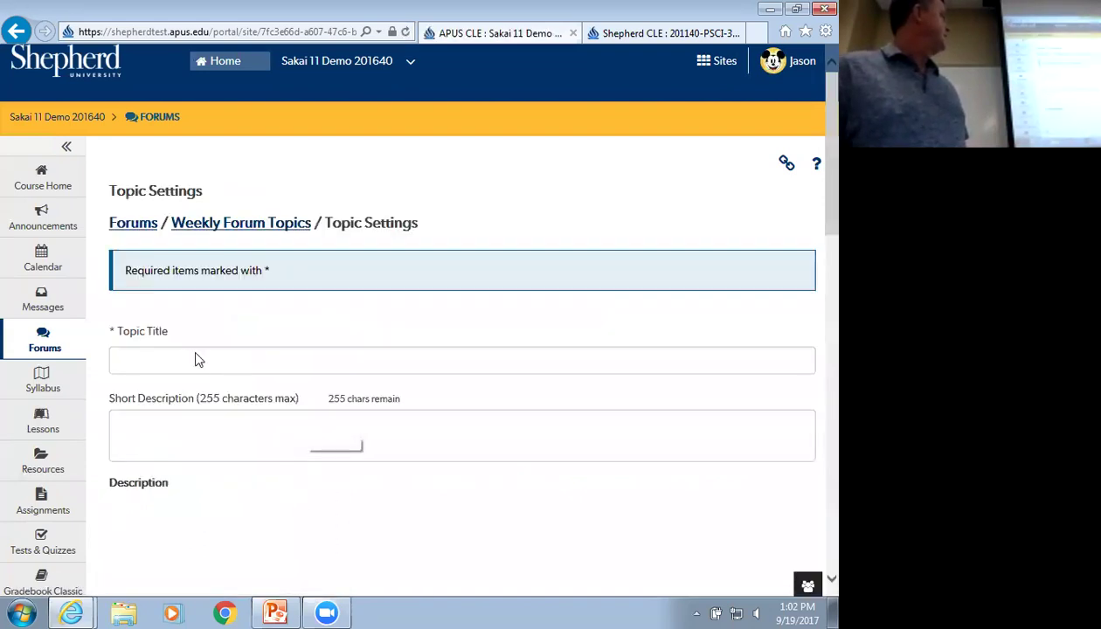
Create a topic titled 'TOpic two' and save it, continuing to another topic
click(181, 360)
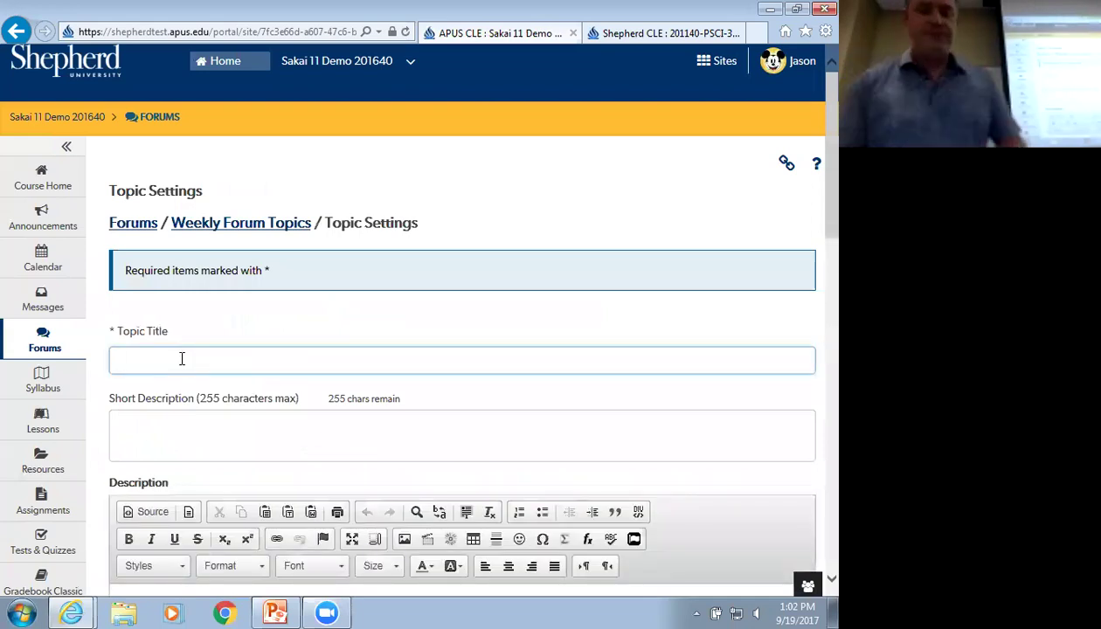
text(TOpic )
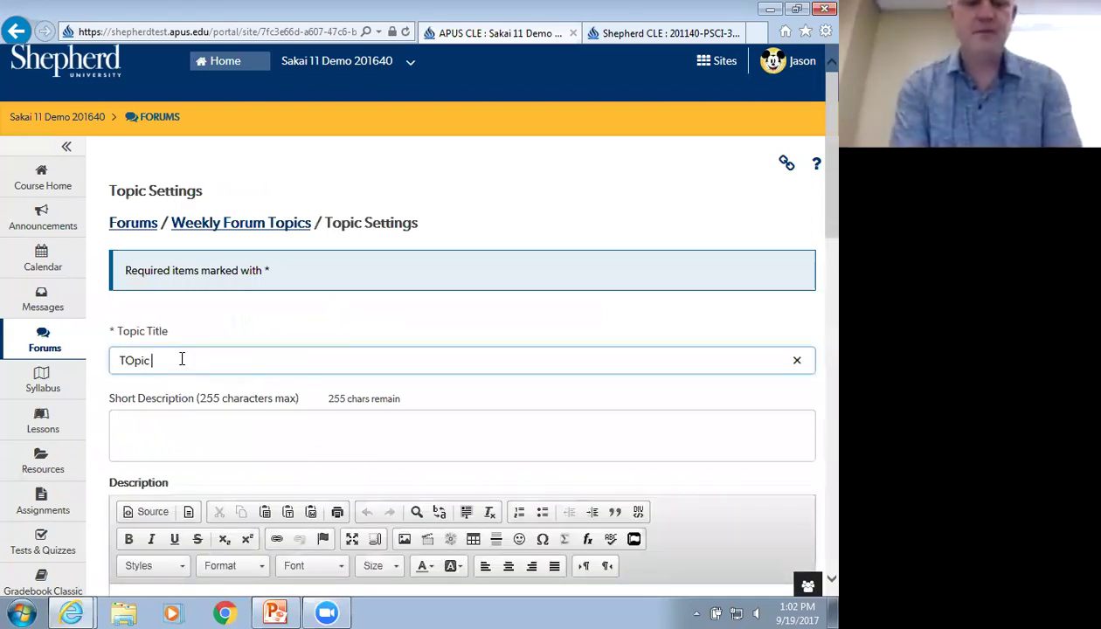
text(two)
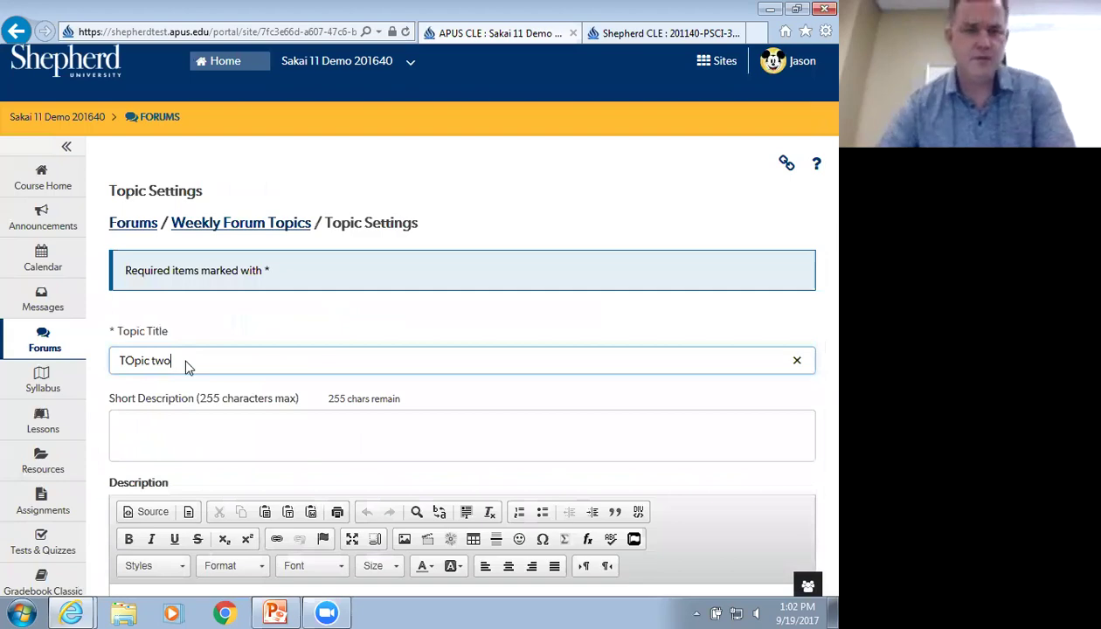
scroll(185, 364, down, 8)
scroll(186, 367, down, 4)
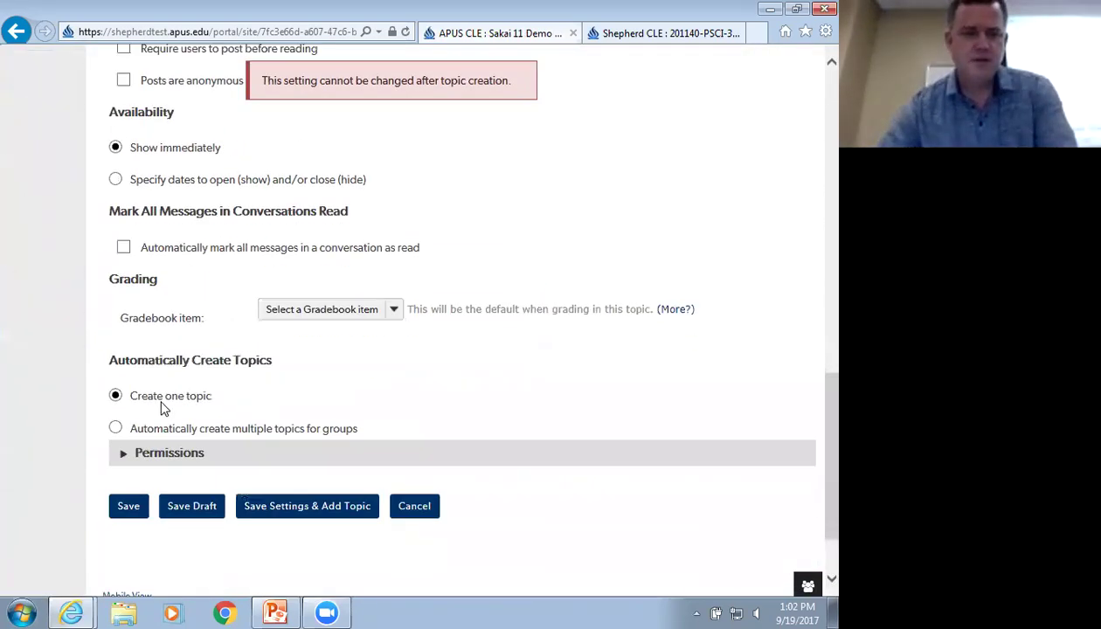
click(265, 516)
Create a topic titled 'Topic 3' and save it, continuing to another topic
click(193, 358)
text(Topi)
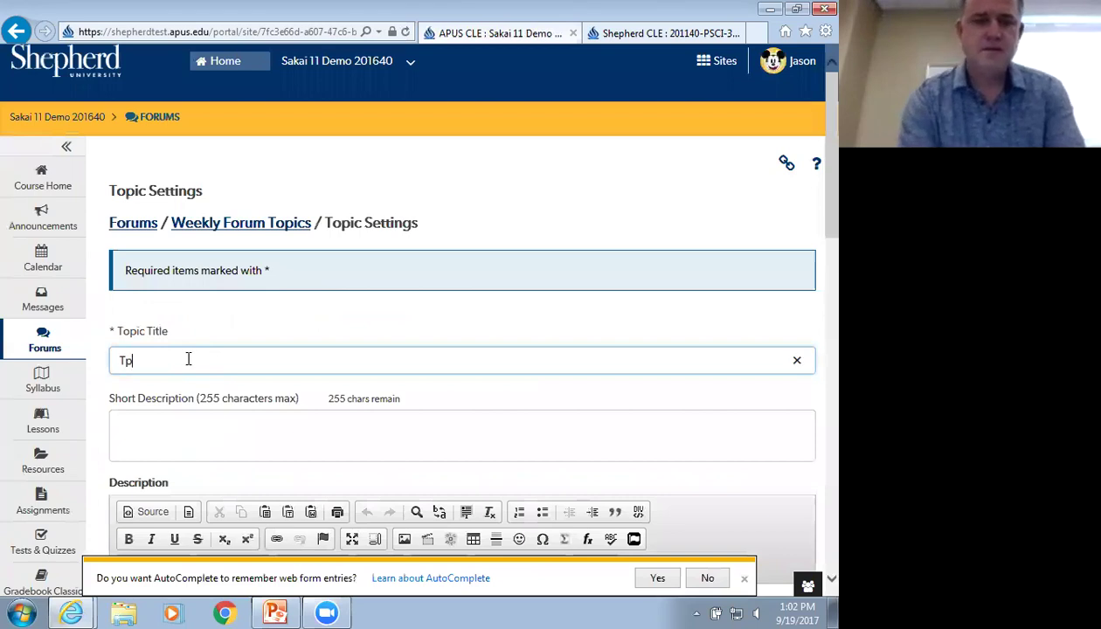
text(c 3)
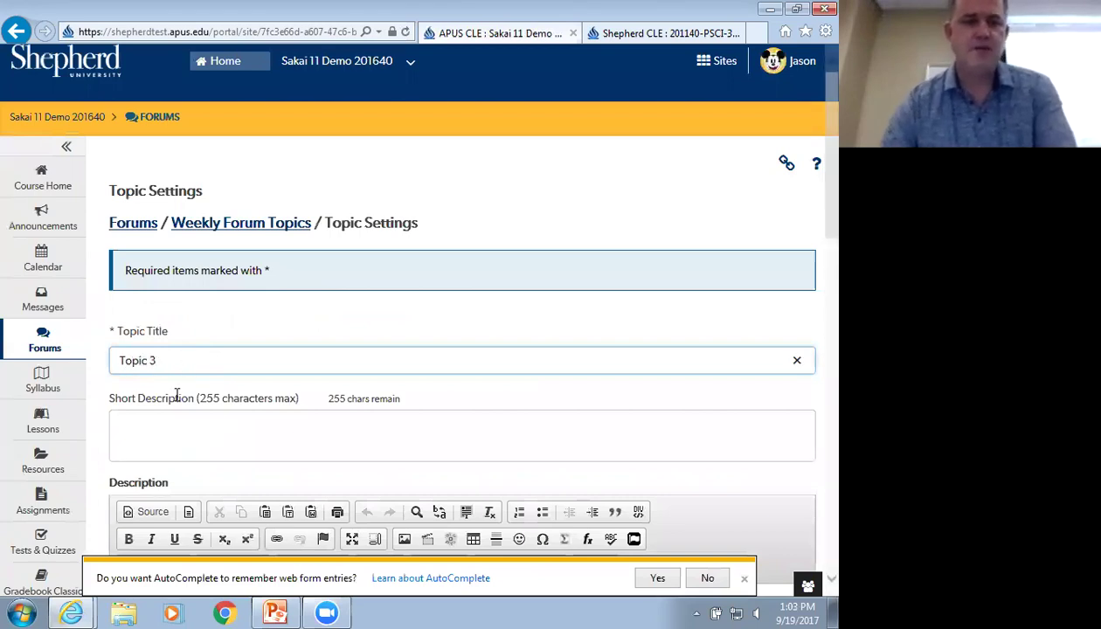
scroll(176, 394, down, 10)
scroll(178, 404, down, 4)
click(292, 411)
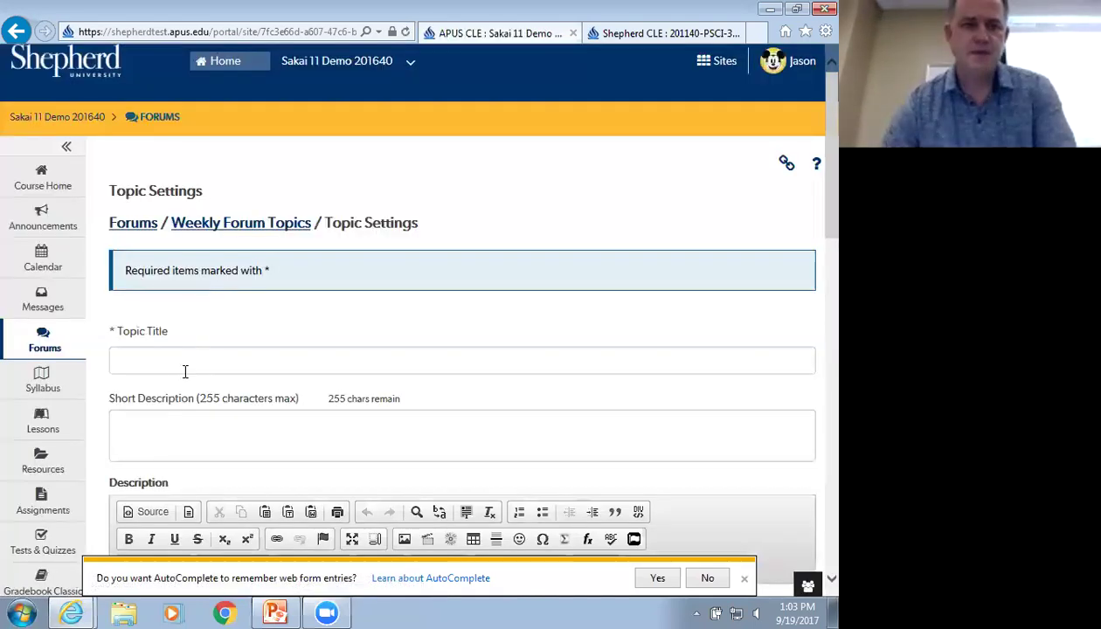
Create a topic titled 'Topic 4' and save it, returning to the Forums list
click(184, 367)
text(T)
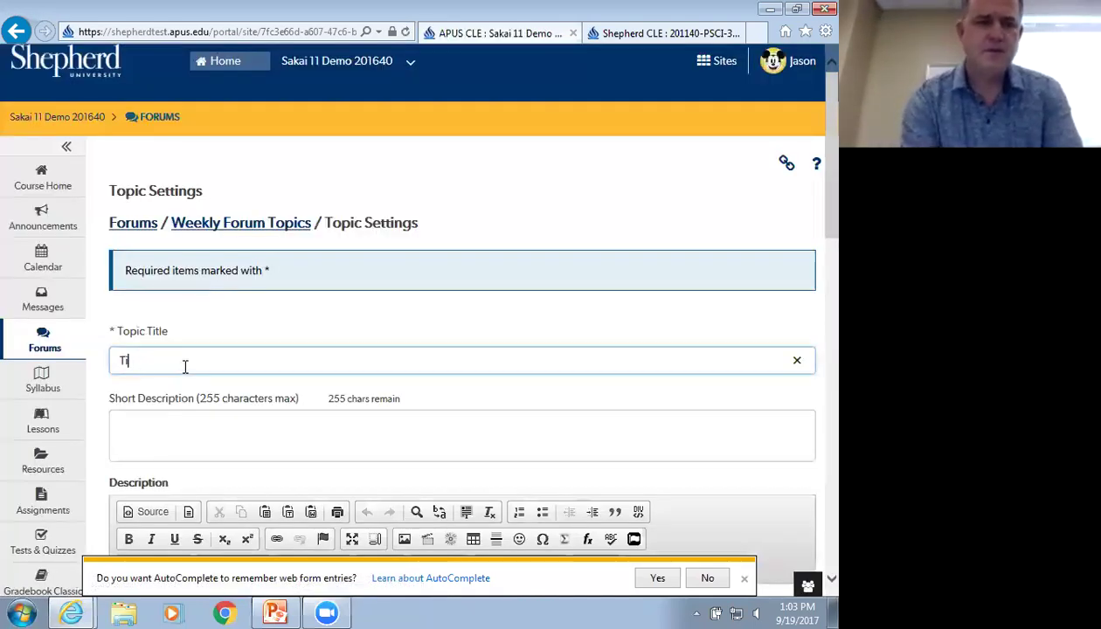
text(opic)
key(BackSpace)
key(BackSpace)
text(ic 4)
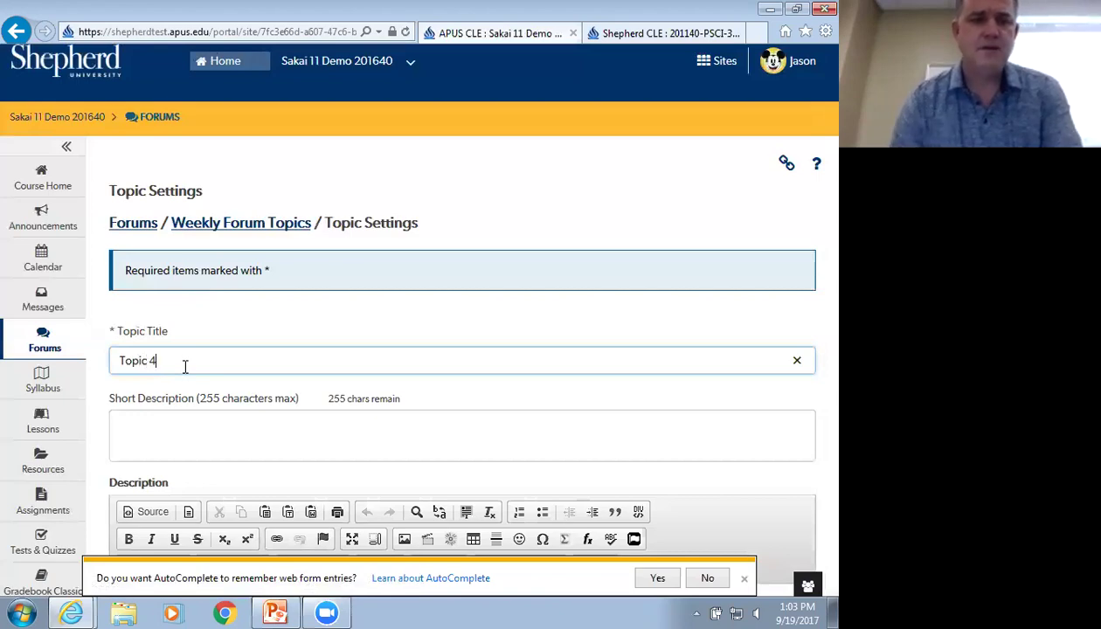
scroll(185, 363, down, 20)
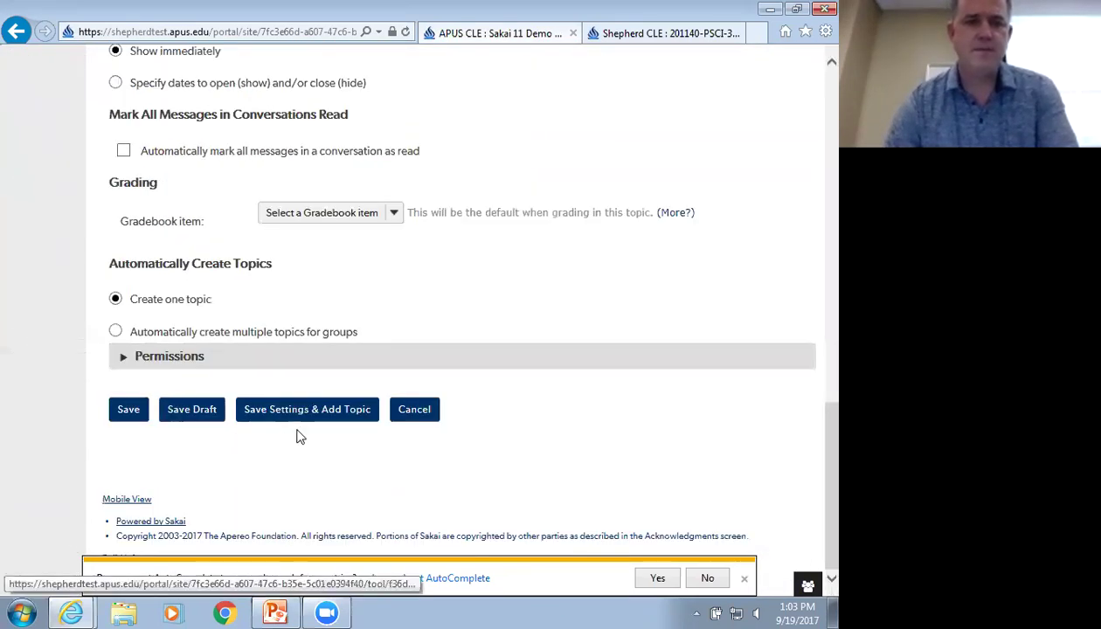
click(129, 410)
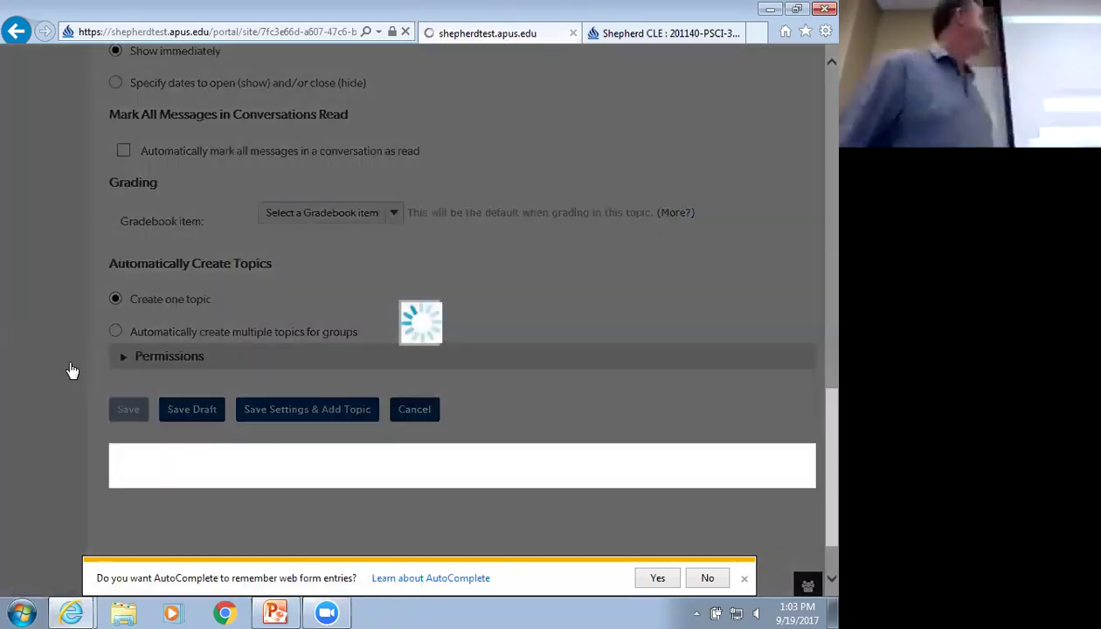
scroll(175, 349, down, 2)
scroll(109, 371, up, 1)
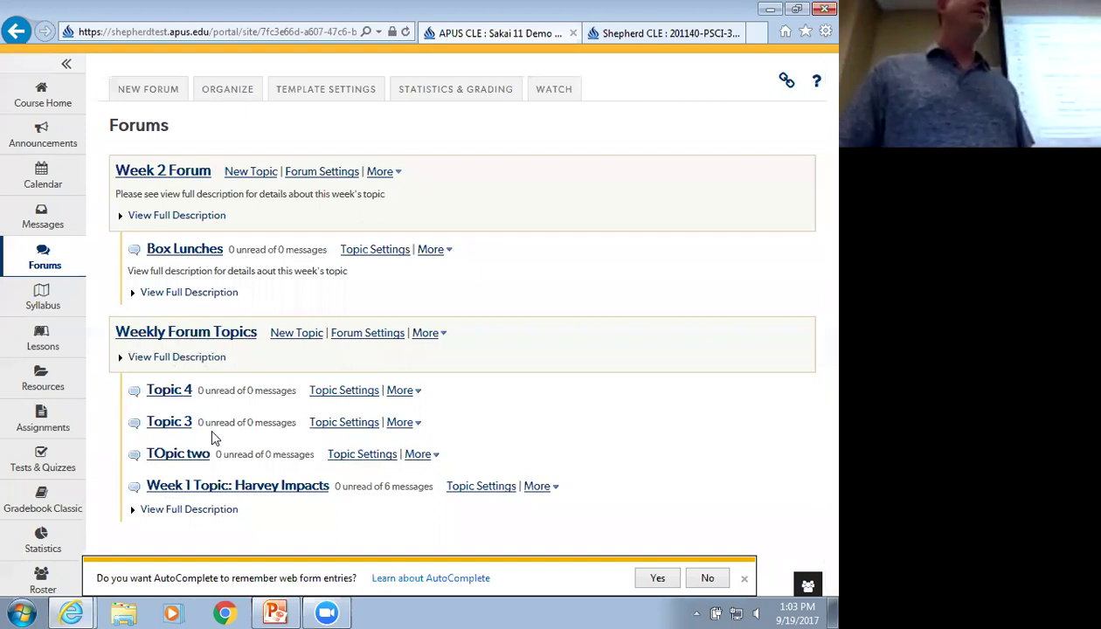
Open the Weekly Forum Topics forum settings and review its title and description fields
click(352, 340)
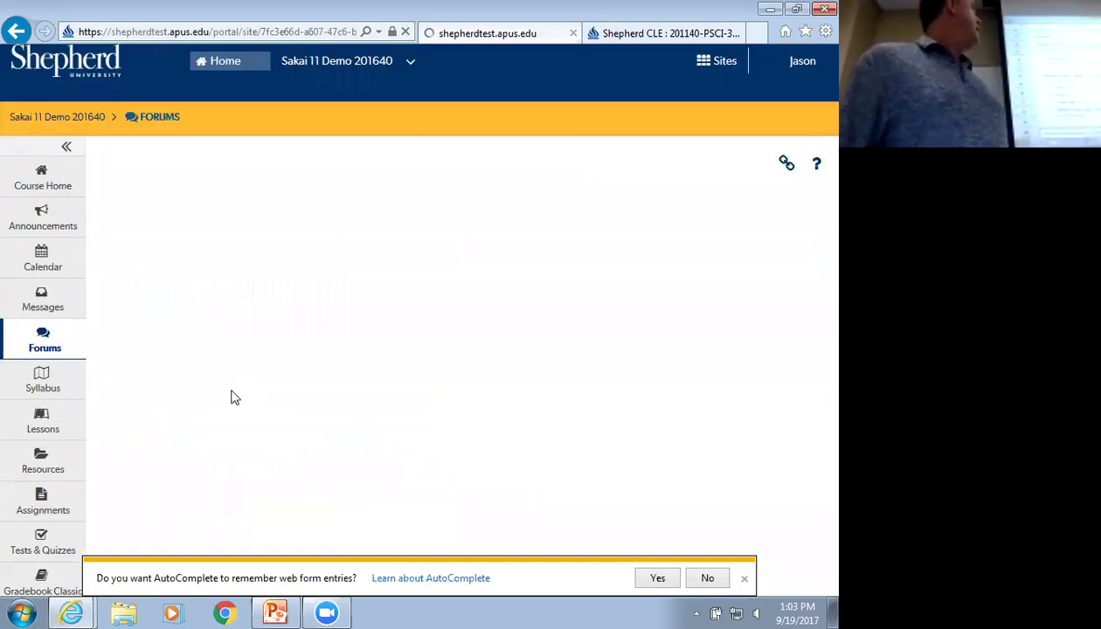
scroll(103, 389, down, 1)
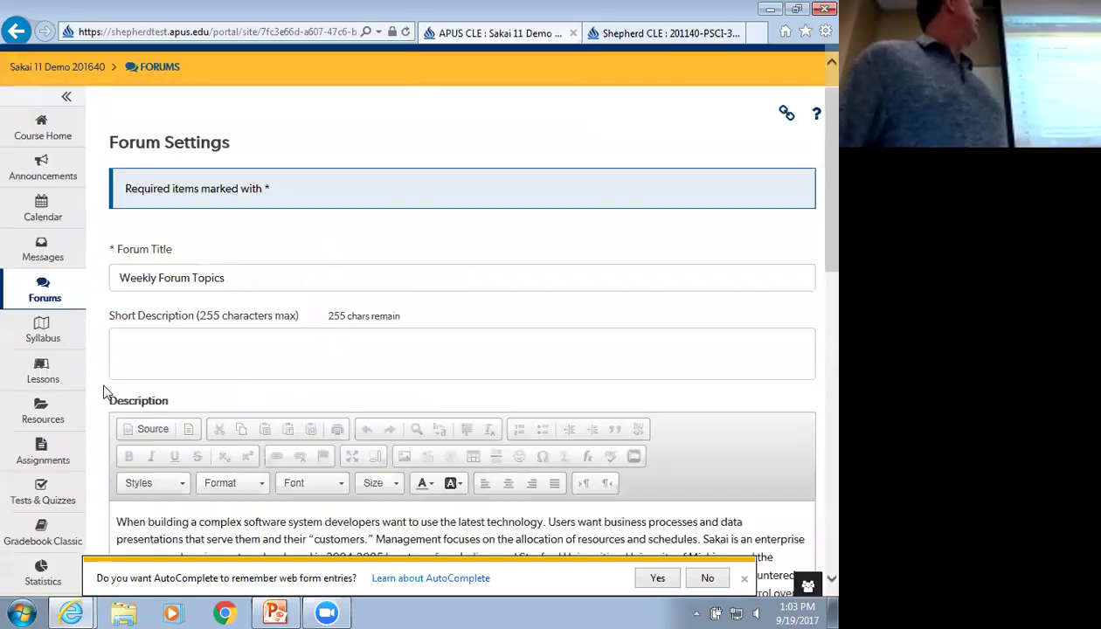
scroll(91, 348, down, 2)
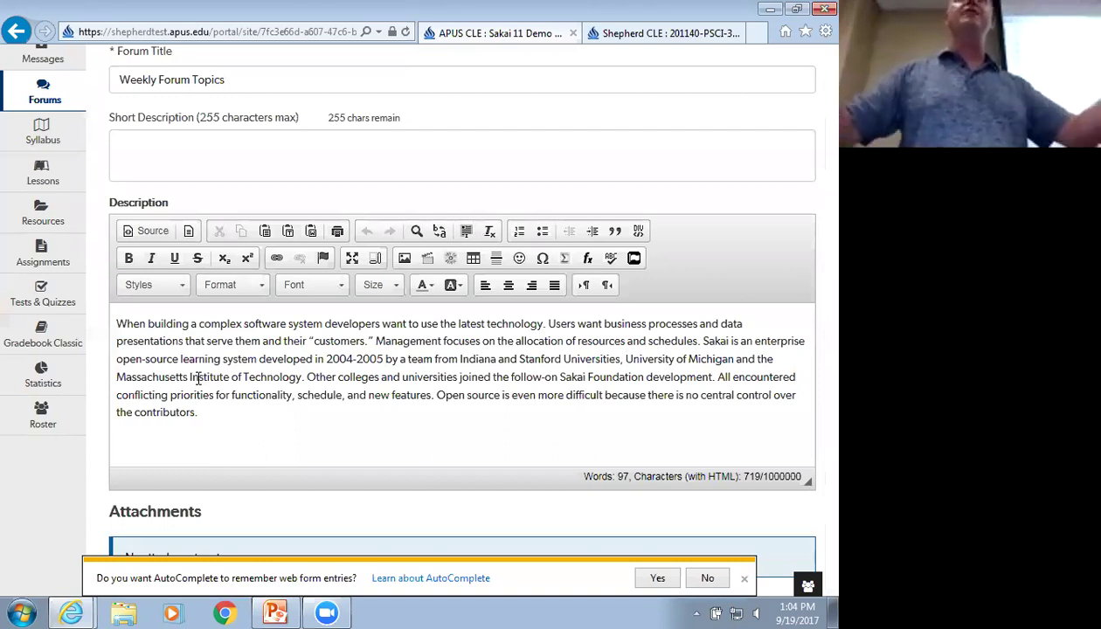
scroll(219, 393, down, 5)
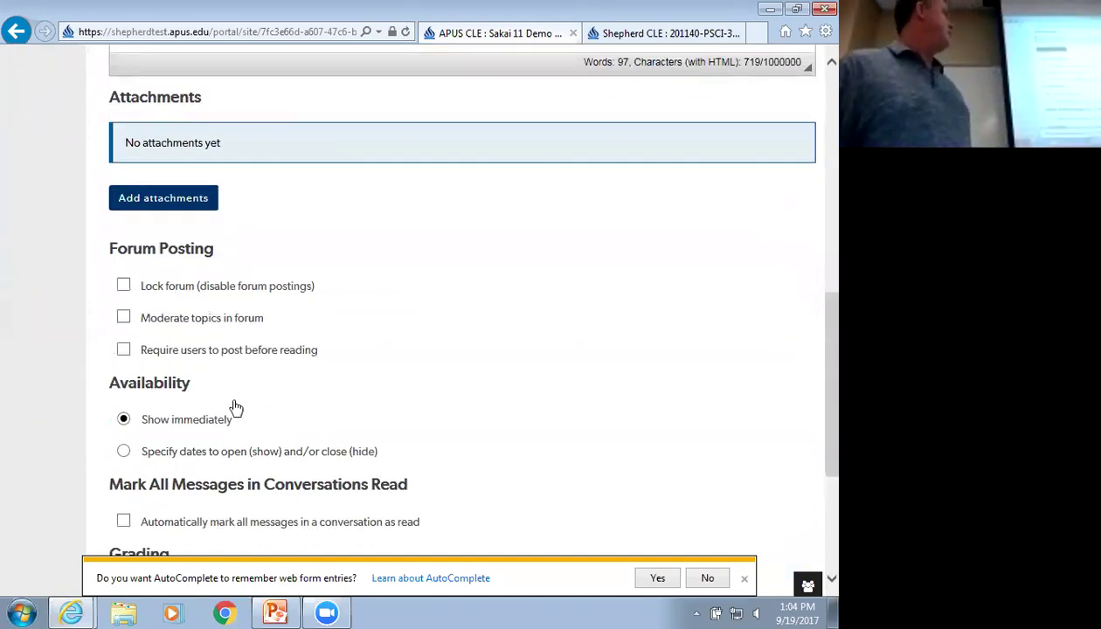
scroll(125, 423, down, 1)
scroll(125, 423, down, 2)
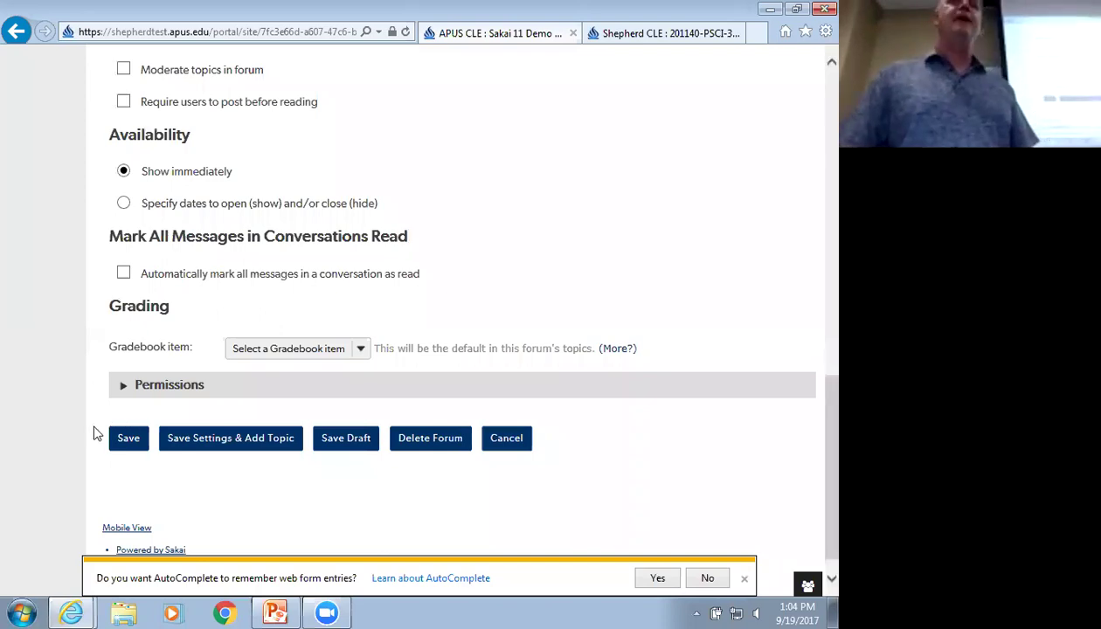
scroll(66, 450, up, 15)
scroll(66, 456, up, 2)
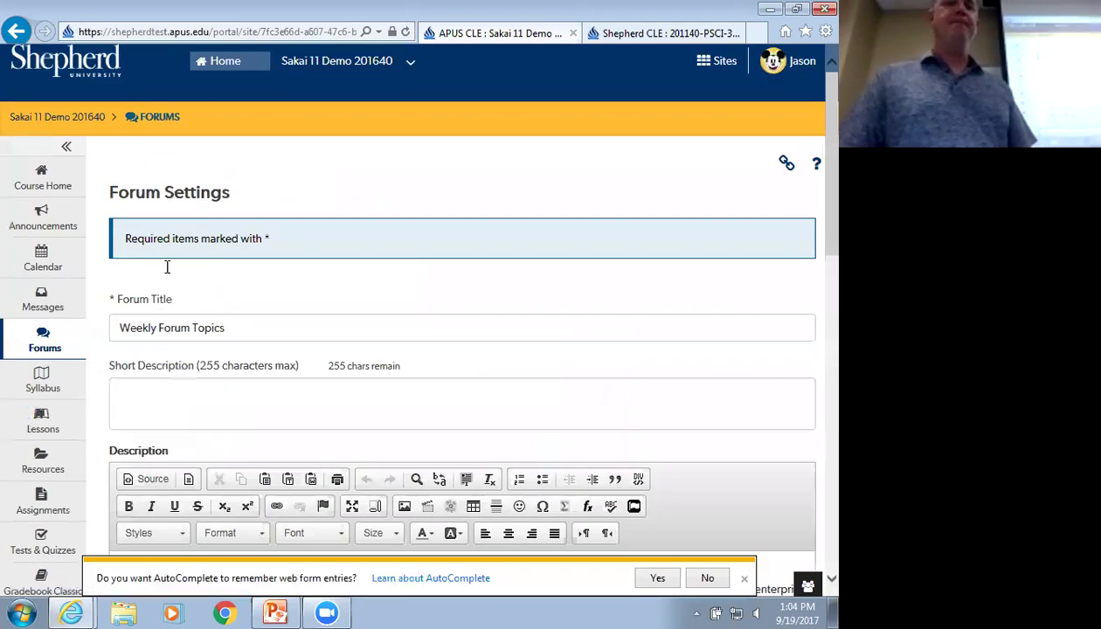
Return to the Forums list and review Topic 4, Topic 3 and TOpic two
click(160, 117)
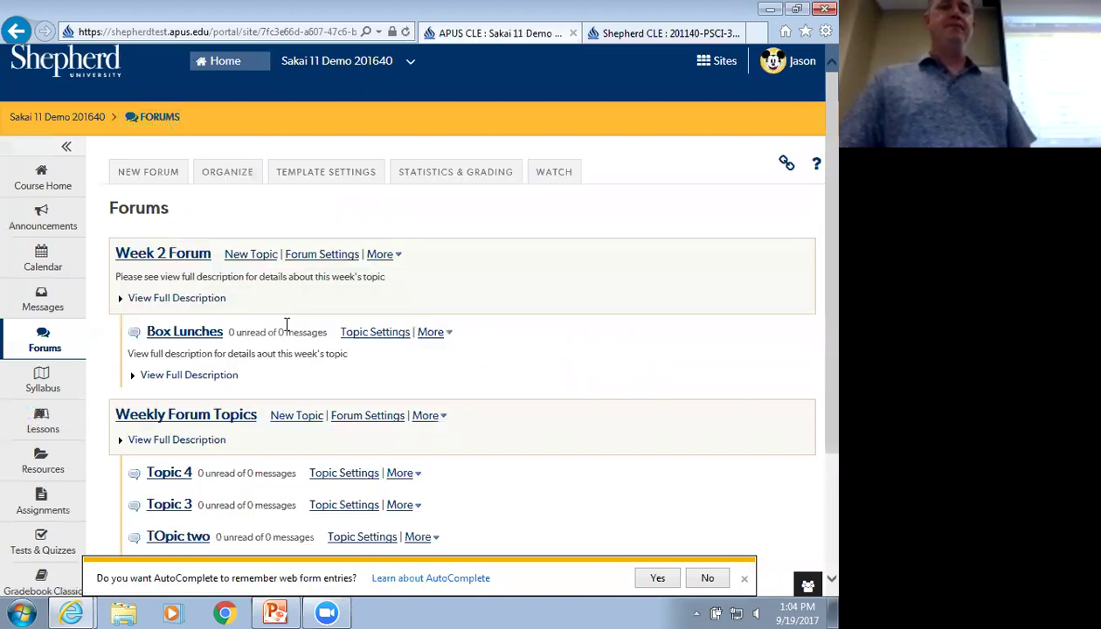
scroll(287, 354, down, 1)
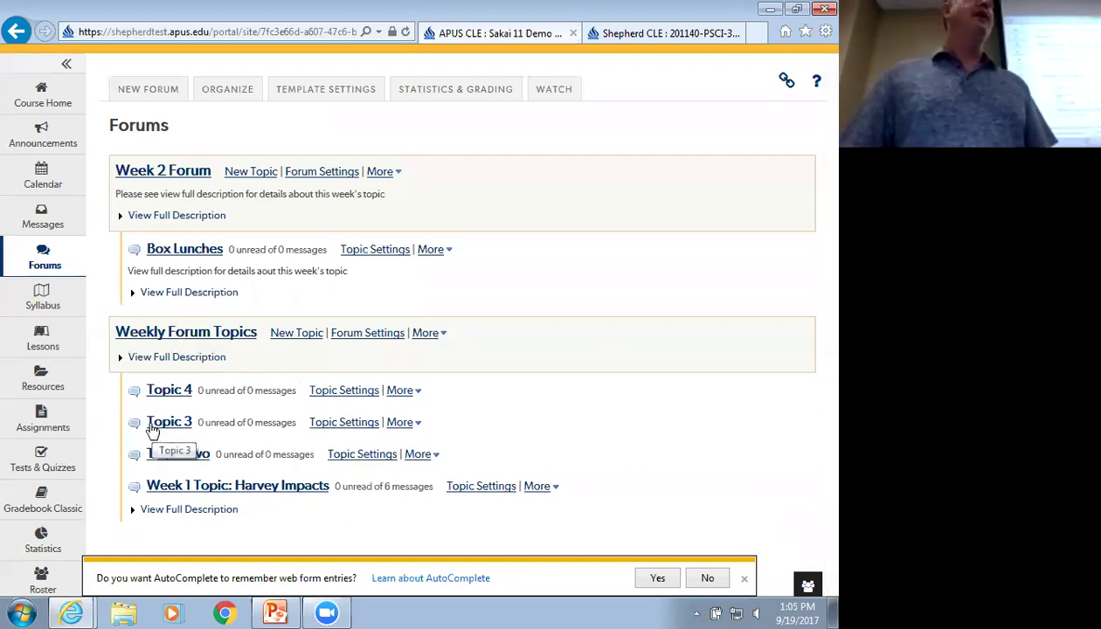
scroll(376, 324, up, 1)
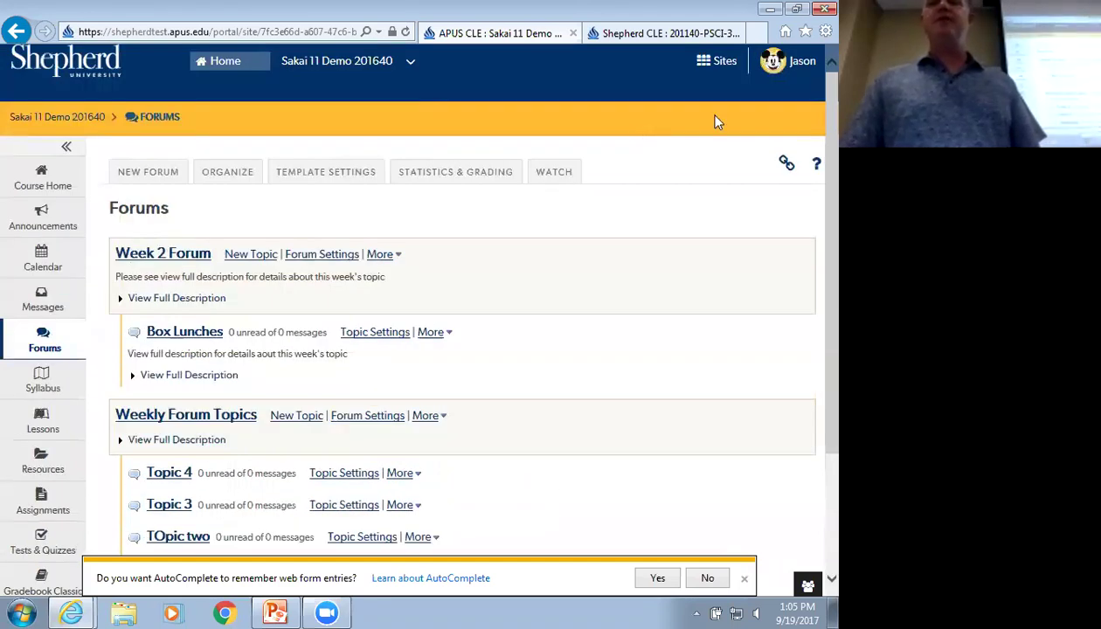
Log out of the instructor account and sign in with the student's User Id and password
click(787, 60)
click(653, 287)
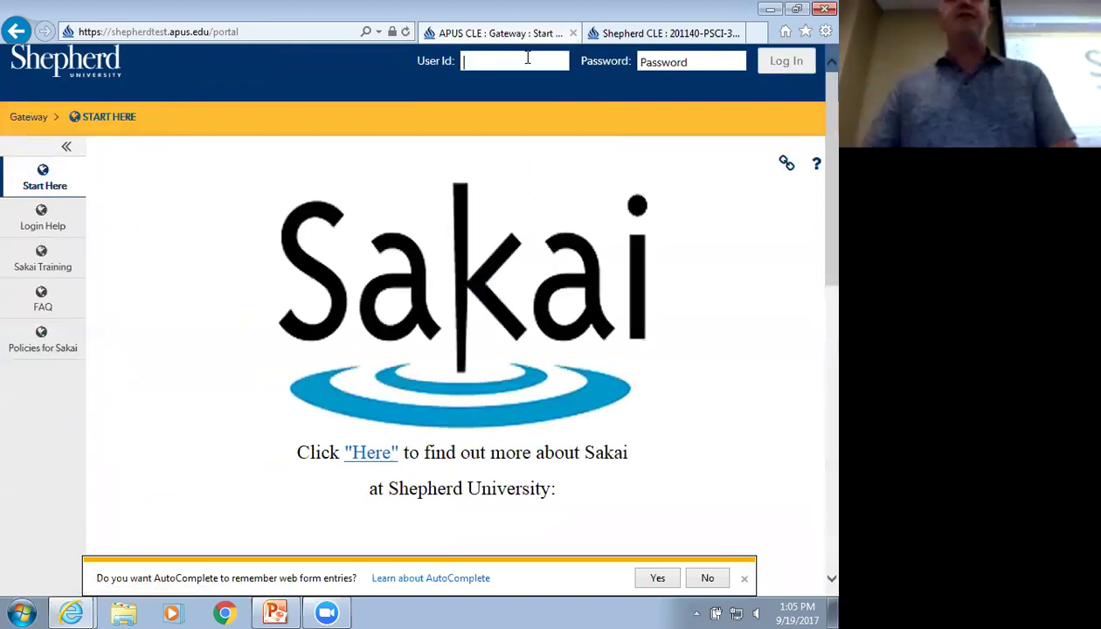
text(fbaggins)
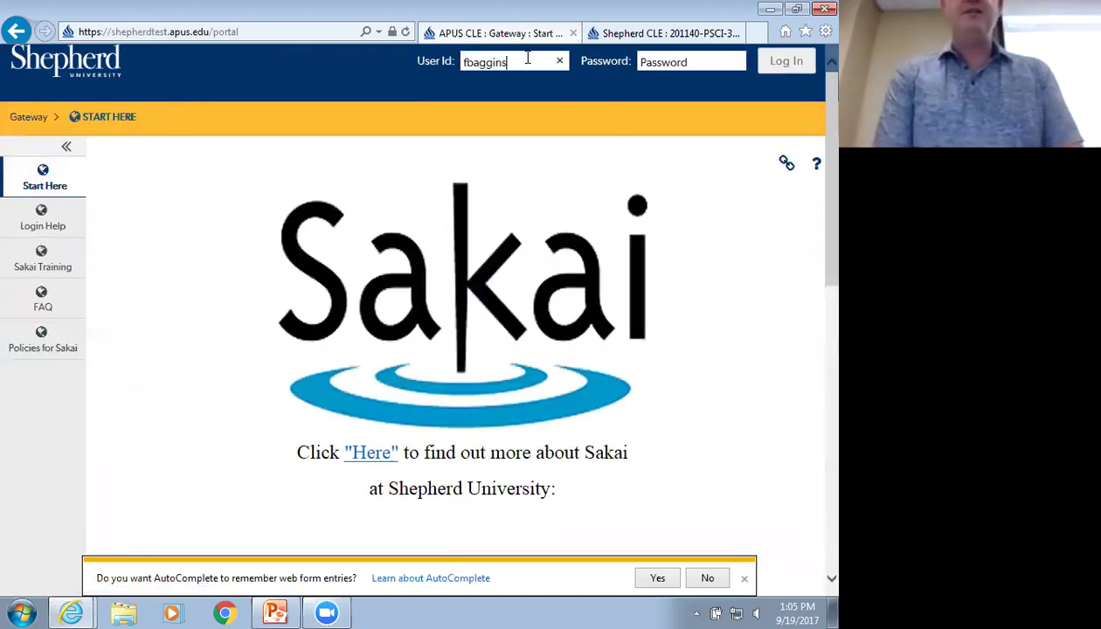
key(Tab)
text(****)
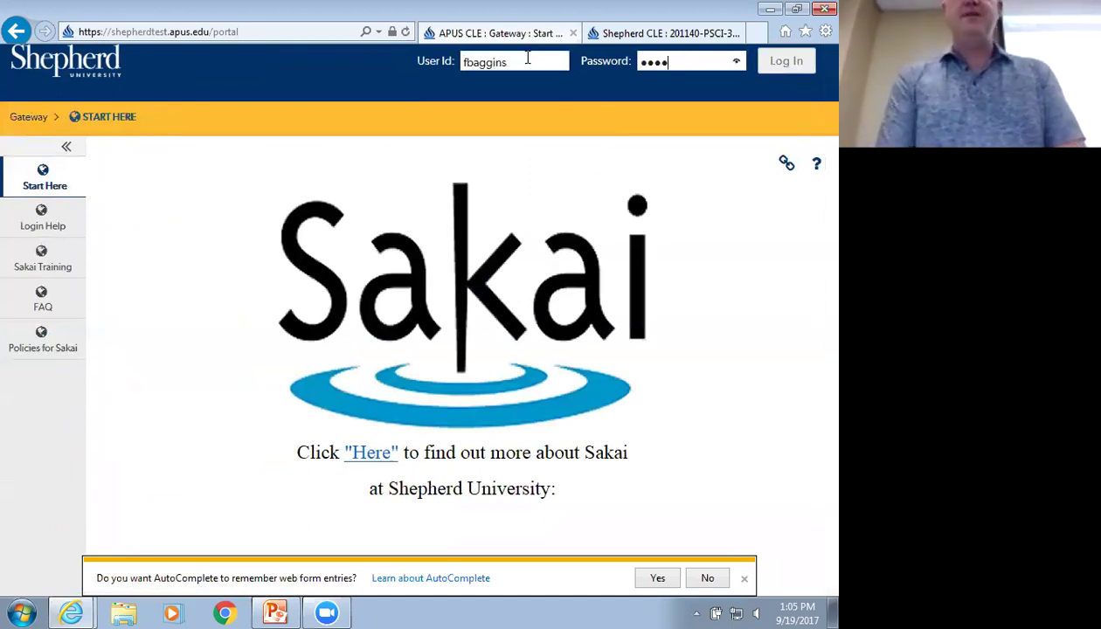
click(788, 61)
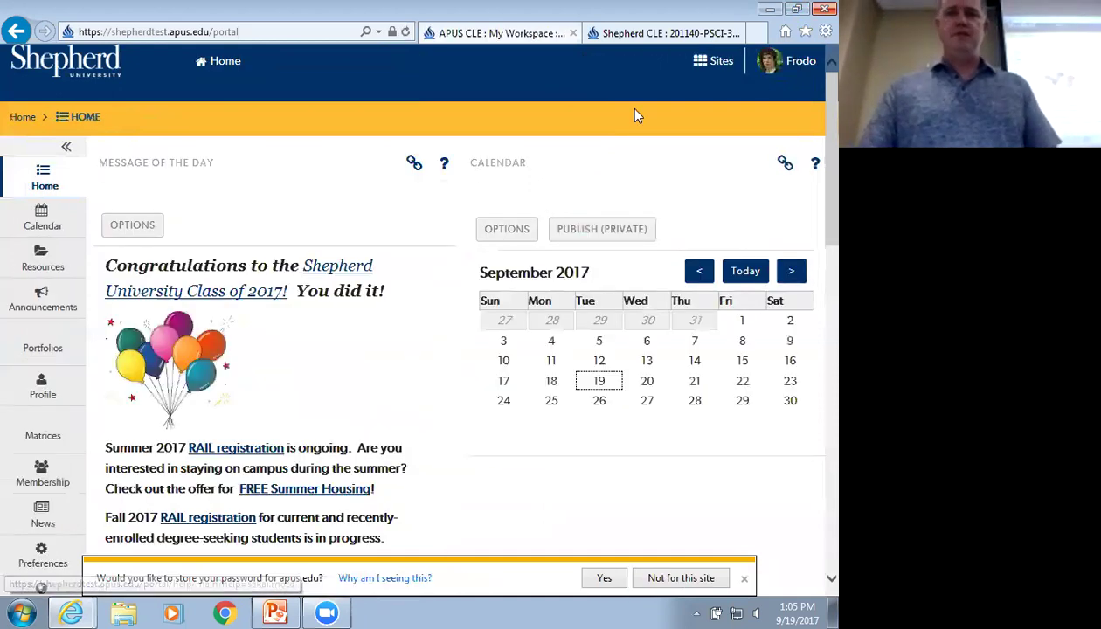
As the student, open the Sakai 11 Demo 201640 course's Forums page
click(723, 61)
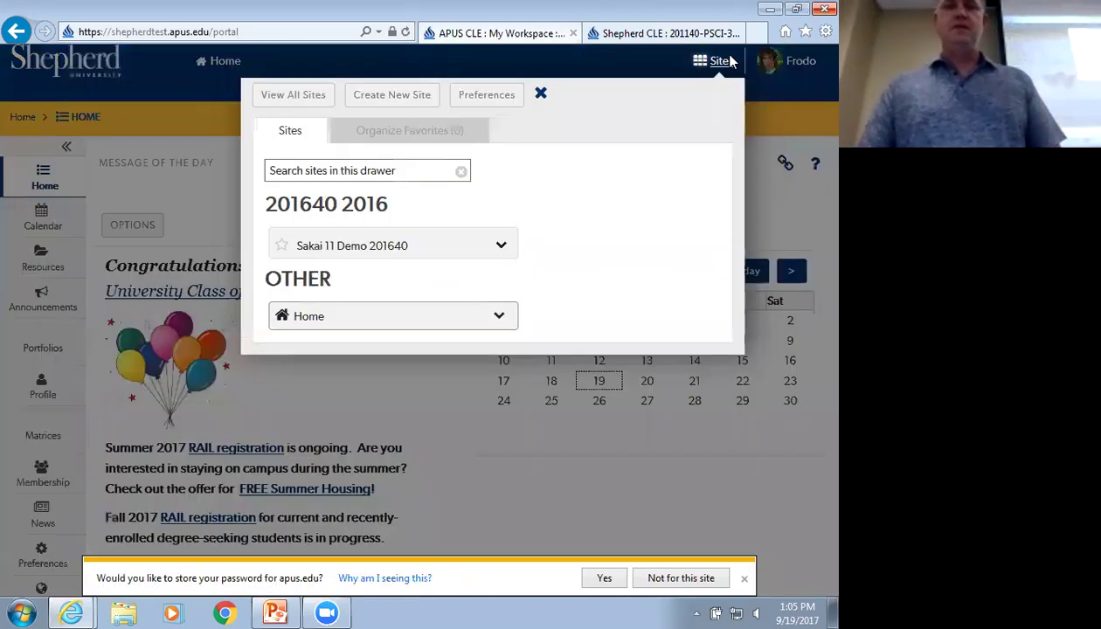
click(328, 246)
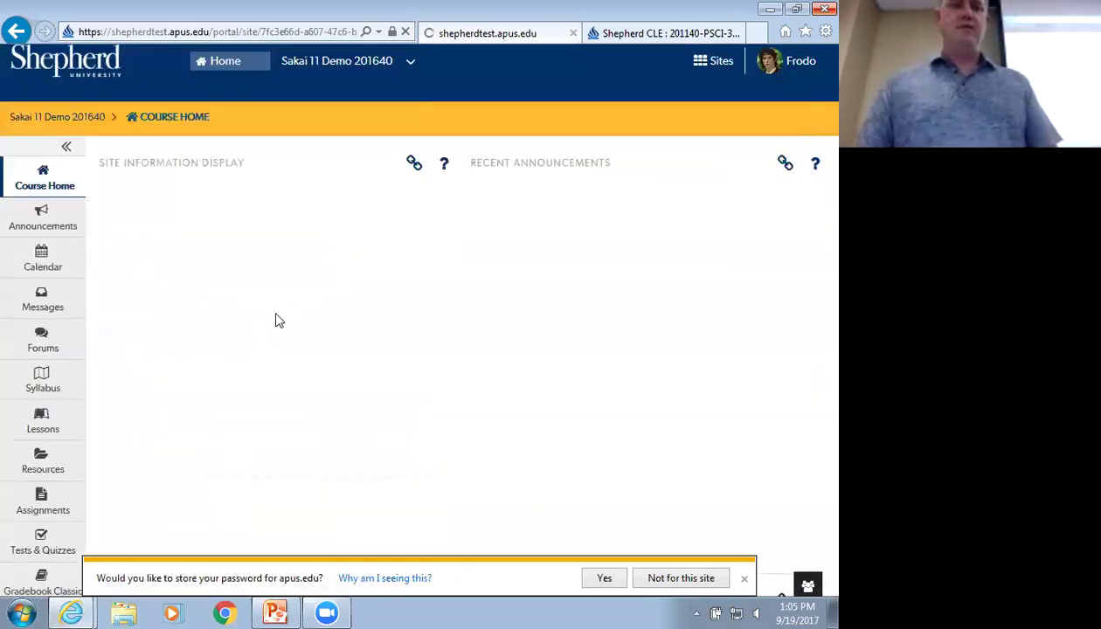
click(43, 340)
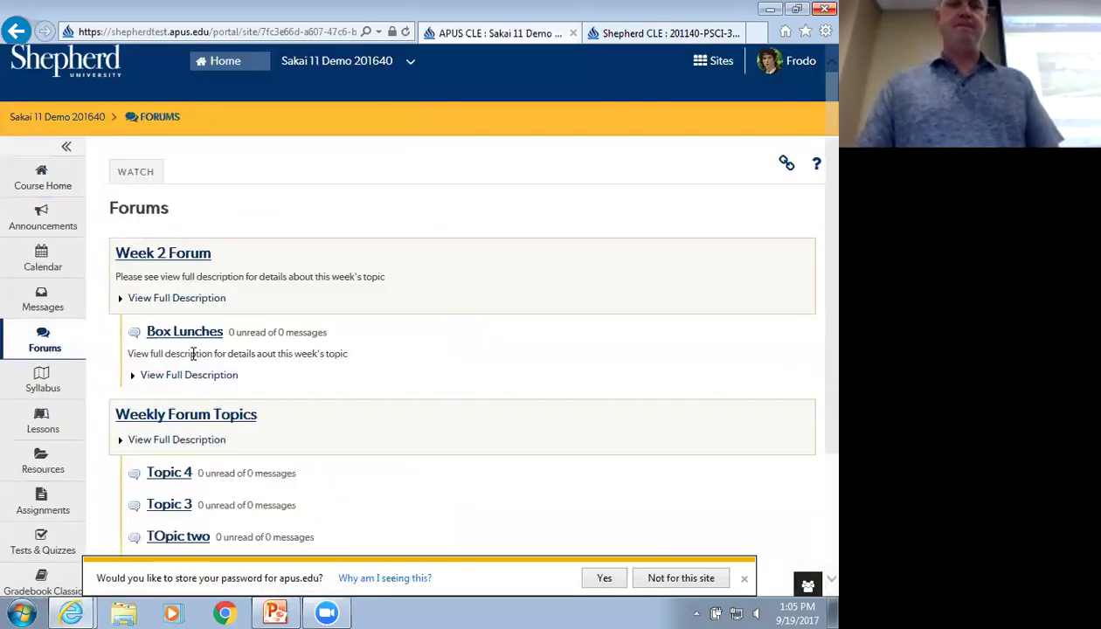
scroll(105, 340, down, 1)
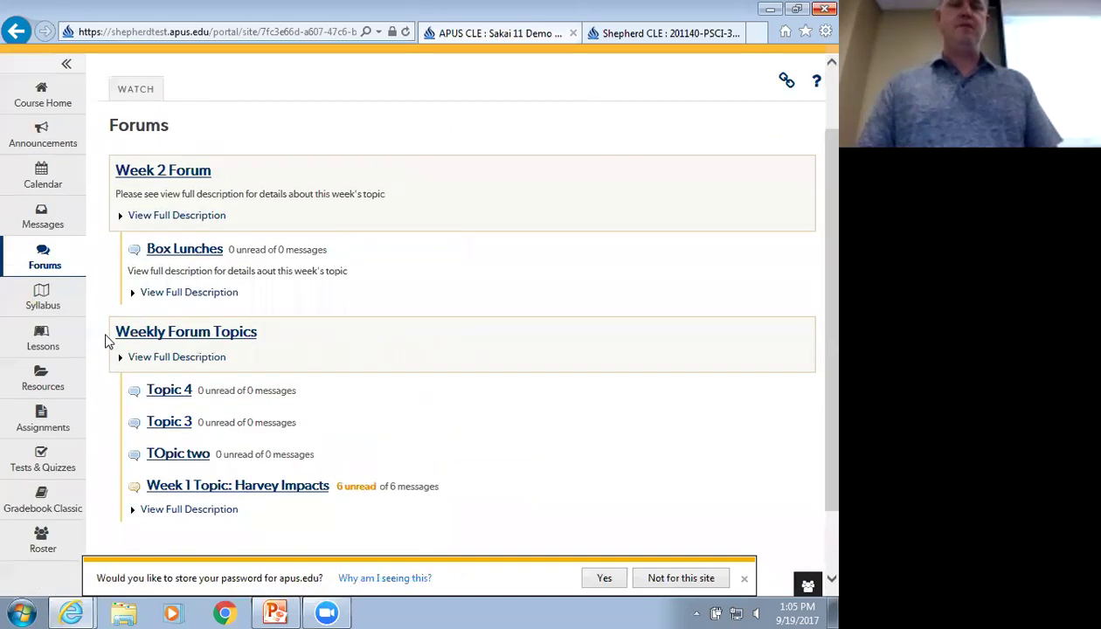
scroll(106, 341, up, 1)
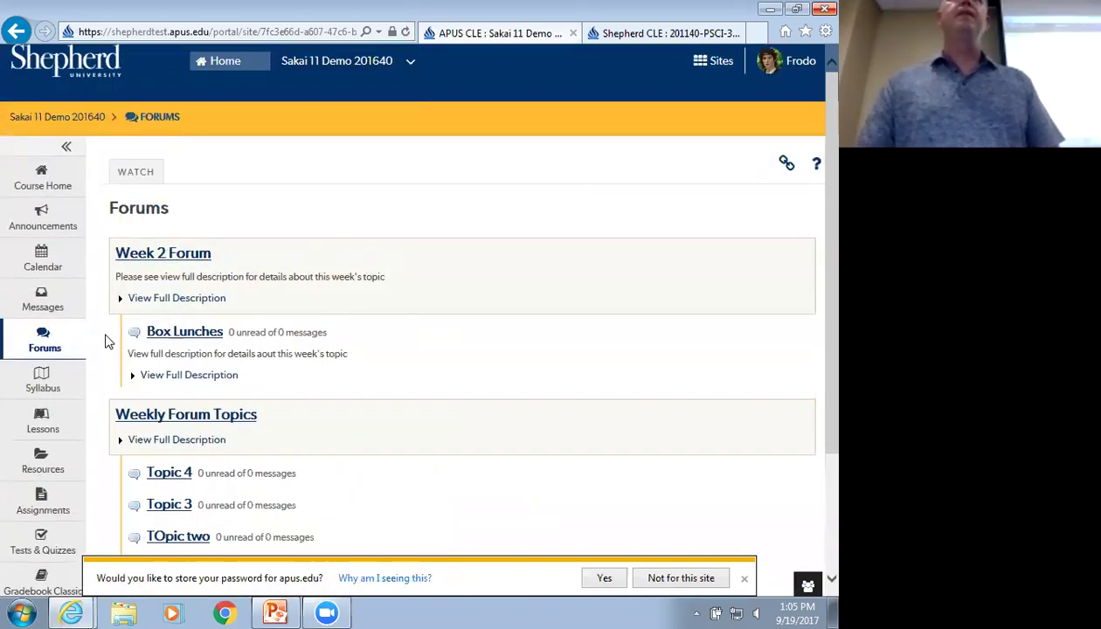
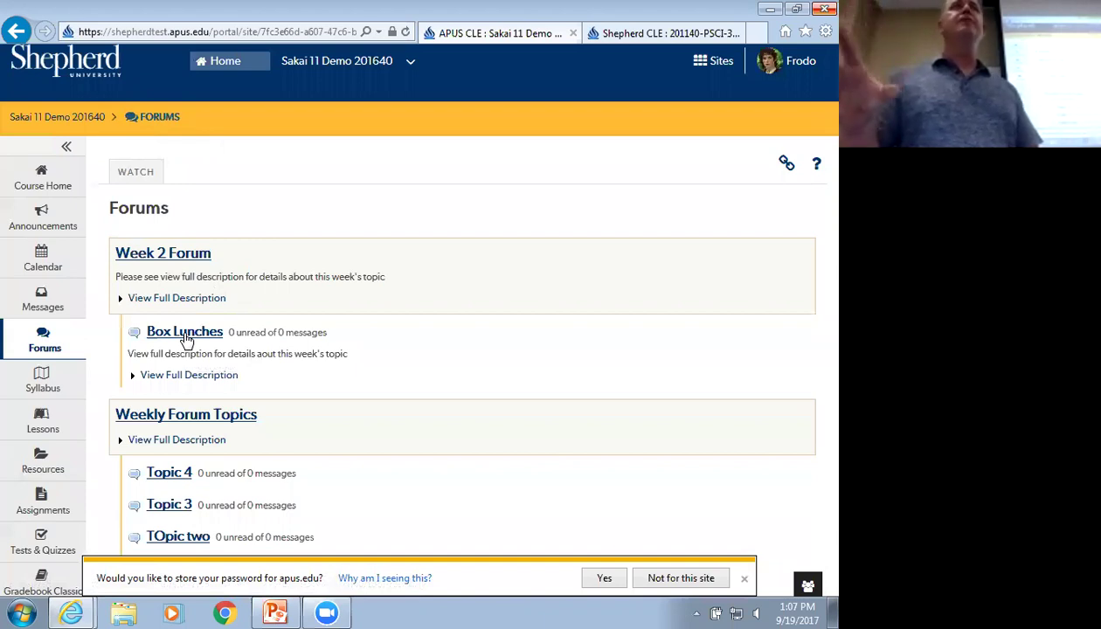
In Box Lunches, start a new conversation titled 'Hello from Frodo'
click(185, 334)
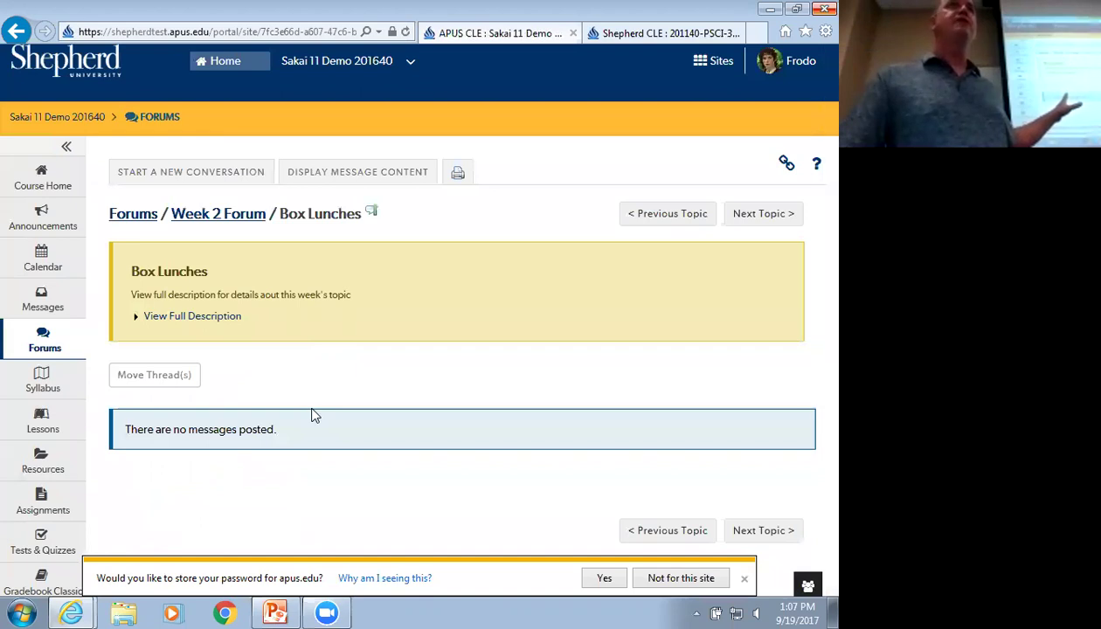
click(199, 175)
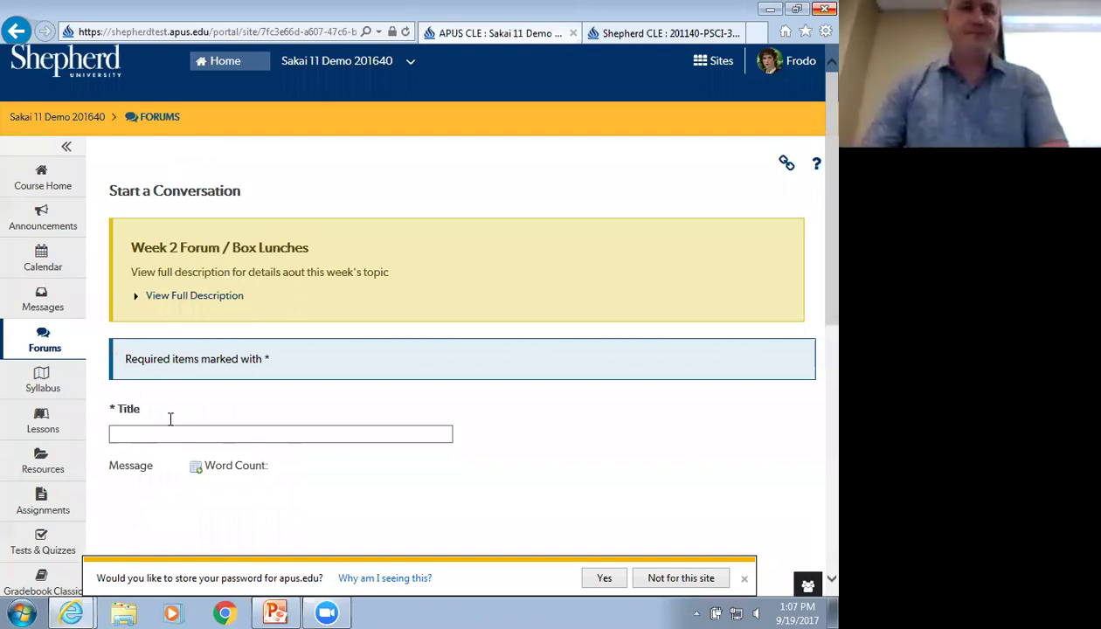
click(184, 437)
text(Hello from Frodo)
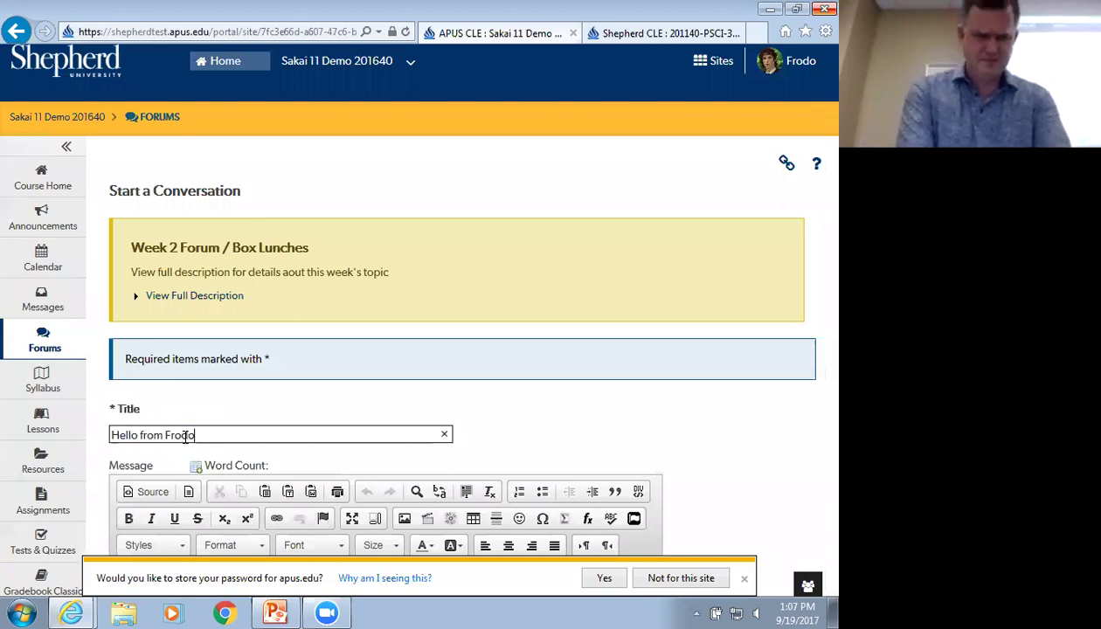
Copy the title into the message body and post the conversation
scroll(267, 424, down, 2)
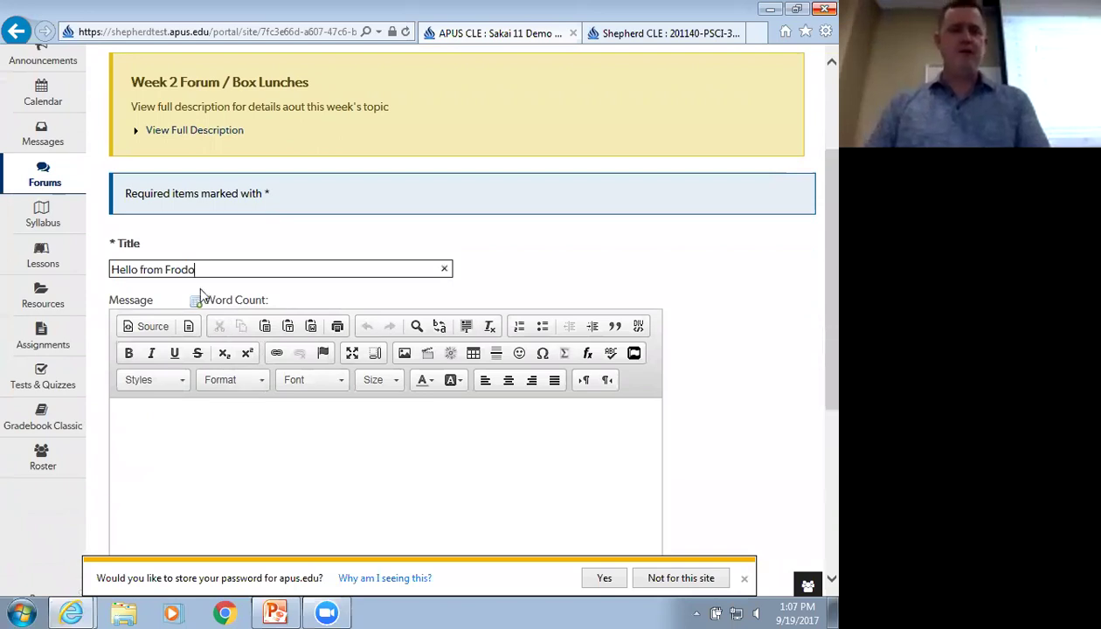
drag(199, 269, 108, 267)
key(ctrl+c)
scroll(176, 303, down, 4)
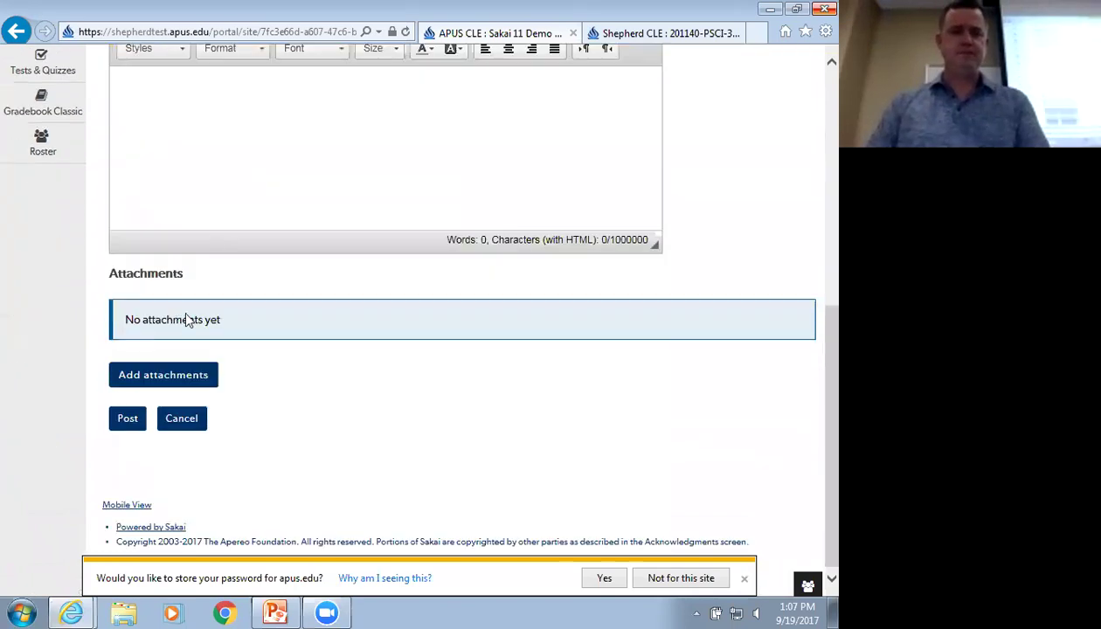
click(215, 190)
key(ctrl+v)
click(133, 412)
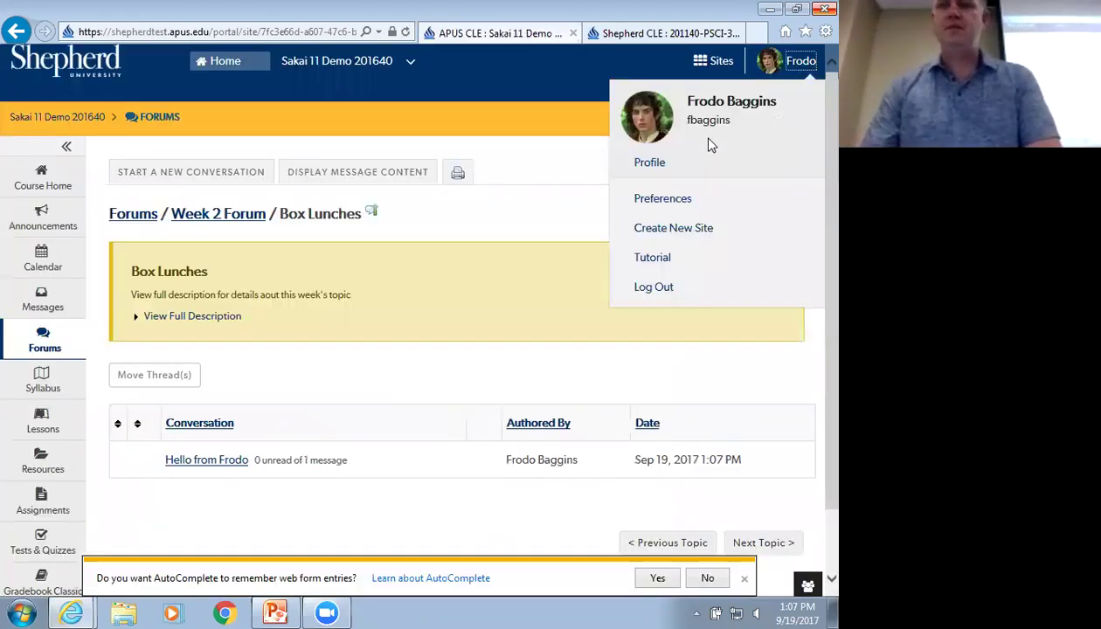
Log out and sign in with the second student's user ID and password
click(654, 287)
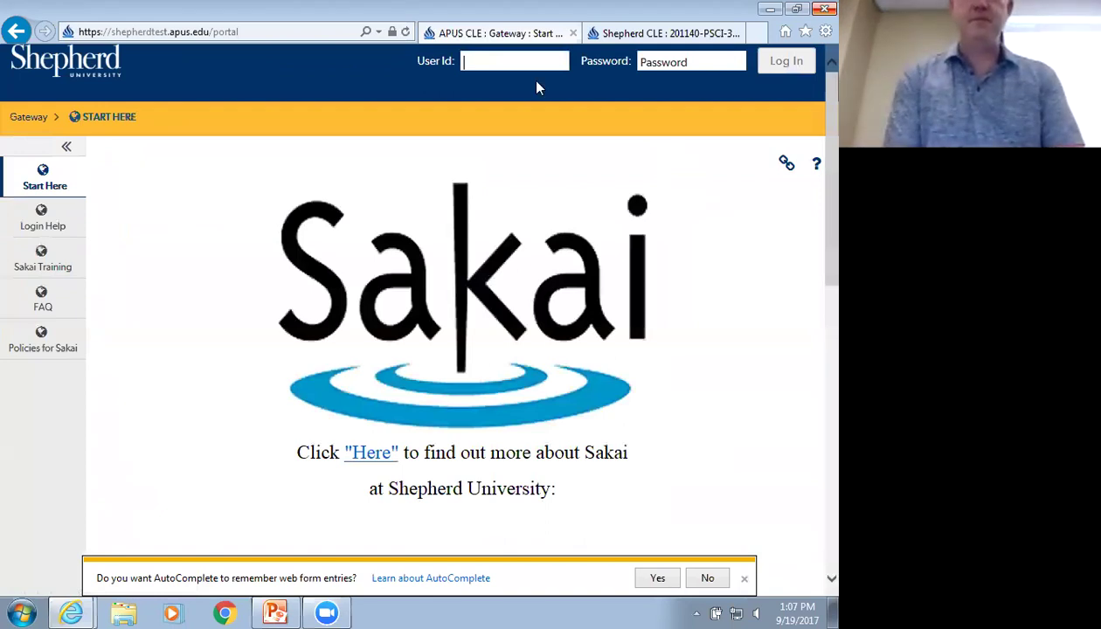
text(bbaggins)
key(Tab)
text(****)
key(Return)
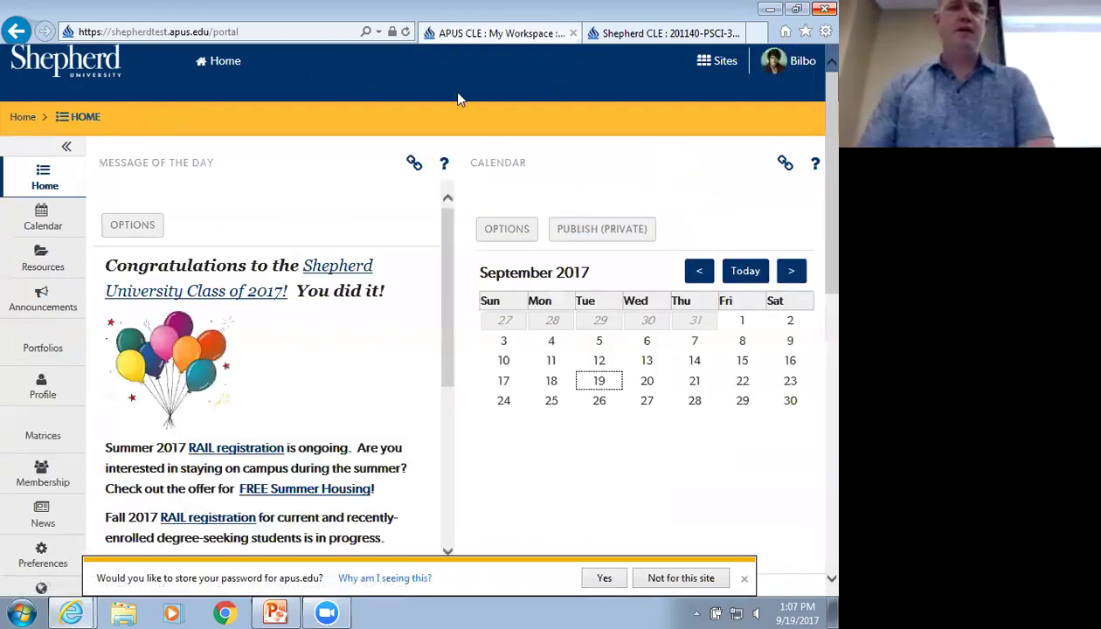
Go to the Sakai 11 Demo 201640 course's Box Lunches topic and start a new conversation
click(719, 66)
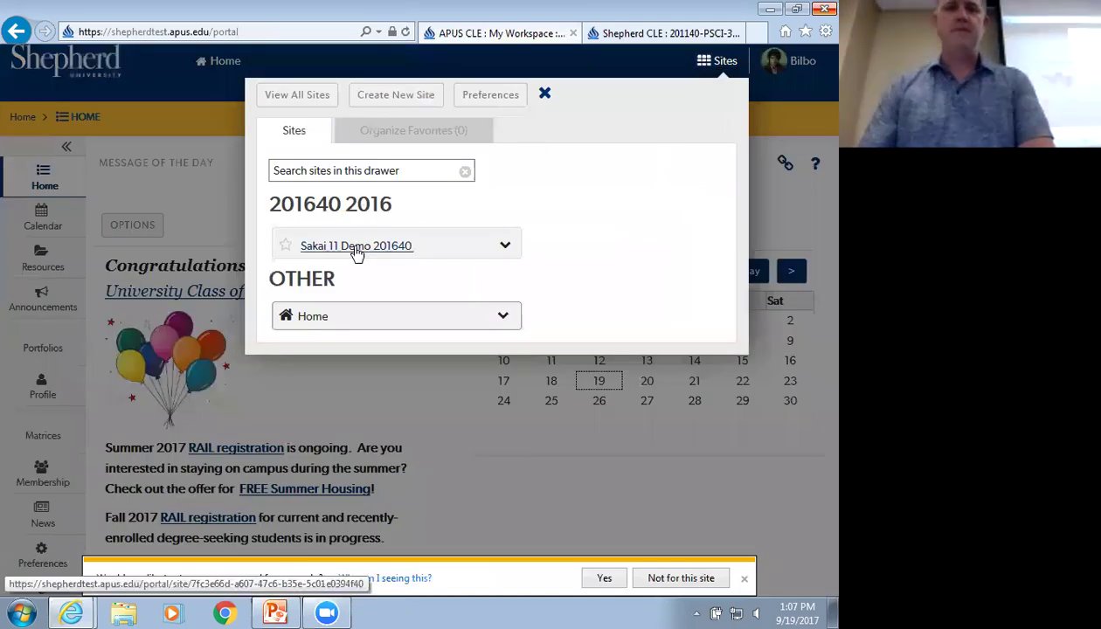
click(355, 249)
click(43, 347)
click(205, 330)
scroll(259, 378, down, 1)
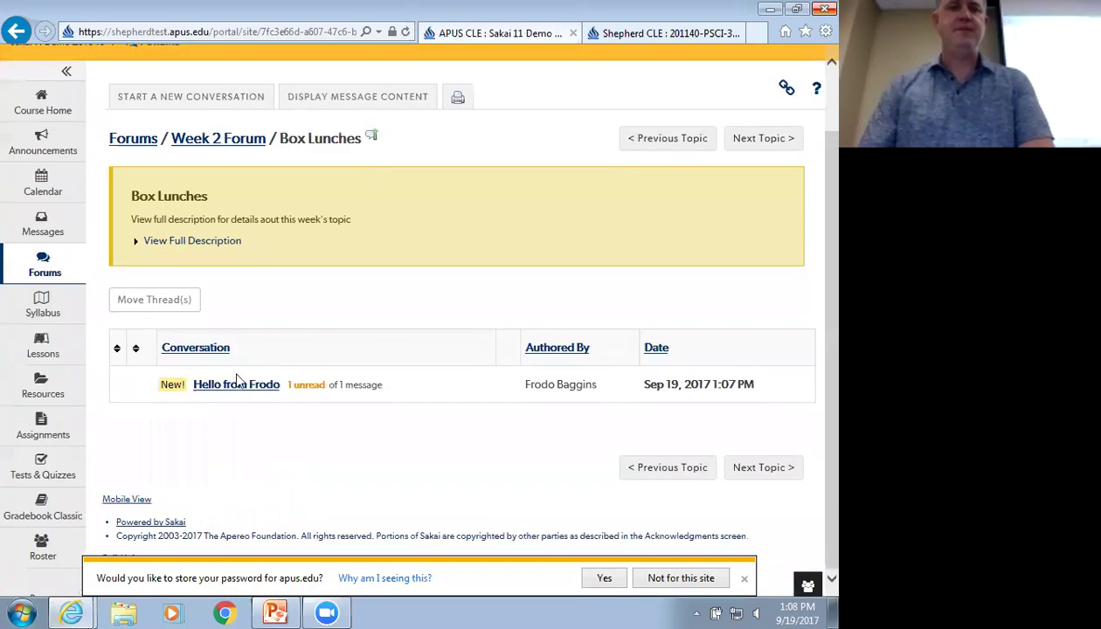
click(191, 97)
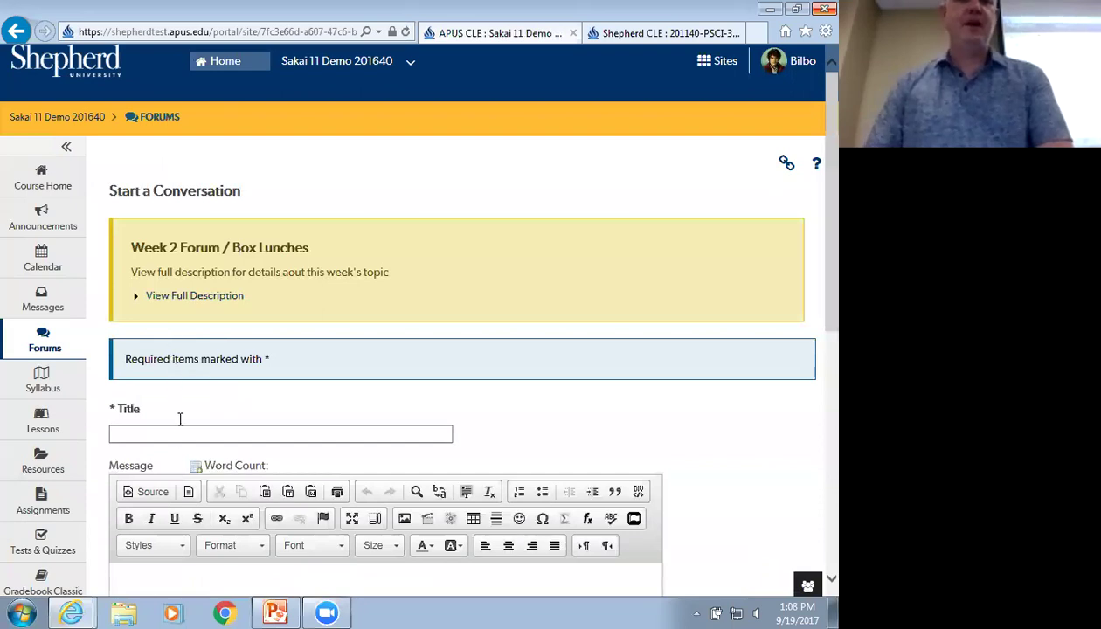
Post a Box Lunches conversation titled 'Hello from Bilbo'
click(180, 432)
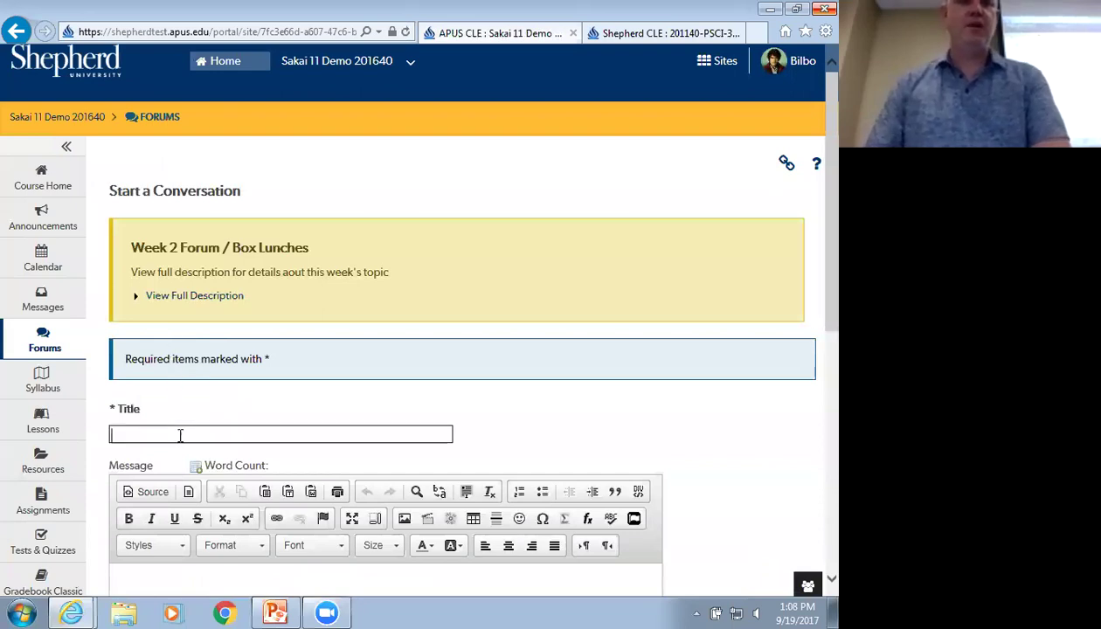
text(Hello)
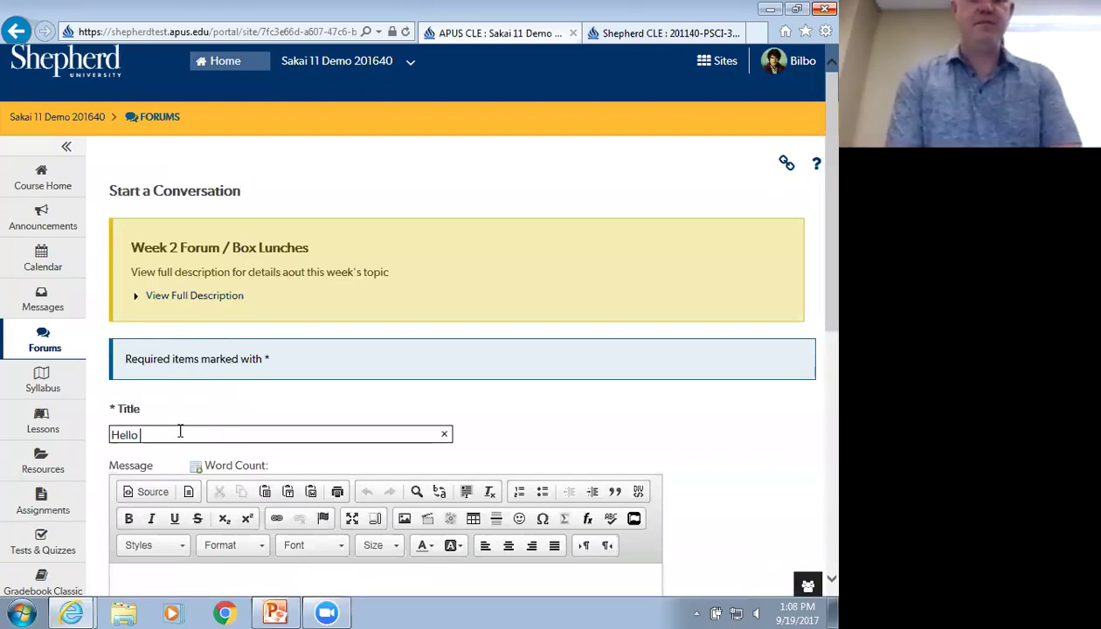
text( from Bilbo)
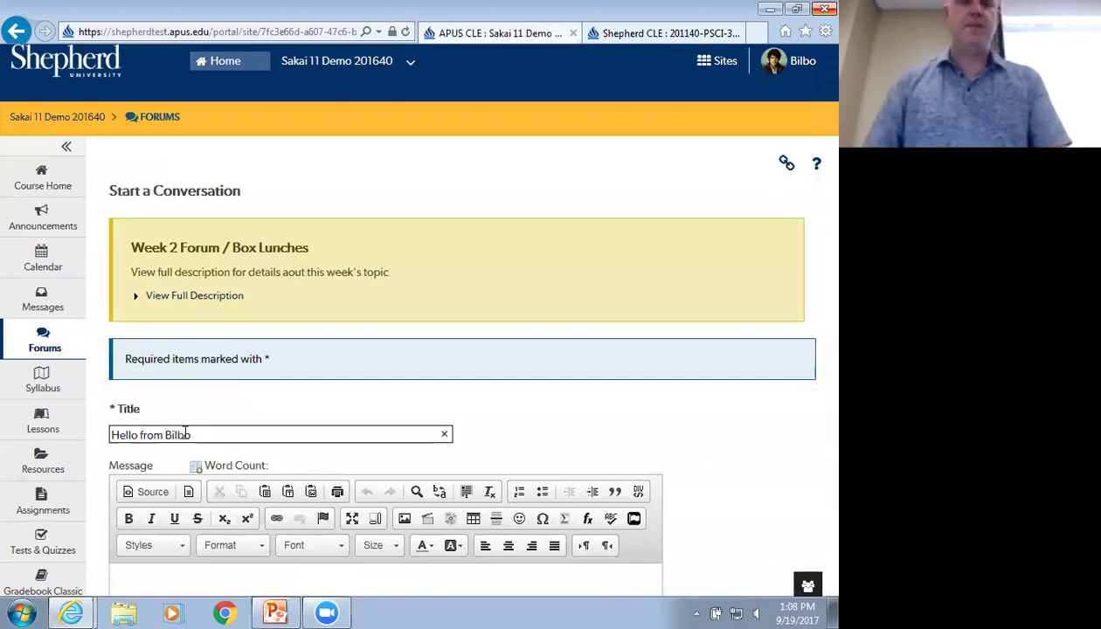
scroll(187, 420, down, 2)
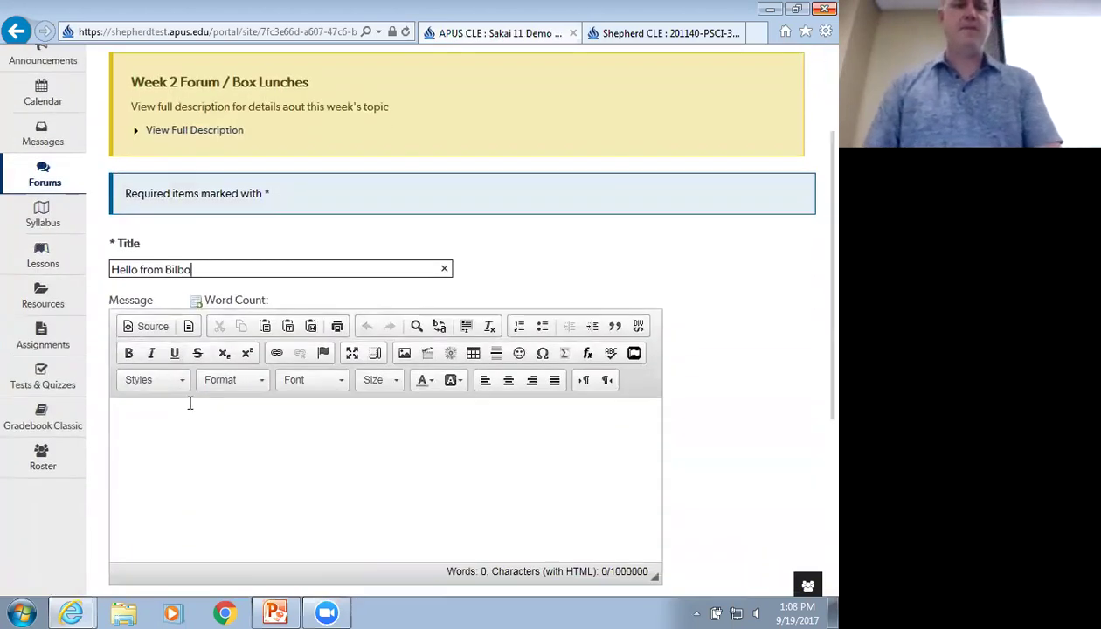
drag(211, 270, 118, 264)
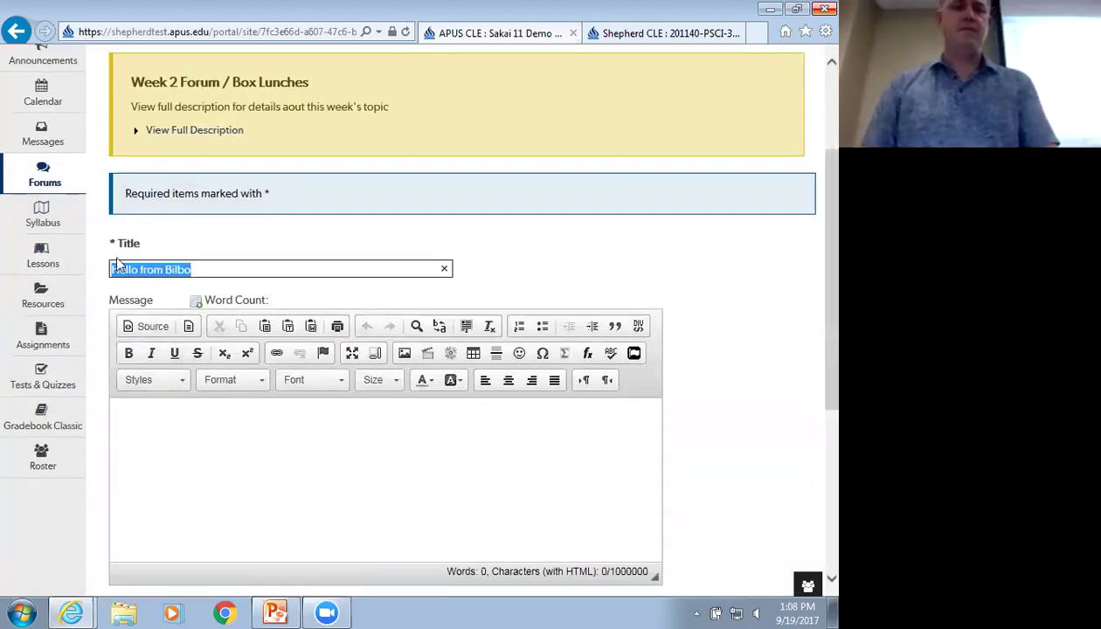
scroll(249, 336, down, 3)
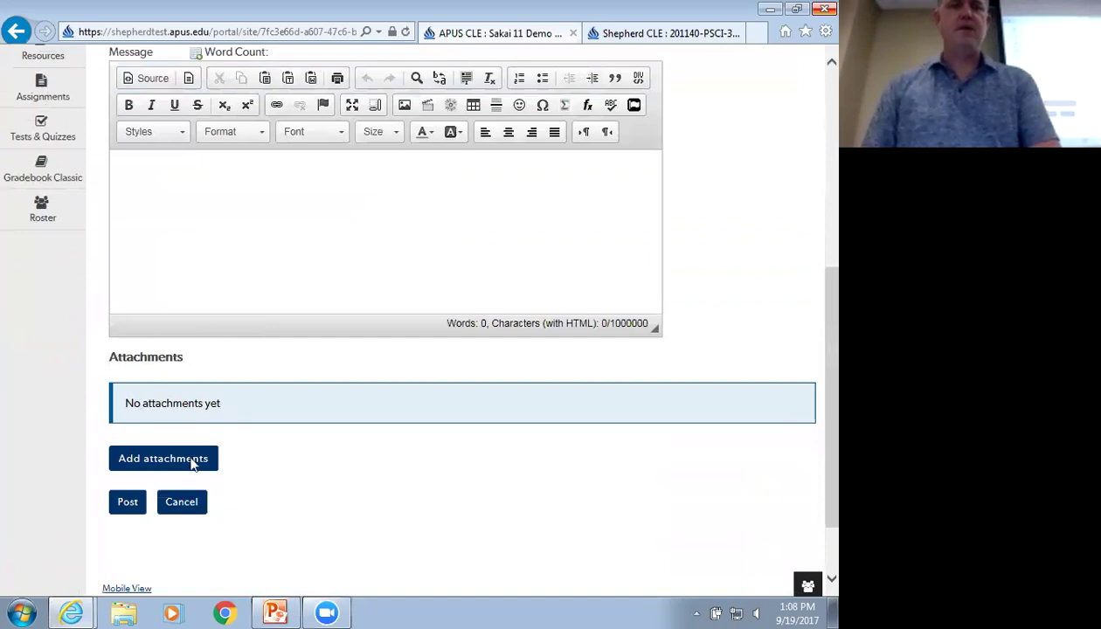
click(128, 502)
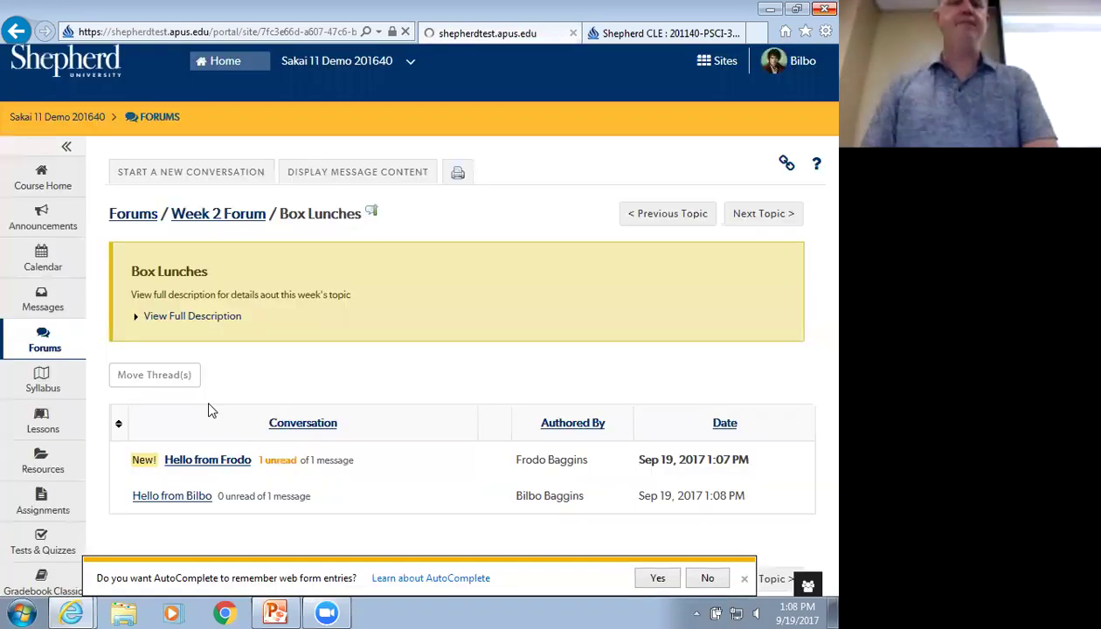
scroll(265, 425, down, 1)
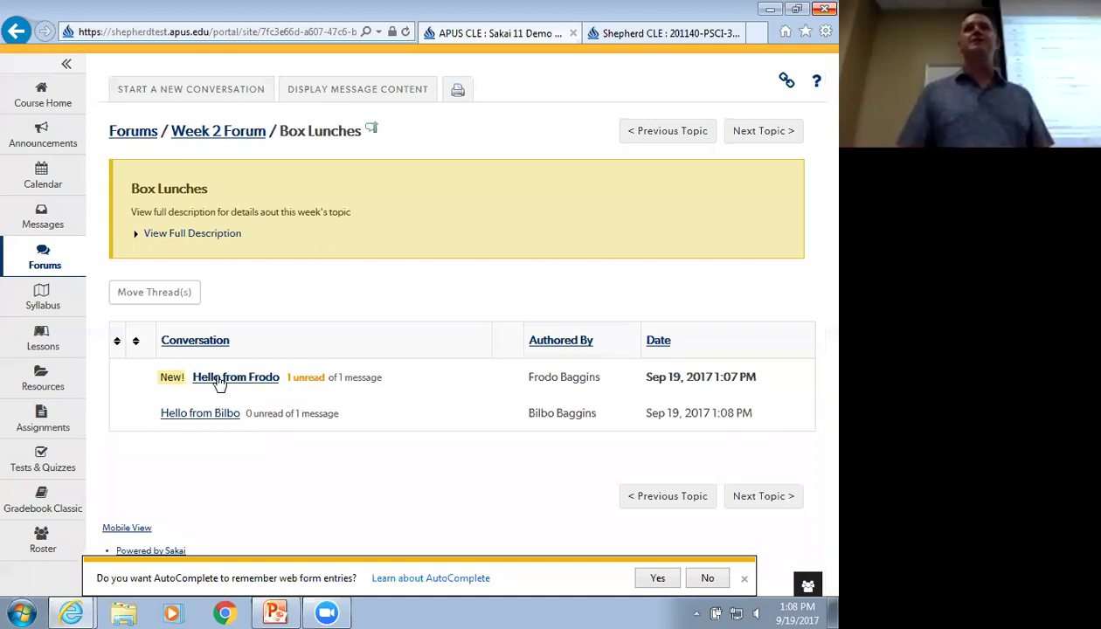
Reply to the first student's conversation with 'I've read your work and add something'
click(240, 381)
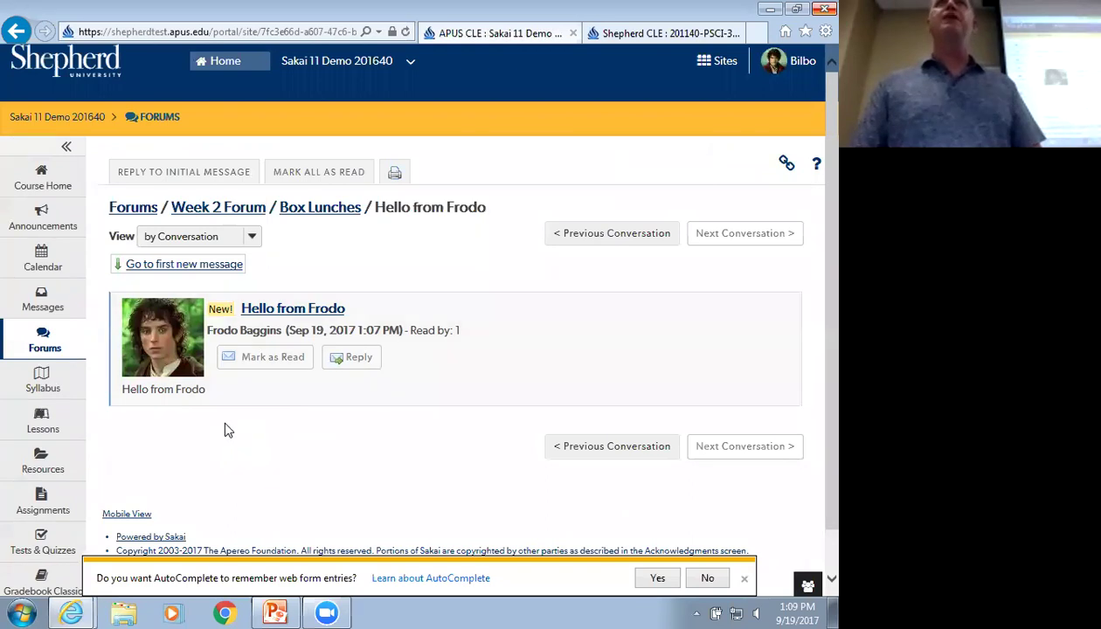
click(360, 362)
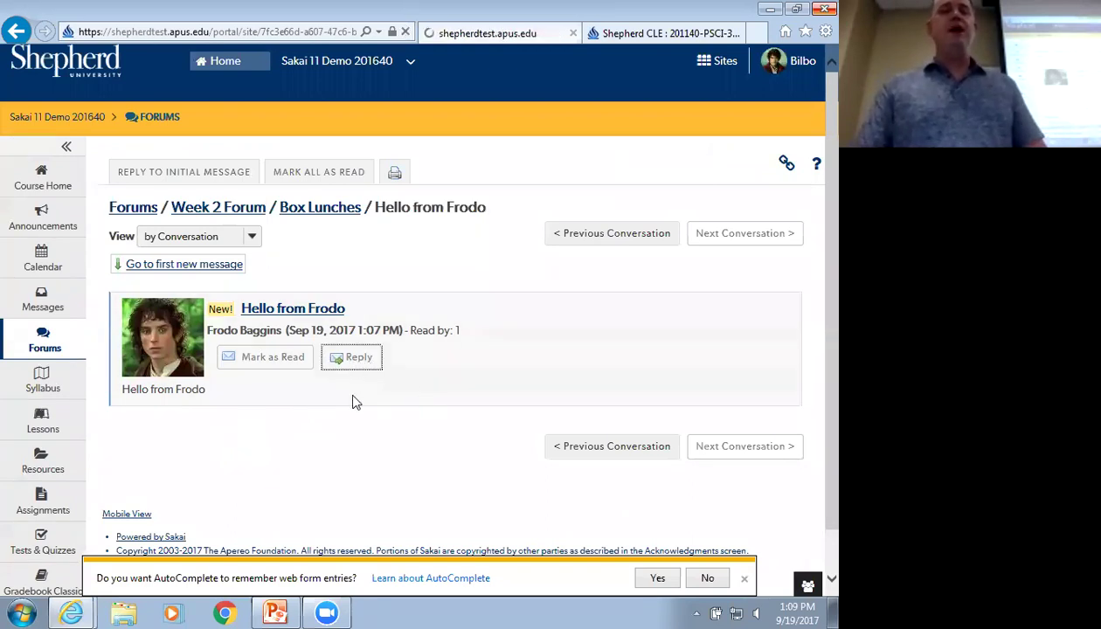
scroll(136, 352, down, 1)
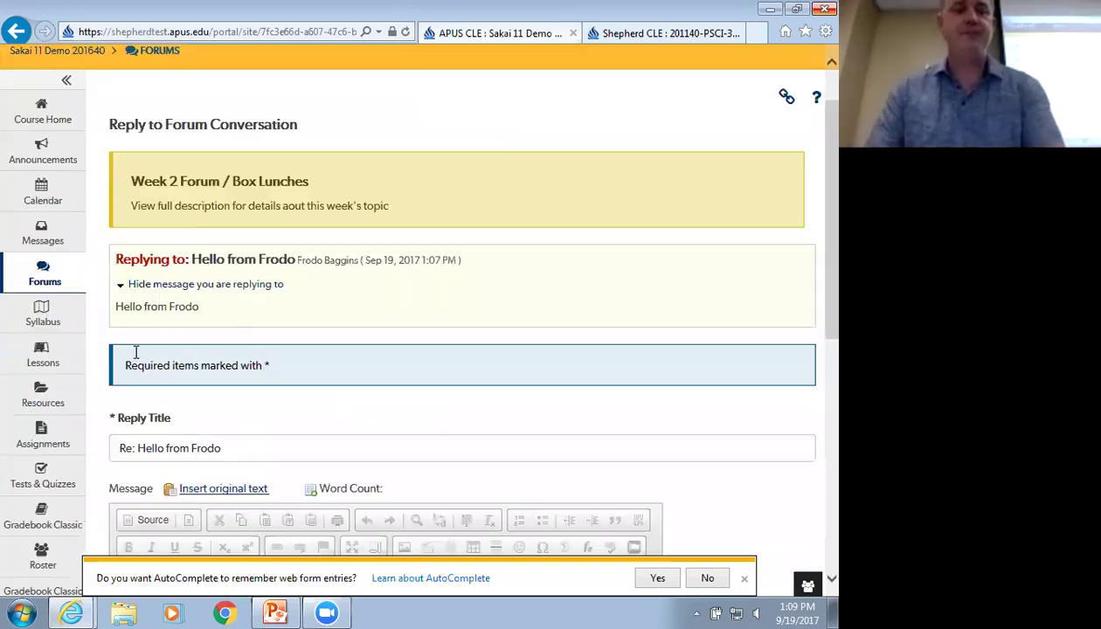
scroll(136, 352, down, 3)
click(188, 371)
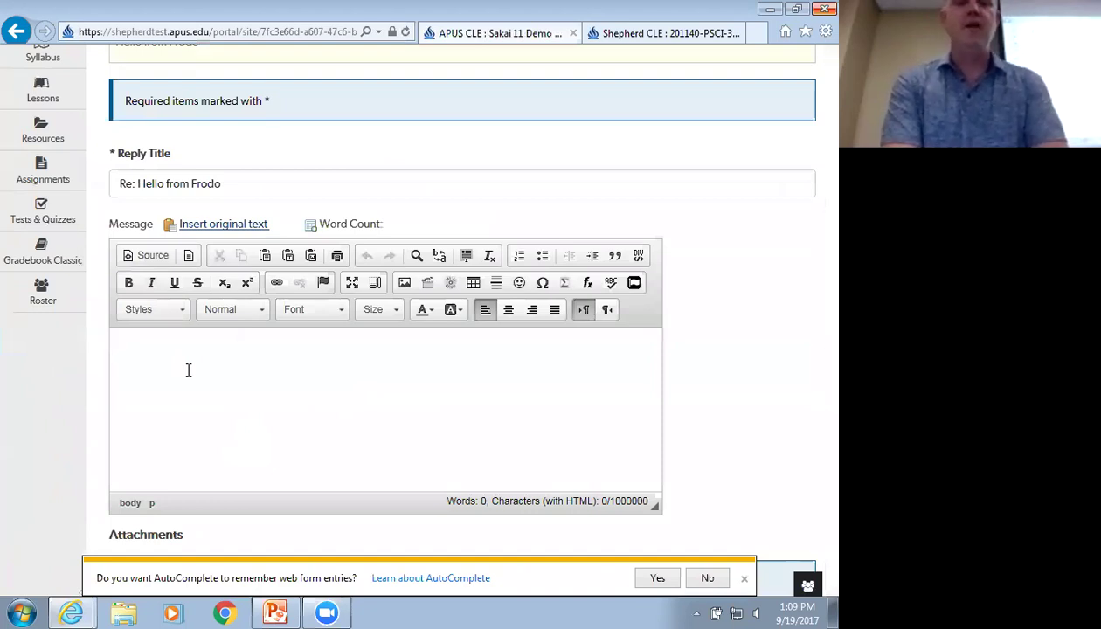
text(I've read your w)
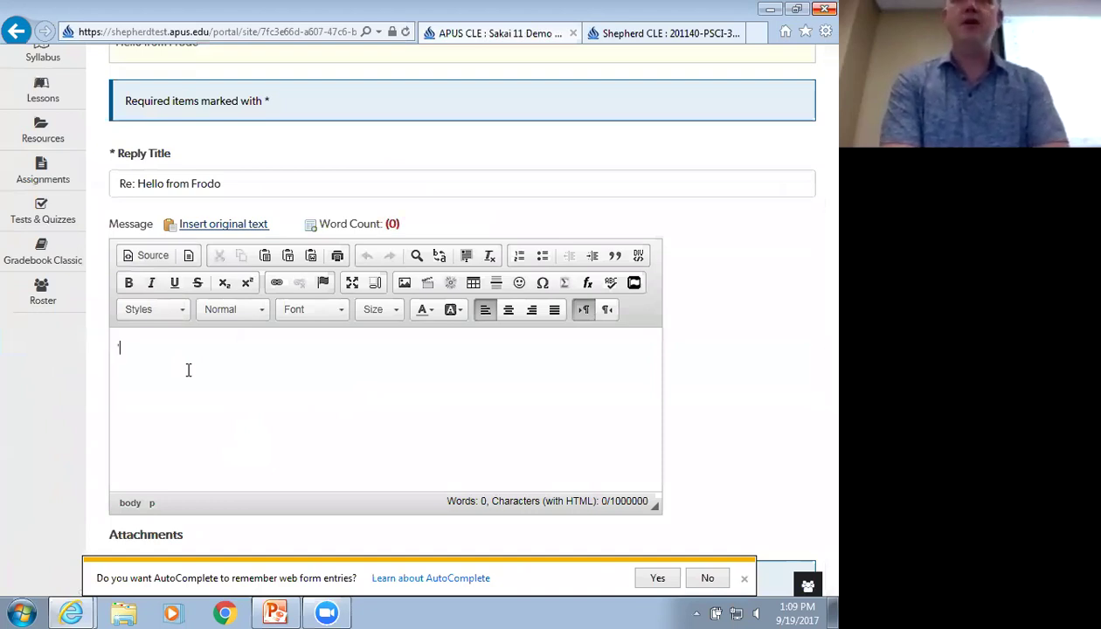
text(ork and)
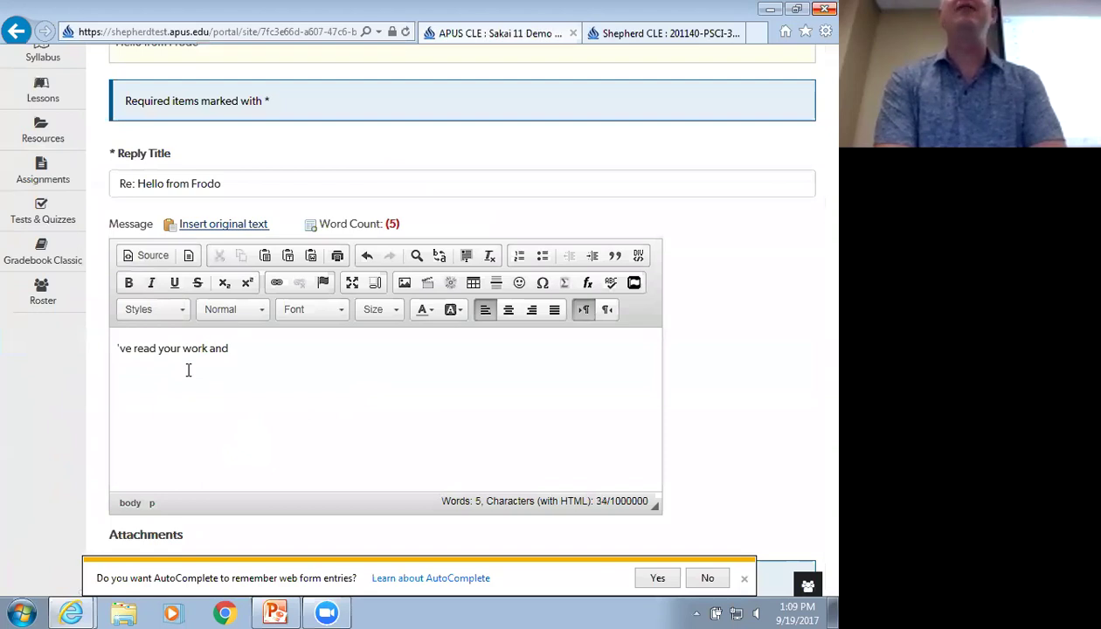
text( add something)
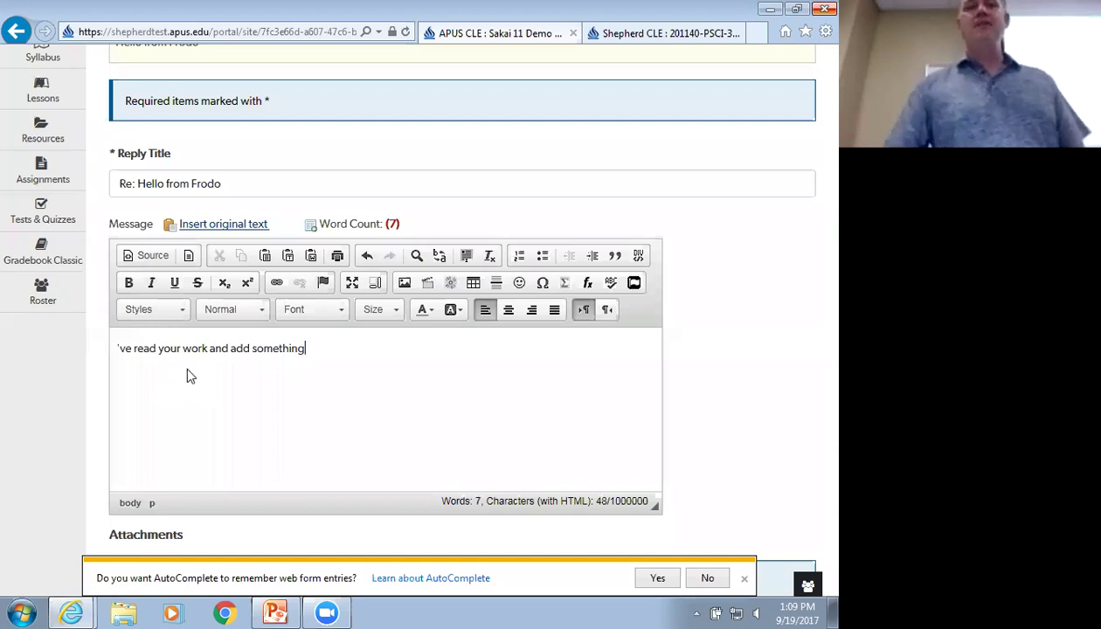
scroll(177, 378, down, 3)
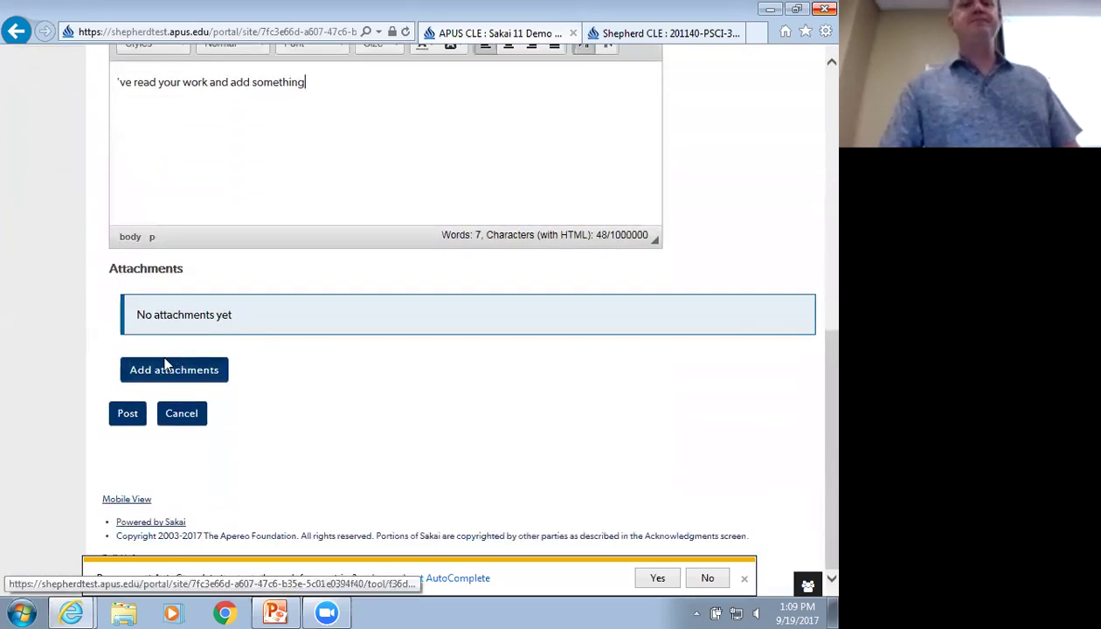
click(127, 413)
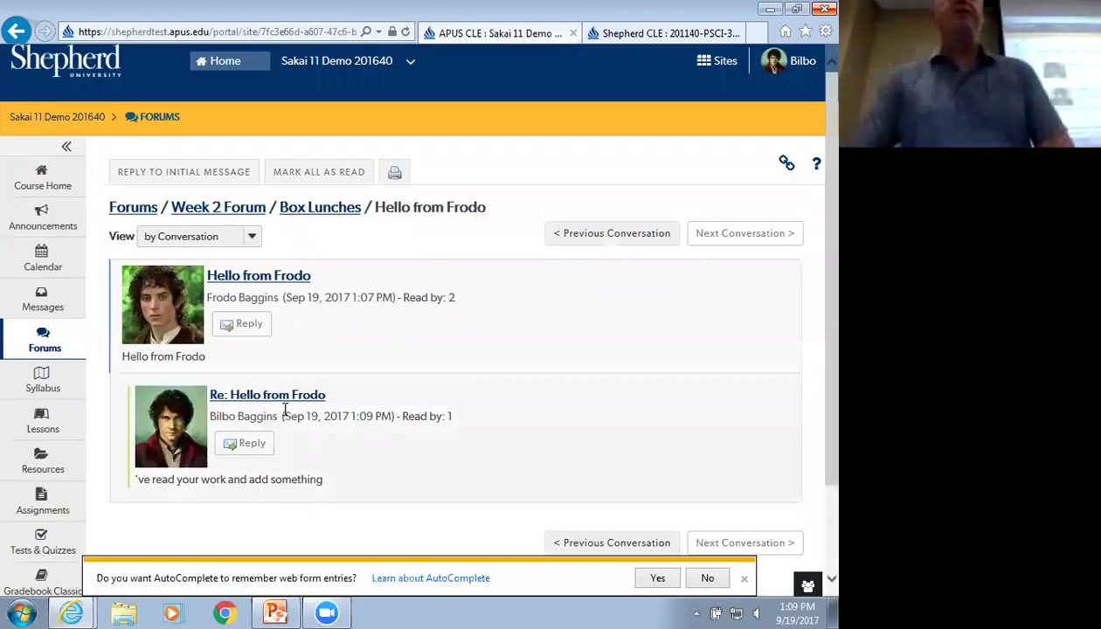
click(797, 67)
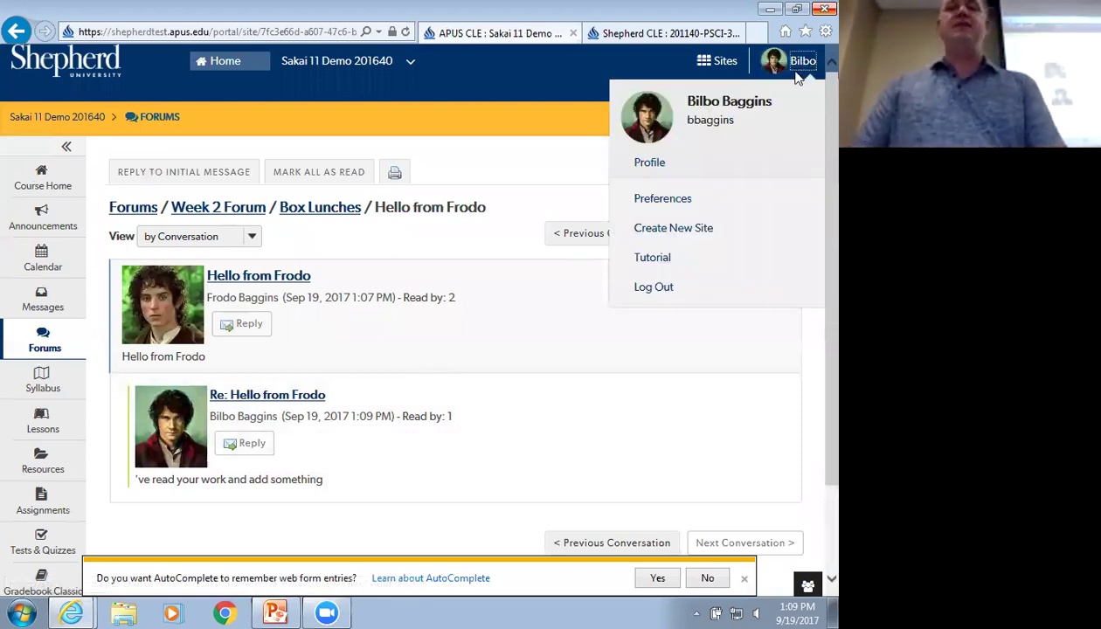
Log out and sign back in with the first student's user ID and password
click(611, 289)
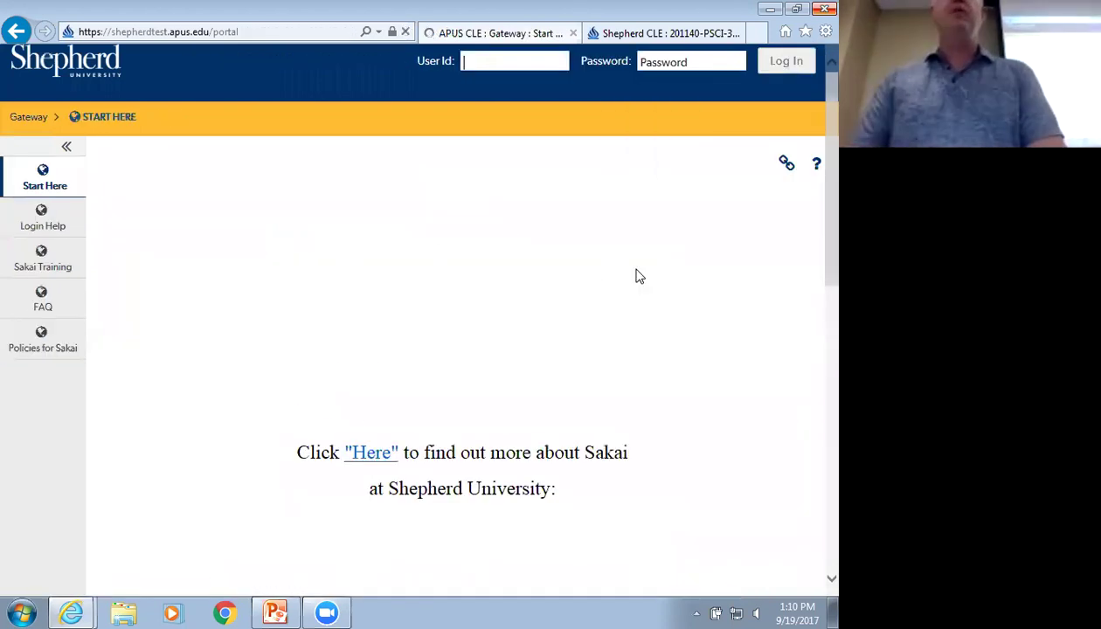
text(f)
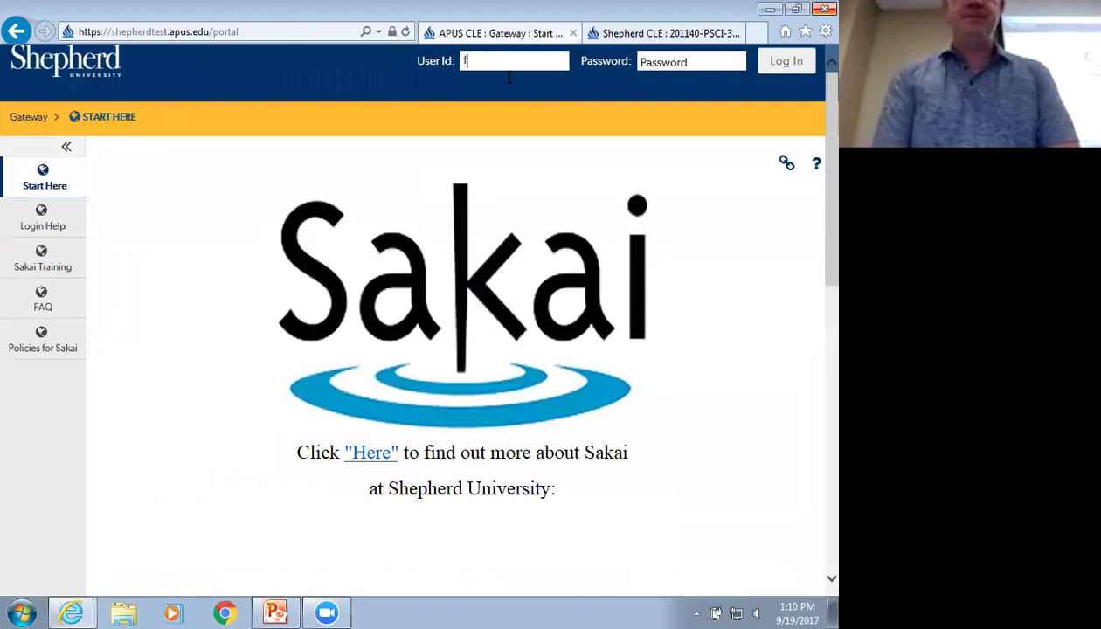
text(baggins)
key(Tab)
text(••••)
key(Return)
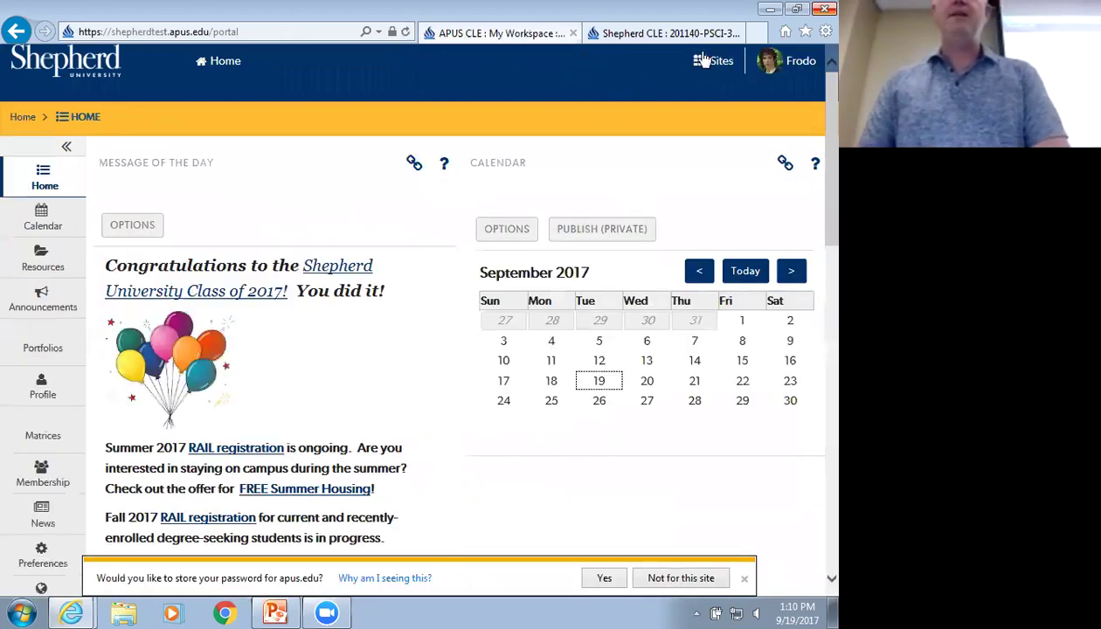
Open the Sakai 11 Demo 201640 course from Sites and restore the browser window down
click(715, 61)
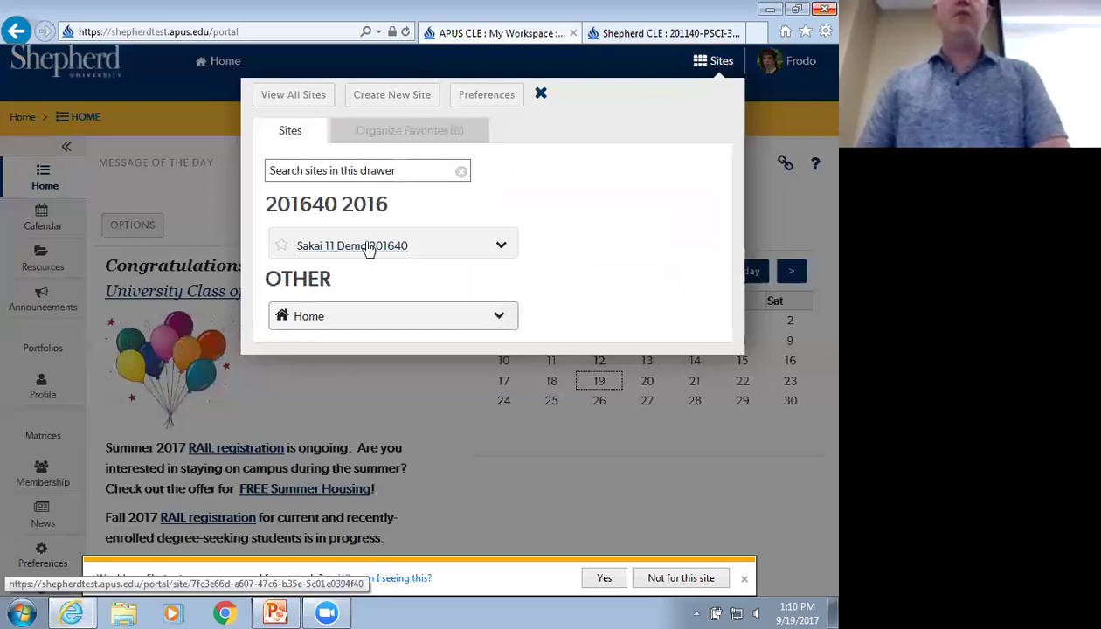
click(367, 246)
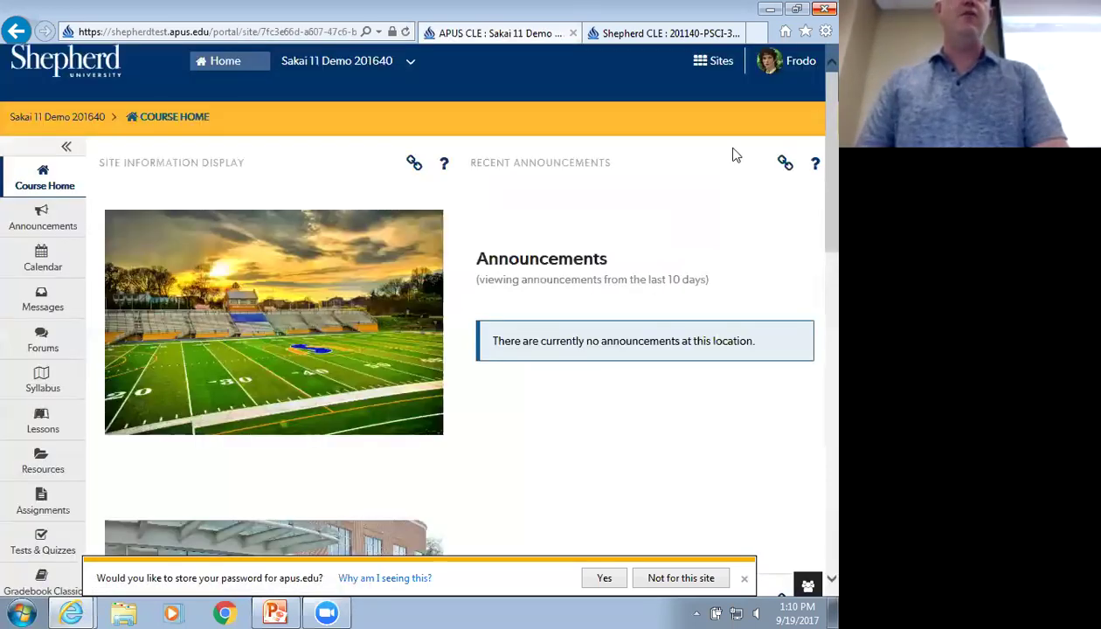
click(796, 9)
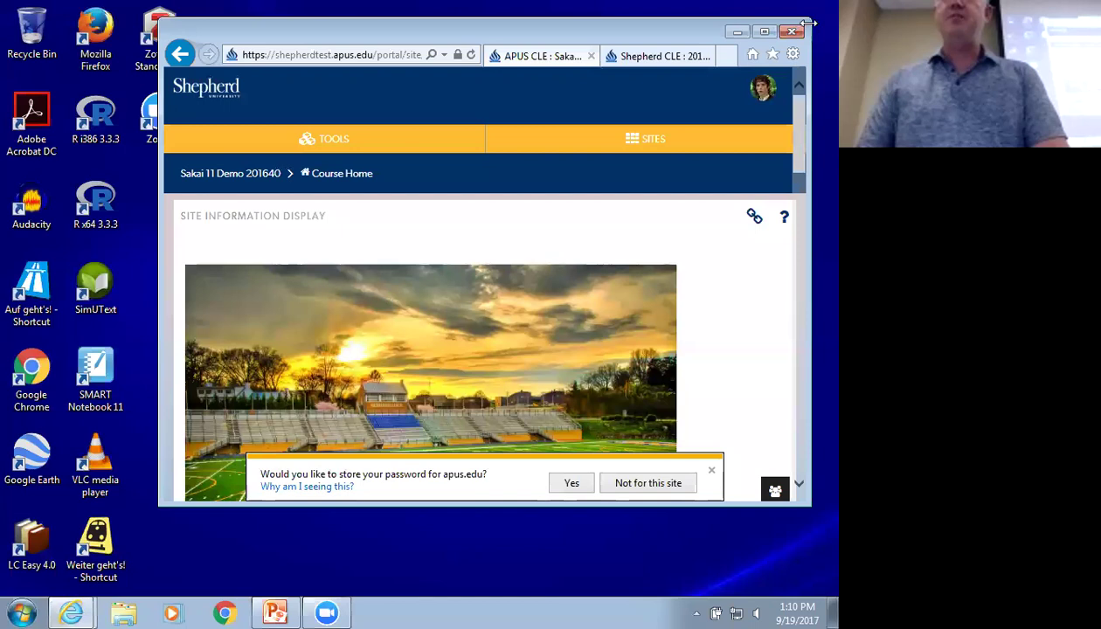
In a phone-width window, reach Box Lunches through the Tools grid's Forums, then maximize the window
drag(810, 24, 483, 26)
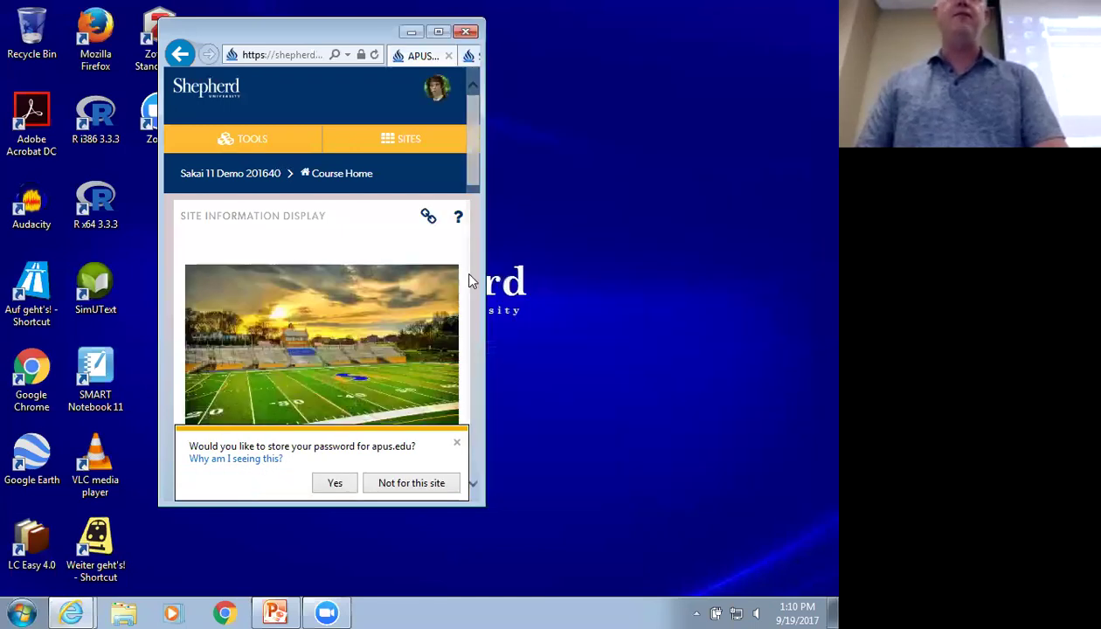
click(251, 145)
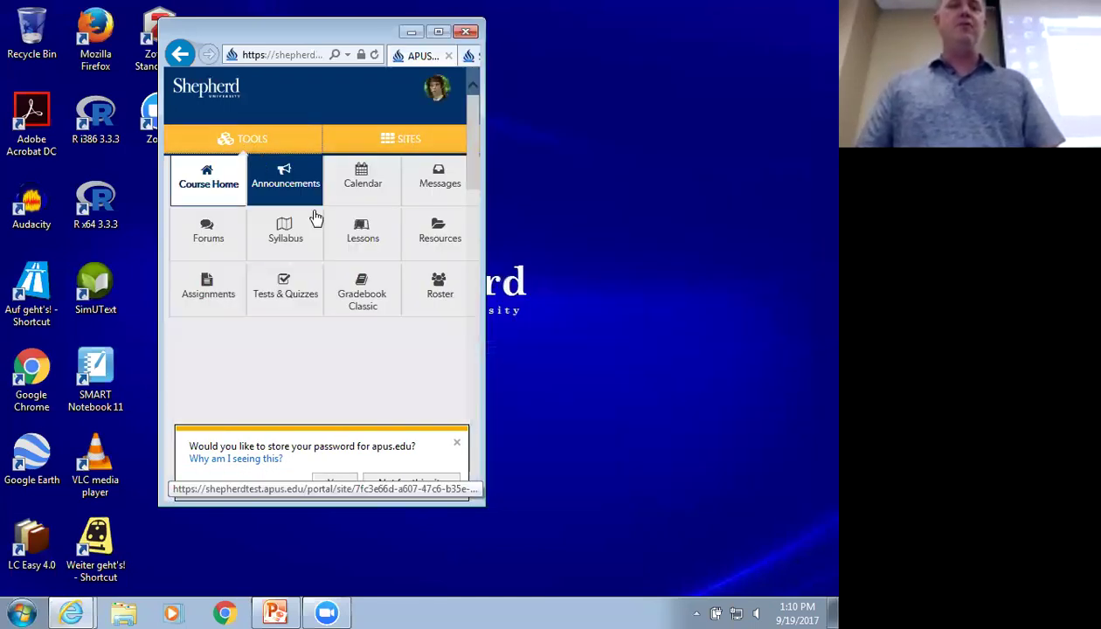
click(209, 228)
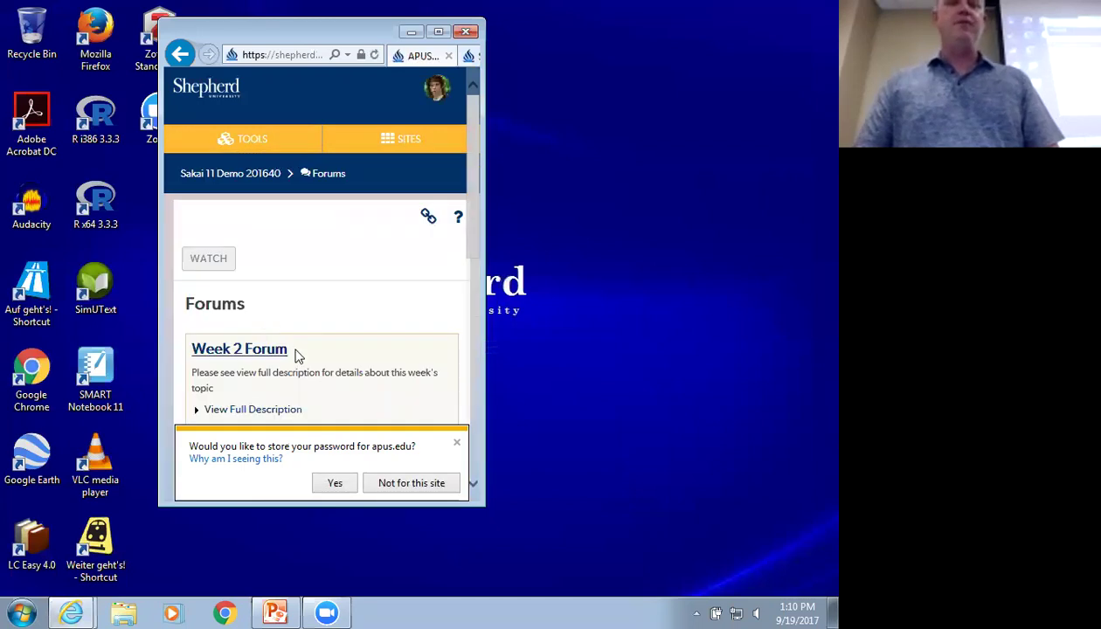
scroll(294, 356, down, 3)
click(261, 251)
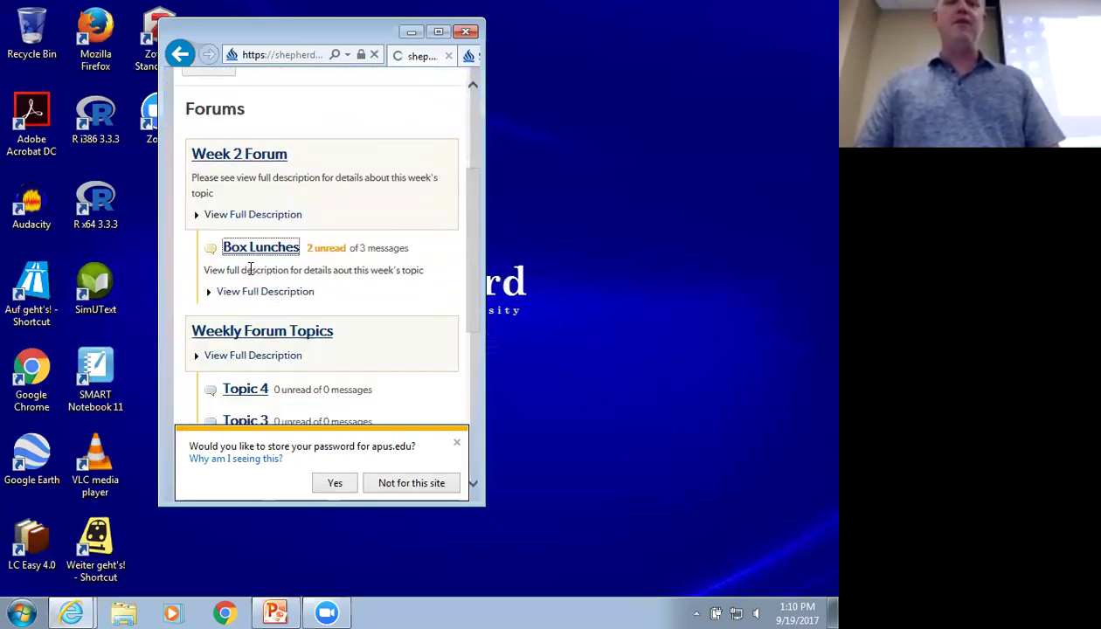
scroll(268, 302, down, 3)
scroll(268, 302, down, 5)
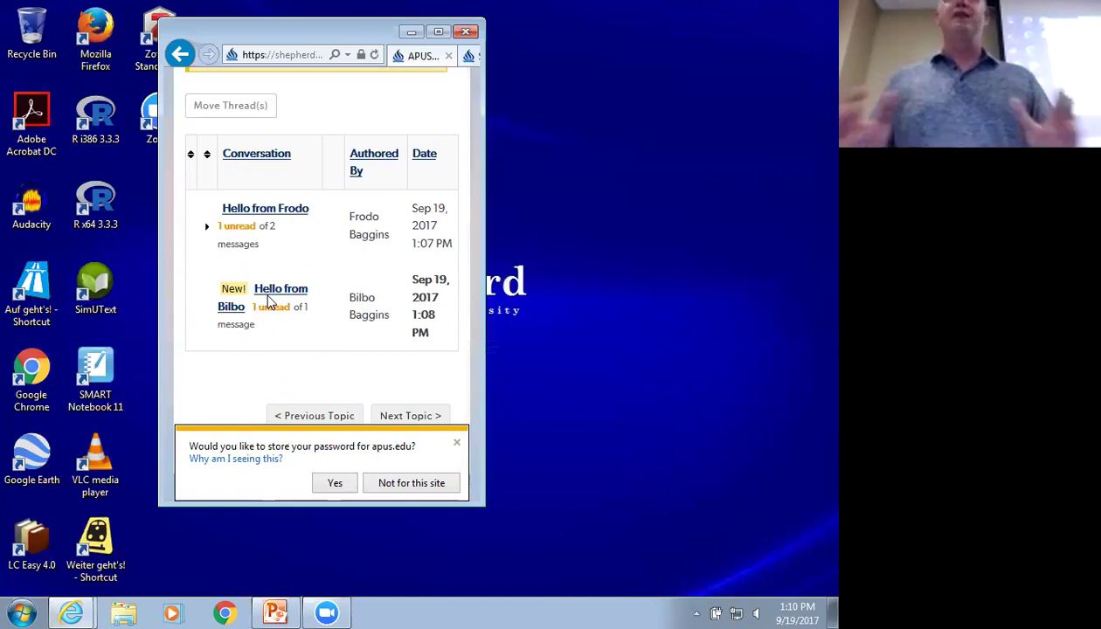
click(438, 31)
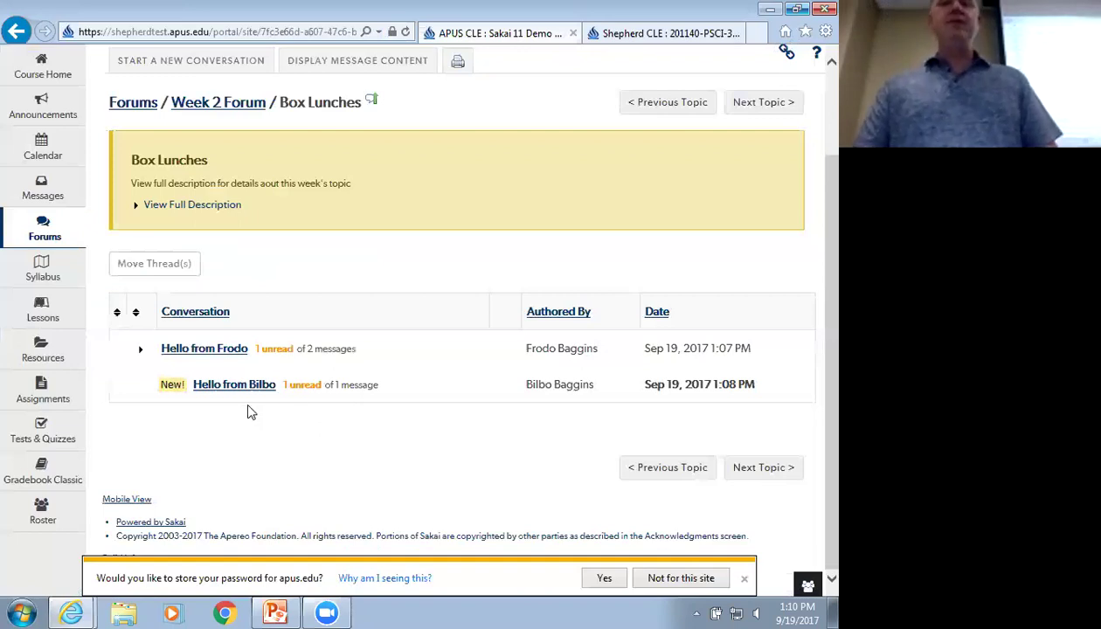
Reply to the second conversation with 'add another idea - disagree -'
click(235, 386)
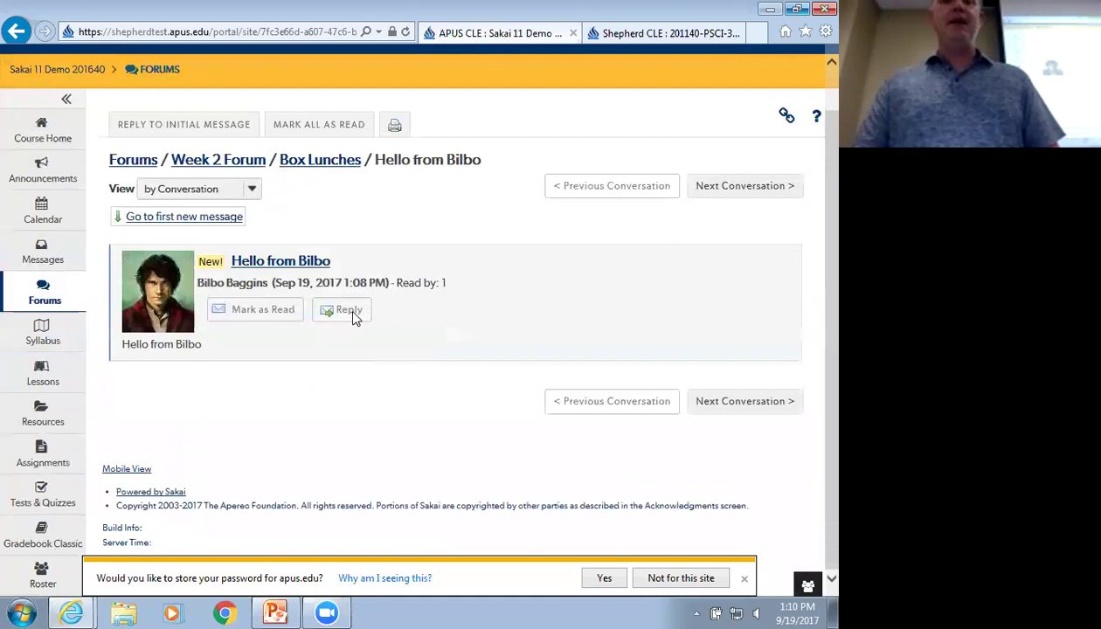
click(352, 316)
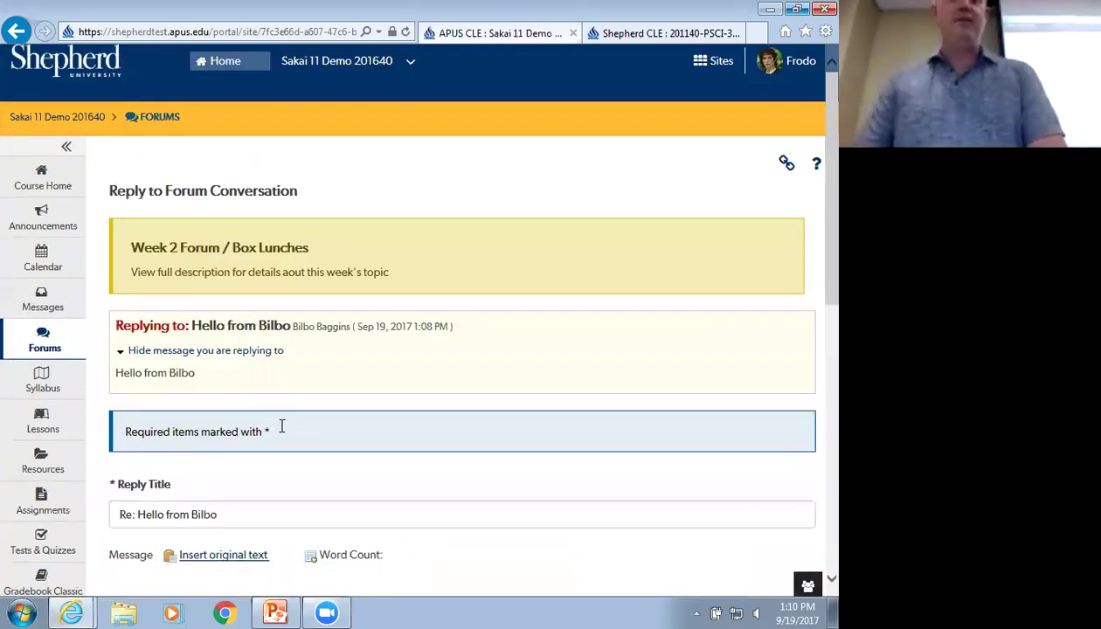
scroll(369, 376, down, 4)
click(232, 382)
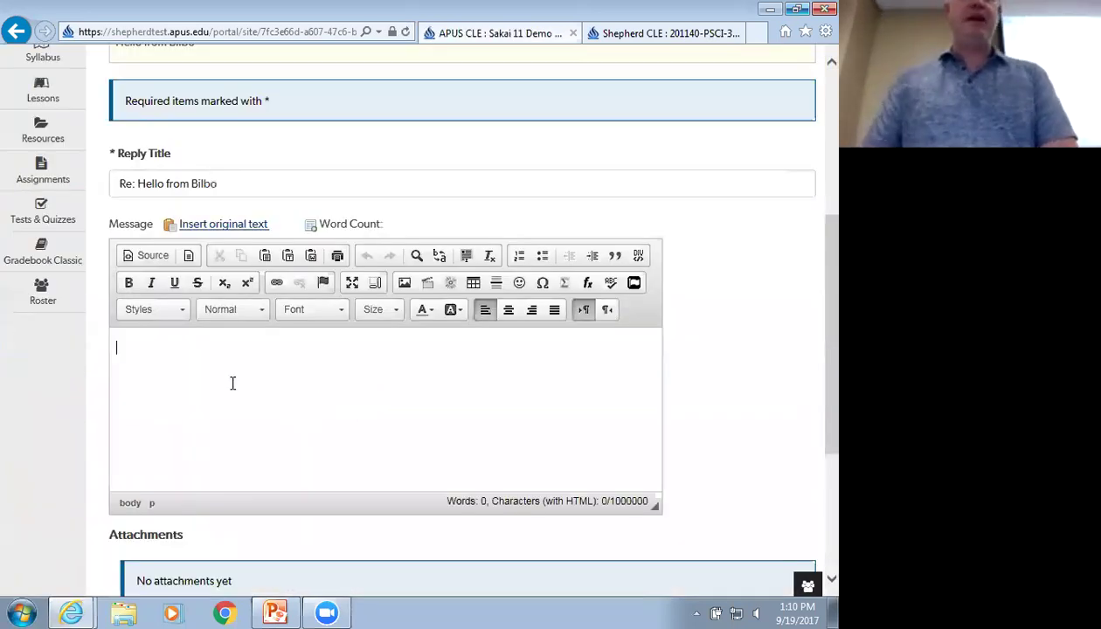
text(add ano)
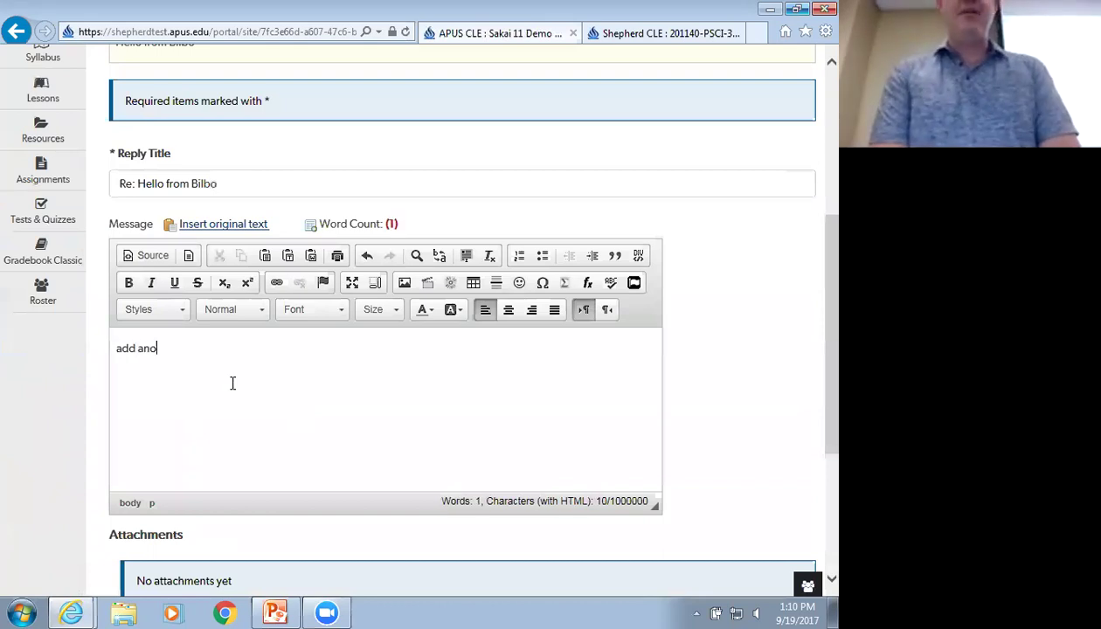
text(ther idea - disagree)
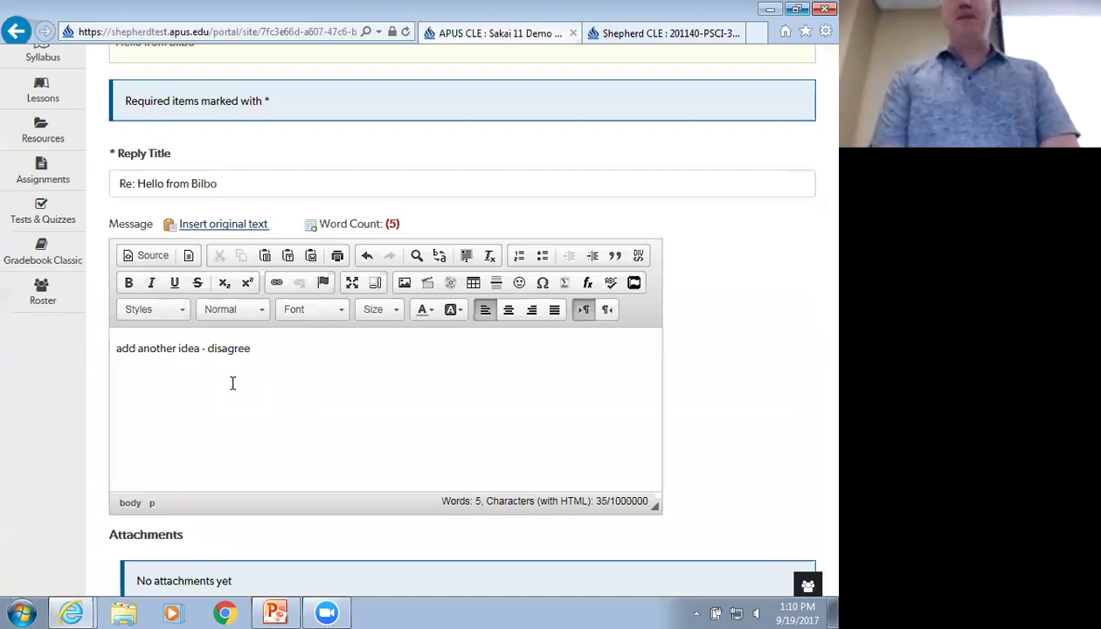
text( --)
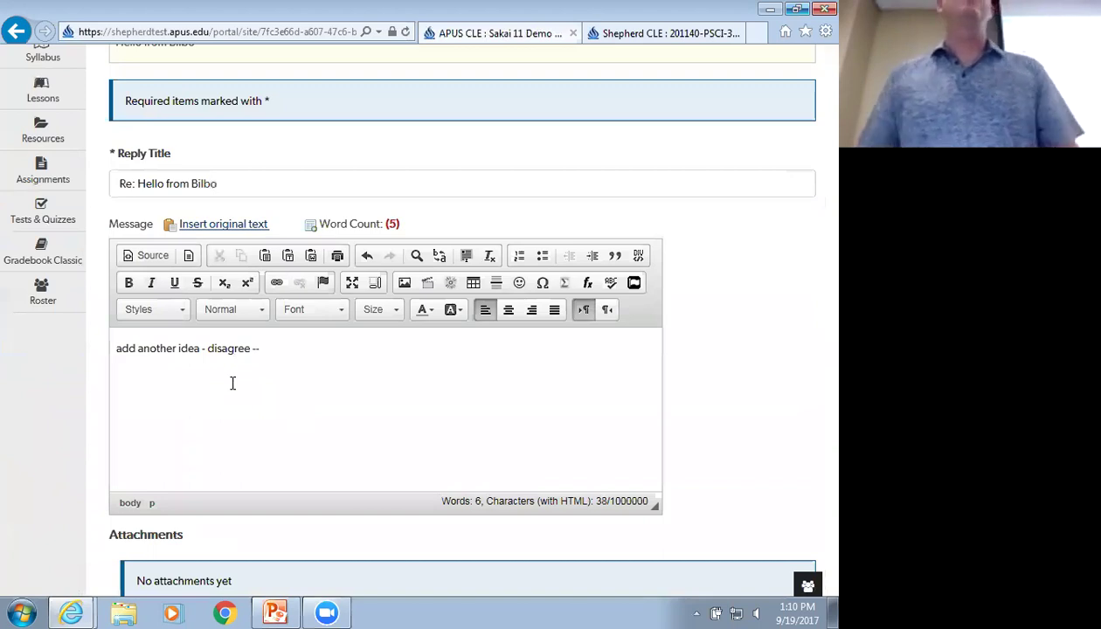
scroll(232, 383, down, 3)
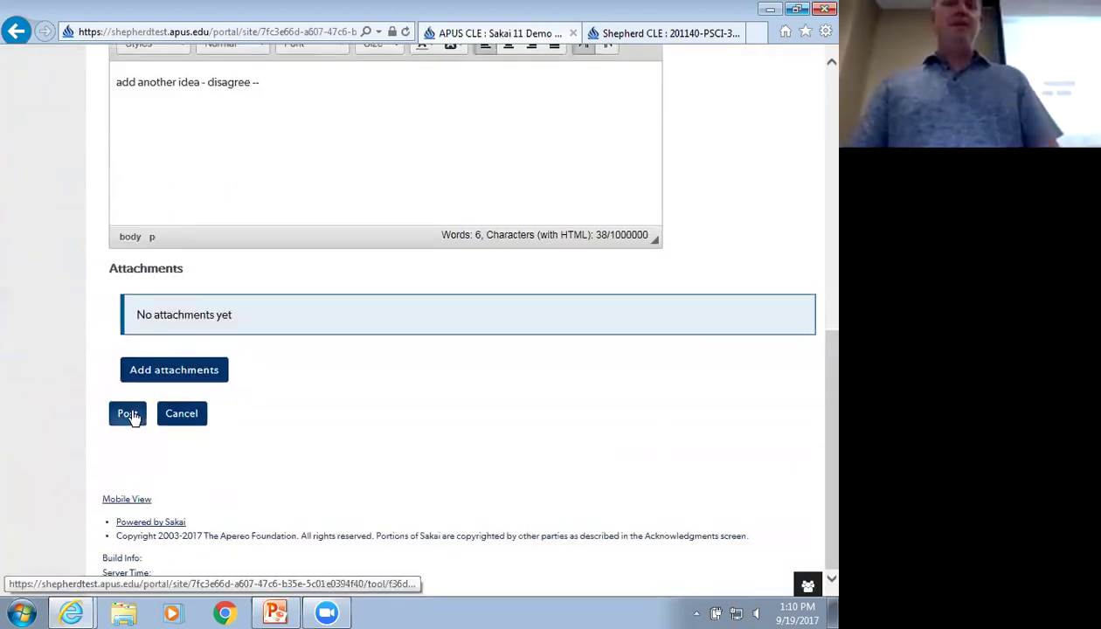
click(128, 412)
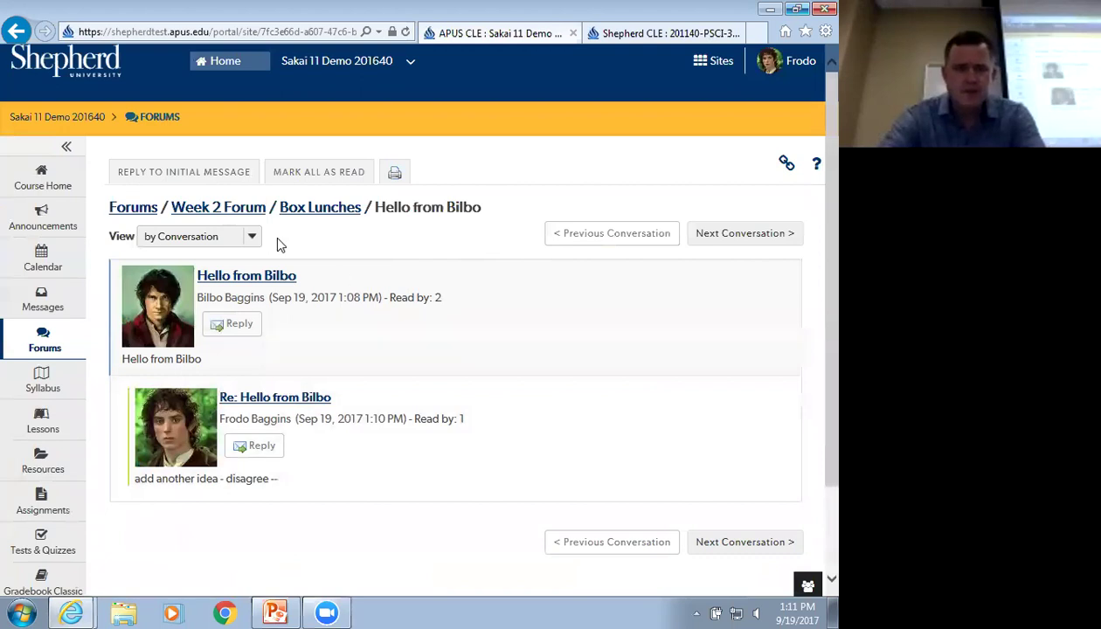
Return to Box Lunches and expand both conversations to show their replies
click(337, 207)
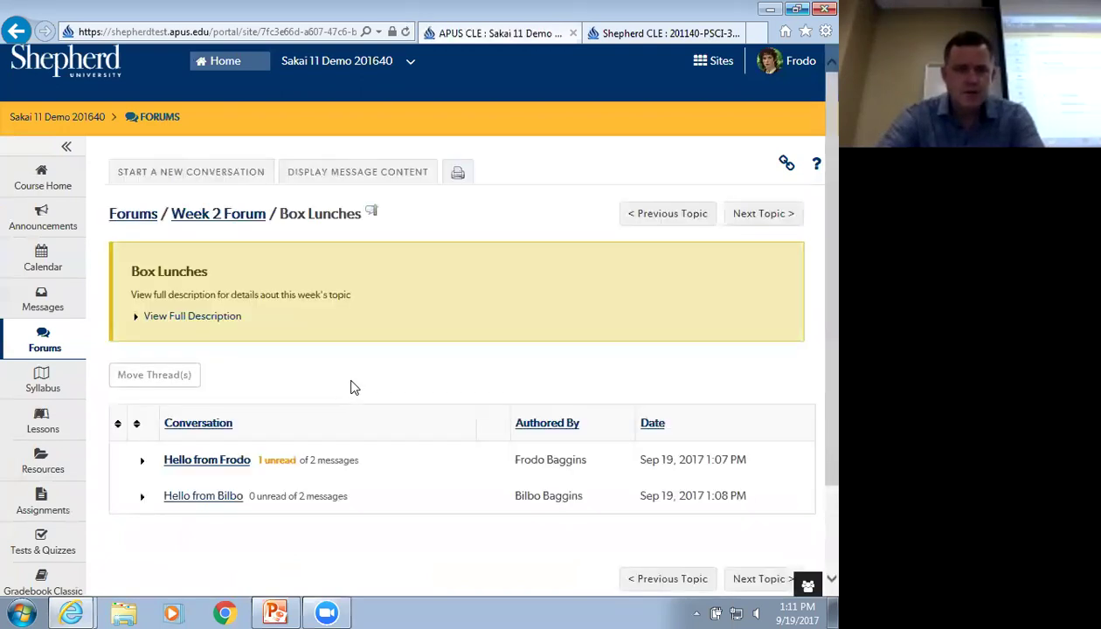
scroll(350, 385, down, 1)
click(140, 381)
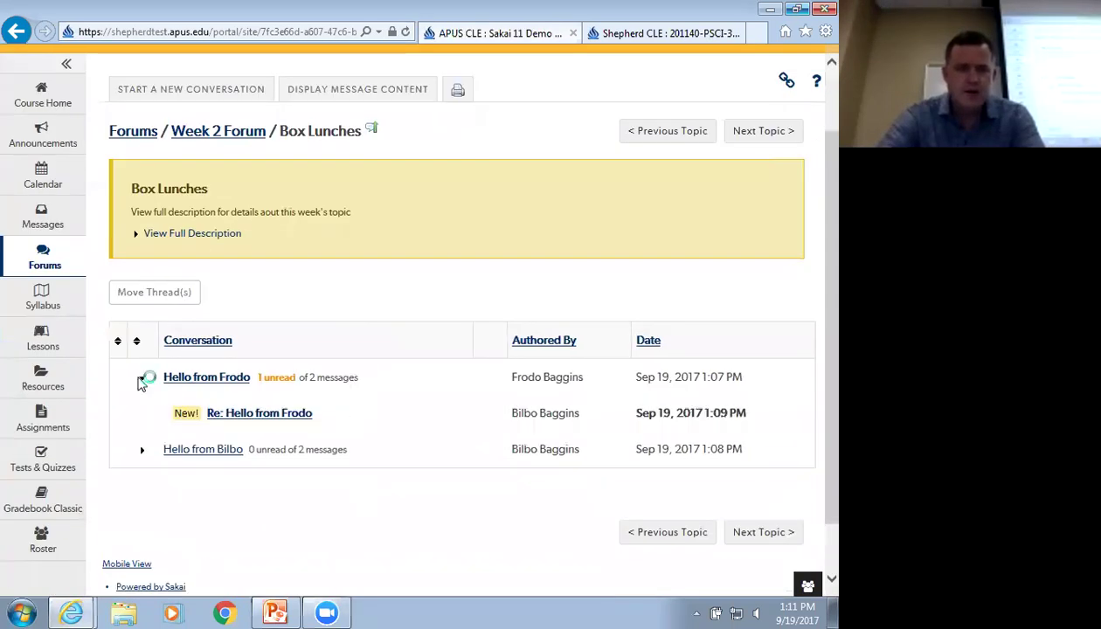
click(142, 383)
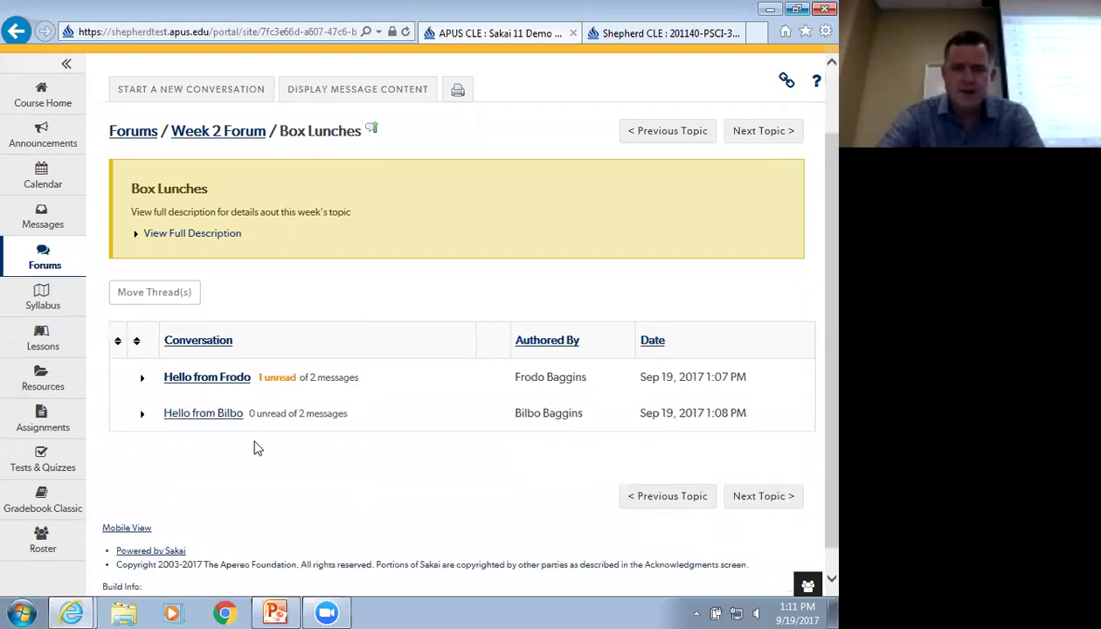
click(141, 416)
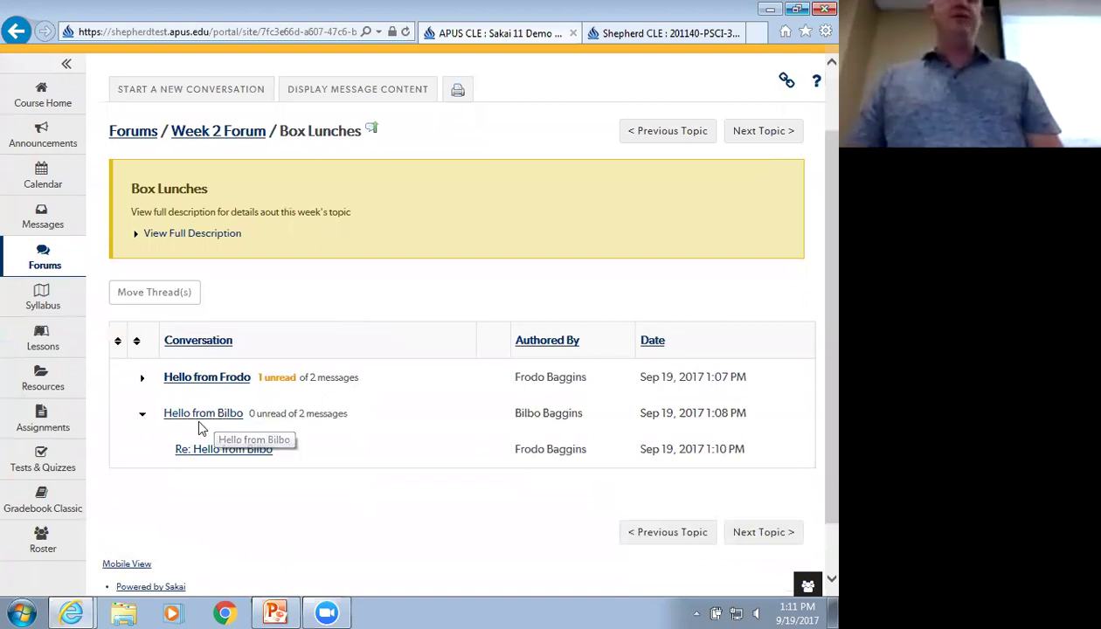
click(143, 378)
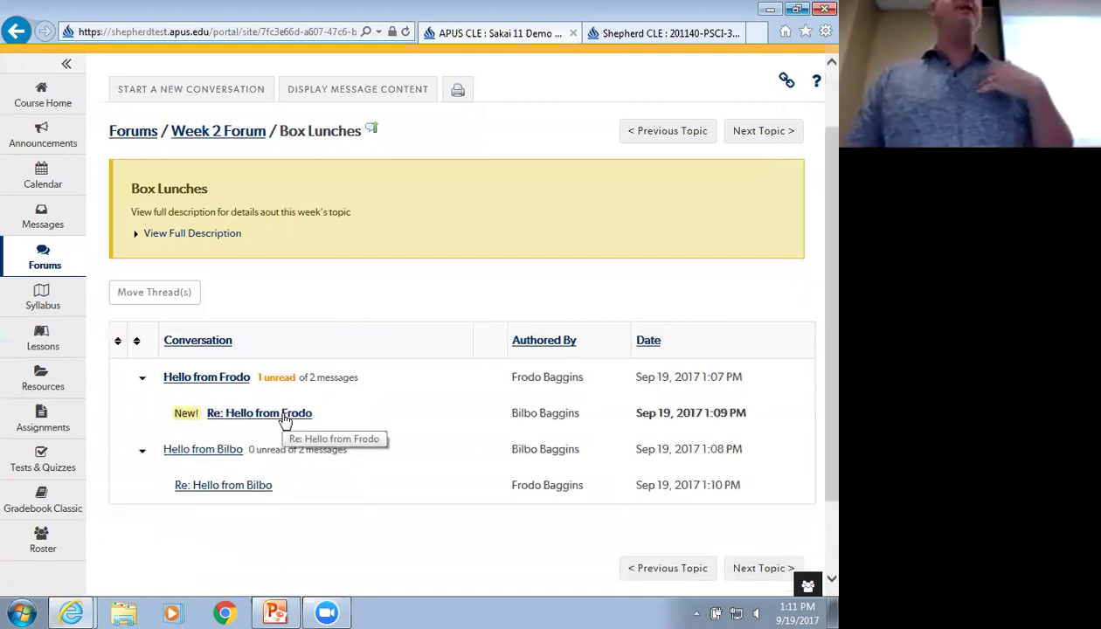
Open the unread reply in the first conversation and start a reply to it
click(285, 417)
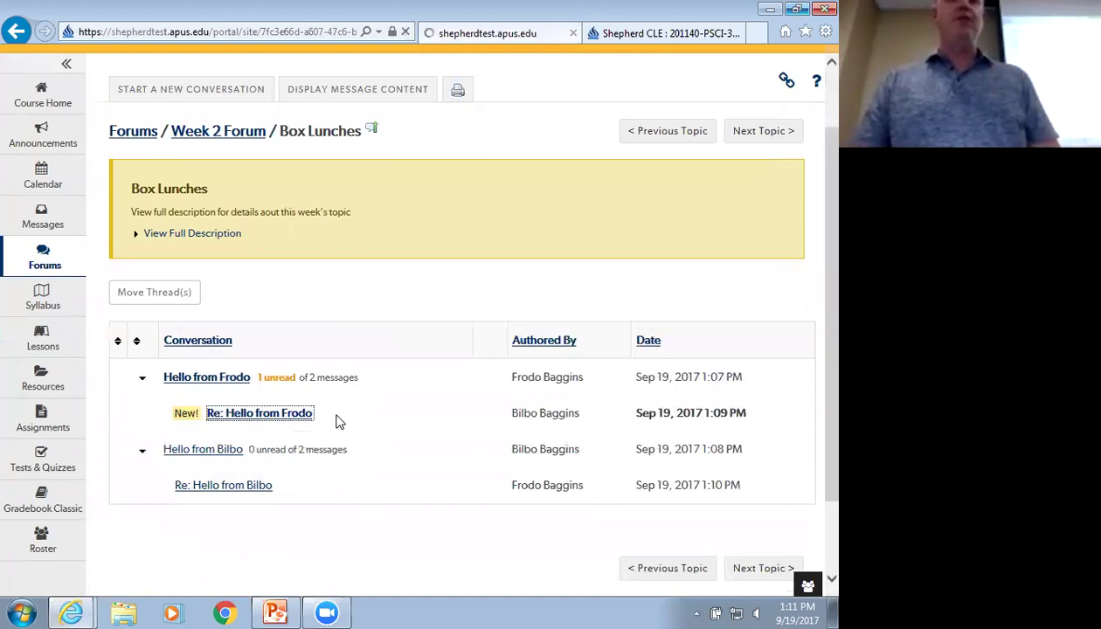
scroll(339, 422, down, 3)
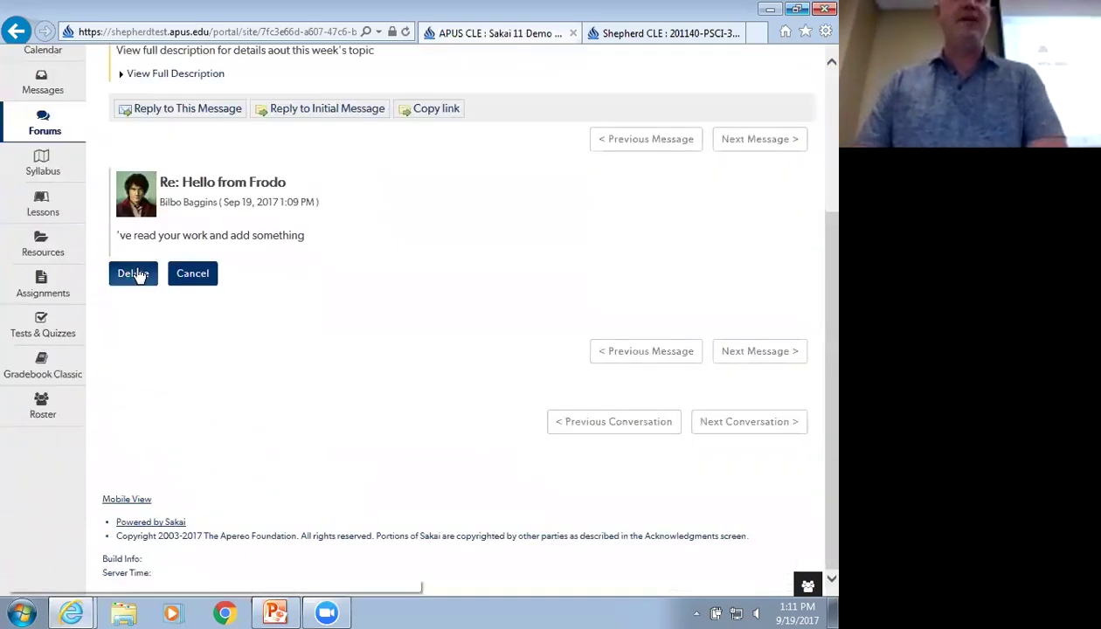
scroll(286, 364, up, 2)
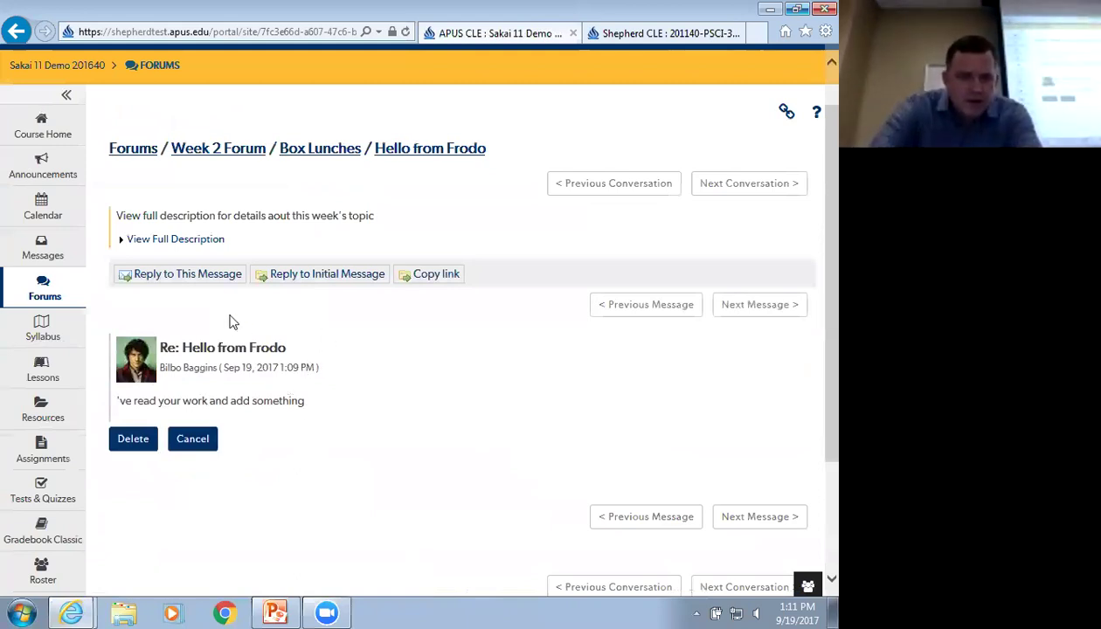
click(196, 281)
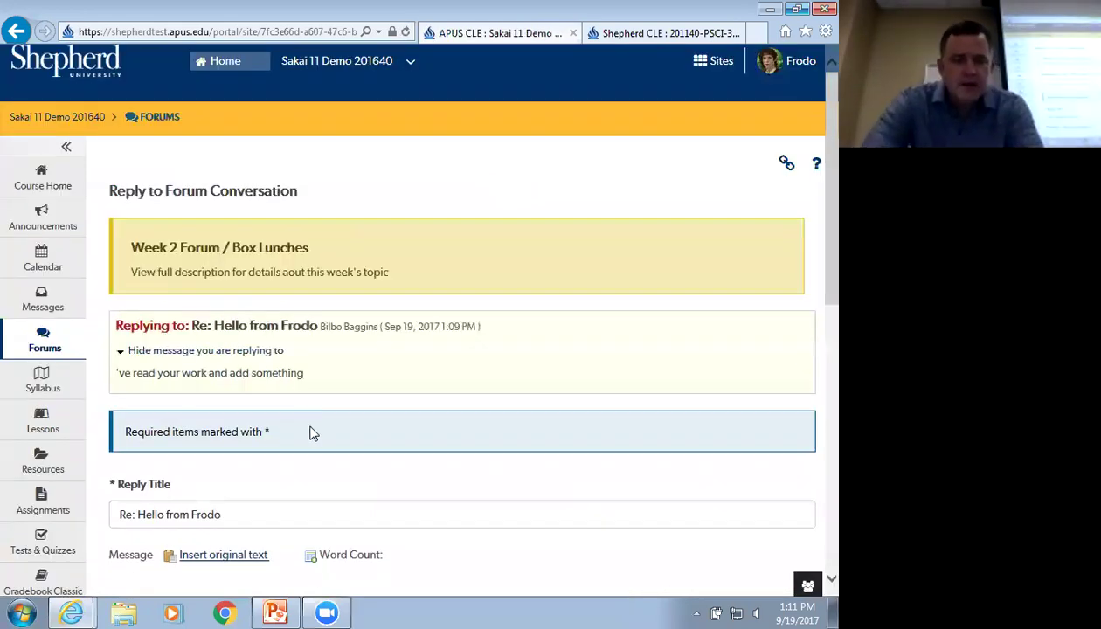
Post the reply 'back n' forth' beneath the second student's response
scroll(310, 432, down, 5)
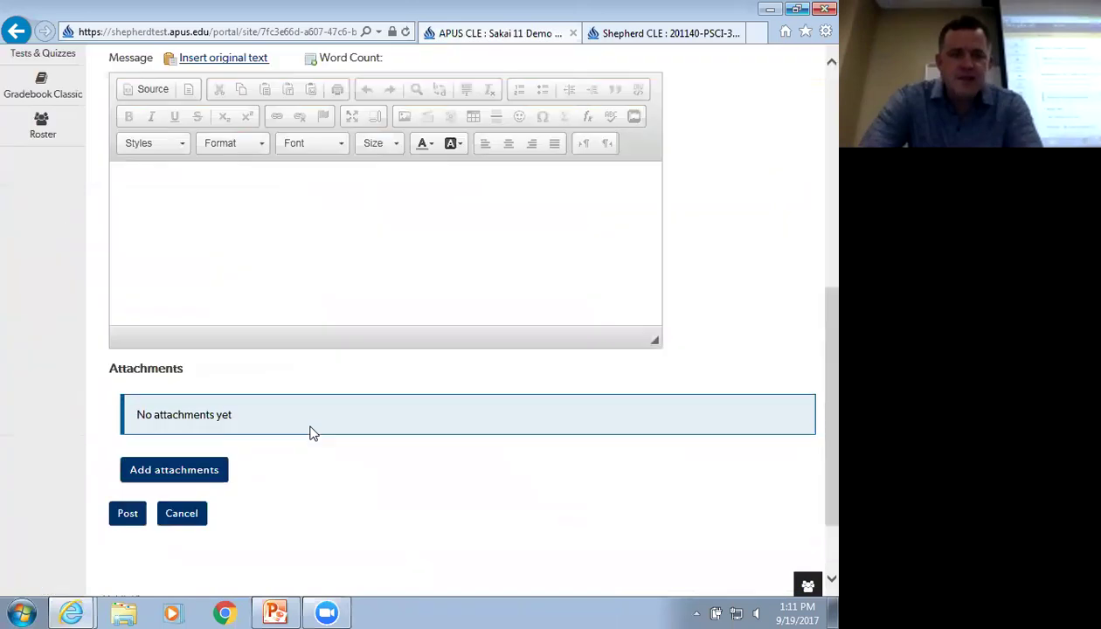
click(234, 248)
text(back n' forth)
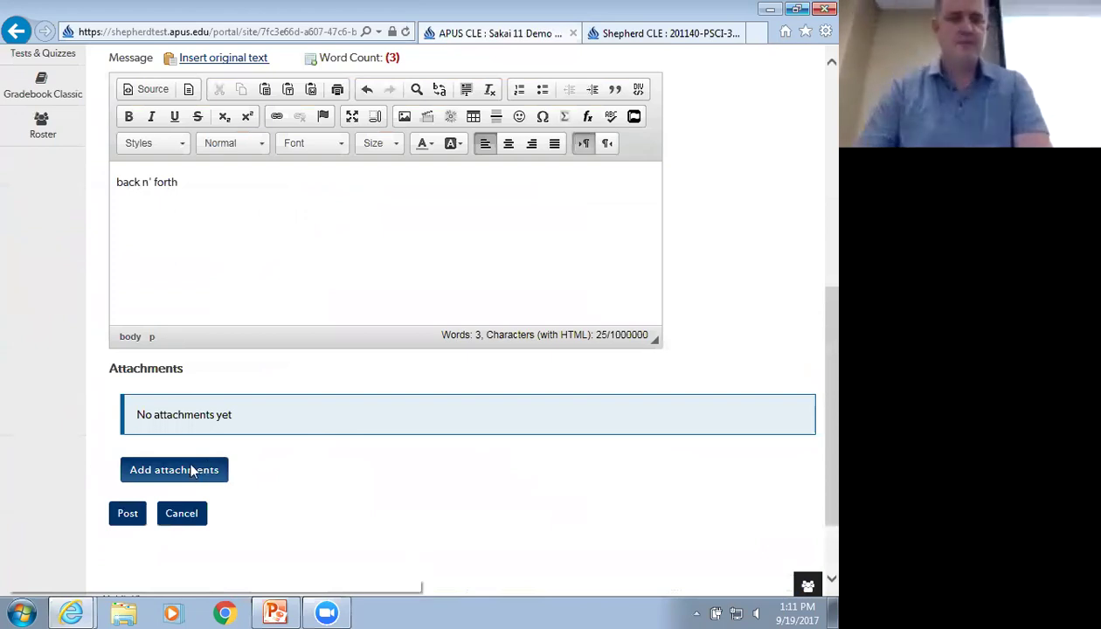
click(128, 514)
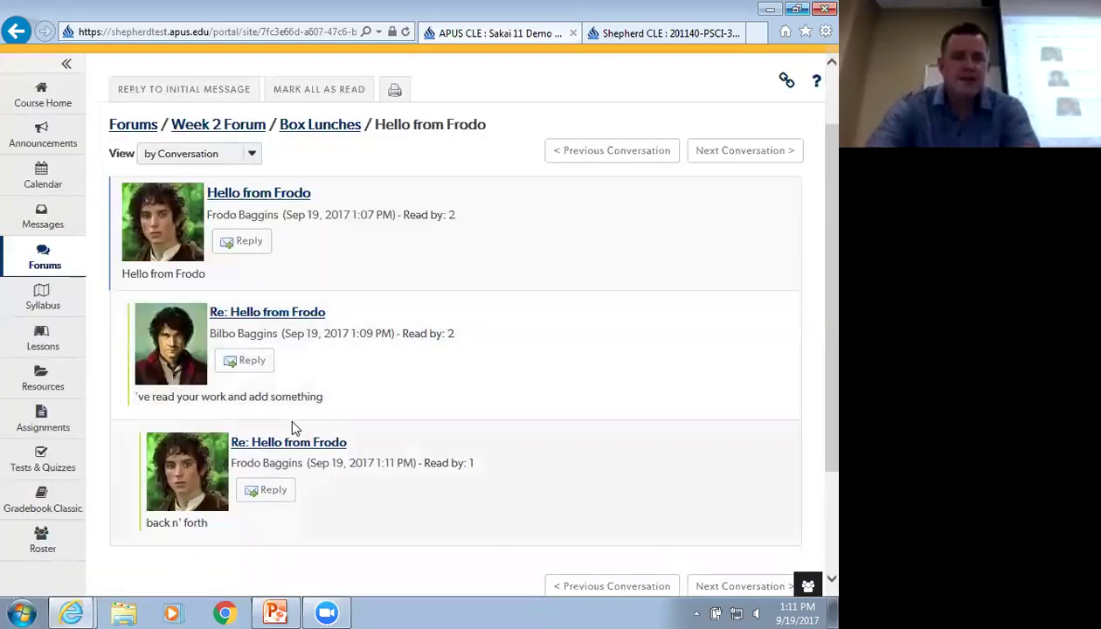
scroll(290, 426, up, 1)
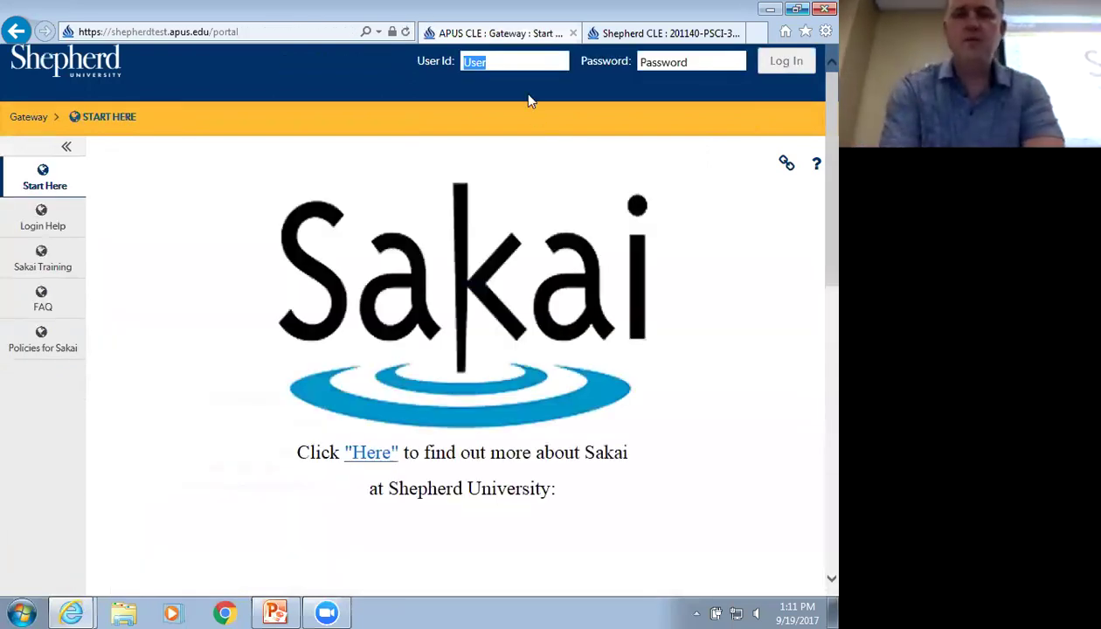
Sign in with another account, re-entering the password after a failed attempt, and open Sakai 11 Demo 201640
click(492, 60)
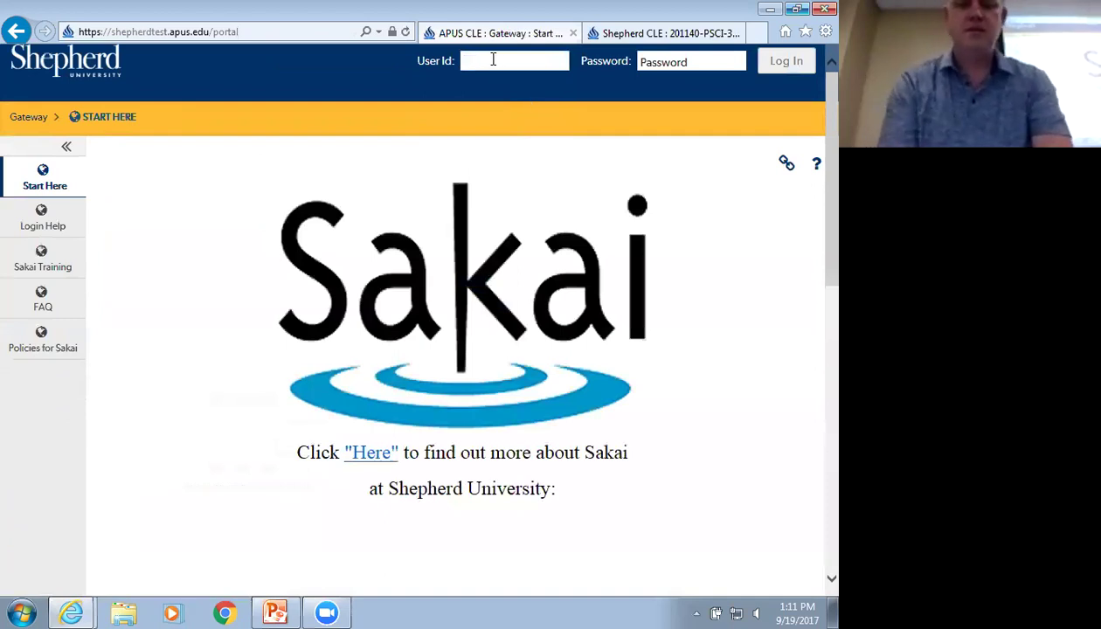
text(jdom)
key(Tab)
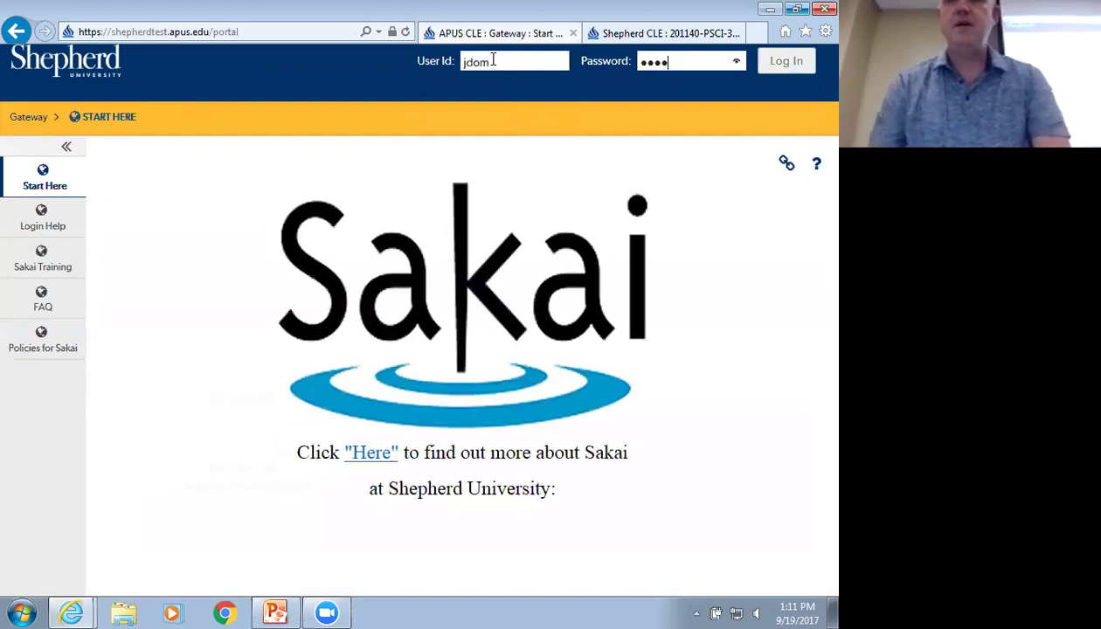
click(790, 63)
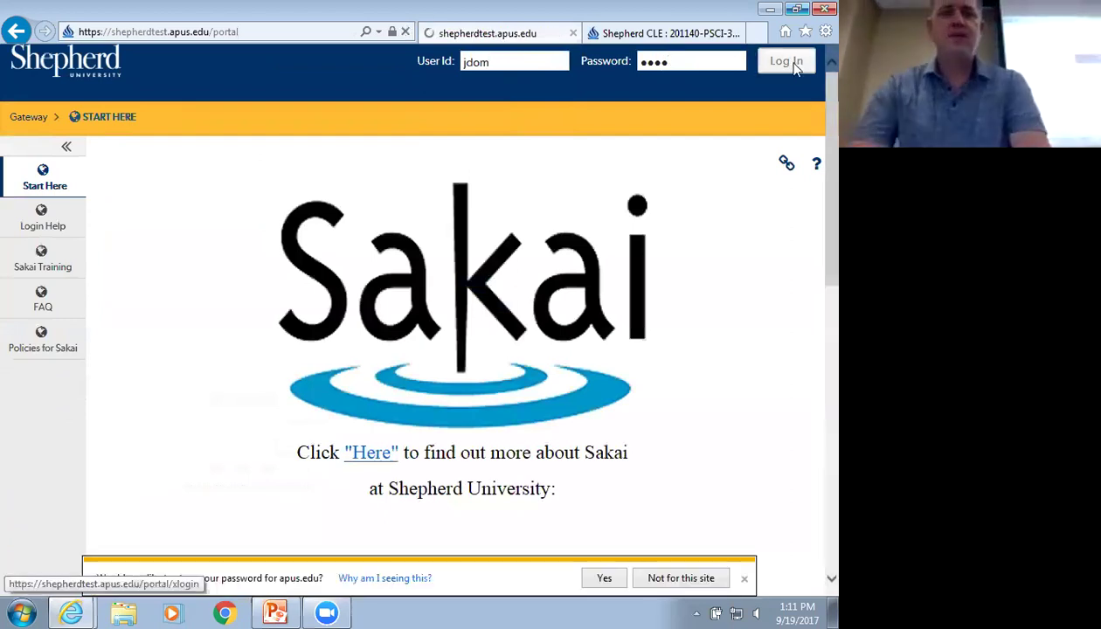
click(351, 418)
text(••••••••••)
key(Return)
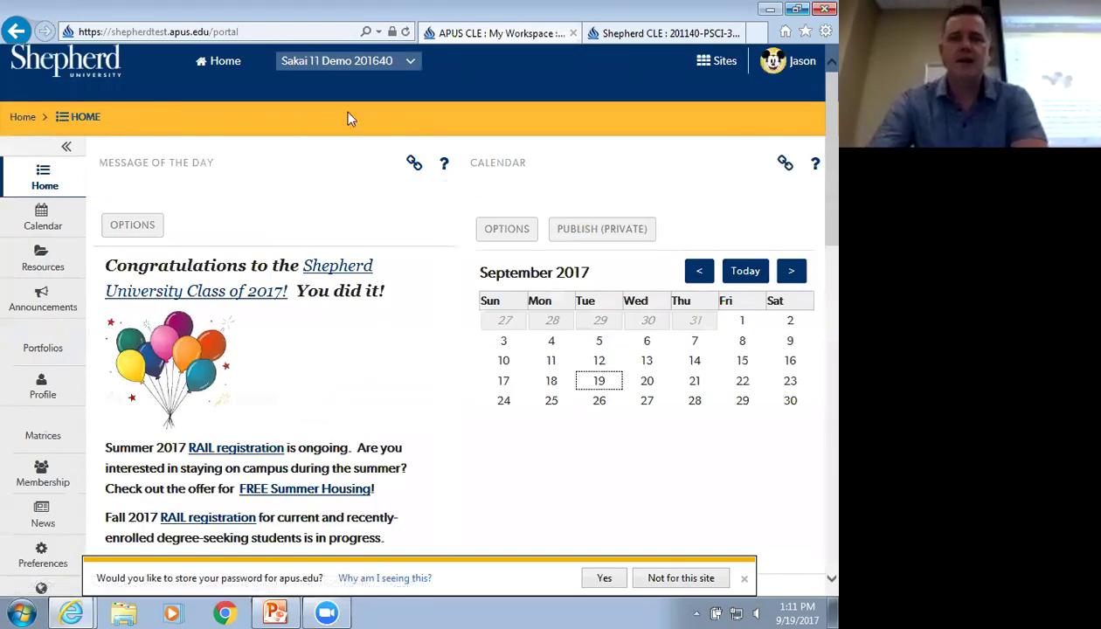
click(341, 64)
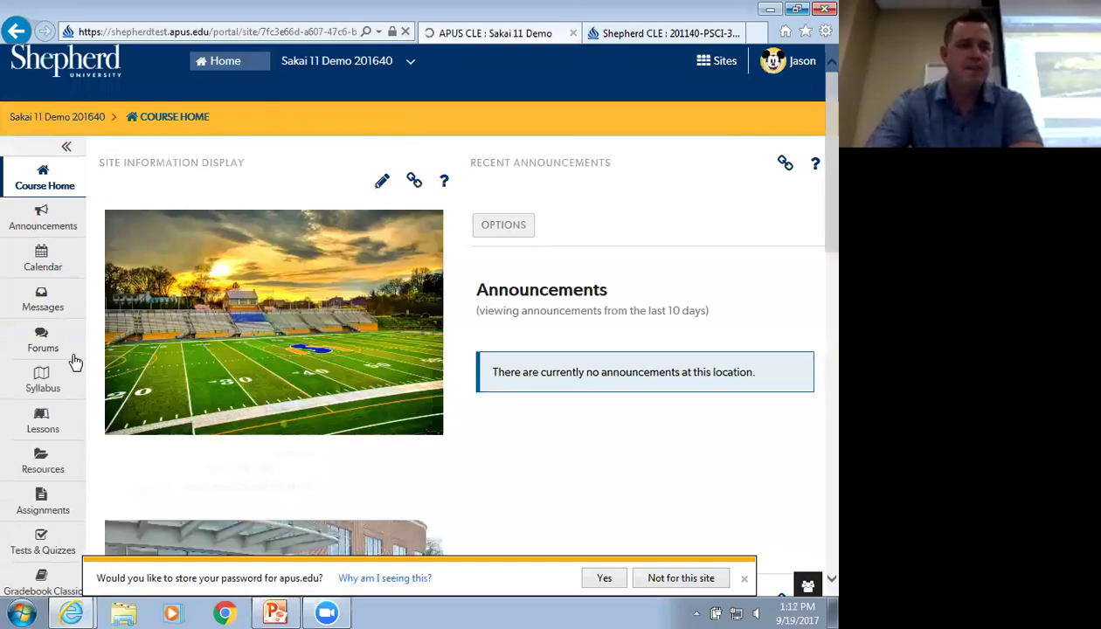
In the course Forums, open Box Lunches and view the three-message Hello from Frodo conversation
click(73, 351)
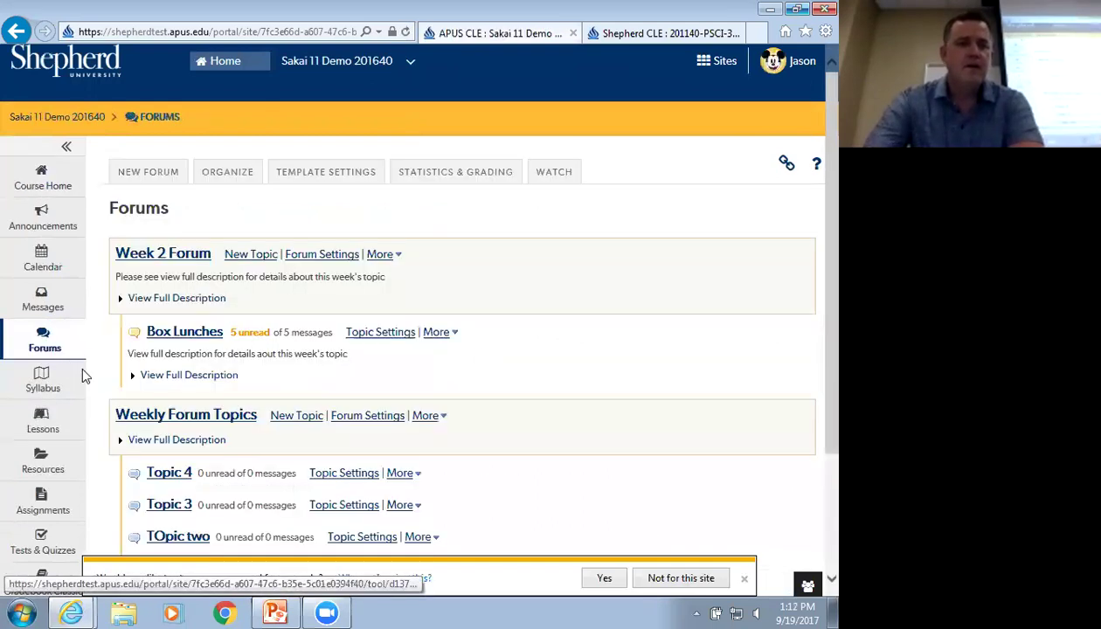
click(202, 332)
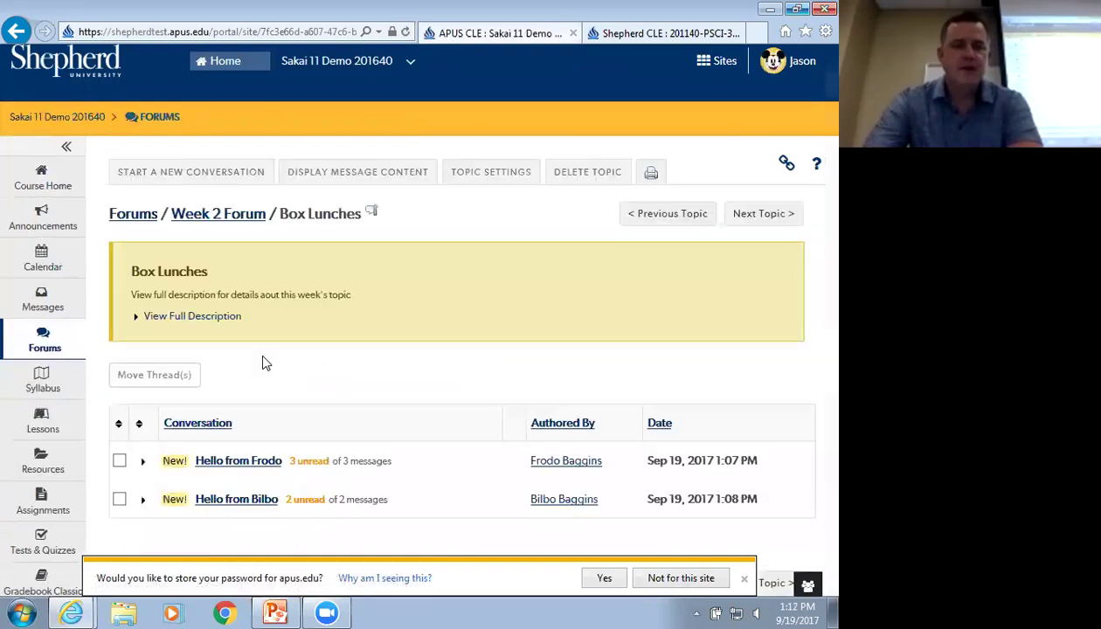
scroll(263, 361, down, 1)
click(143, 379)
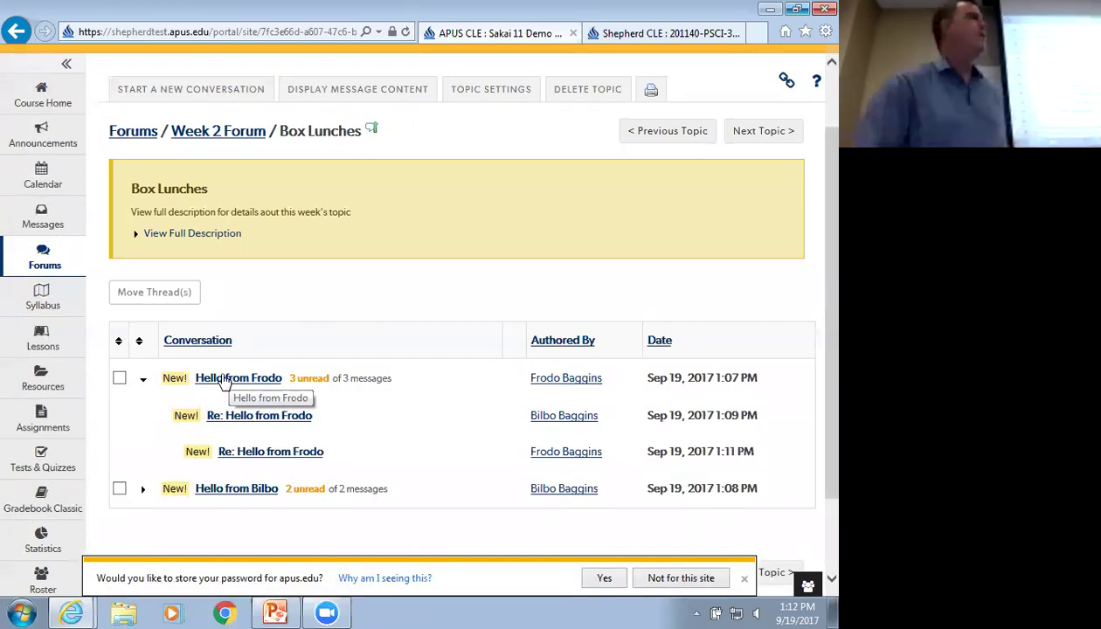
click(227, 379)
scroll(264, 364, down, 2)
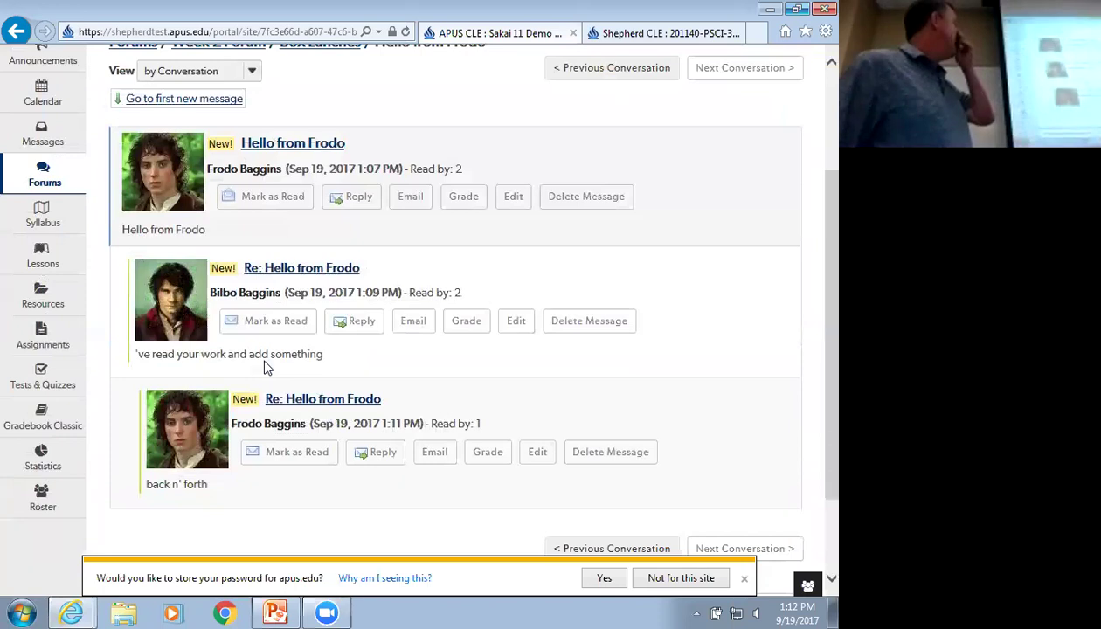
scroll(257, 352, up, 1)
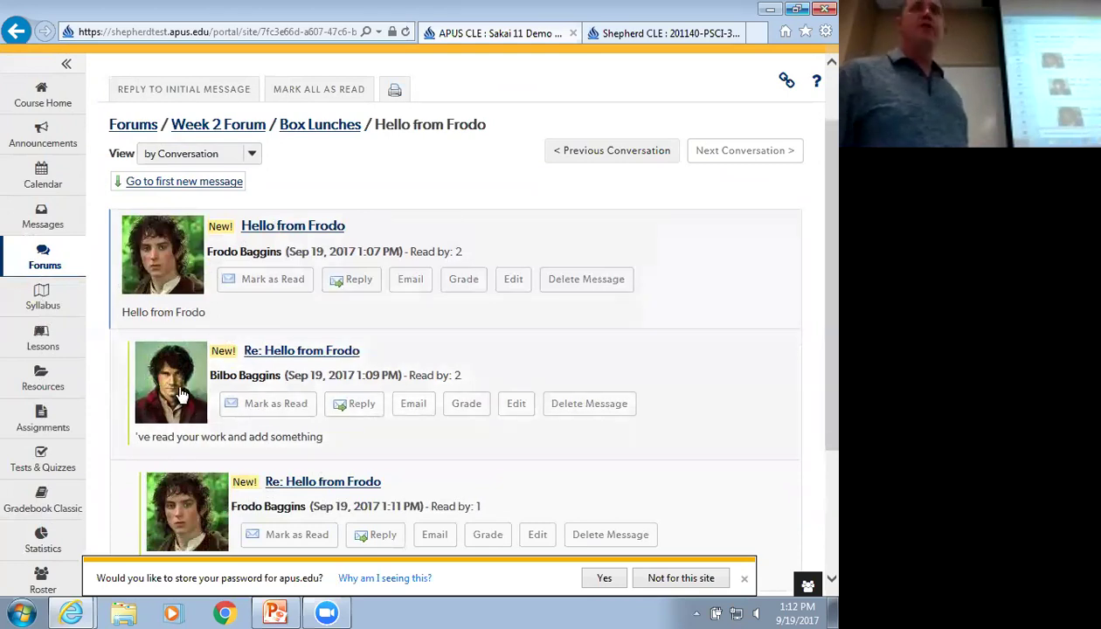
scroll(179, 396, down, 2)
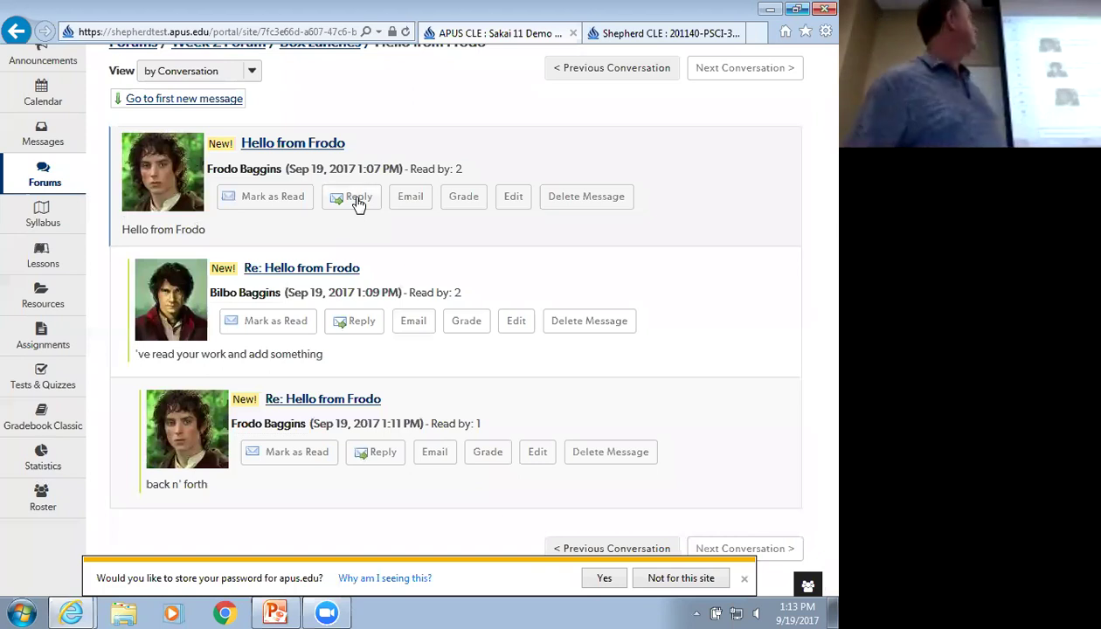
Post a reply reading 'hello' to the opening message of Hello from Frodo
click(358, 200)
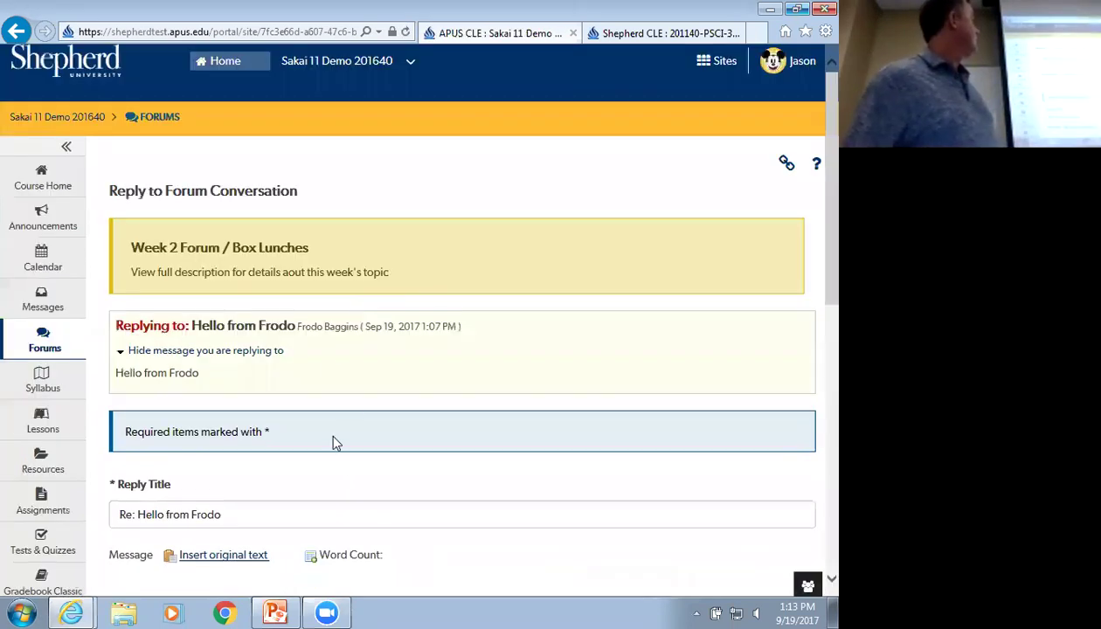
scroll(551, 409, down, 3)
click(397, 436)
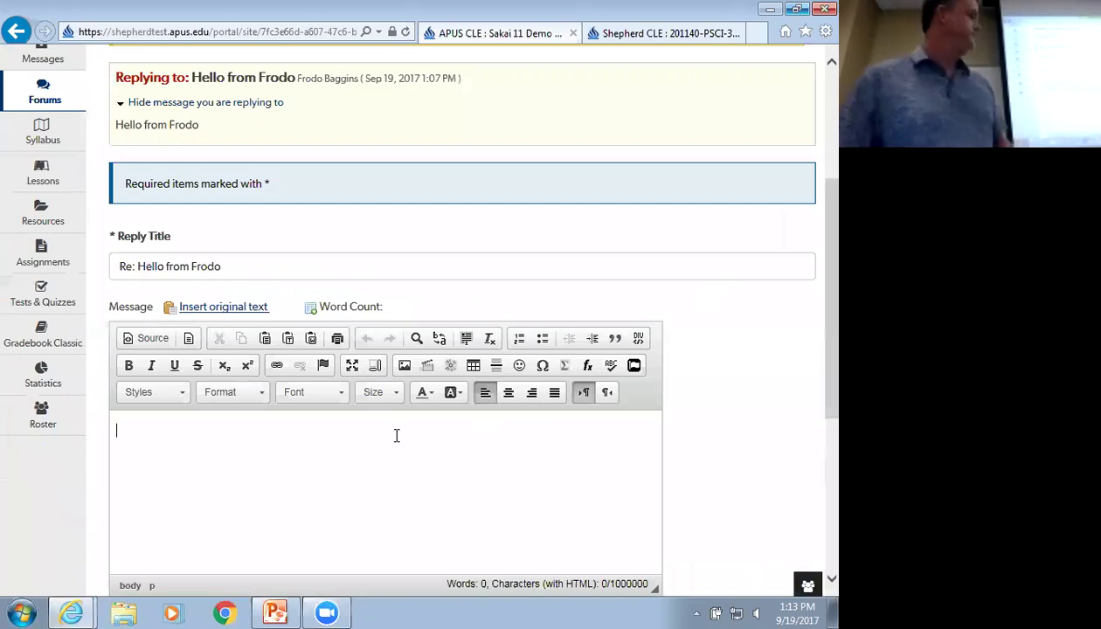
text(hello)
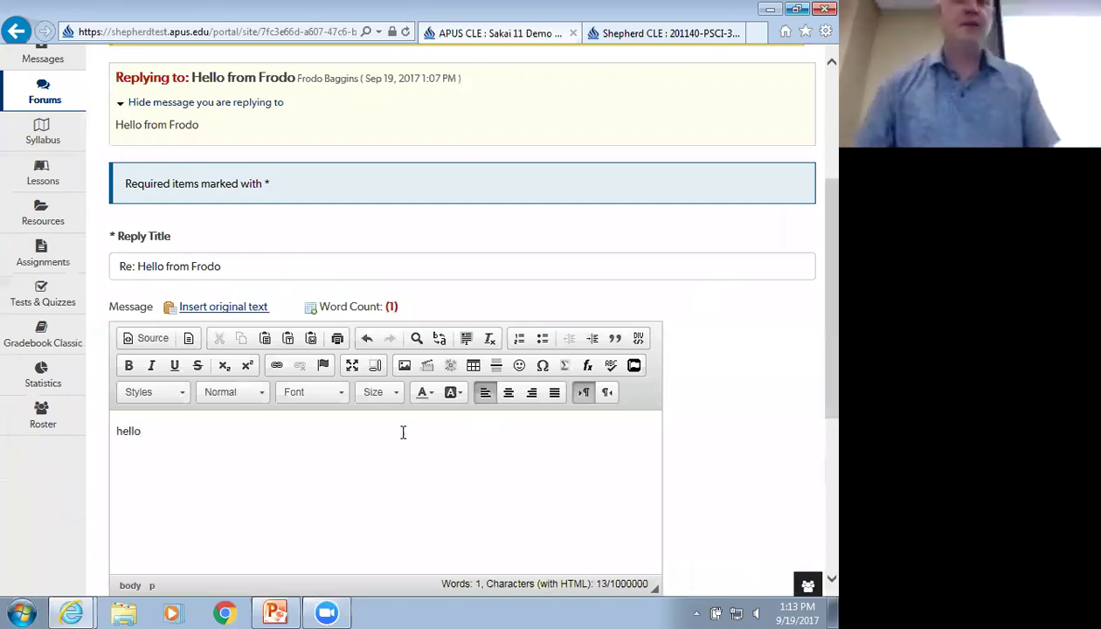
scroll(403, 433, down, 4)
click(128, 411)
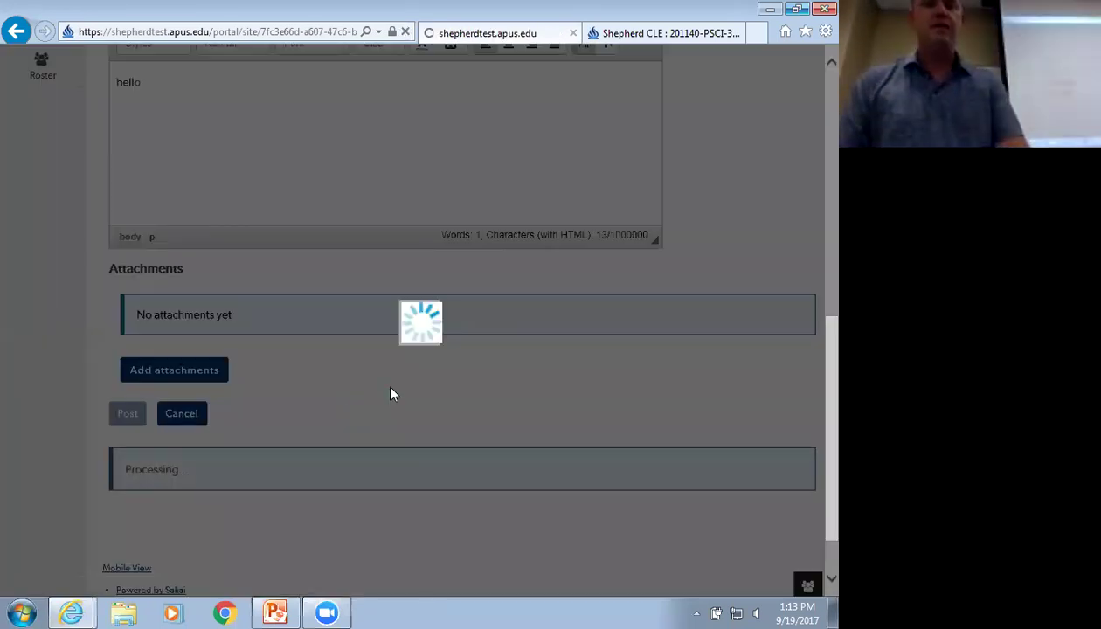
scroll(417, 413, down, 5)
scroll(295, 381, up, 3)
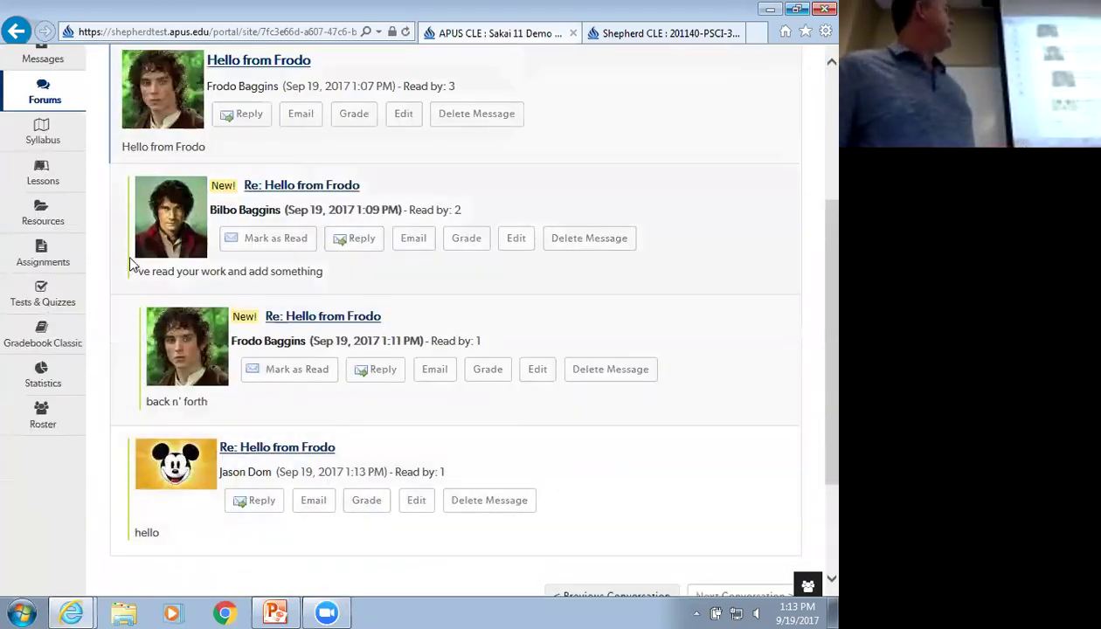
scroll(614, 281, up, 3)
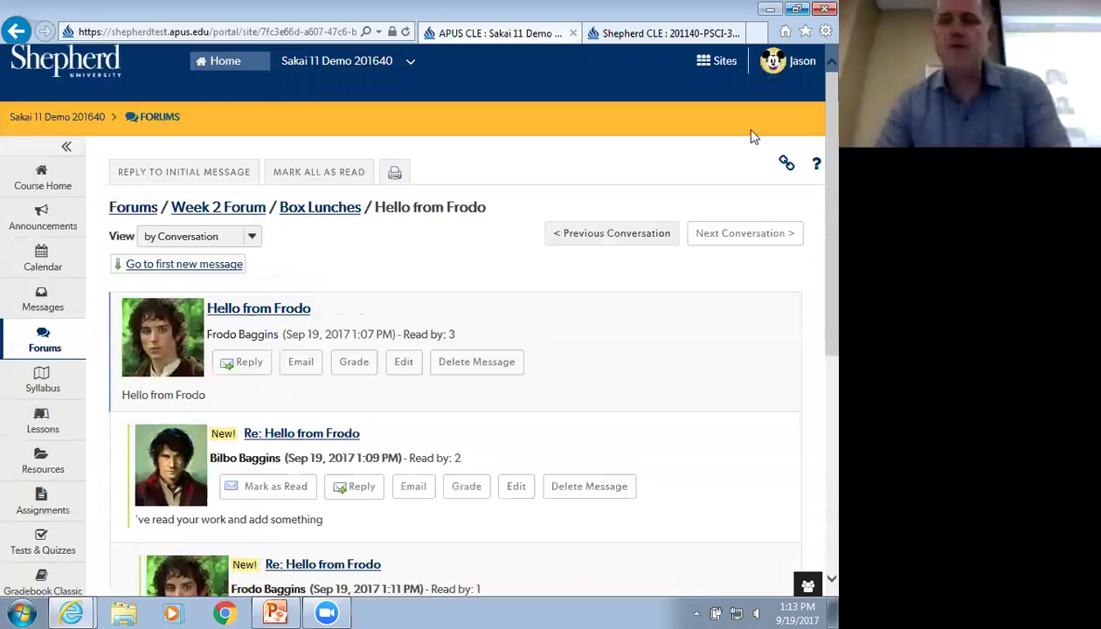
Sign out, then log back in with the instructor's user ID and password
click(784, 61)
click(686, 288)
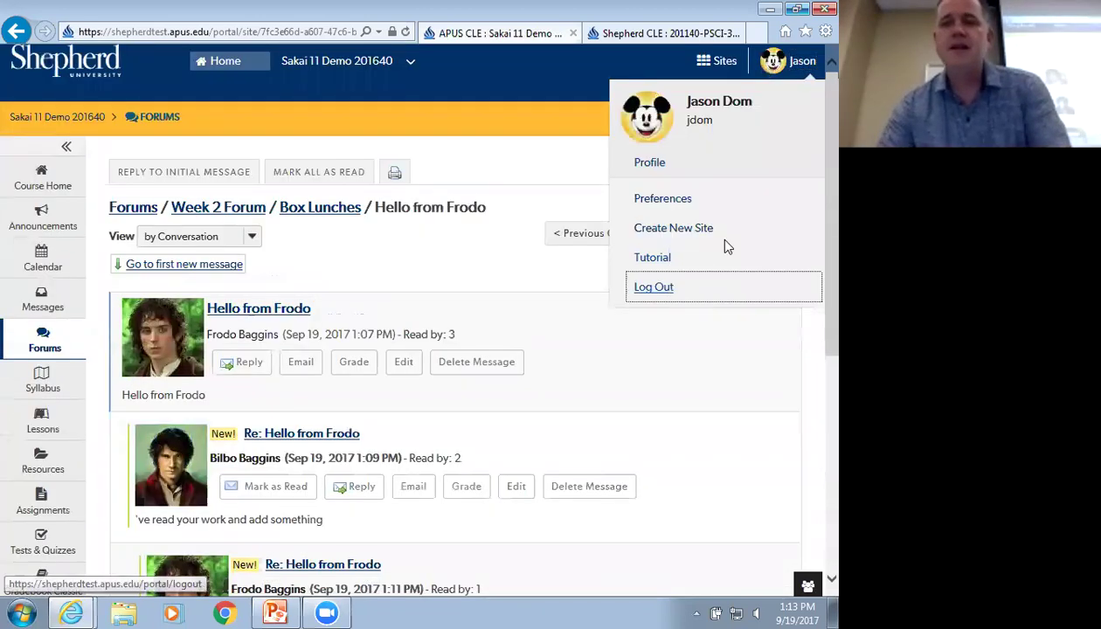
text(jdom)
key(Tab)
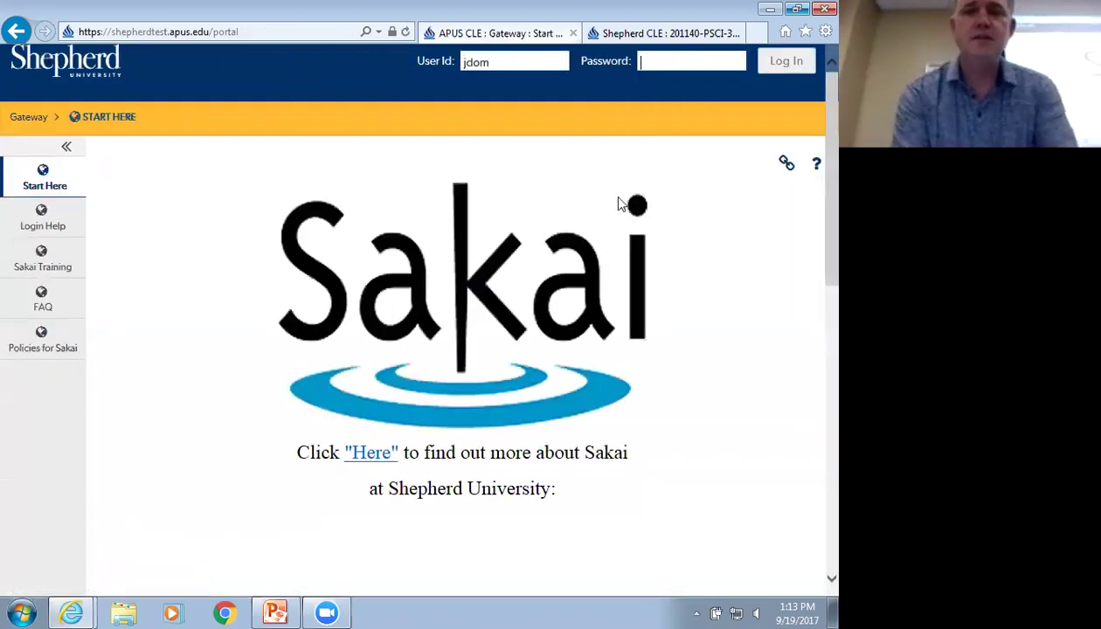
text(***********)
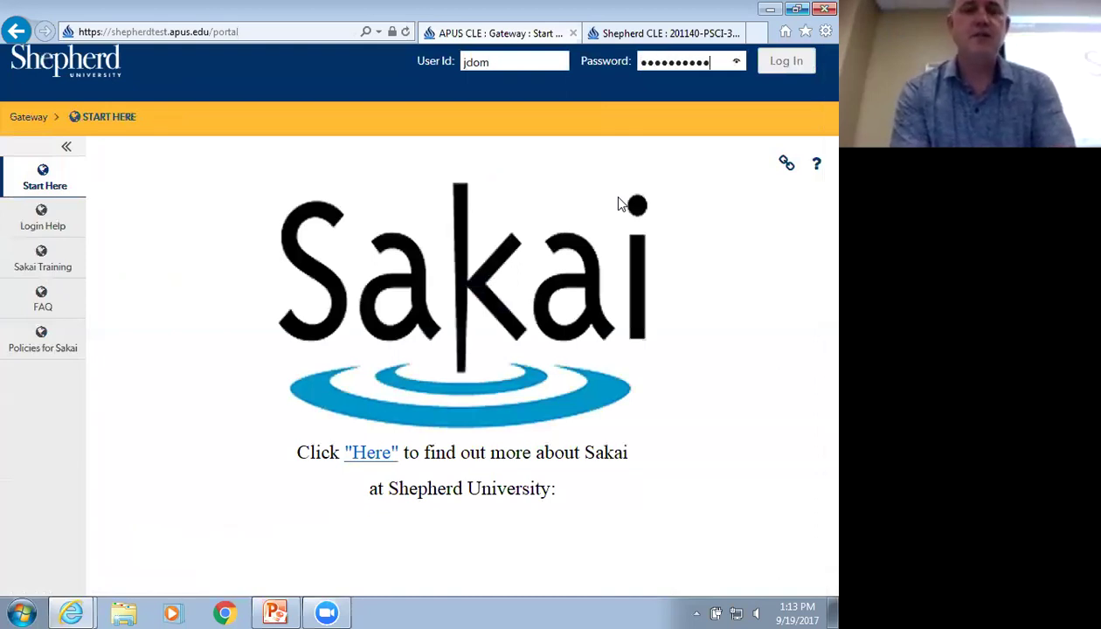
key(Return)
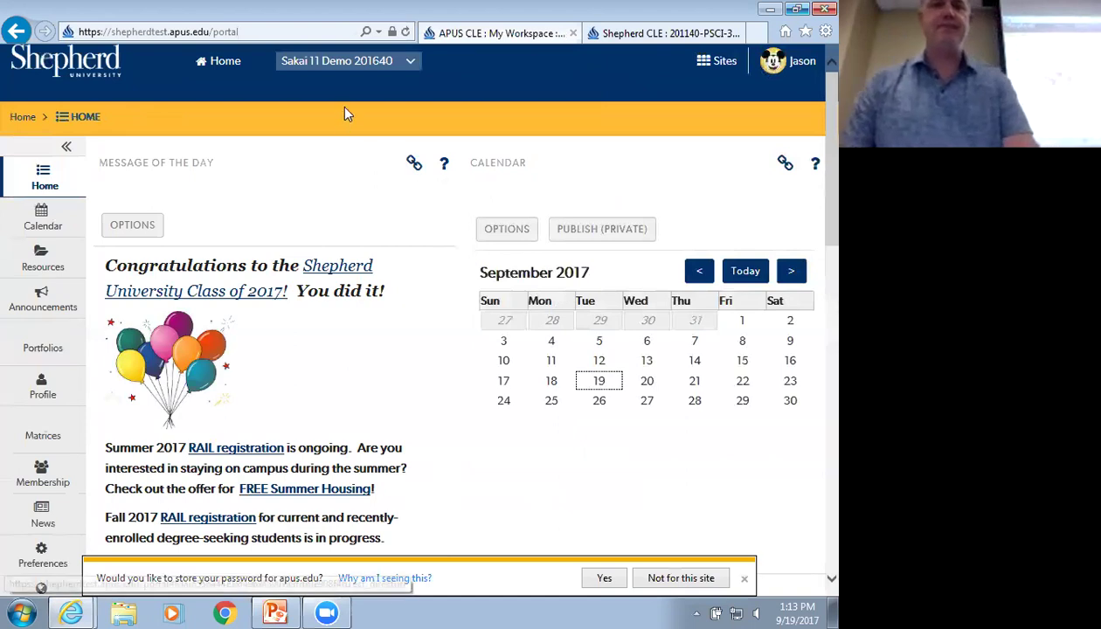
In the course's Box Lunches topic, expand Hello from Frodo and open the new hello reply
click(354, 63)
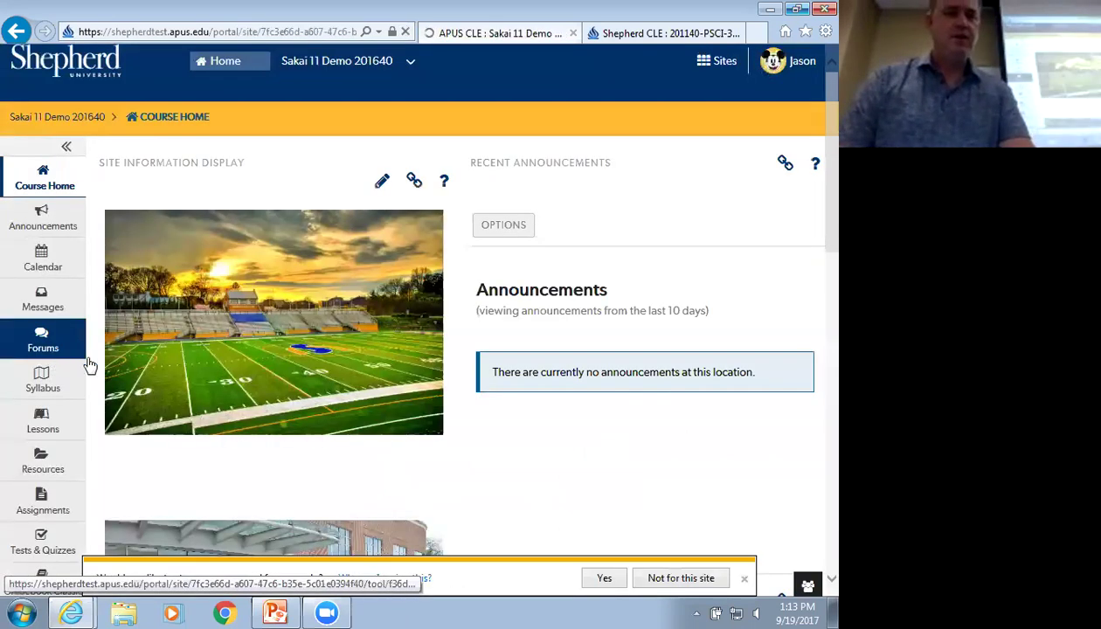
drag(44, 385, 45, 356)
click(44, 350)
scroll(91, 388, down, 1)
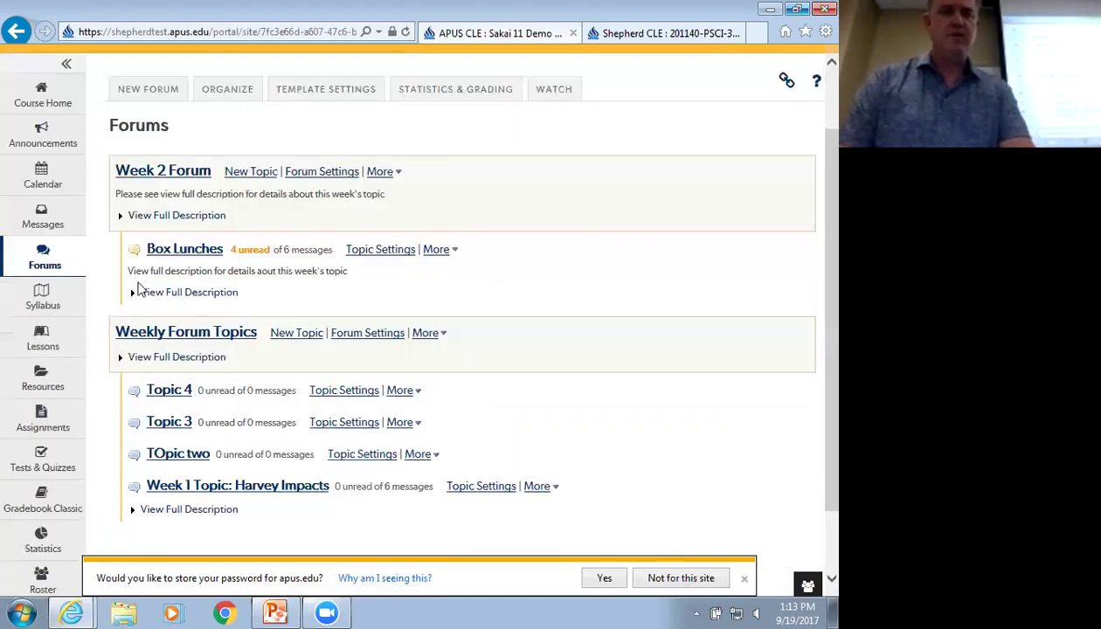
click(171, 251)
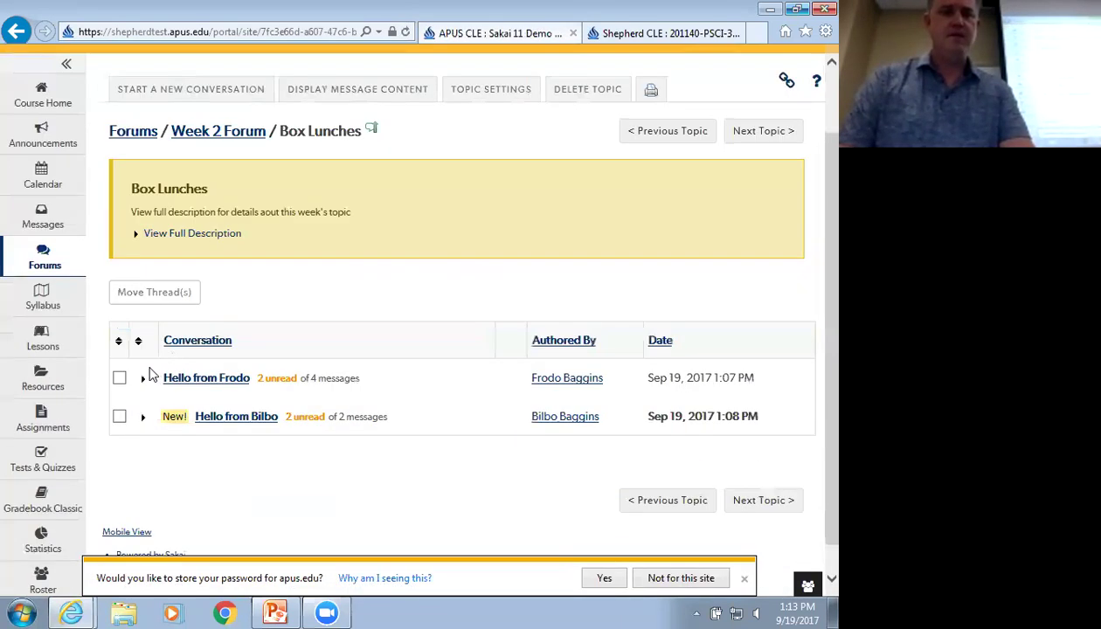
click(144, 379)
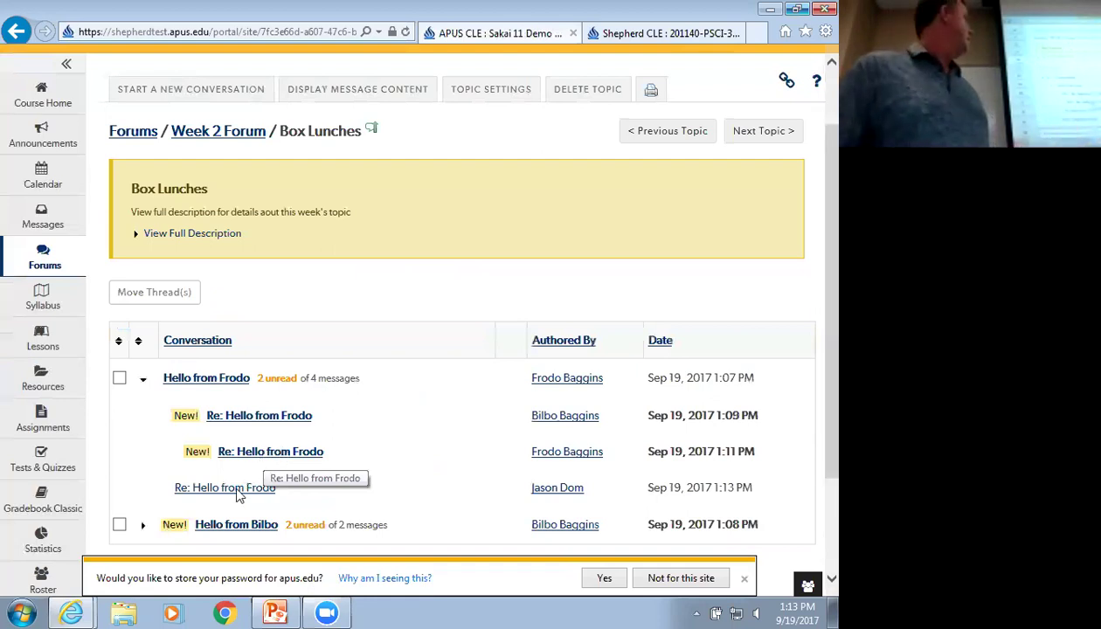
click(201, 493)
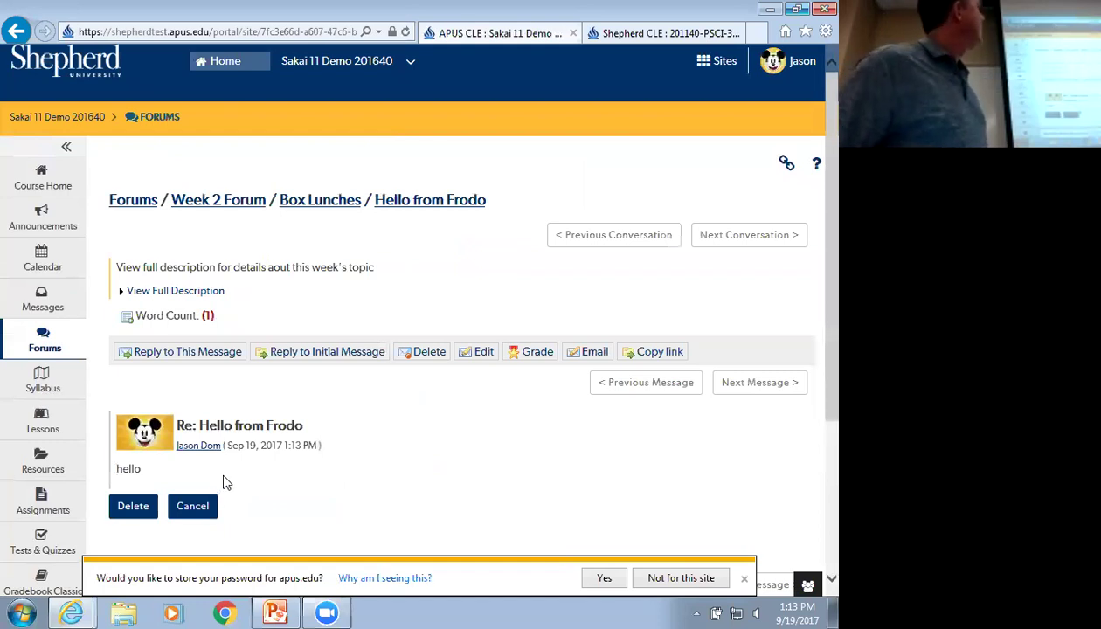
Sign out and log in with the student's user ID and password
click(802, 68)
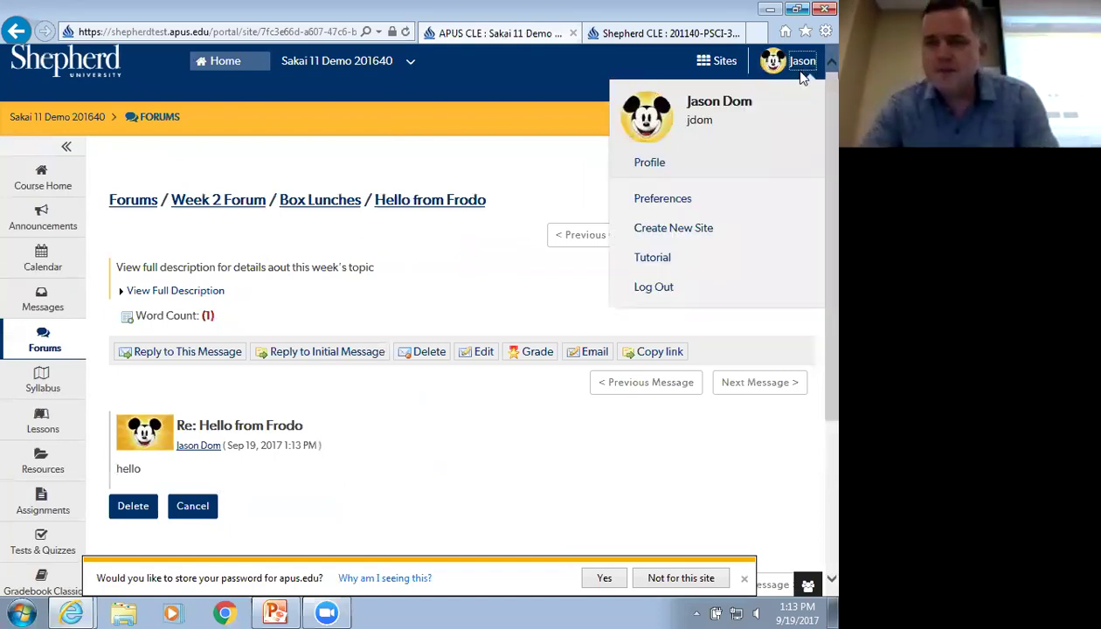
click(654, 287)
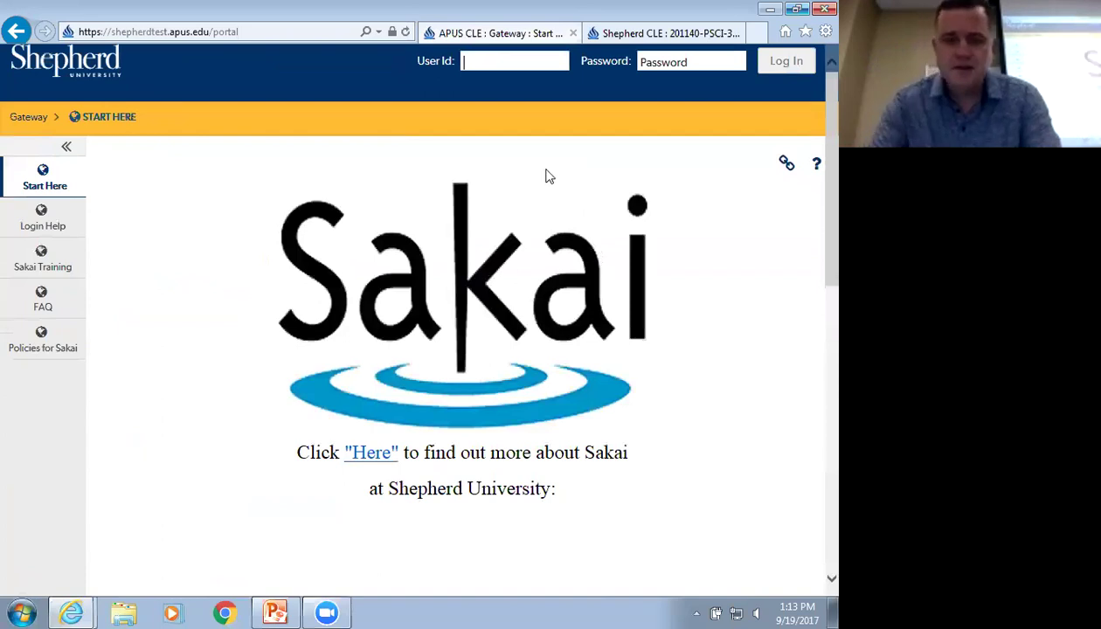
text(fbagg)
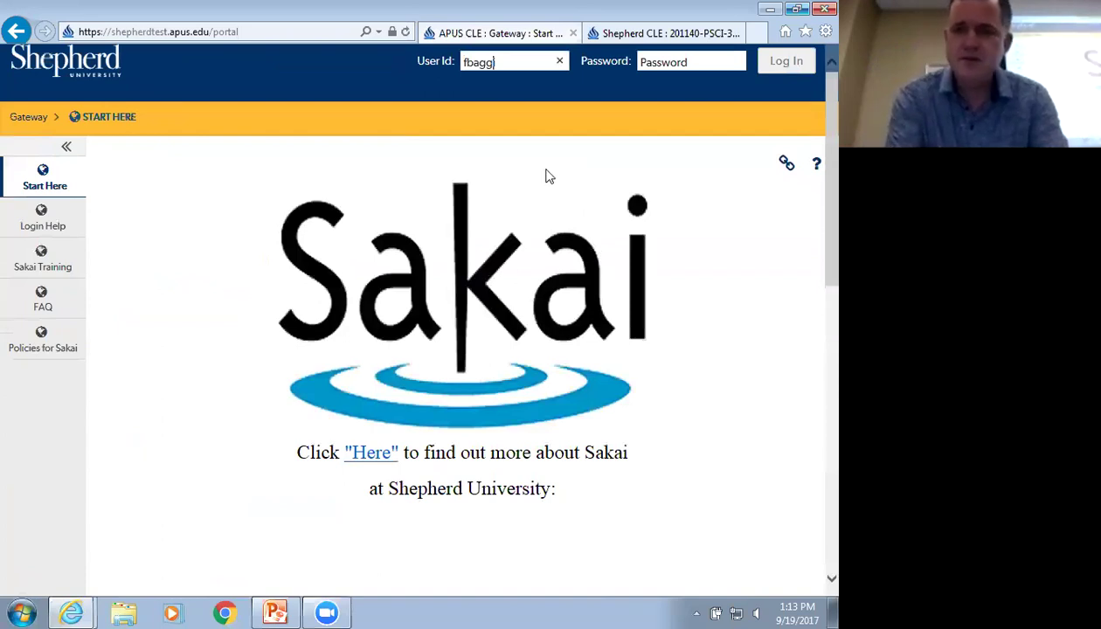
text(ins)
key(Tab)
text(pass)
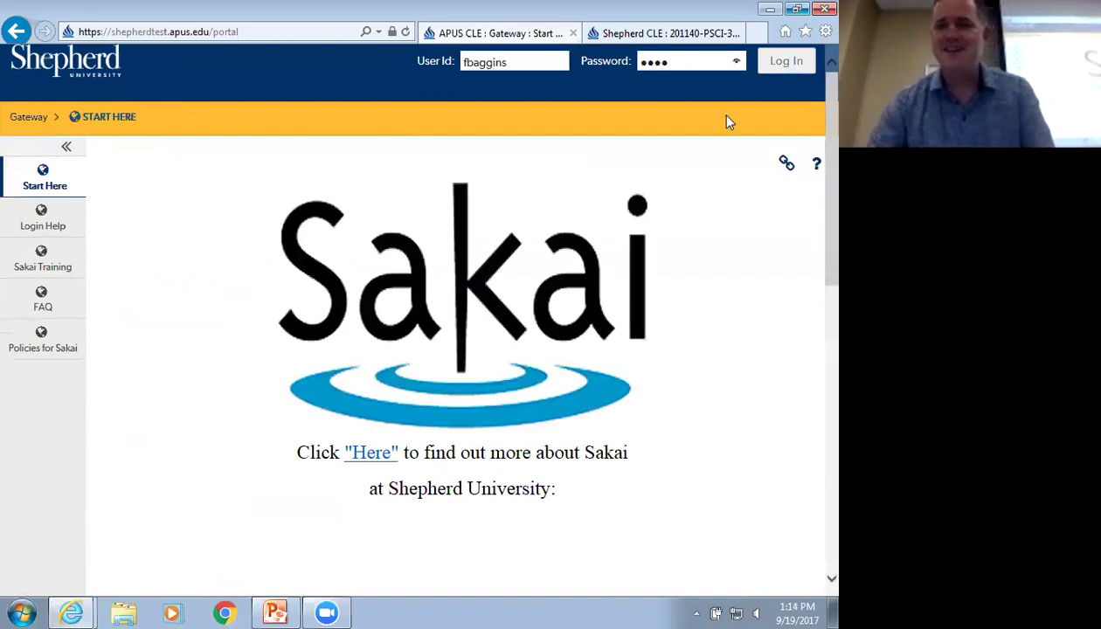
click(787, 62)
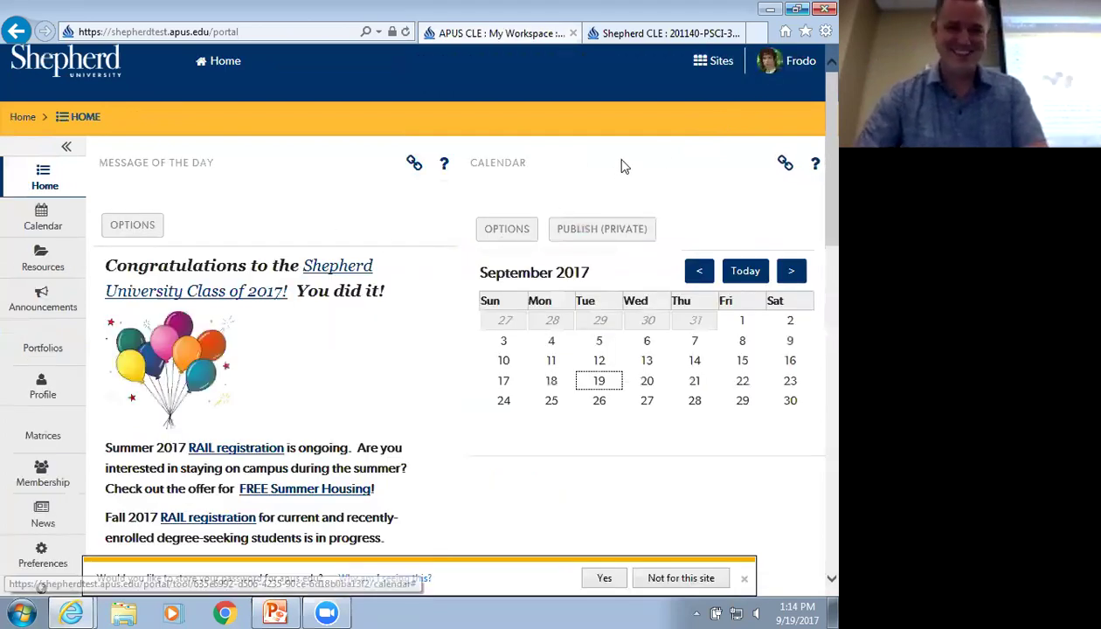
Open the Sakai 11 Demo 201640 site and its Forums page
click(713, 60)
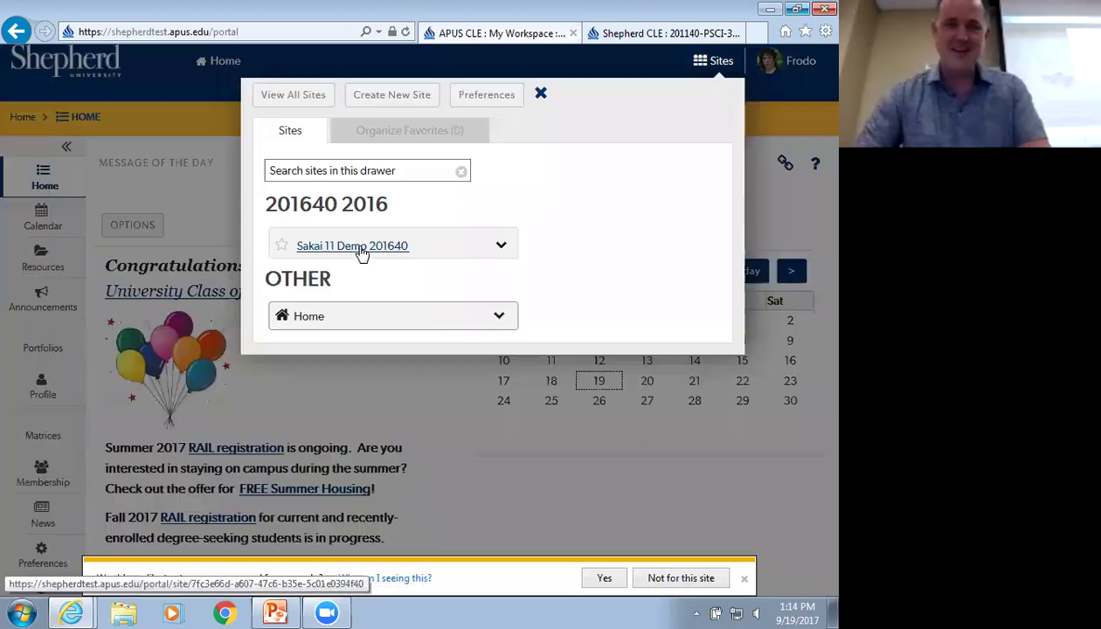
click(361, 254)
click(43, 341)
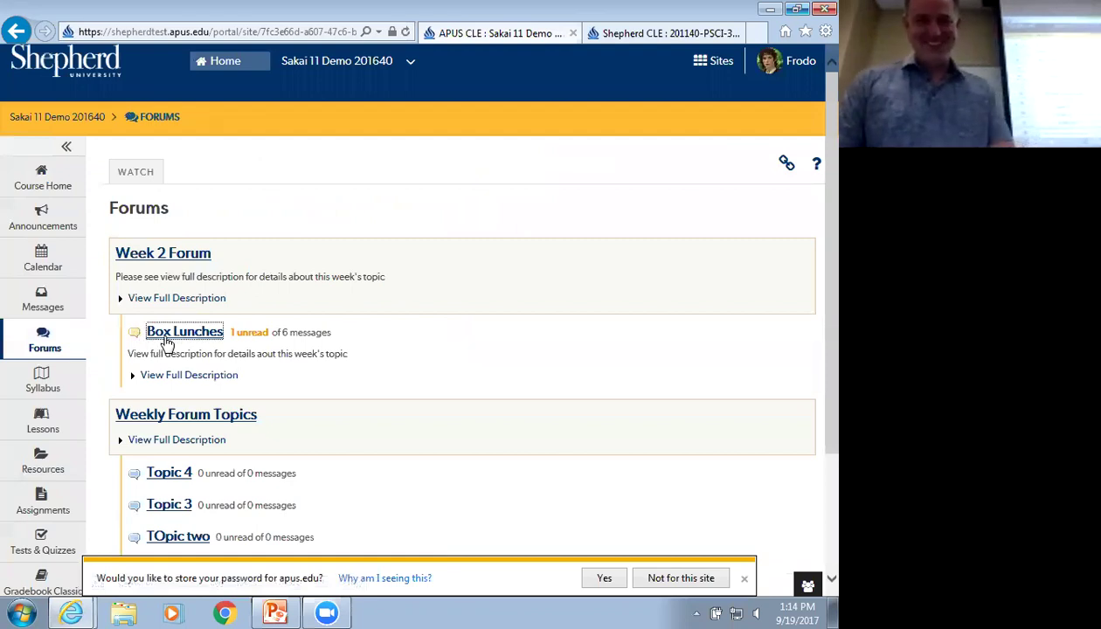
Open the first conversation in the Box Lunches topic
click(172, 333)
scroll(249, 424, down, 1)
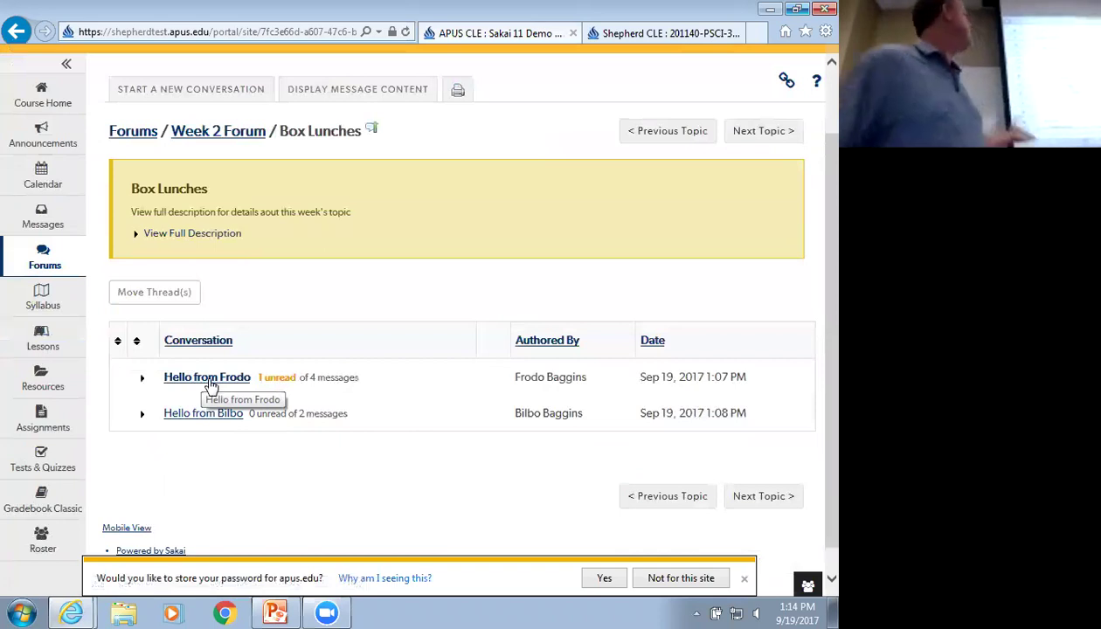
click(212, 388)
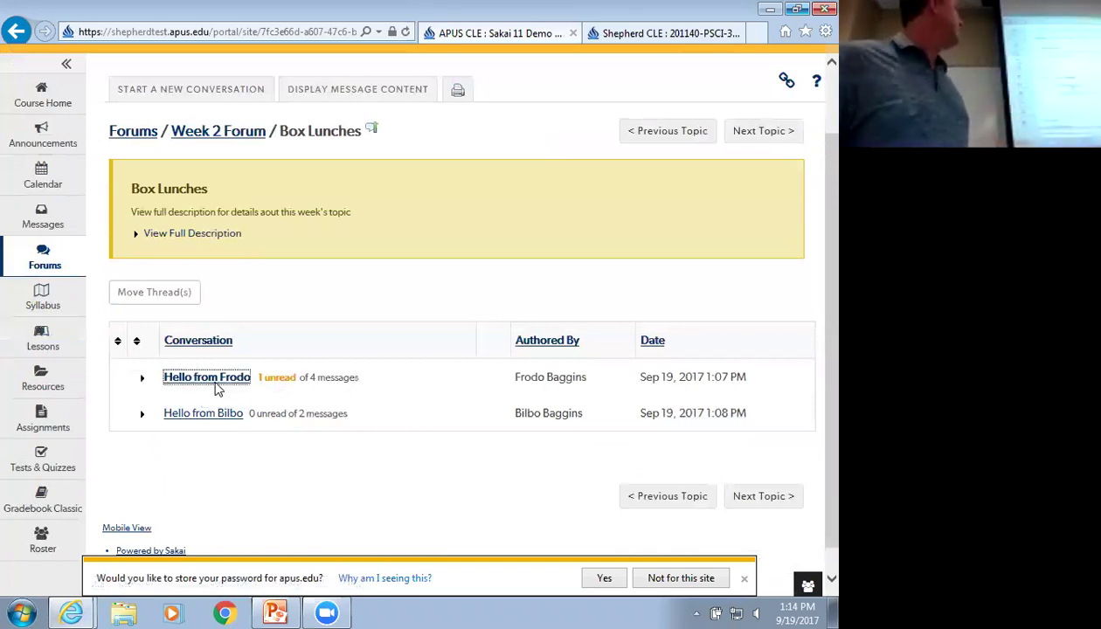
scroll(273, 386, down, 3)
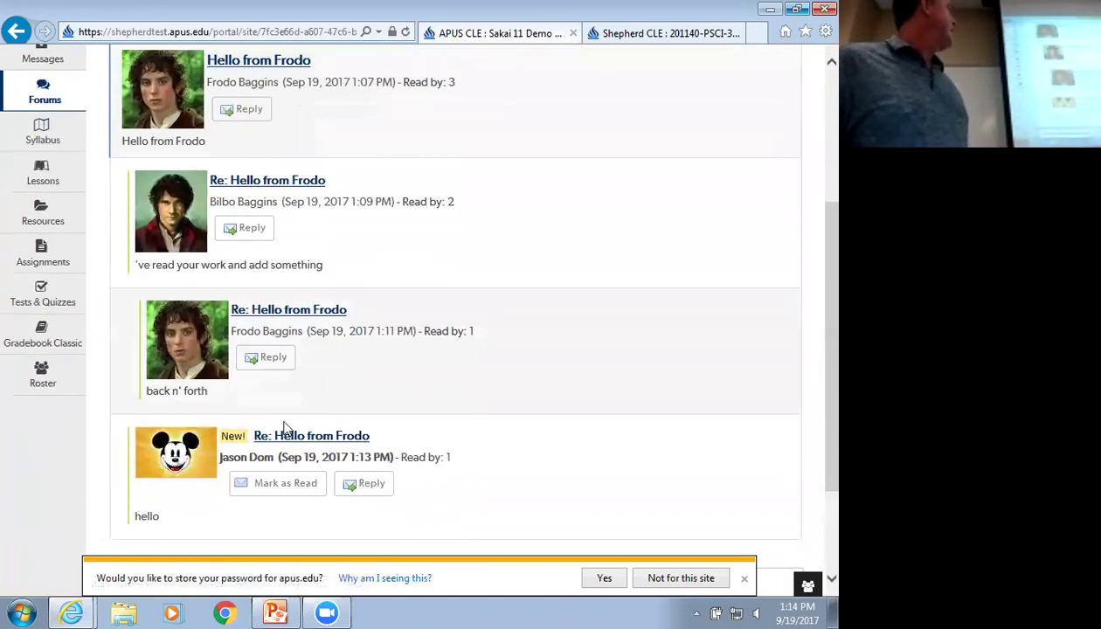
Post a reply 'side' to the newest message, then return to Week 2 Forum
click(363, 486)
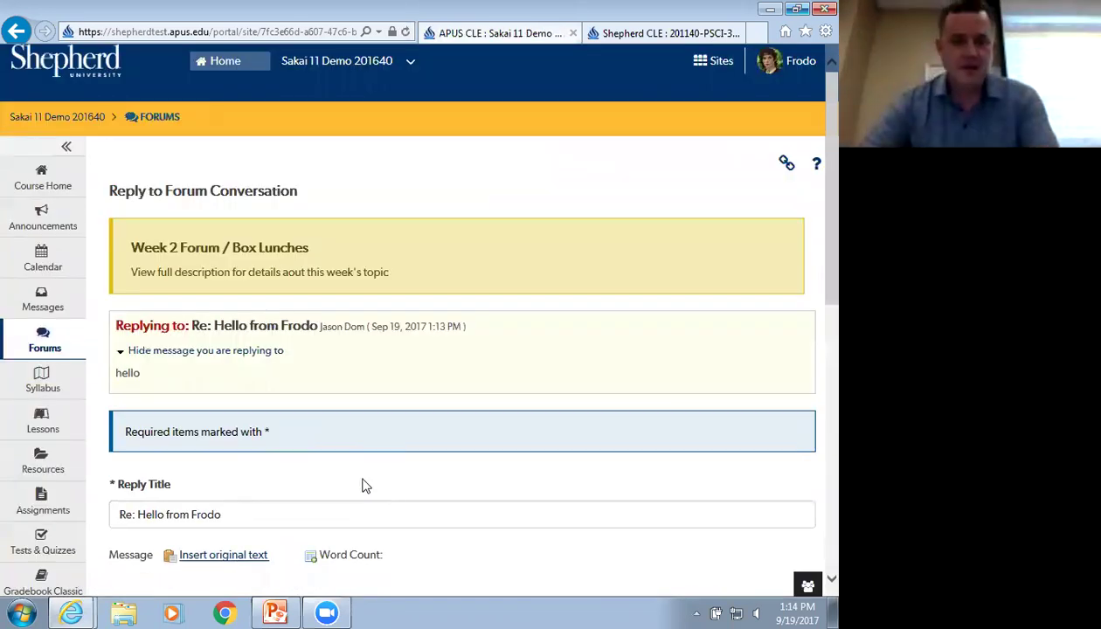
scroll(363, 487, down, 5)
click(354, 249)
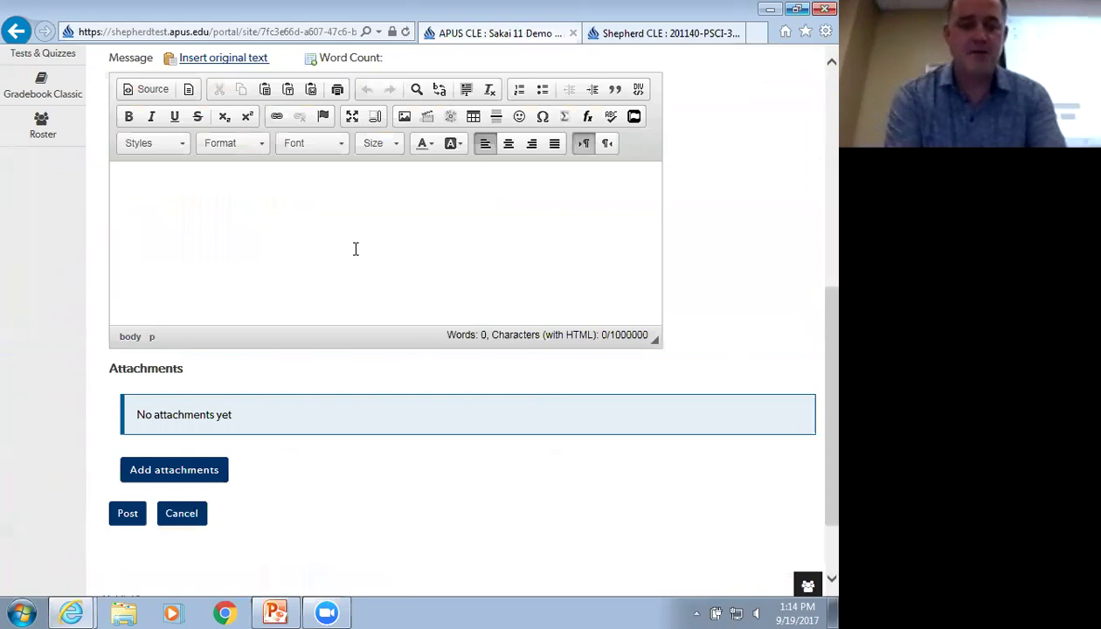
text(sidebard)
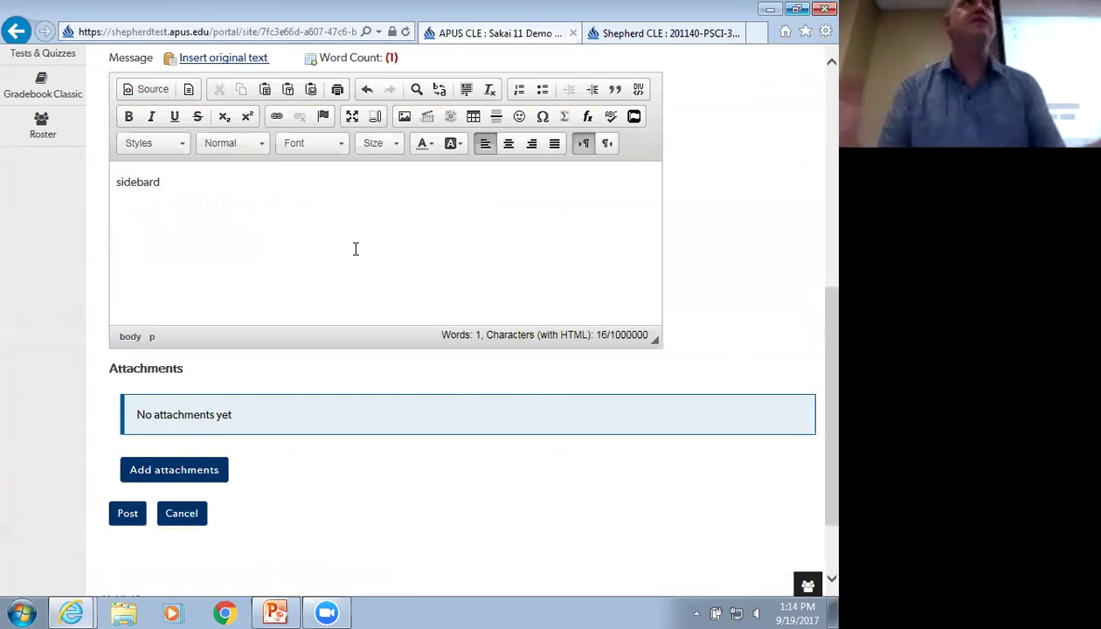
click(117, 514)
scroll(327, 381, down, 2)
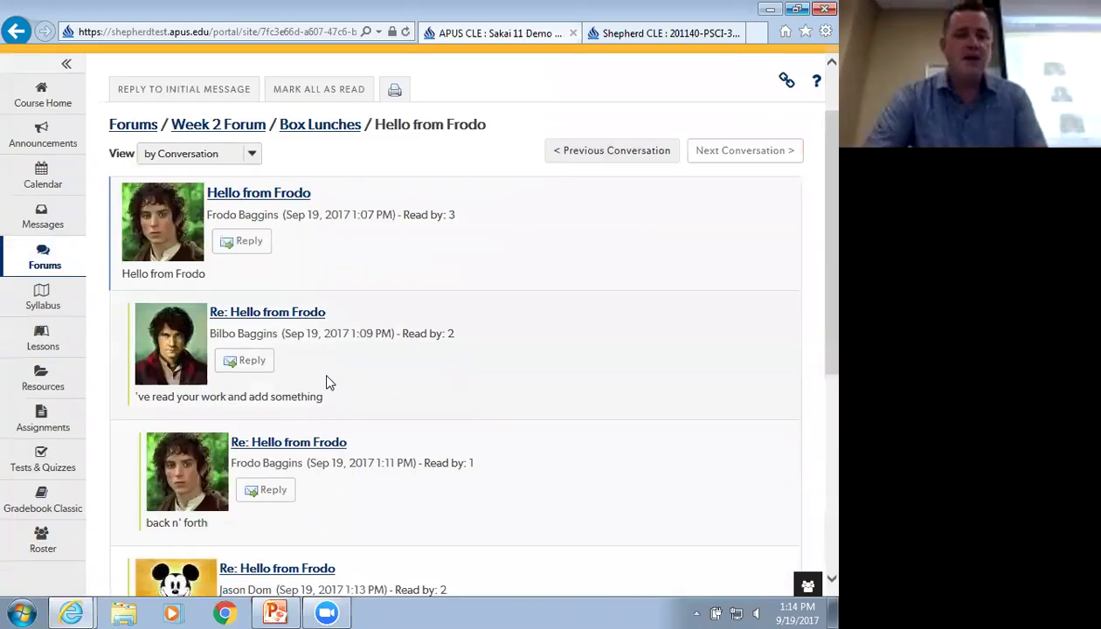
scroll(327, 375, up, 1)
scroll(327, 382, down, 3)
scroll(326, 381, down, 1)
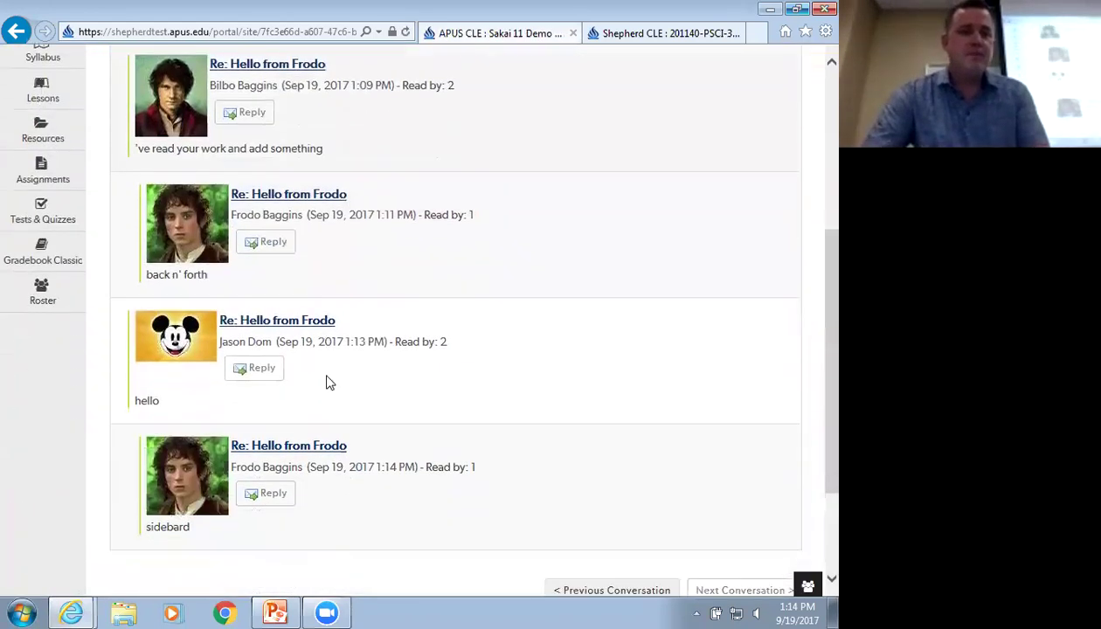
scroll(327, 381, up, 5)
click(210, 212)
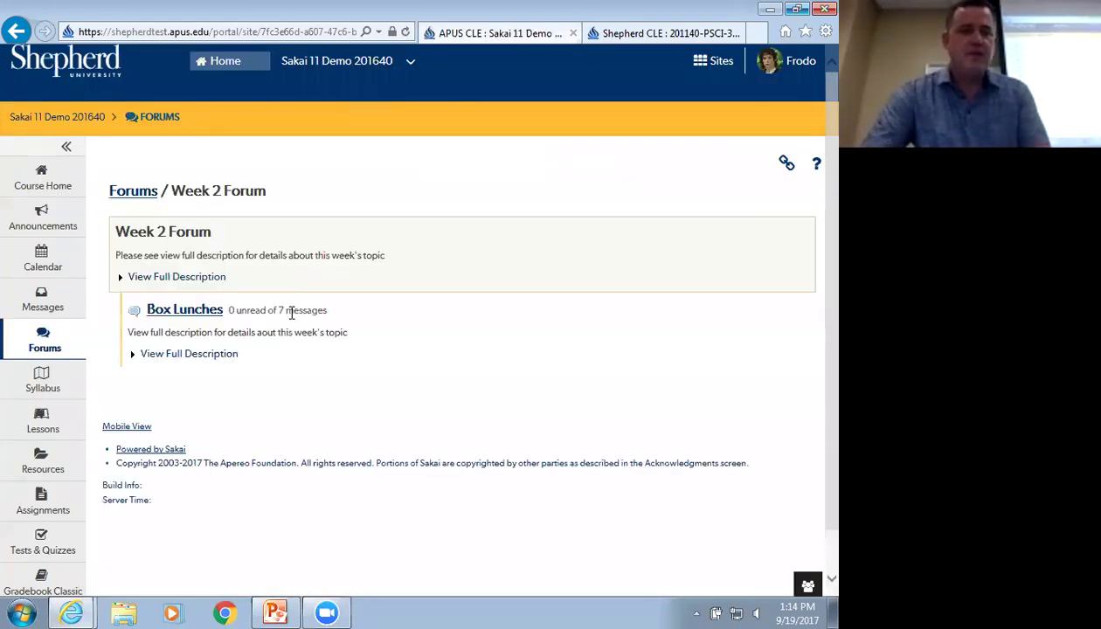
Open Box Lunches and expand the first conversation to list its replies
click(174, 320)
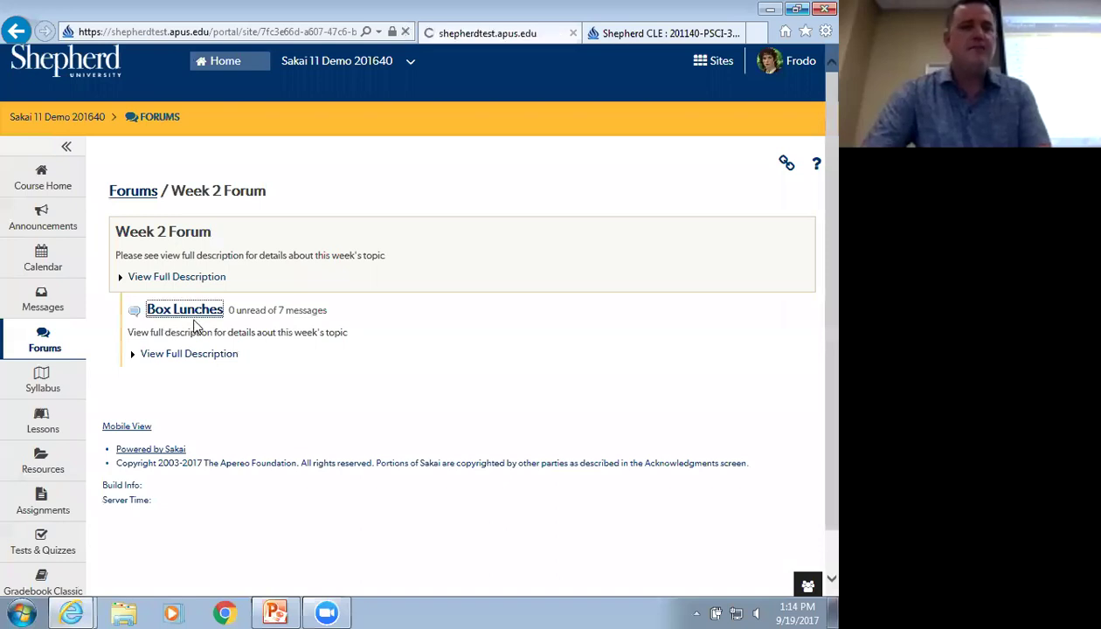
click(142, 458)
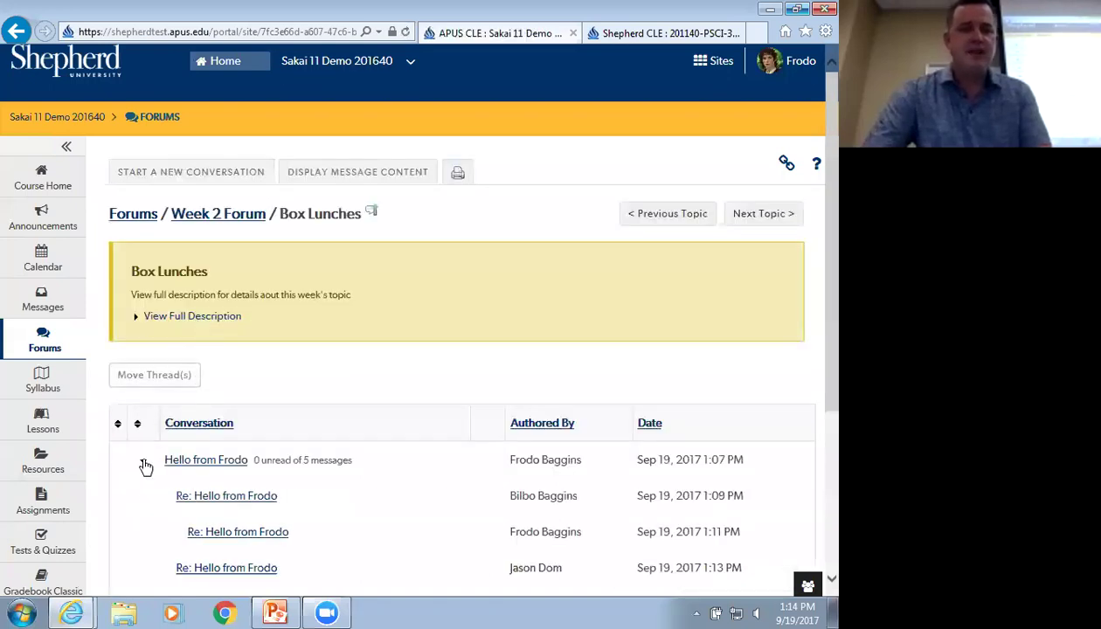
scroll(94, 393, down, 2)
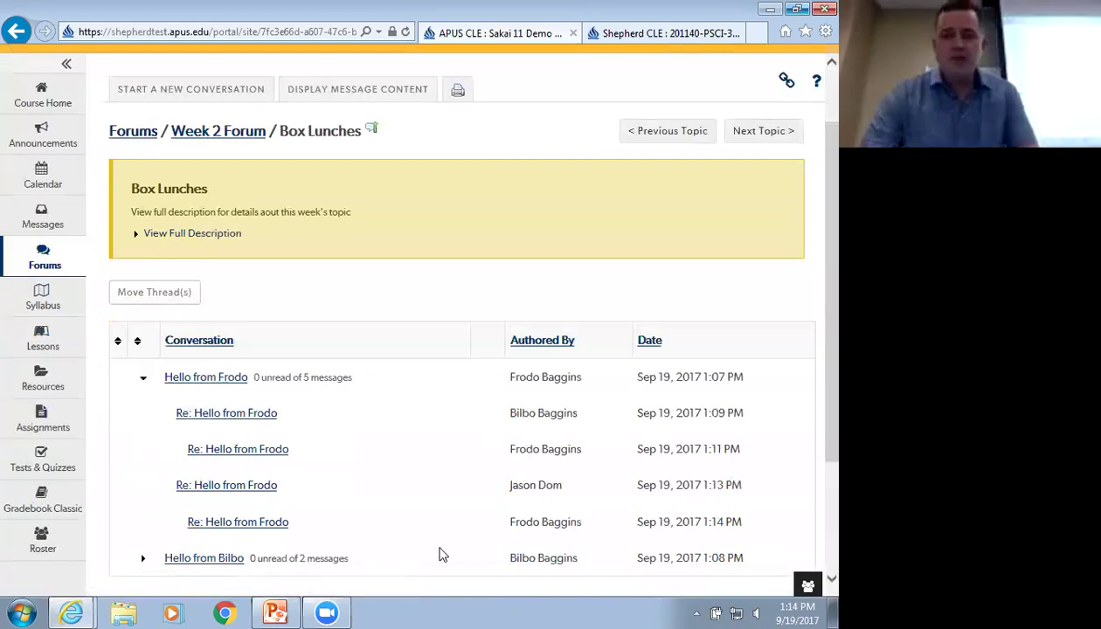
drag(704, 557, 726, 557)
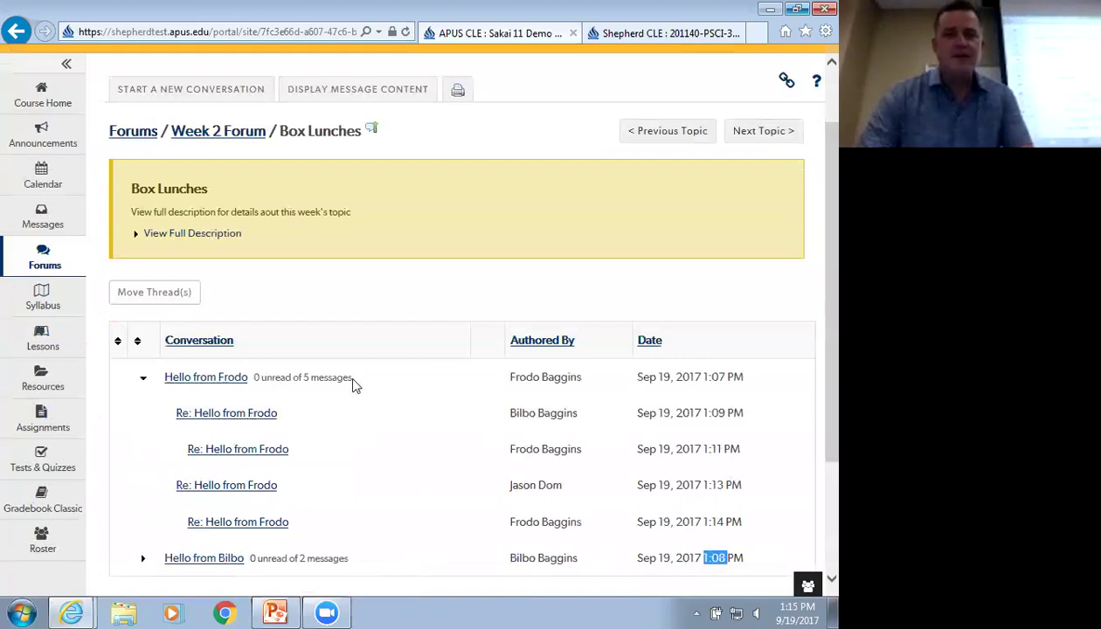
Sign out of the student account
scroll(381, 418, up, 2)
click(791, 60)
click(647, 291)
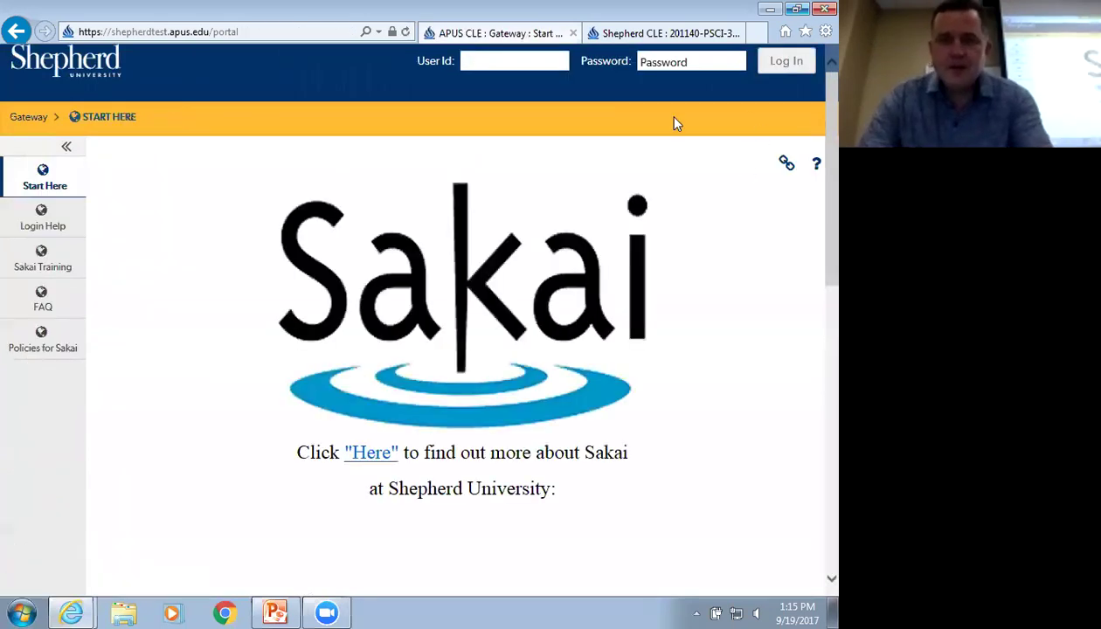
Log in with the instructor's user ID and password and open Box Lunches
text(jdom)
key(Tab)
text(••••••••••)
key(Return)
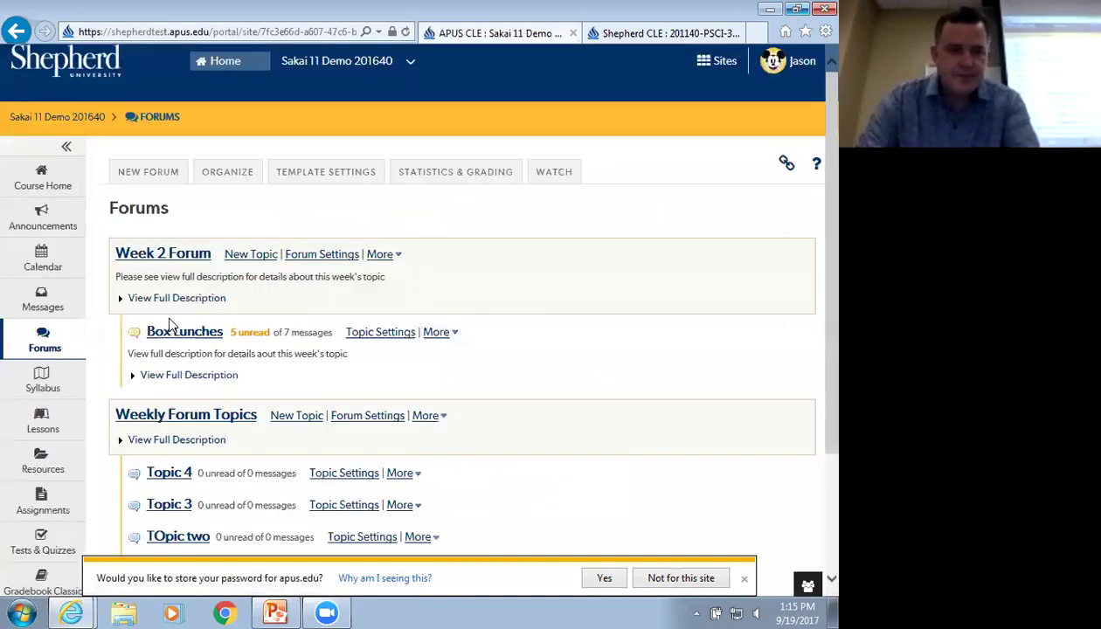
click(208, 339)
scroll(267, 367, down, 2)
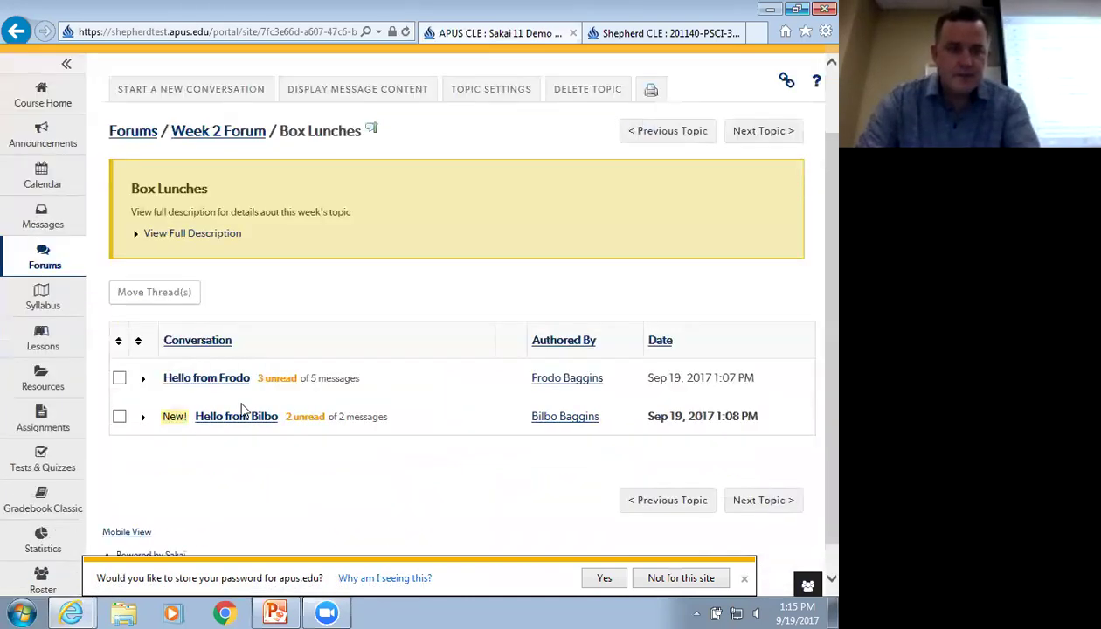
Reply 'asdf' to the second message in the first conversation, then return to Week 2 Forum
click(234, 377)
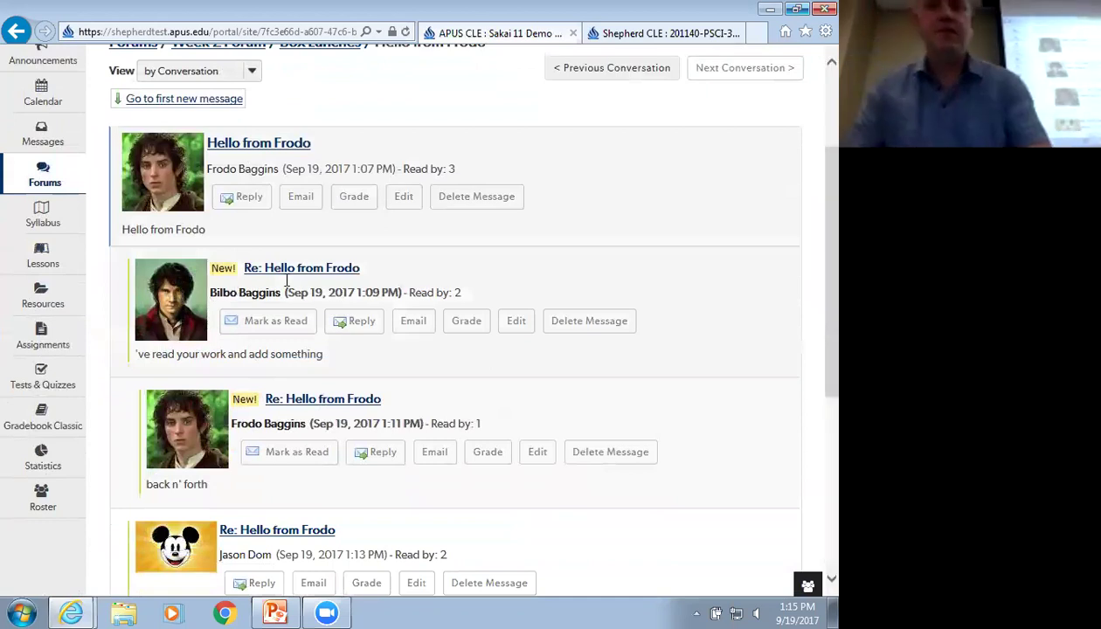
click(367, 325)
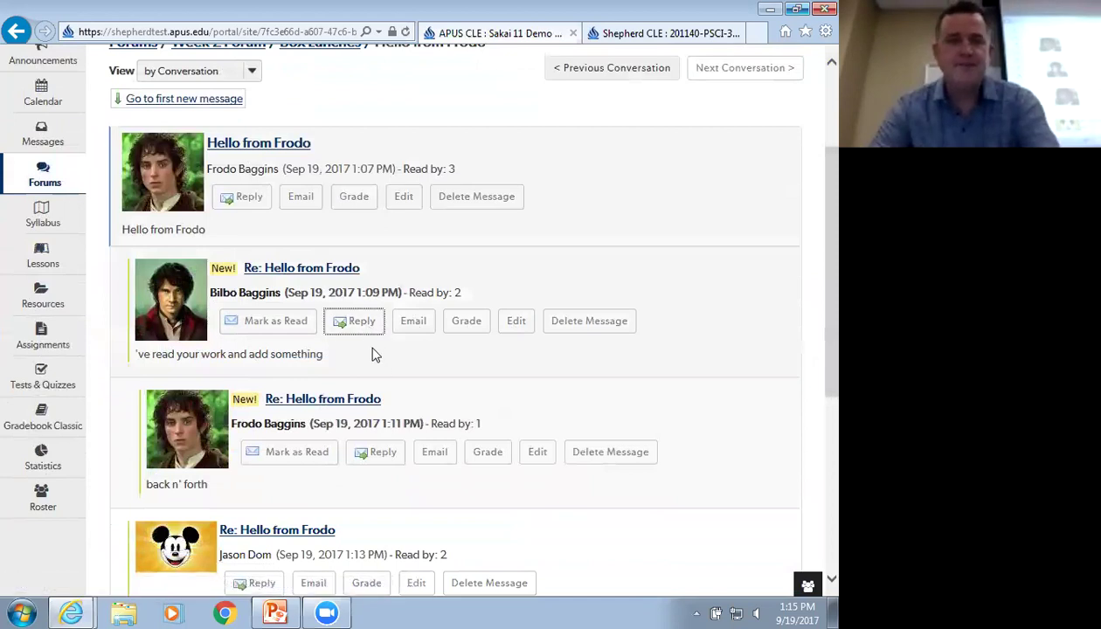
scroll(341, 377, down, 2)
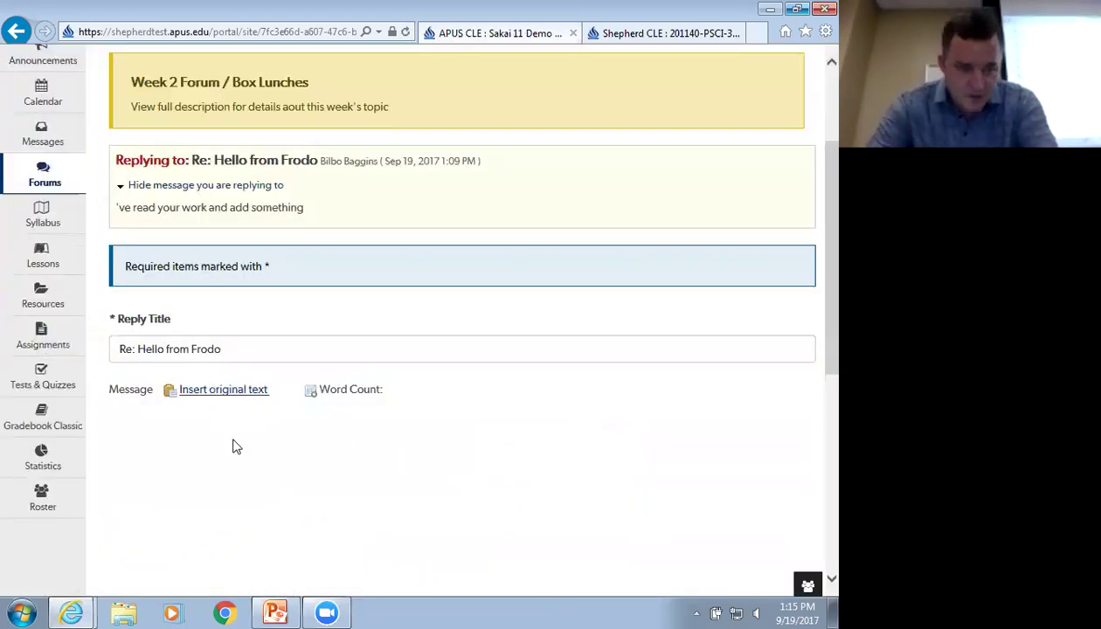
scroll(233, 420, down, 3)
click(243, 341)
text(asdf)
scroll(251, 388, down, 2)
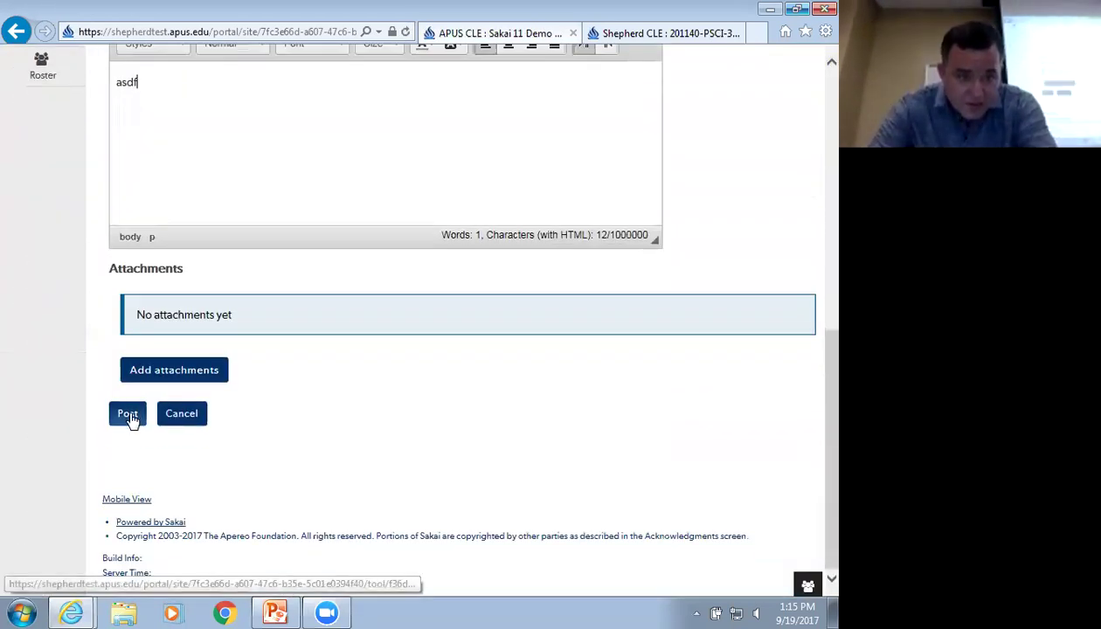
click(127, 414)
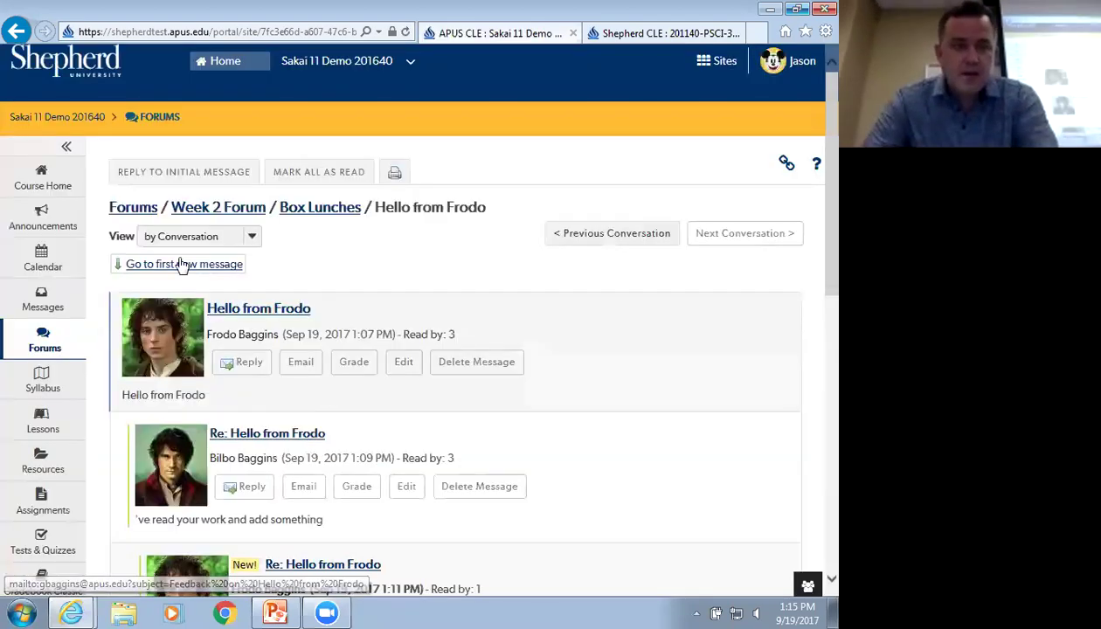
click(209, 215)
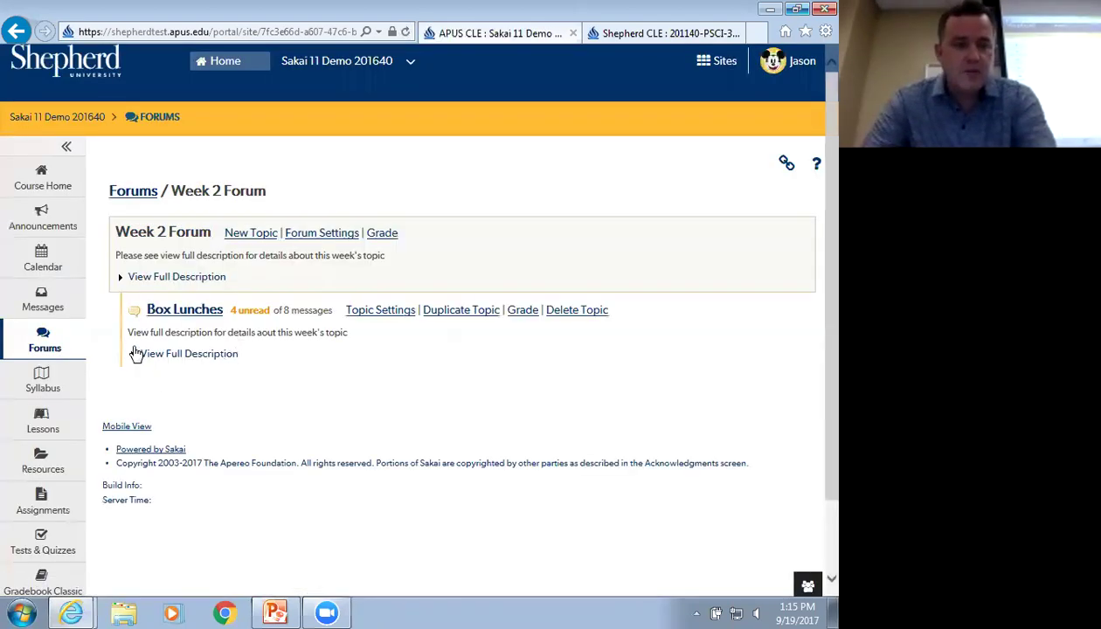
click(181, 313)
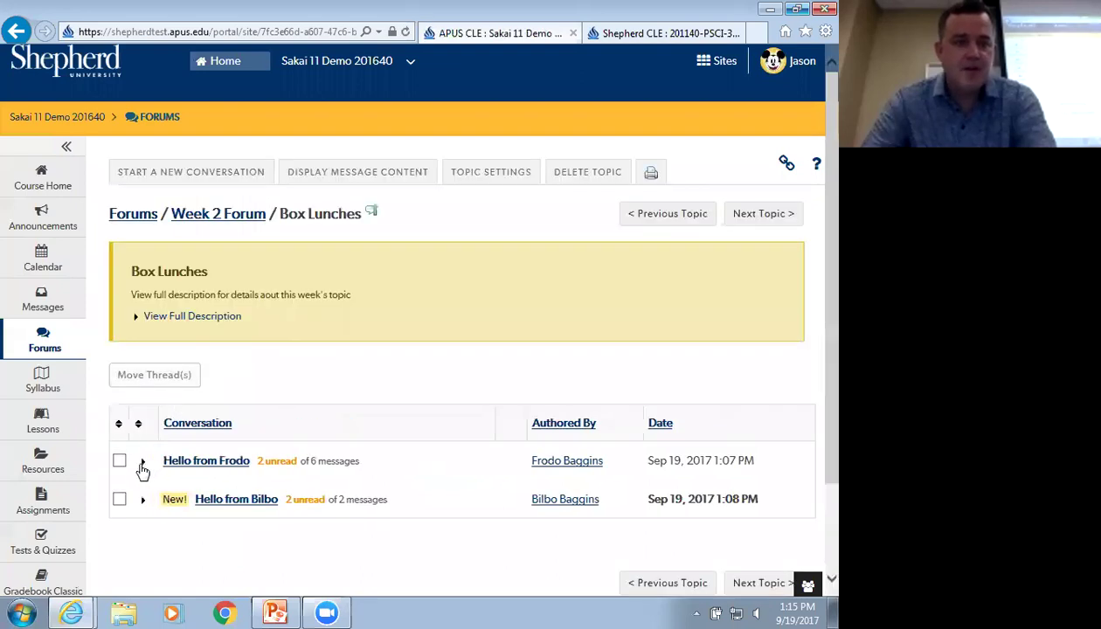
click(142, 461)
scroll(170, 450, down, 2)
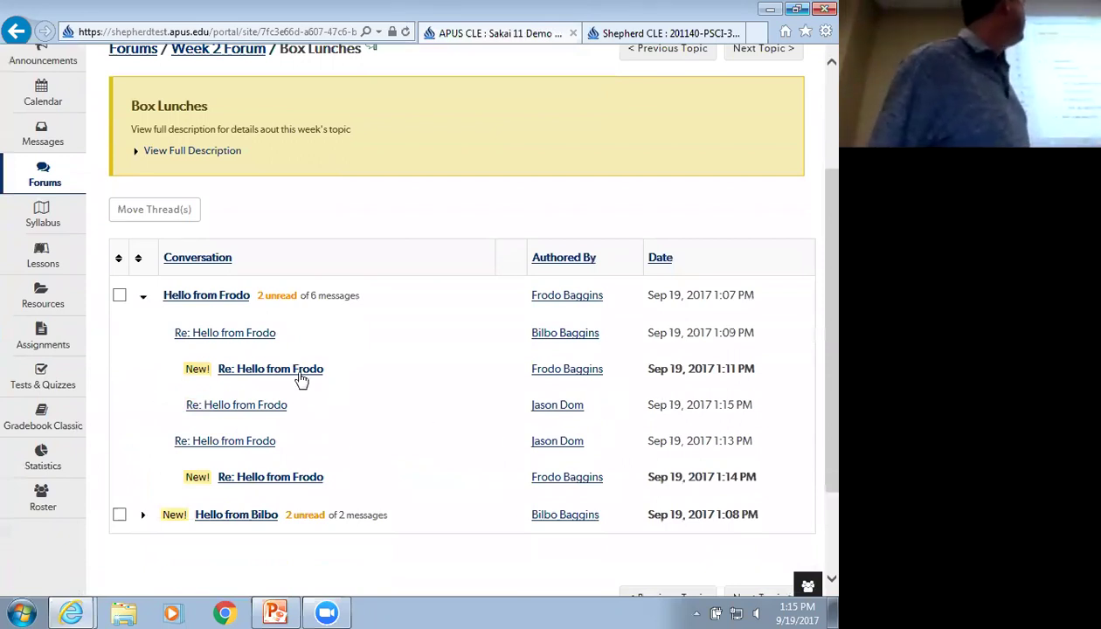
drag(747, 409, 662, 420)
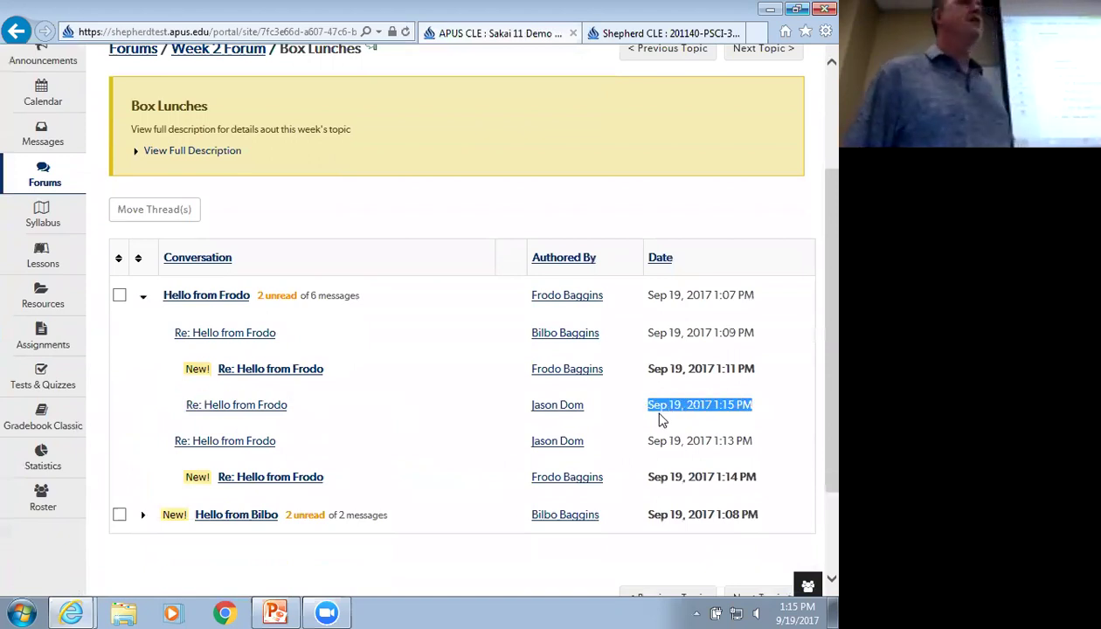
click(716, 403)
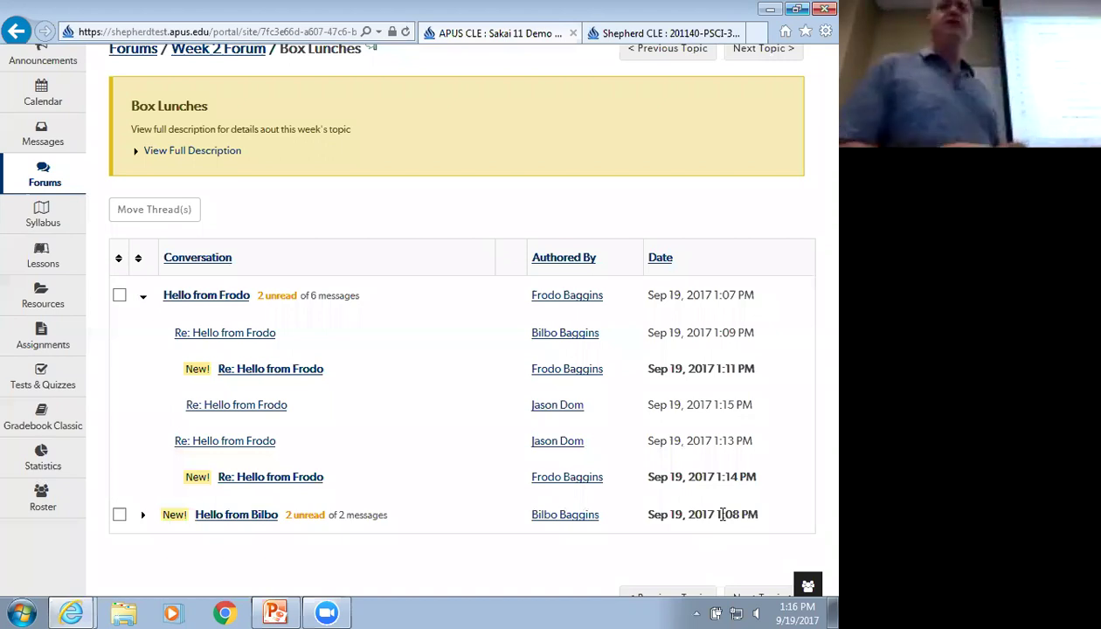
scroll(687, 448, up, 2)
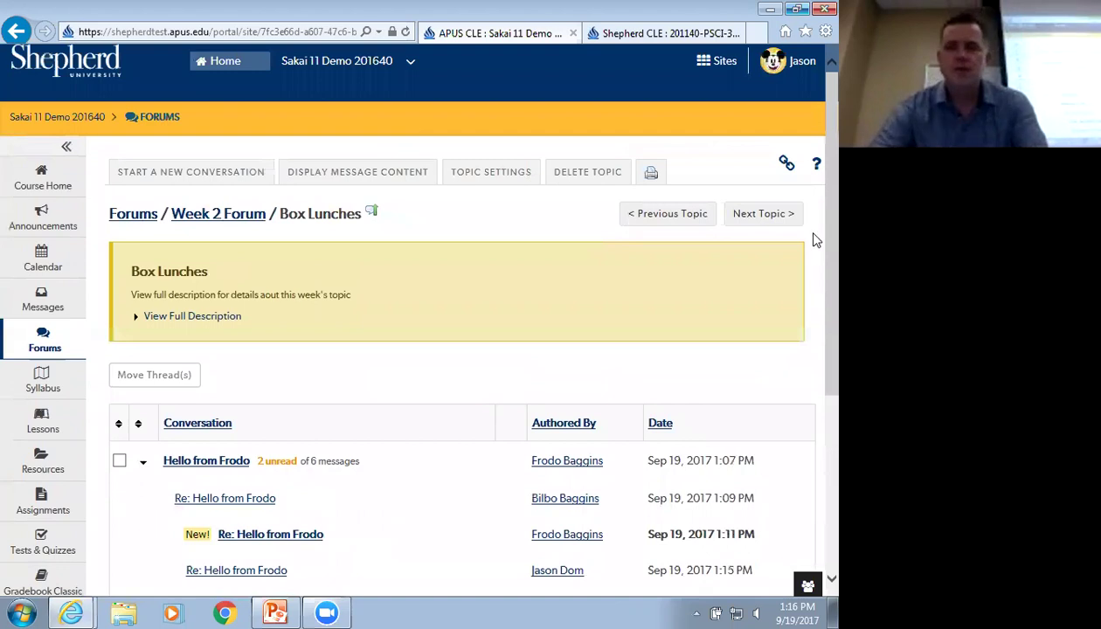
Collapse, re-expand and collapse the first thread, then return to Week 2 Forum
click(144, 463)
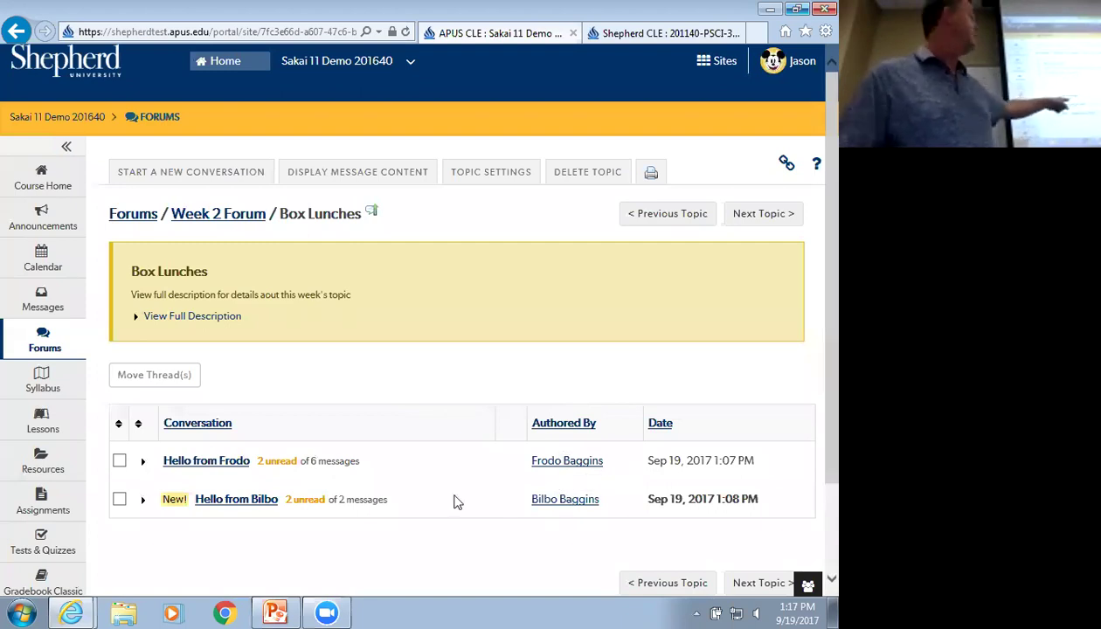
click(144, 463)
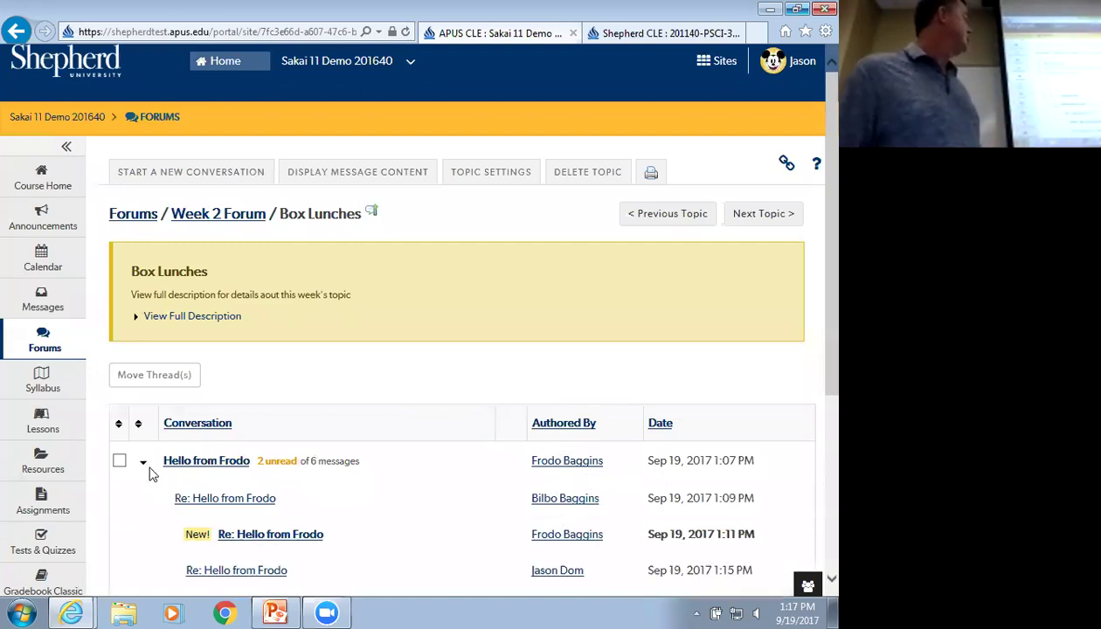
scroll(148, 472, down, 3)
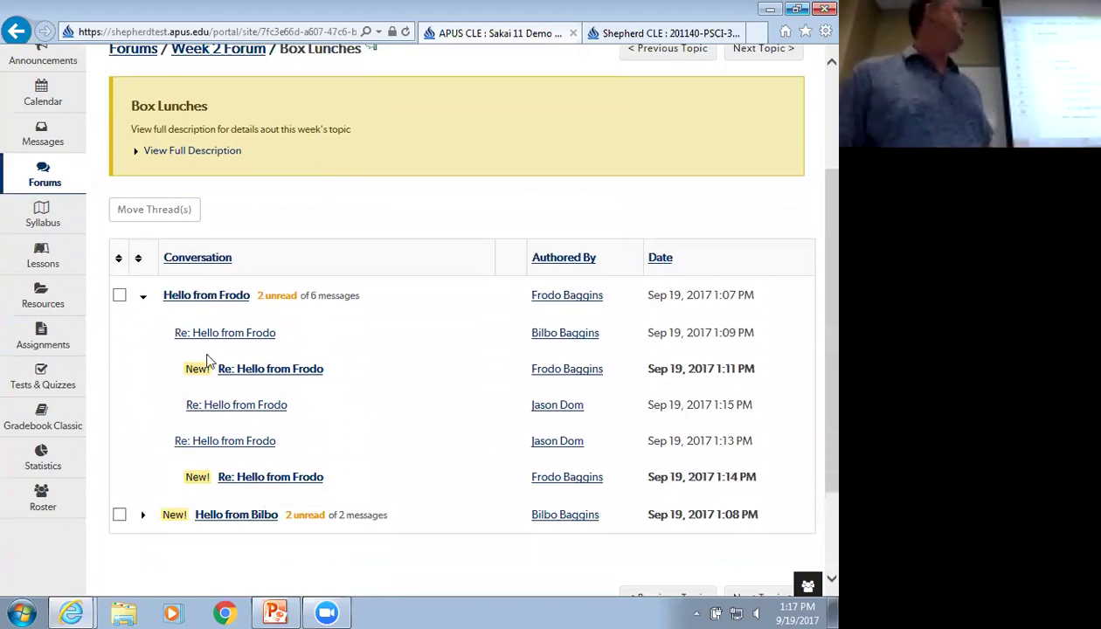
click(145, 302)
click(188, 216)
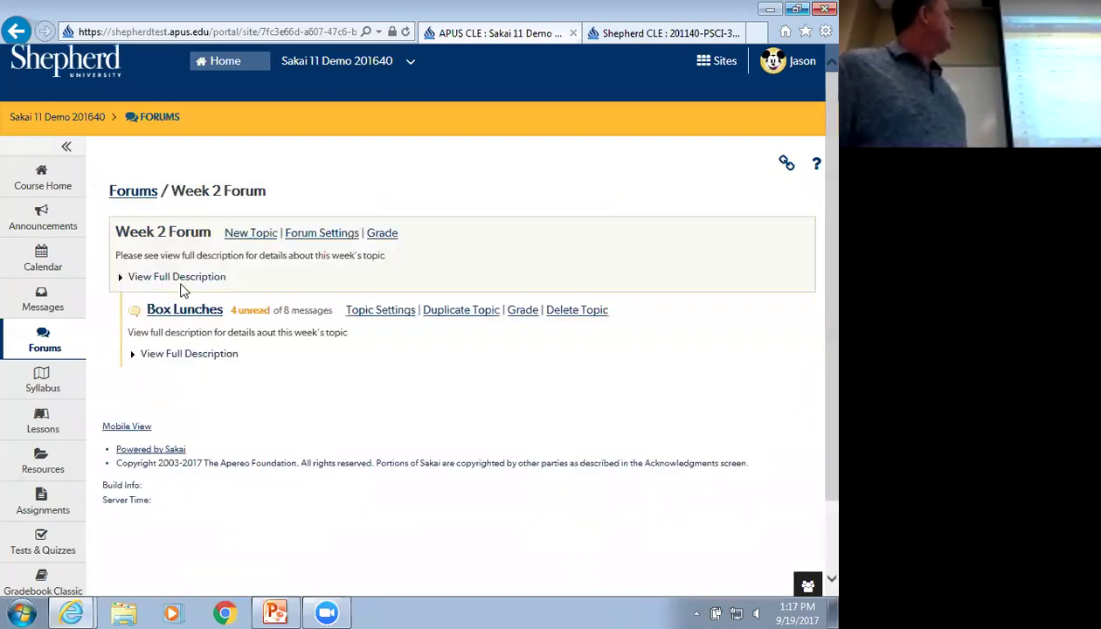
Toggle the Week 2 Forum and Box Lunches full descriptions, then open Box Lunches
click(180, 278)
click(180, 277)
click(185, 353)
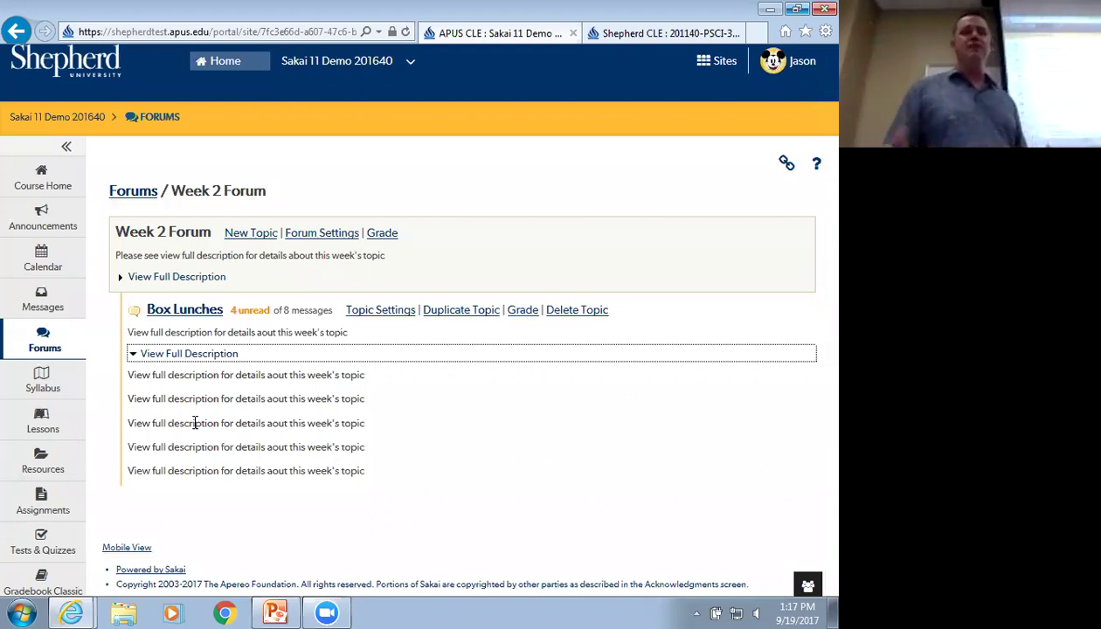
click(189, 316)
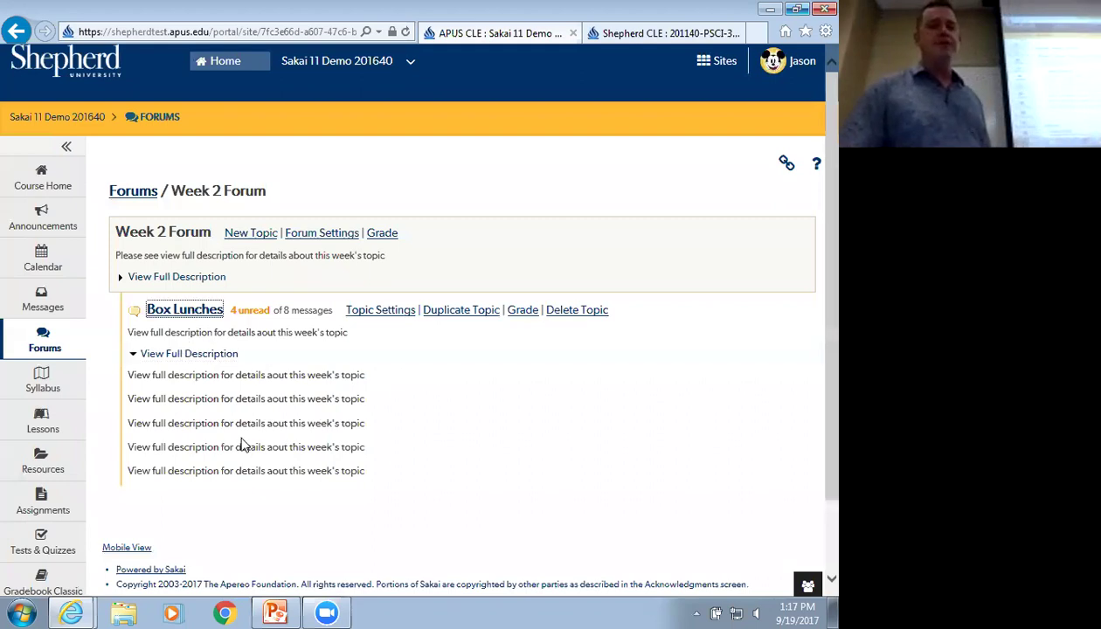
scroll(233, 423, down, 1)
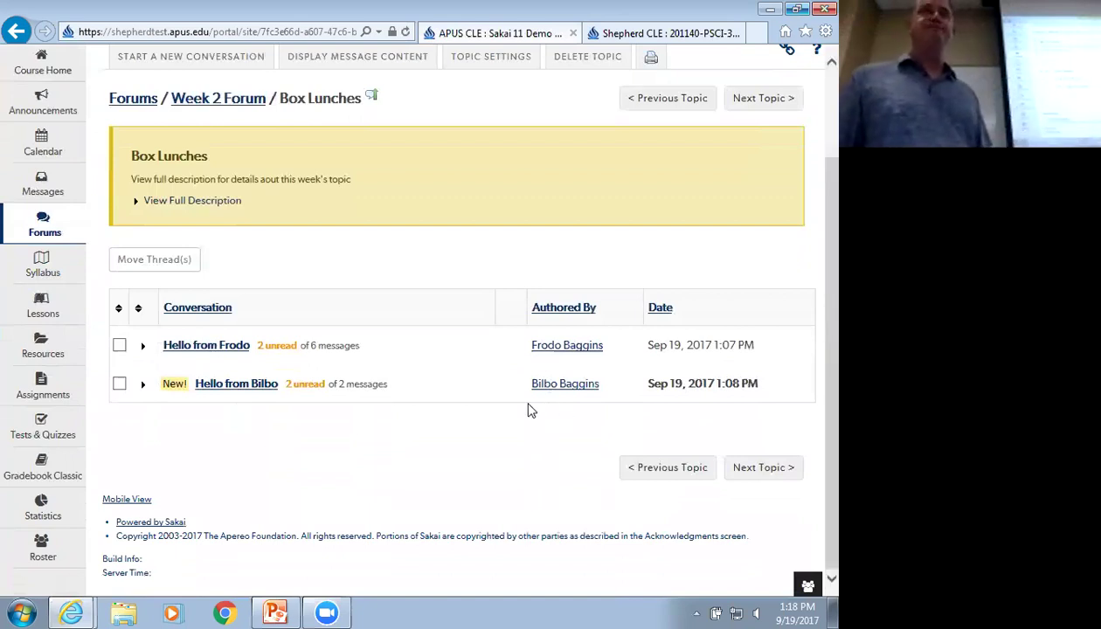
scroll(525, 422, up, 3)
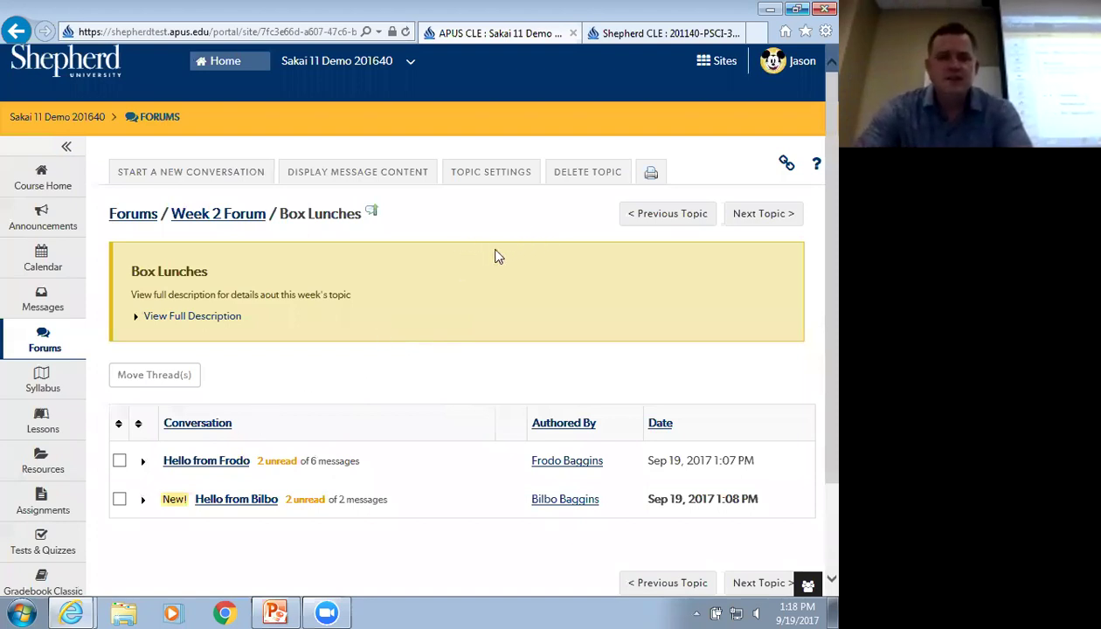
Go back to the forum list, reopen Box Lunches, and open its first conversation's messages
click(138, 215)
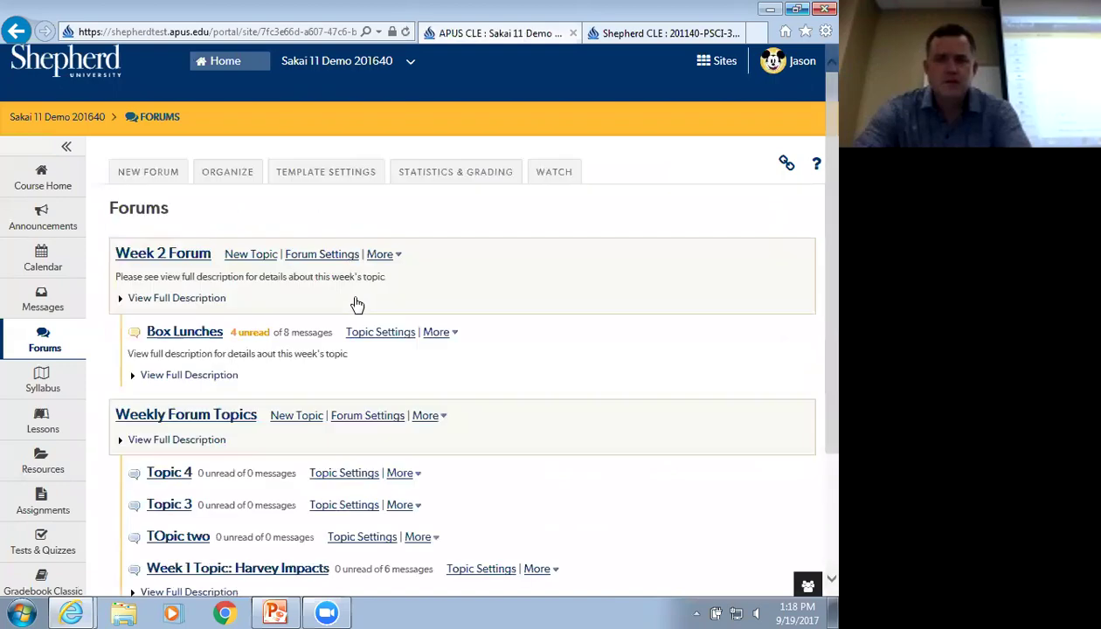
click(192, 332)
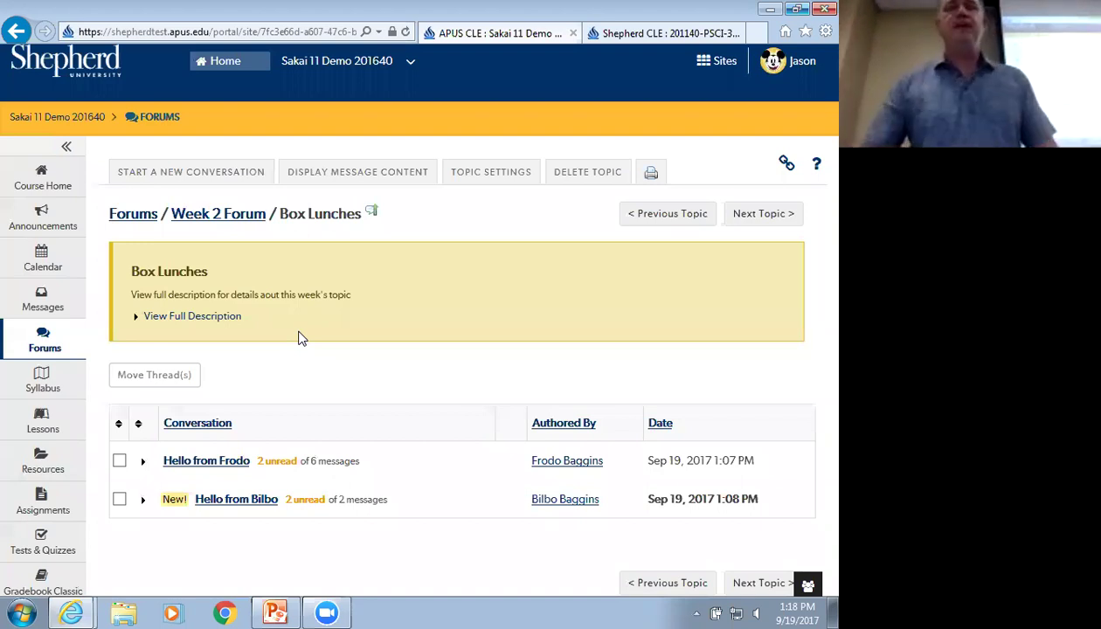
click(208, 468)
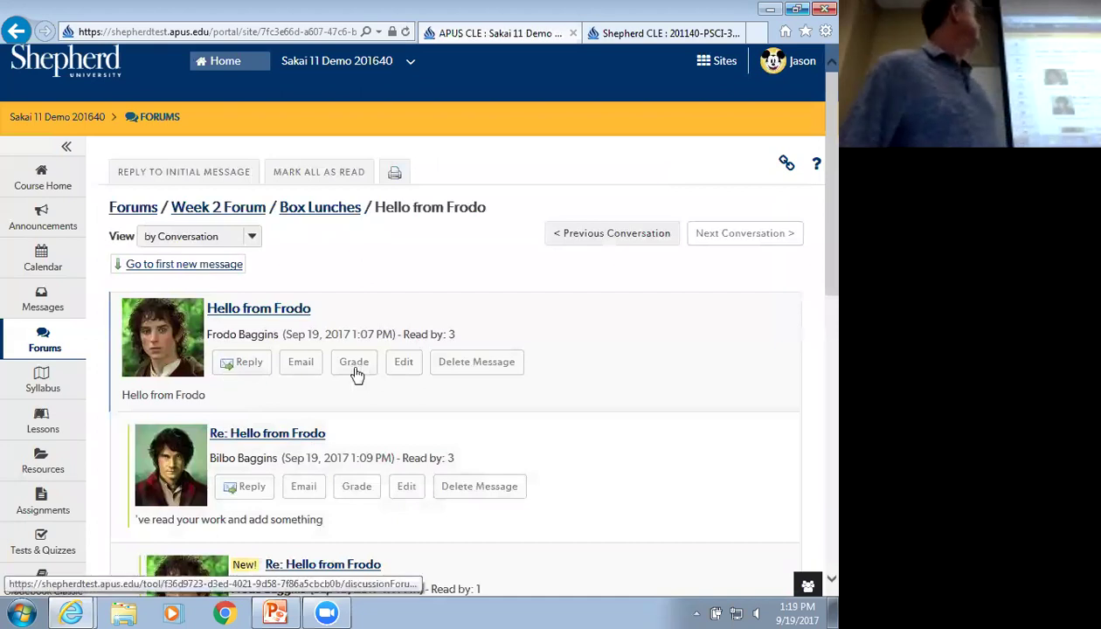
click(357, 368)
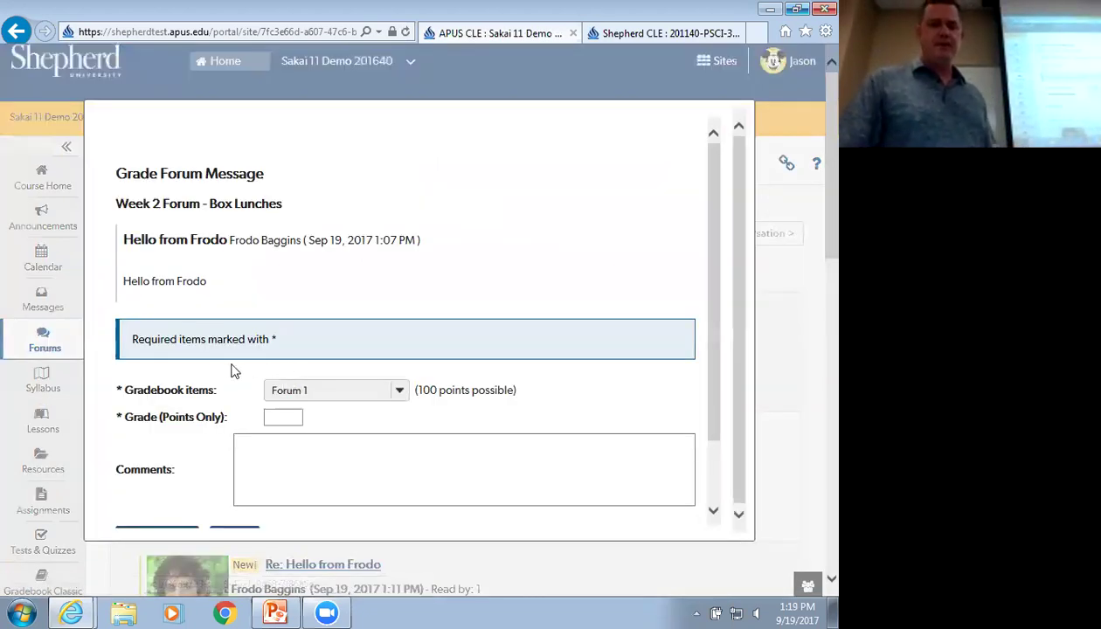
scroll(262, 369, down, 1)
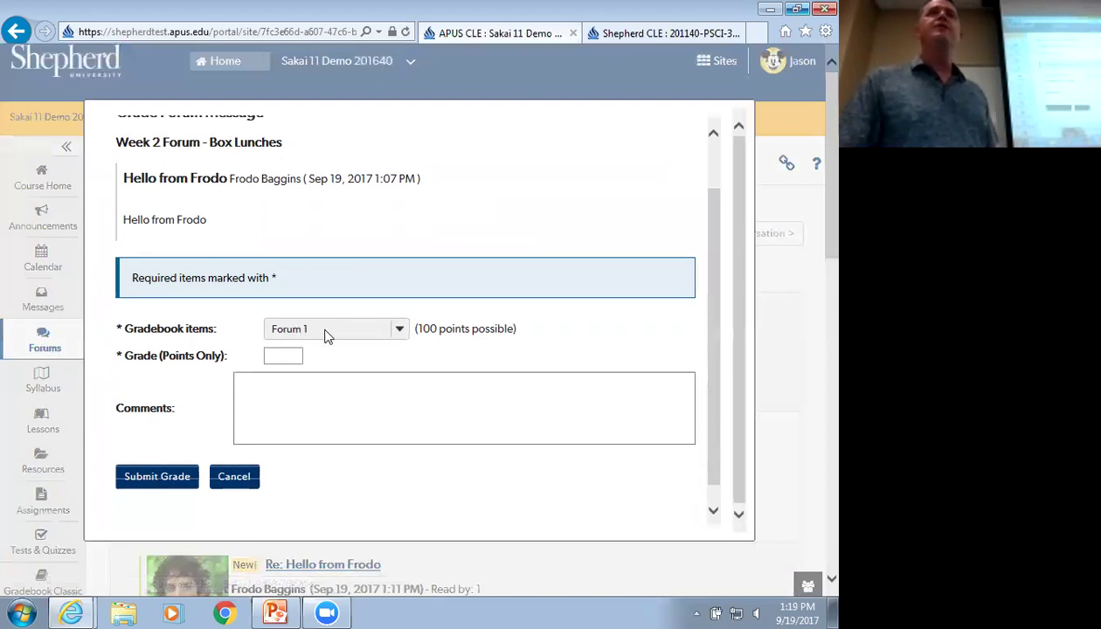
click(287, 395)
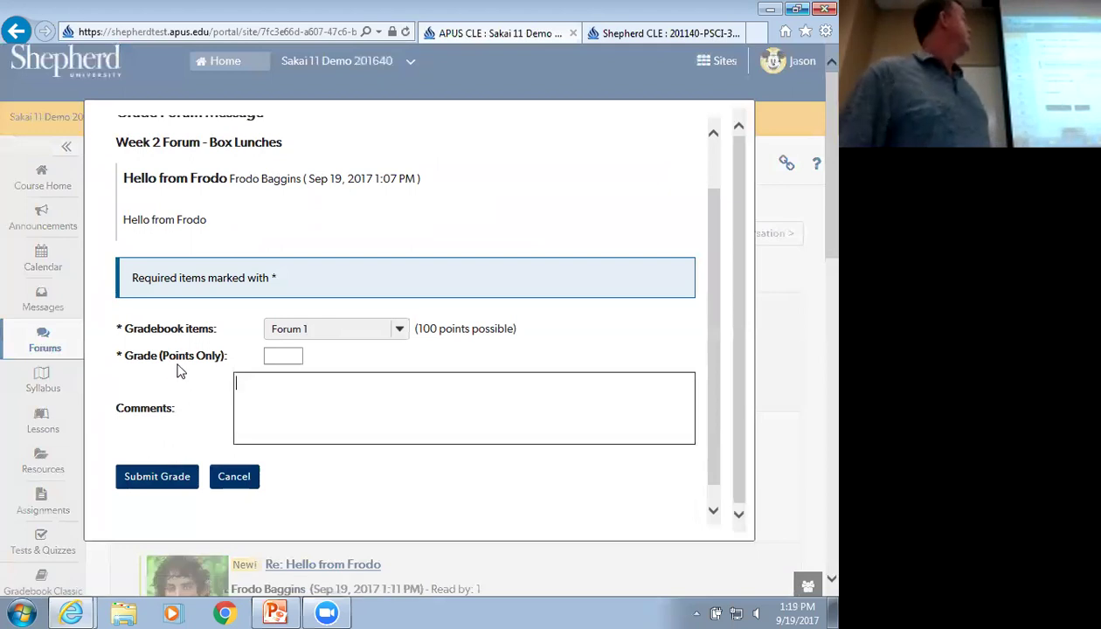
scroll(453, 271, up, 2)
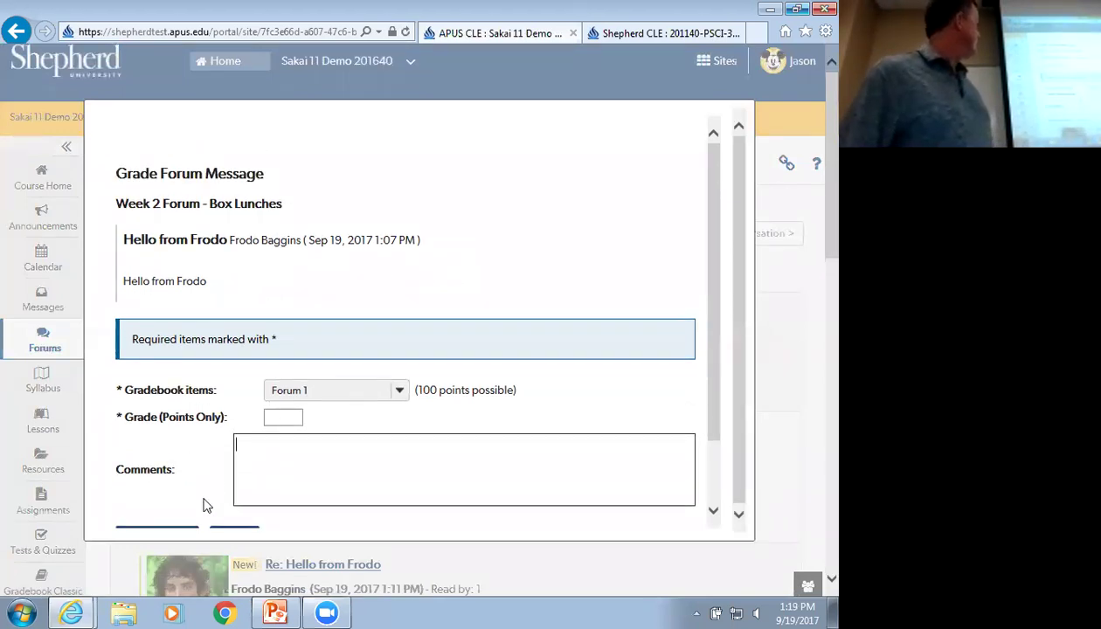
scroll(206, 504, down, 1)
click(739, 138)
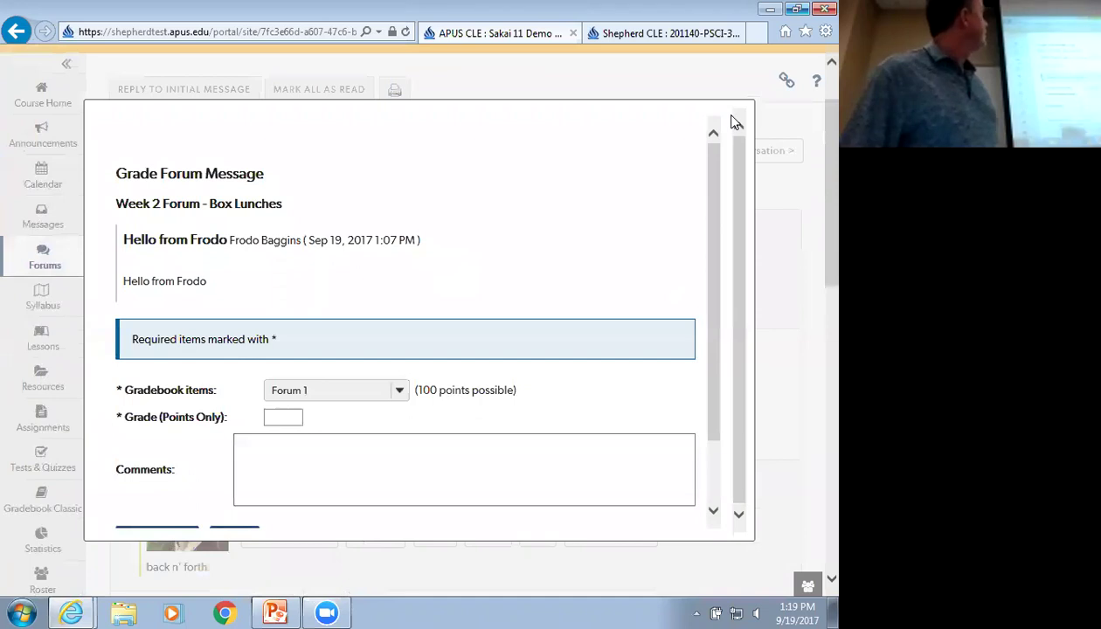
scroll(356, 77, up, 1)
drag(489, 164, 485, 260)
click(318, 127)
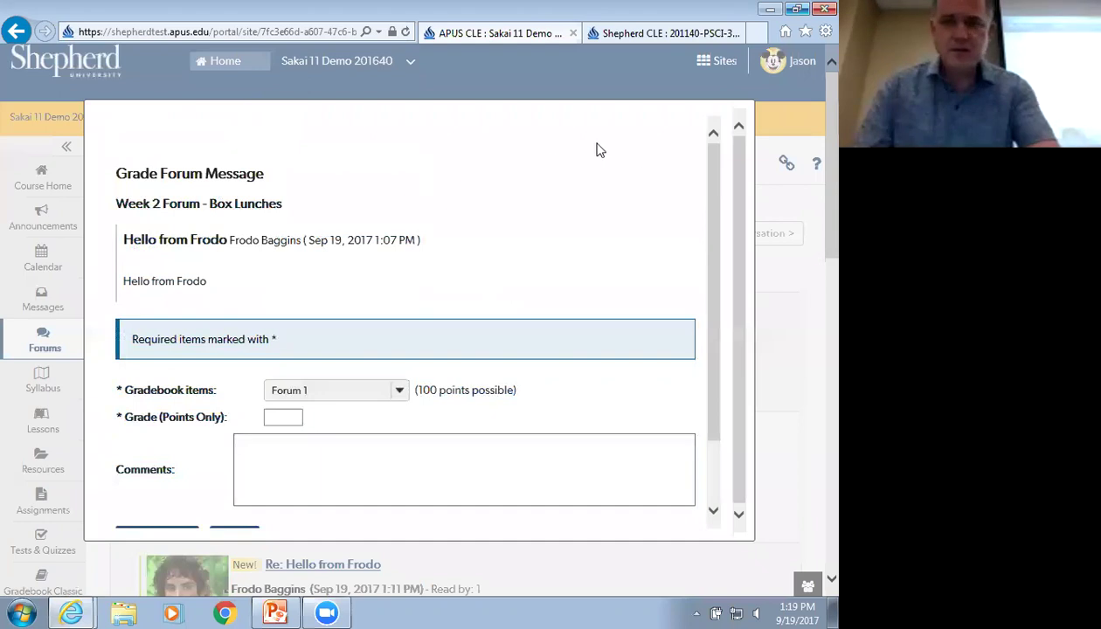
click(797, 9)
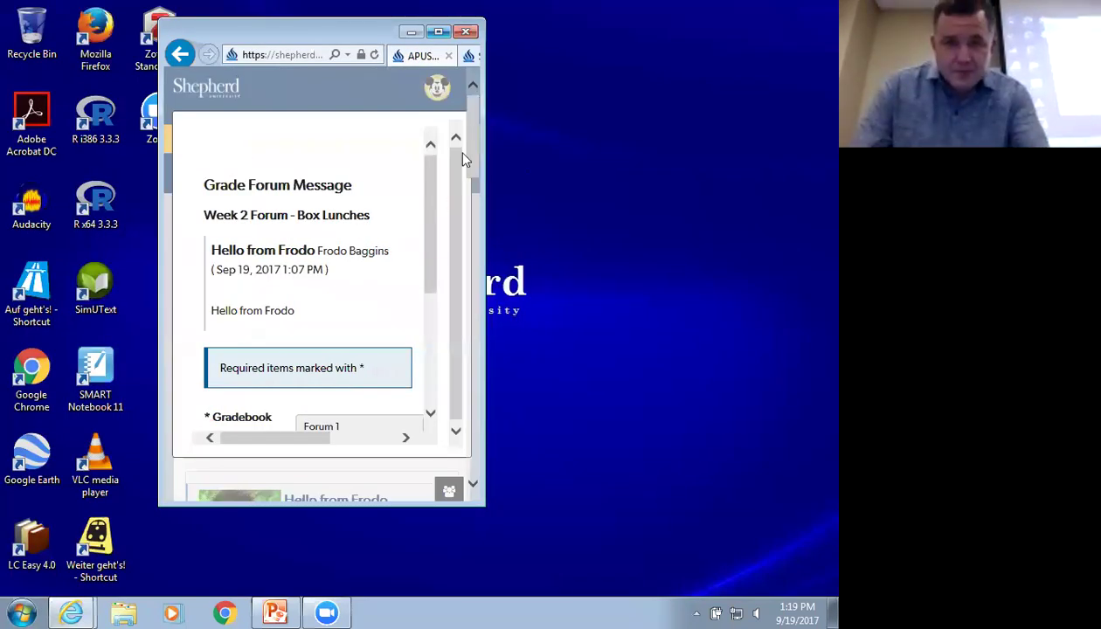
scroll(415, 231, down, 5)
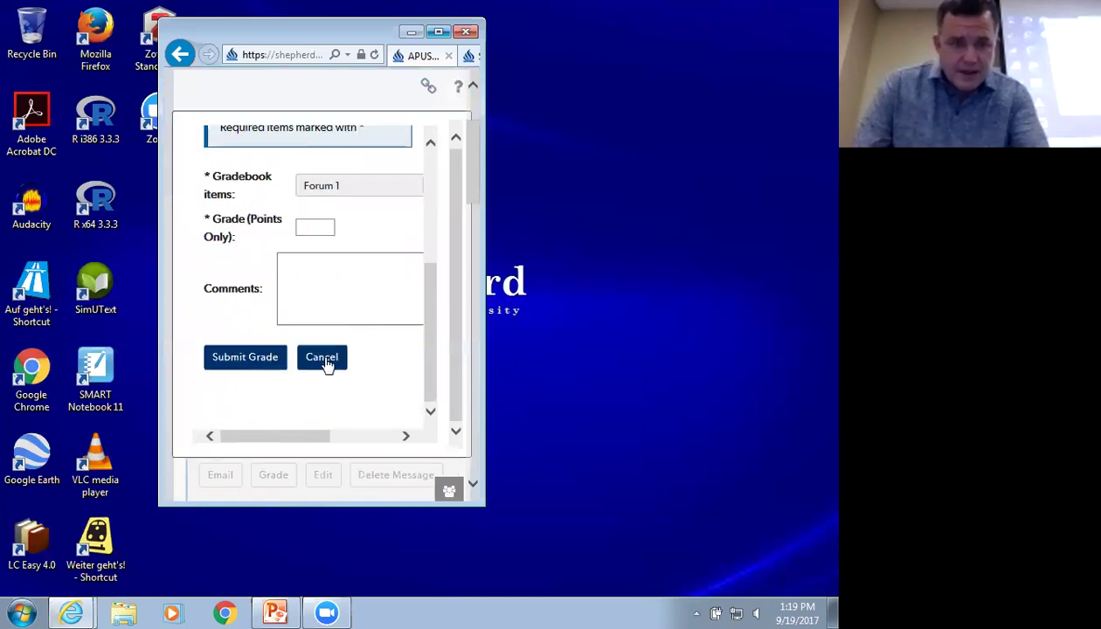
click(323, 360)
scroll(382, 303, up, 3)
click(438, 32)
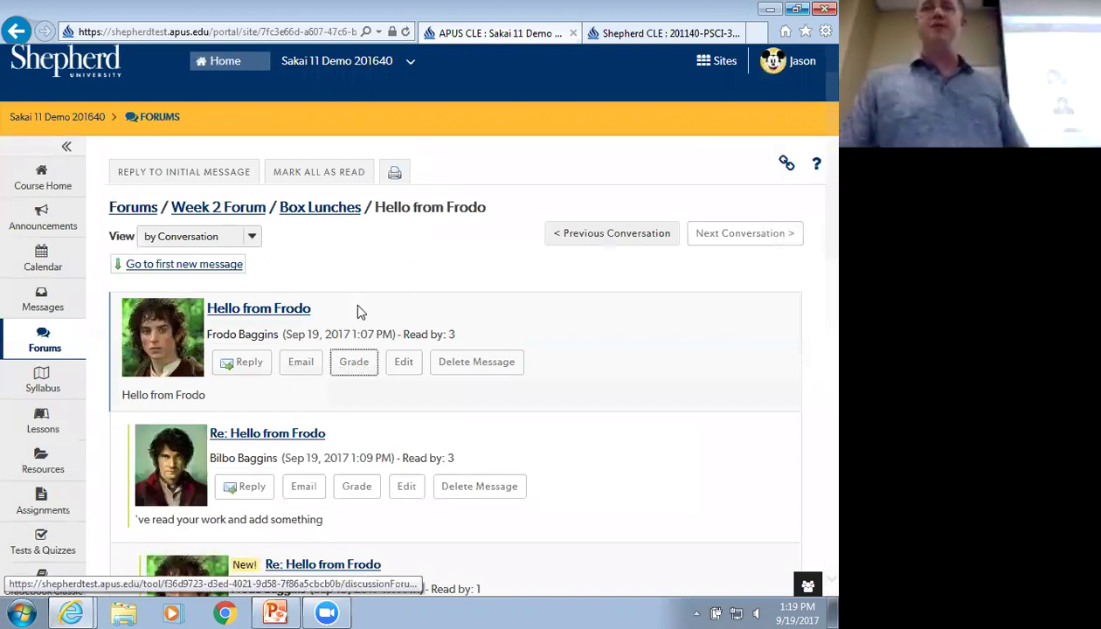
click(145, 212)
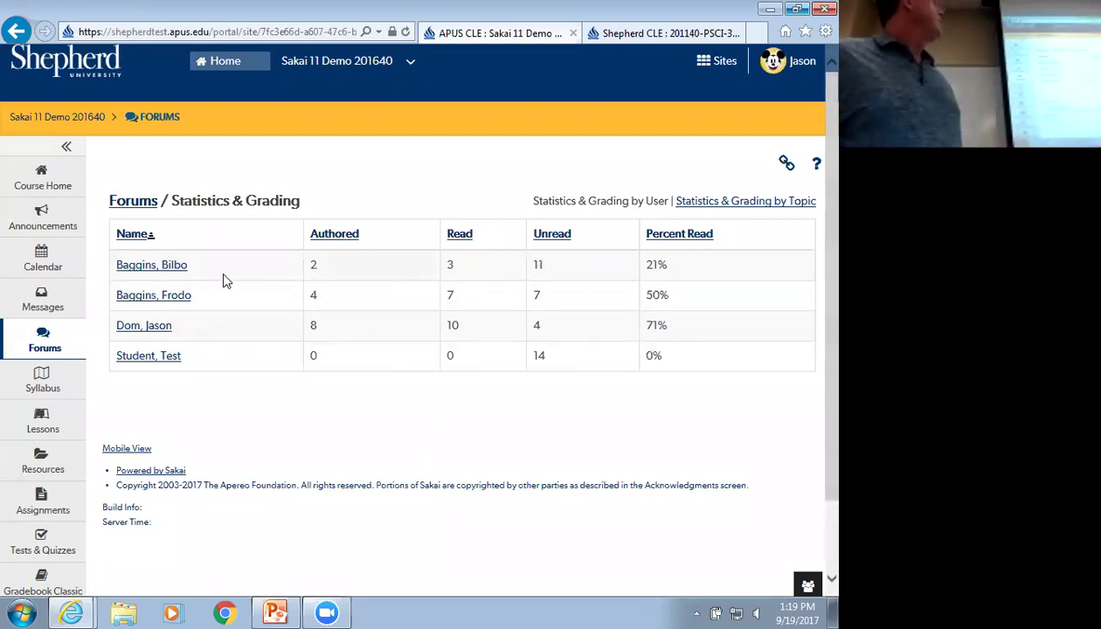
Open the first demo student's statistics page, listing four authored Box Lunches messages
click(153, 297)
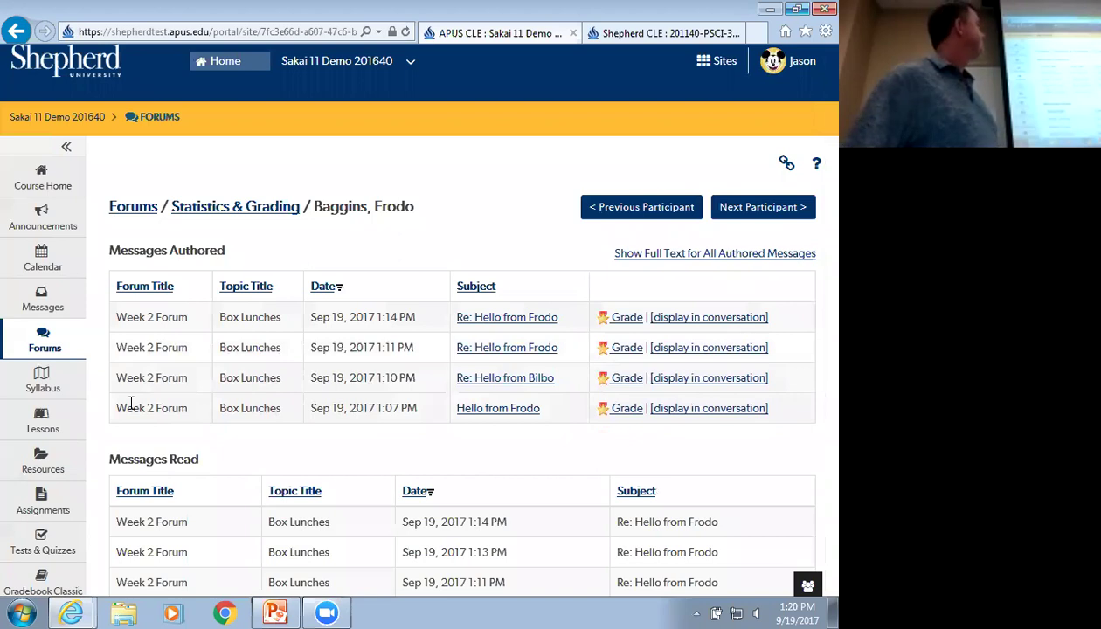
View the student's 1:10 PM reply within its full conversation thread
scroll(130, 402, down, 3)
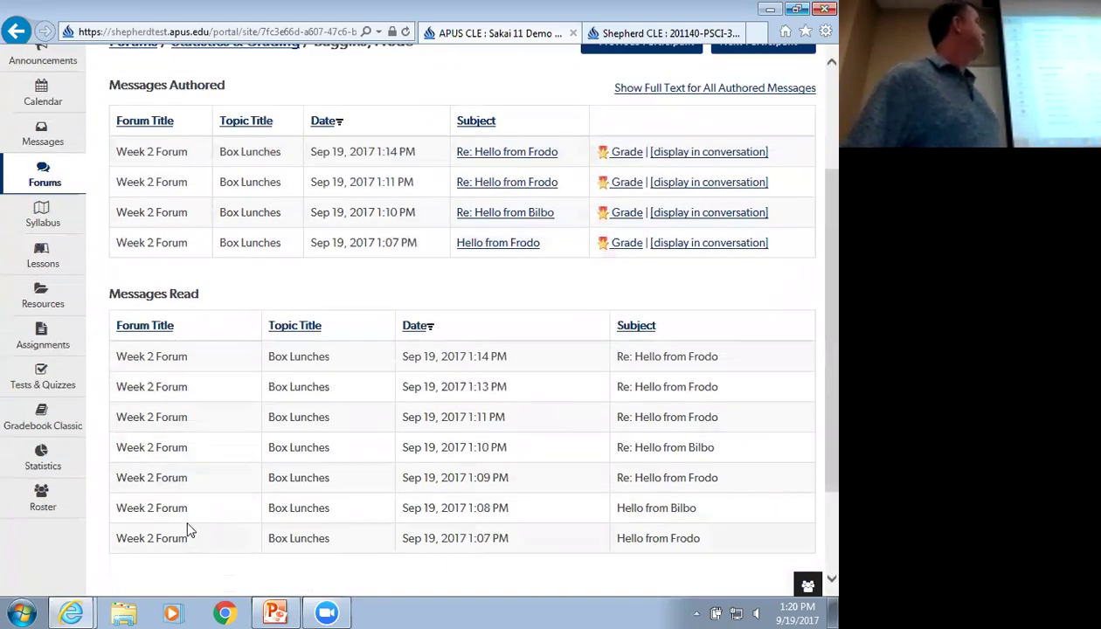
scroll(186, 524, up, 3)
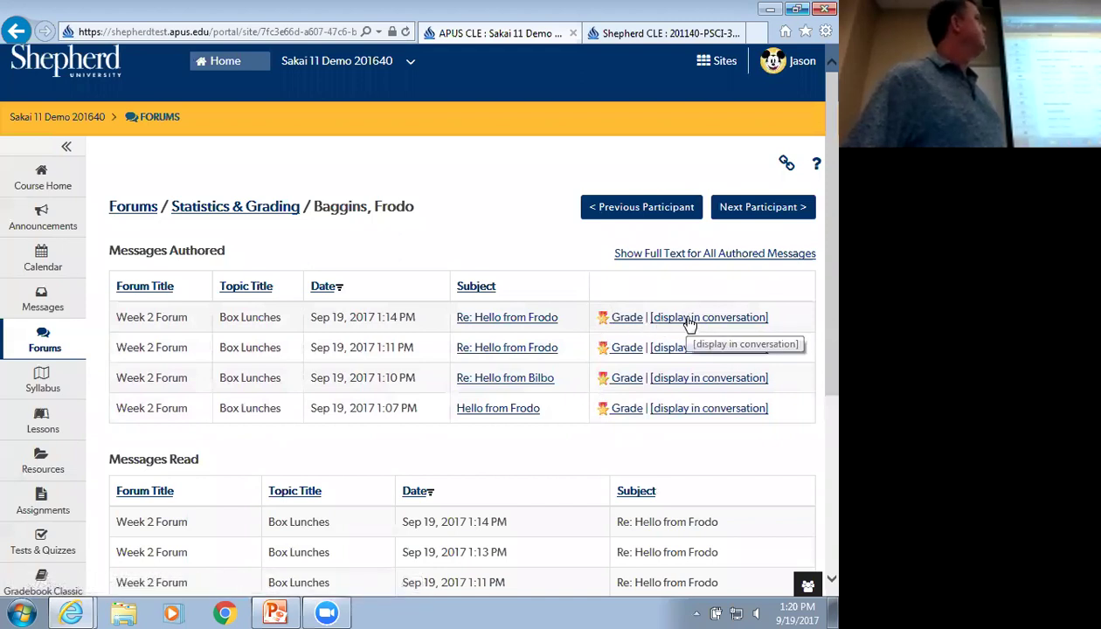
click(683, 383)
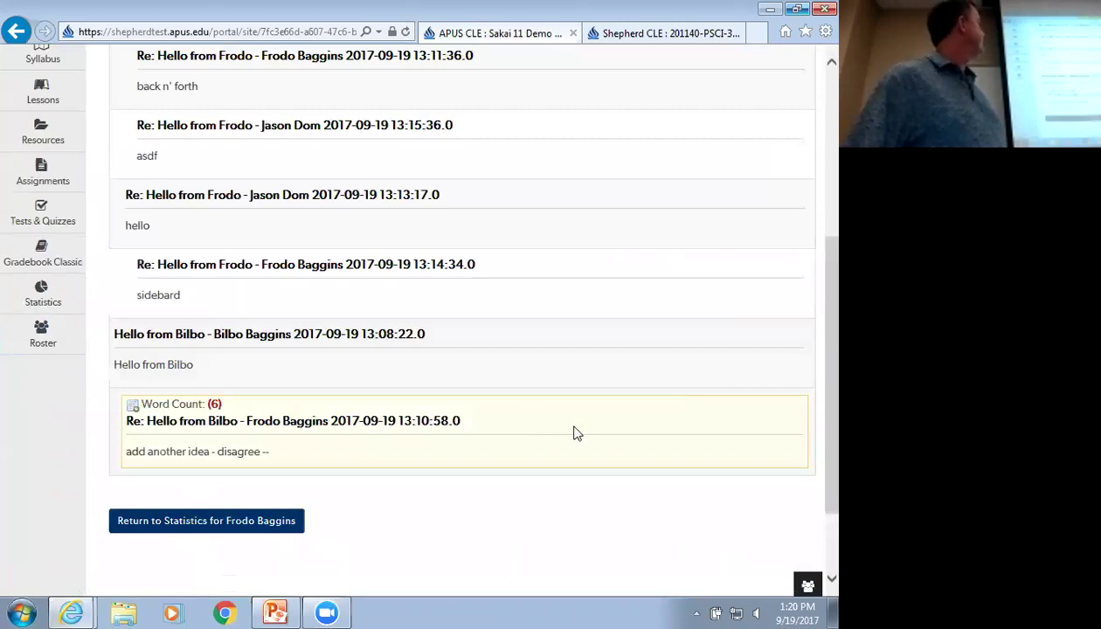
scroll(575, 432, up, 2)
scroll(576, 433, up, 2)
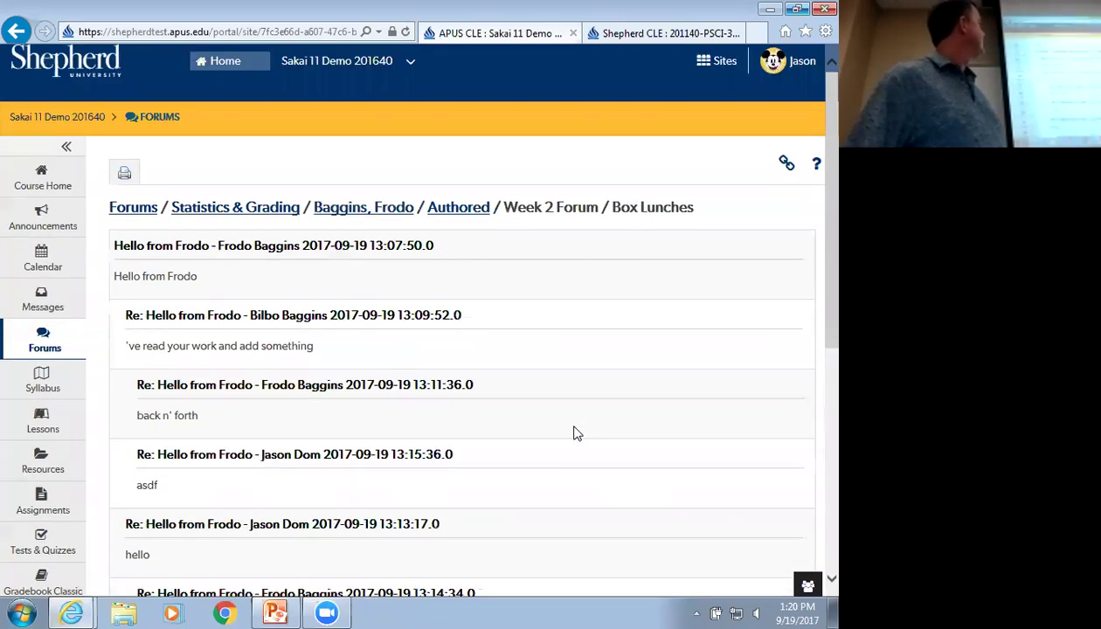
scroll(576, 433, down, 3)
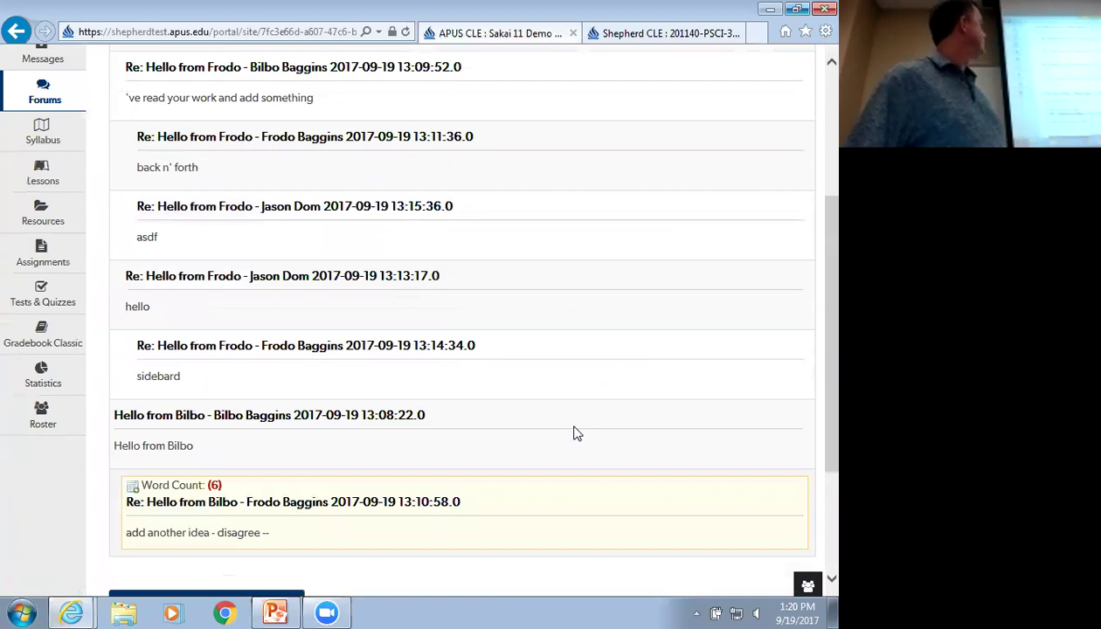
scroll(576, 432, down, 1)
scroll(575, 432, down, 1)
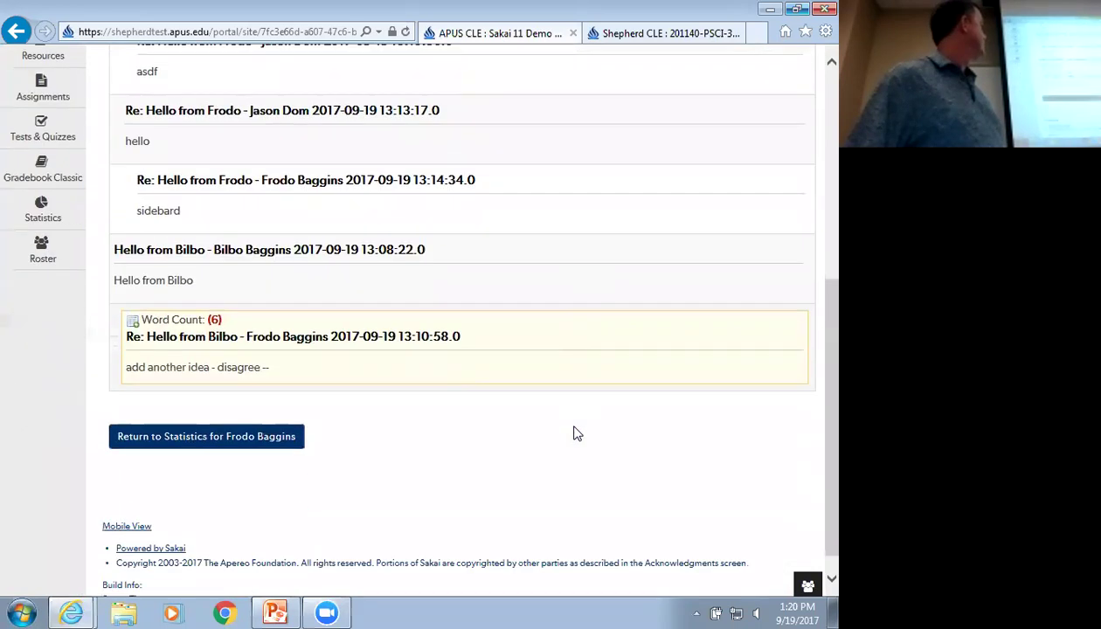
scroll(576, 433, up, 5)
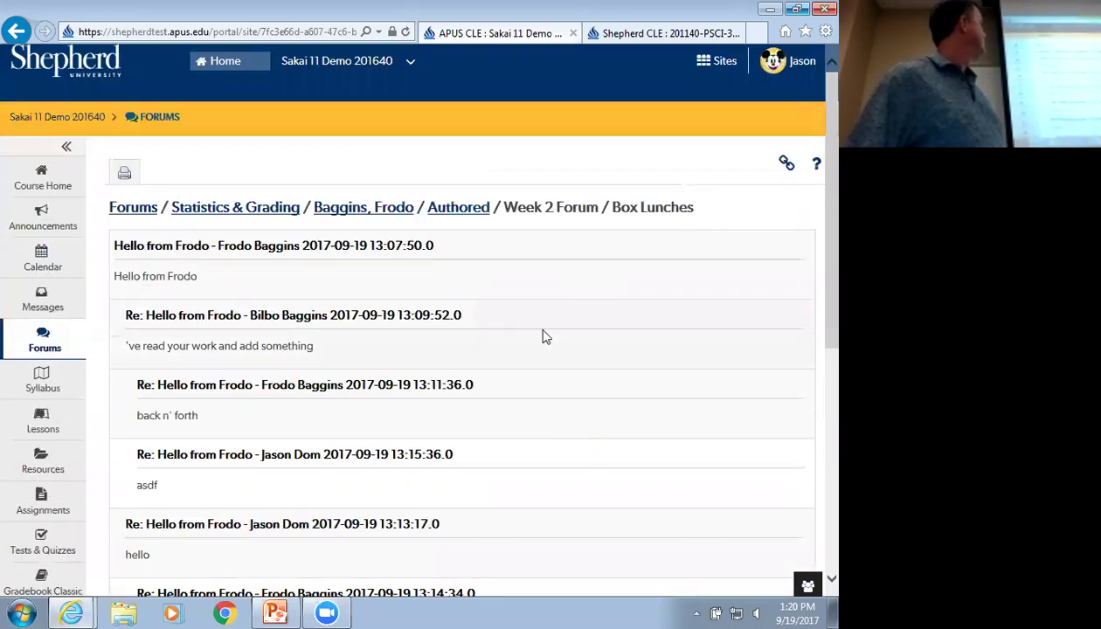
Return to the student's authored posts list and then the statistics and grading page
click(458, 207)
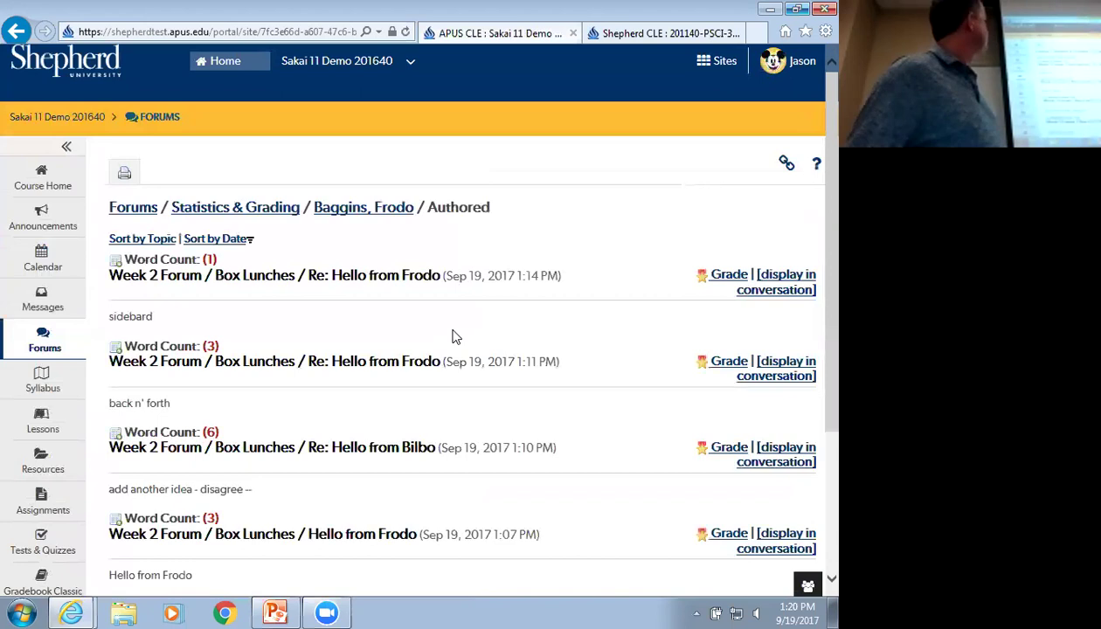
scroll(453, 336, down, 1)
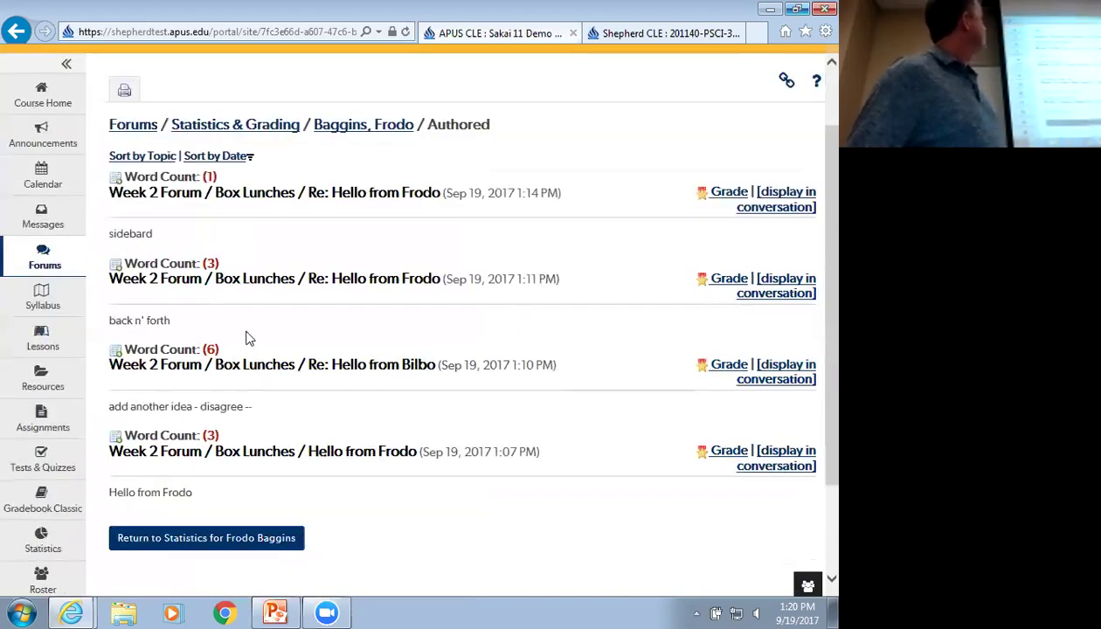
scroll(324, 346, up, 1)
click(359, 209)
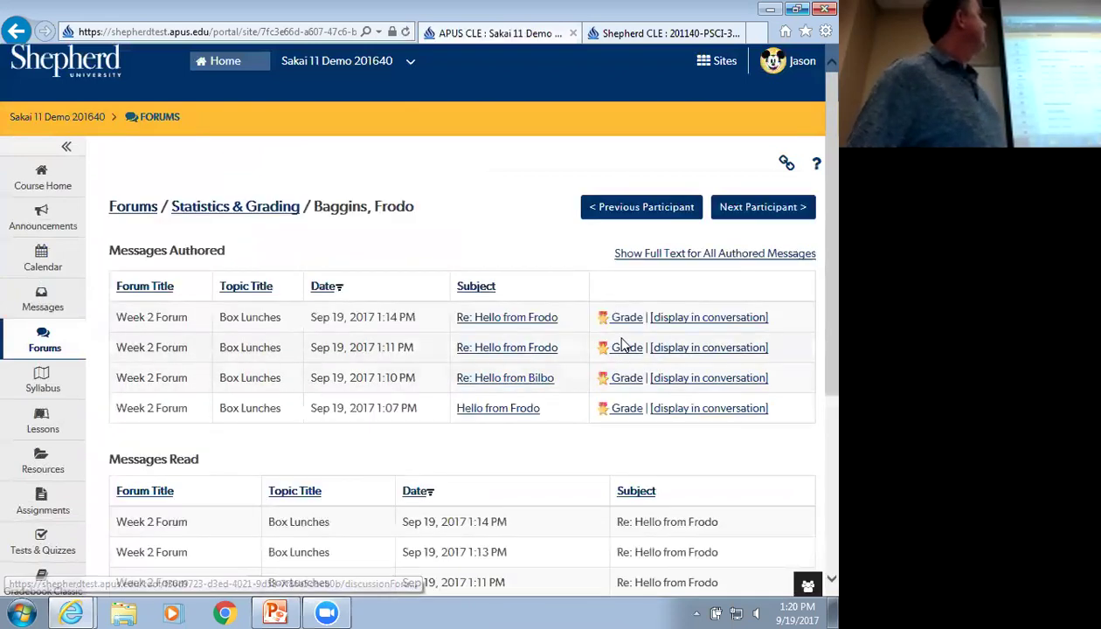
Grade the student's newest 1:14 PM reply 100 points for Forum 1 and submit it
click(627, 321)
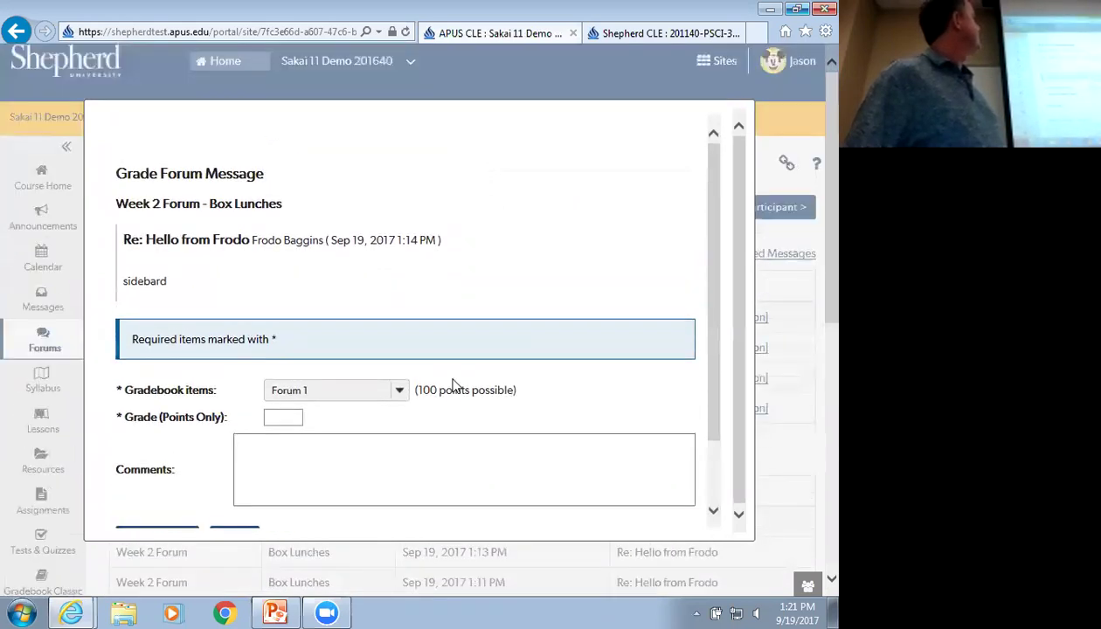
scroll(452, 385, down, 1)
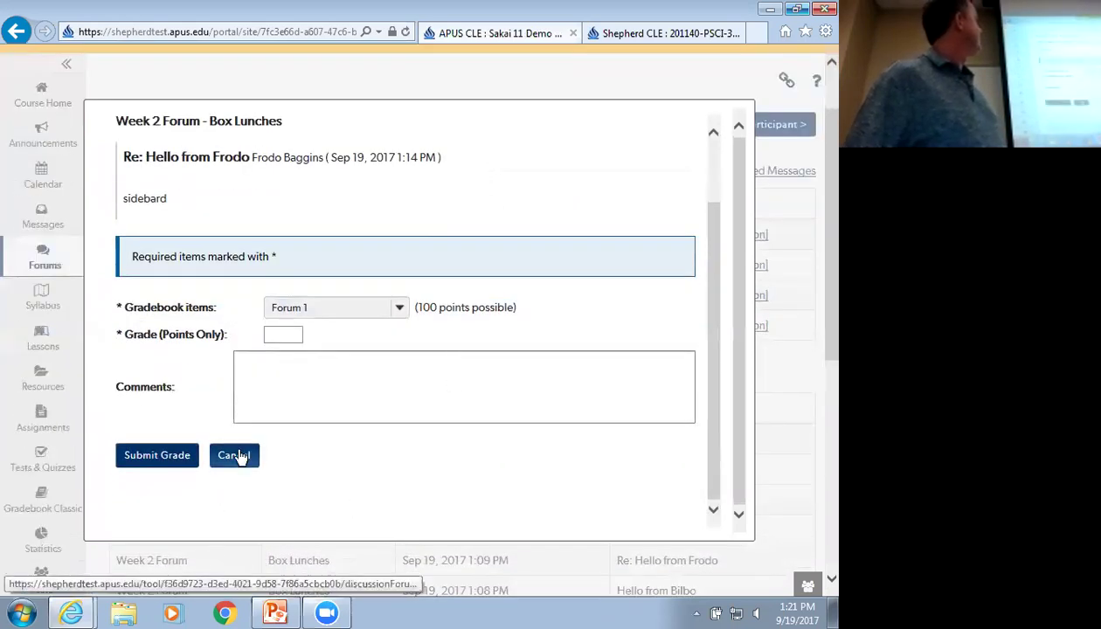
click(238, 458)
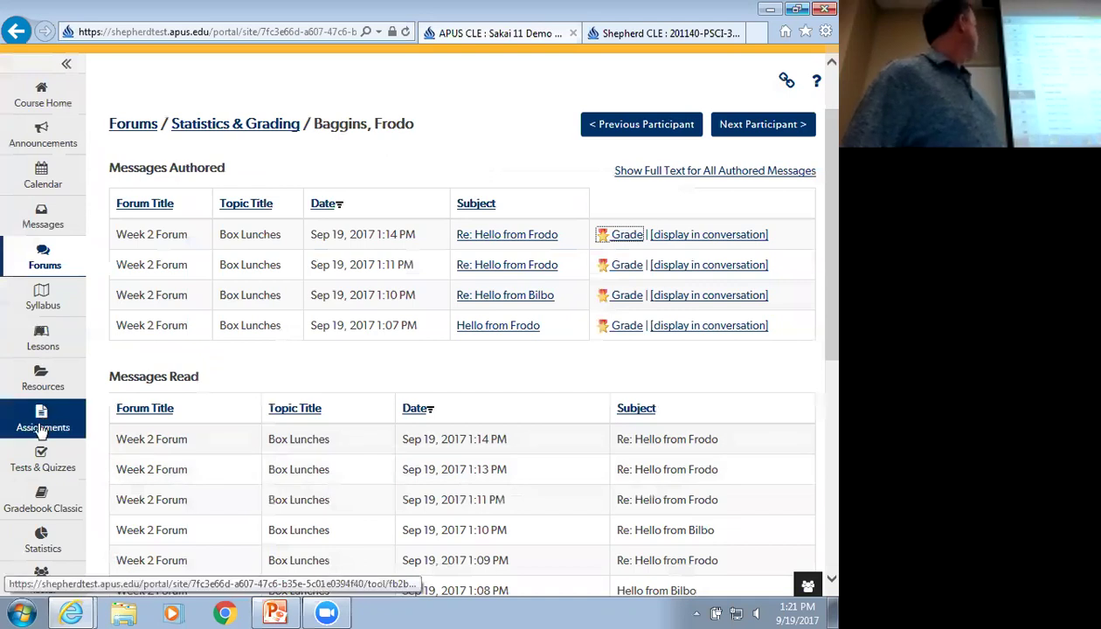
click(624, 234)
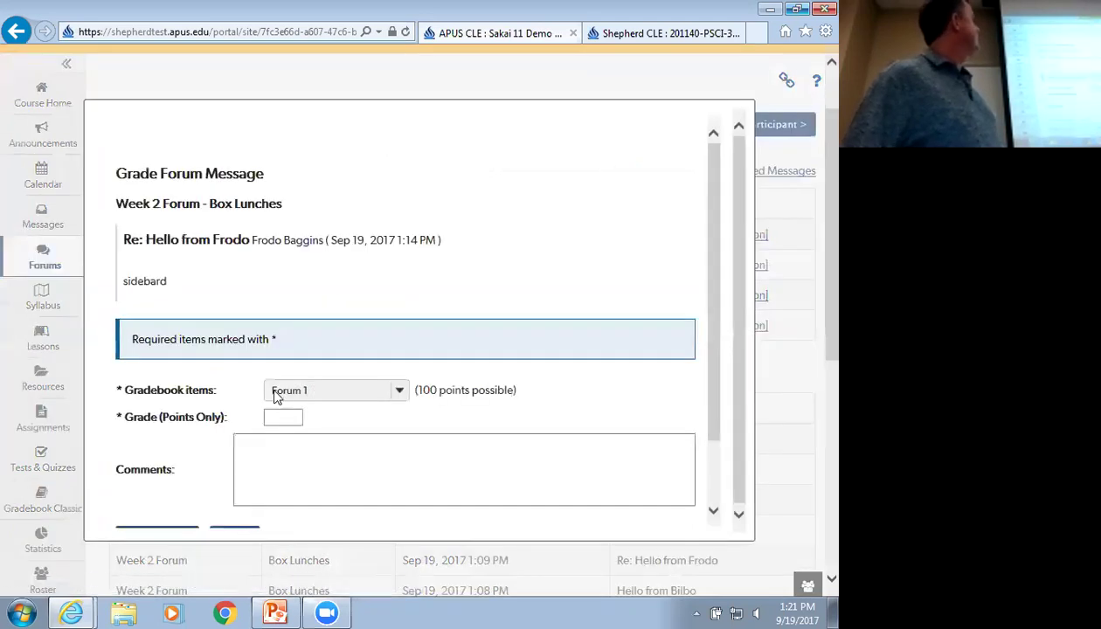
click(270, 416)
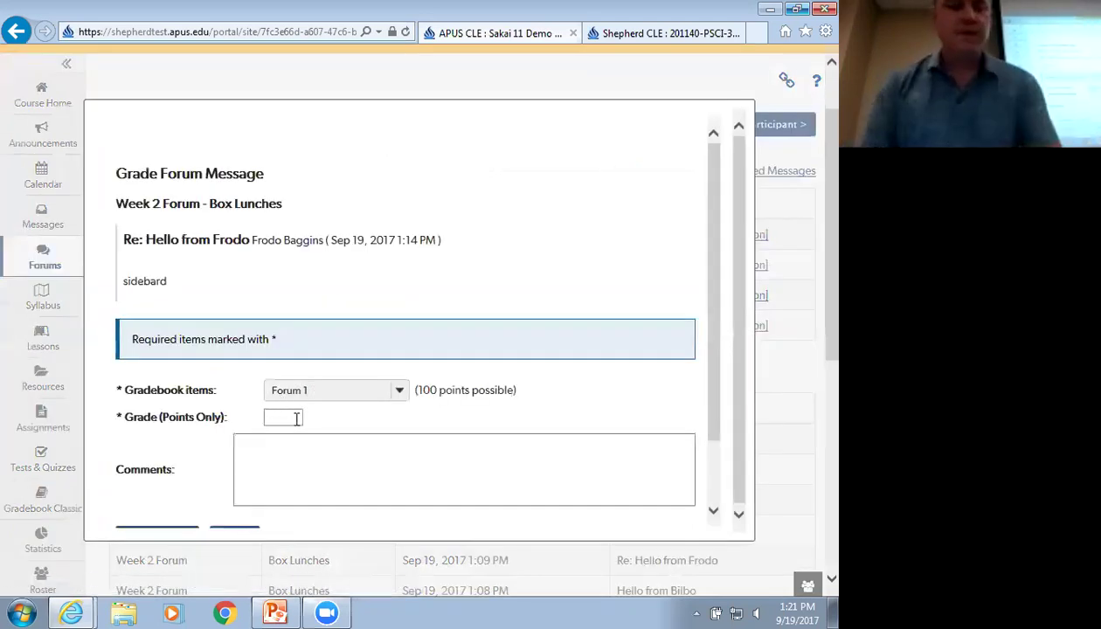
text(100)
scroll(300, 418, down, 2)
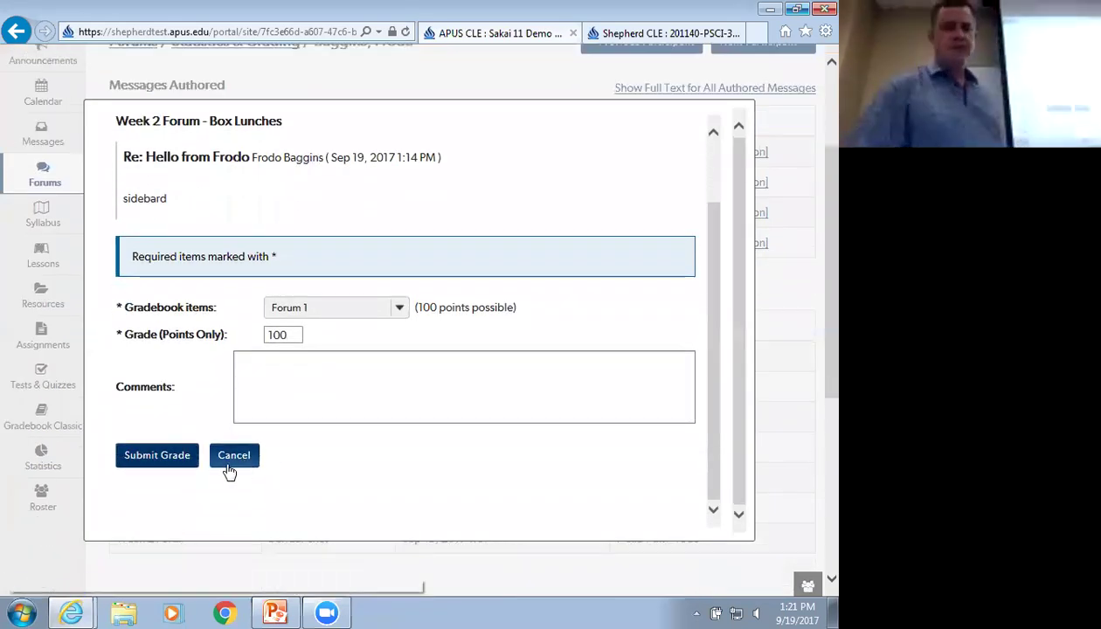
click(169, 455)
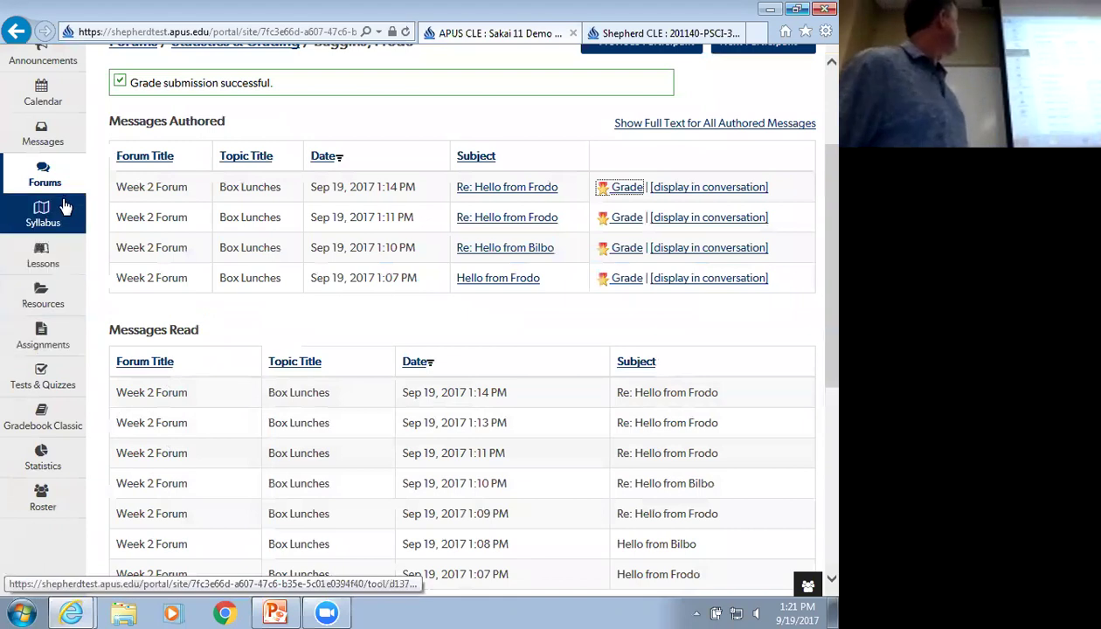
click(41, 420)
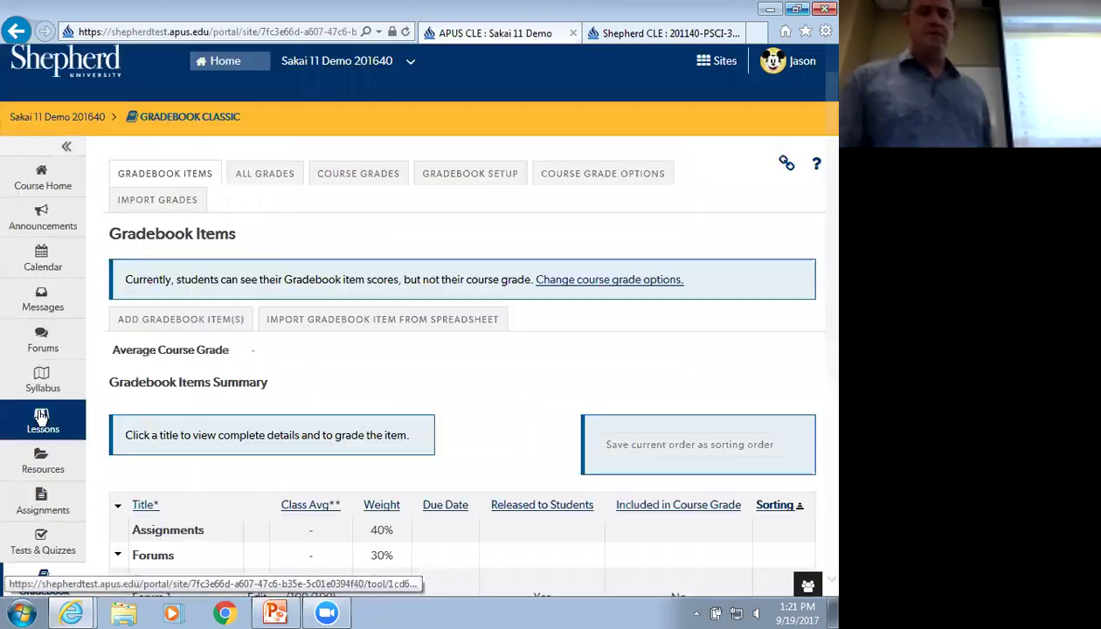
Expand the Forums category and confirm Forum 1's grading table records the 100-point grade
scroll(86, 388, down, 2)
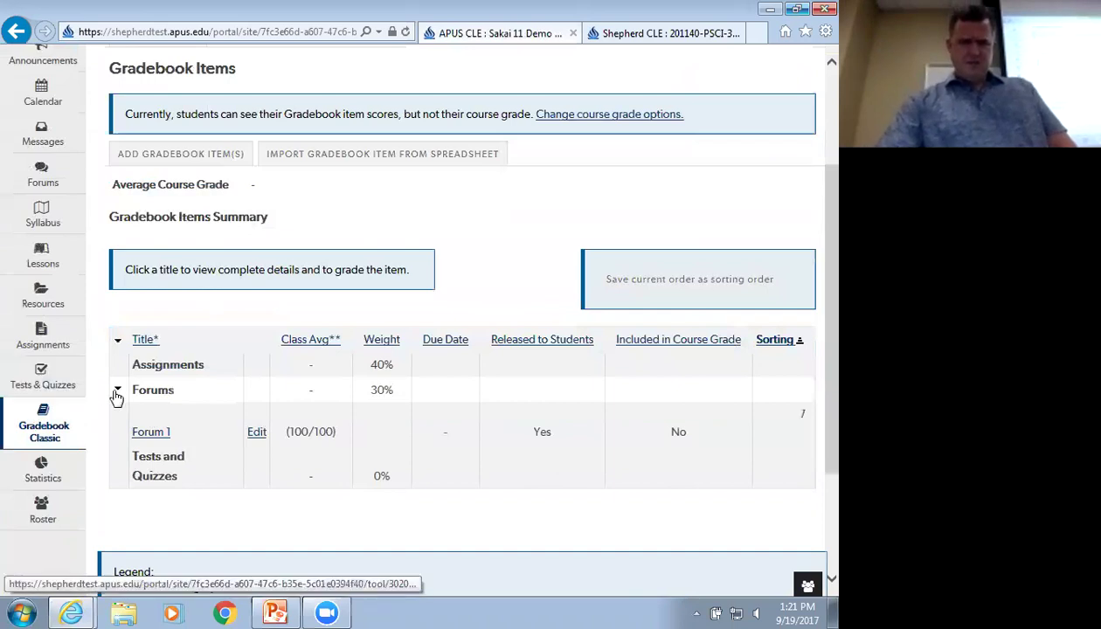
click(118, 391)
click(118, 391)
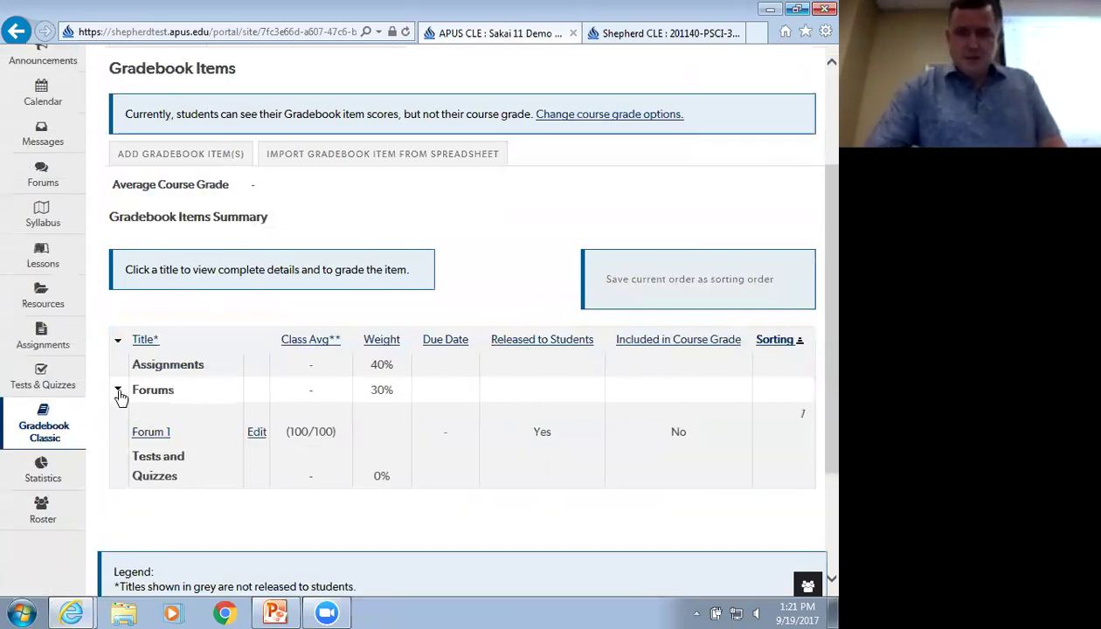
scroll(214, 446, up, 2)
scroll(213, 445, down, 2)
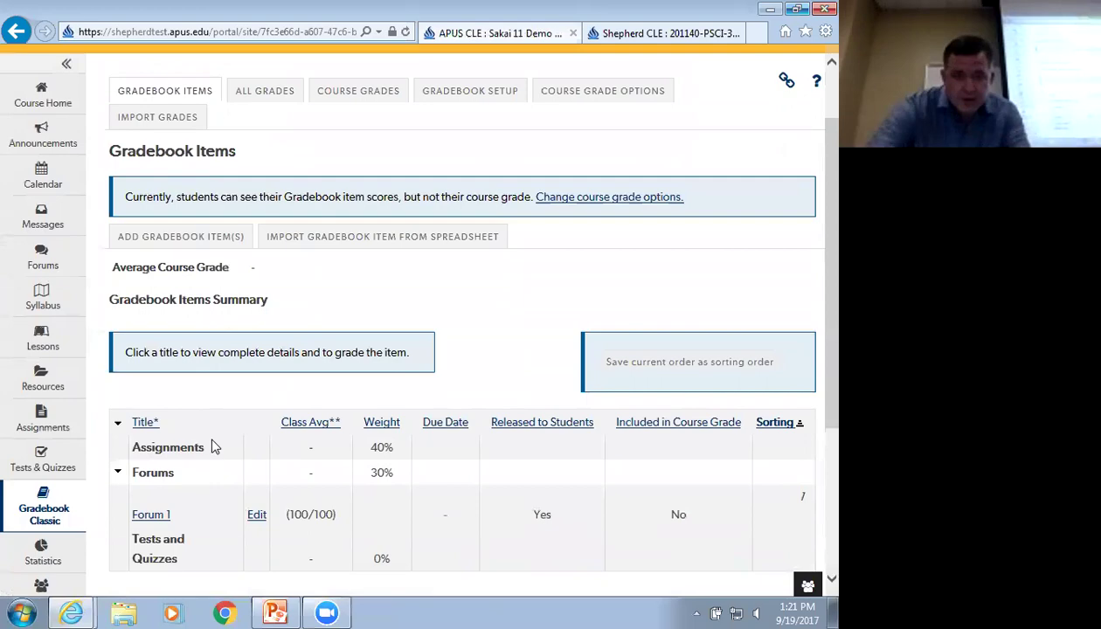
scroll(199, 444, up, 2)
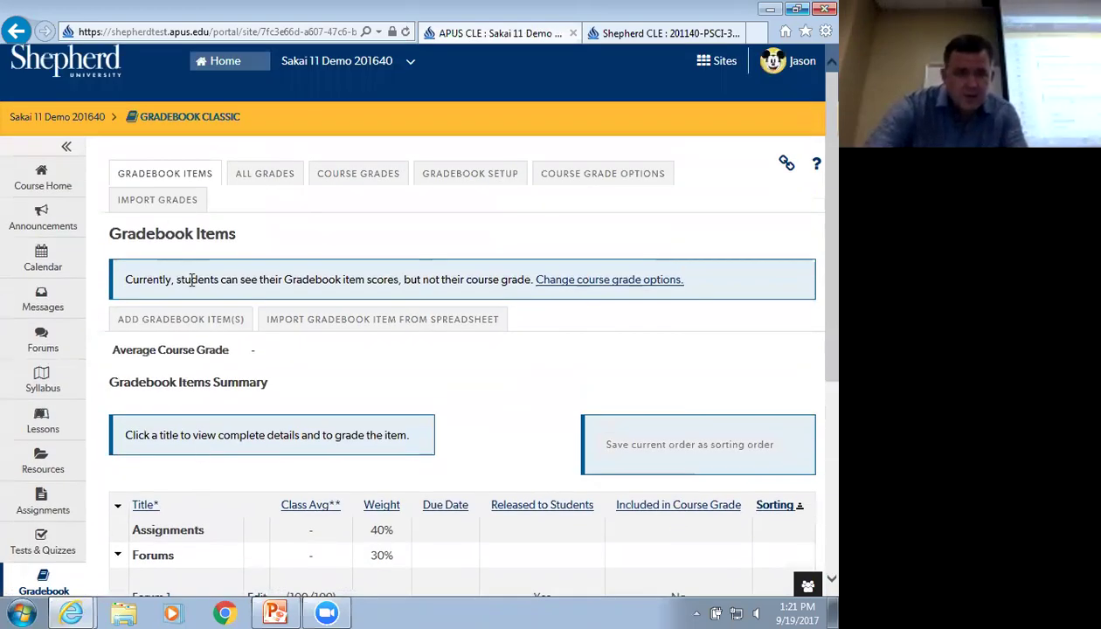
scroll(210, 381, down, 3)
scroll(185, 509, down, 3)
scroll(185, 499, up, 4)
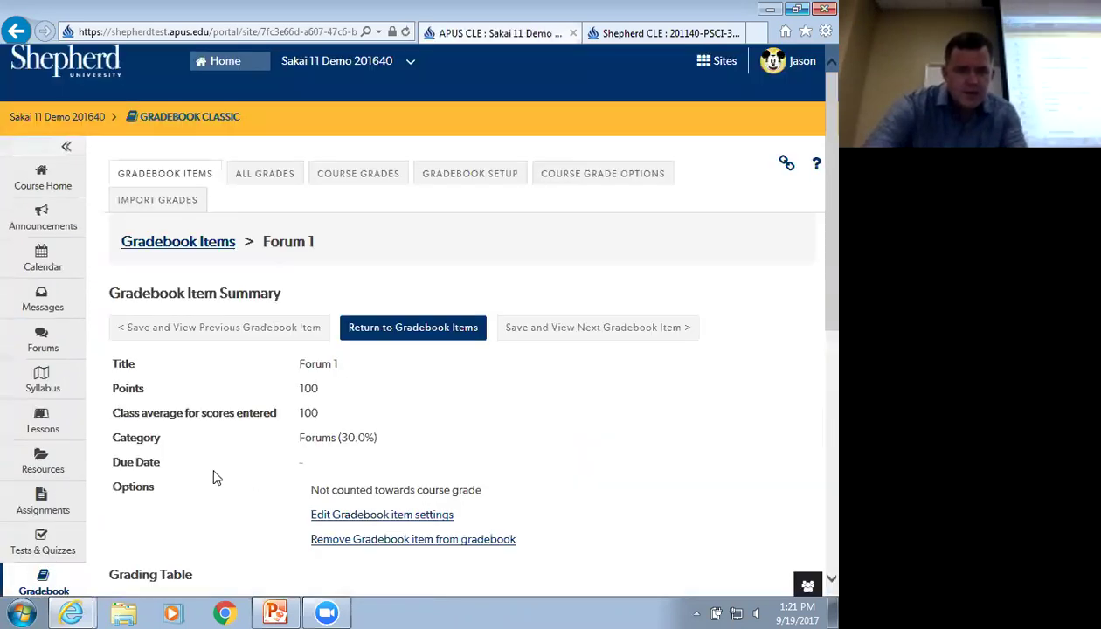
scroll(212, 471, down, 2)
scroll(190, 487, down, 3)
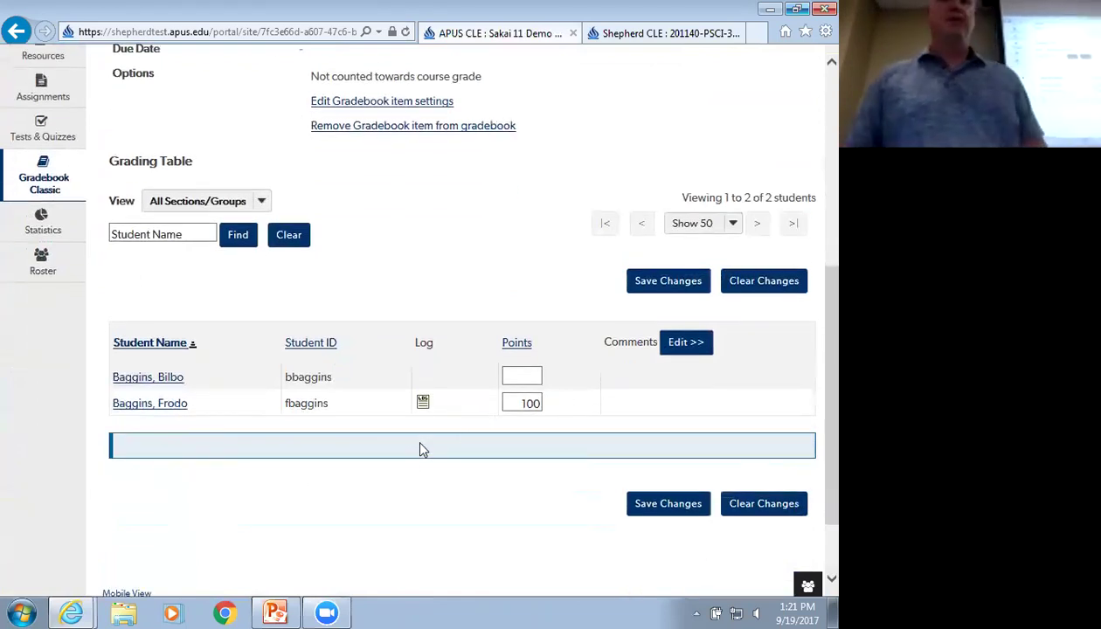
scroll(265, 458, up, 5)
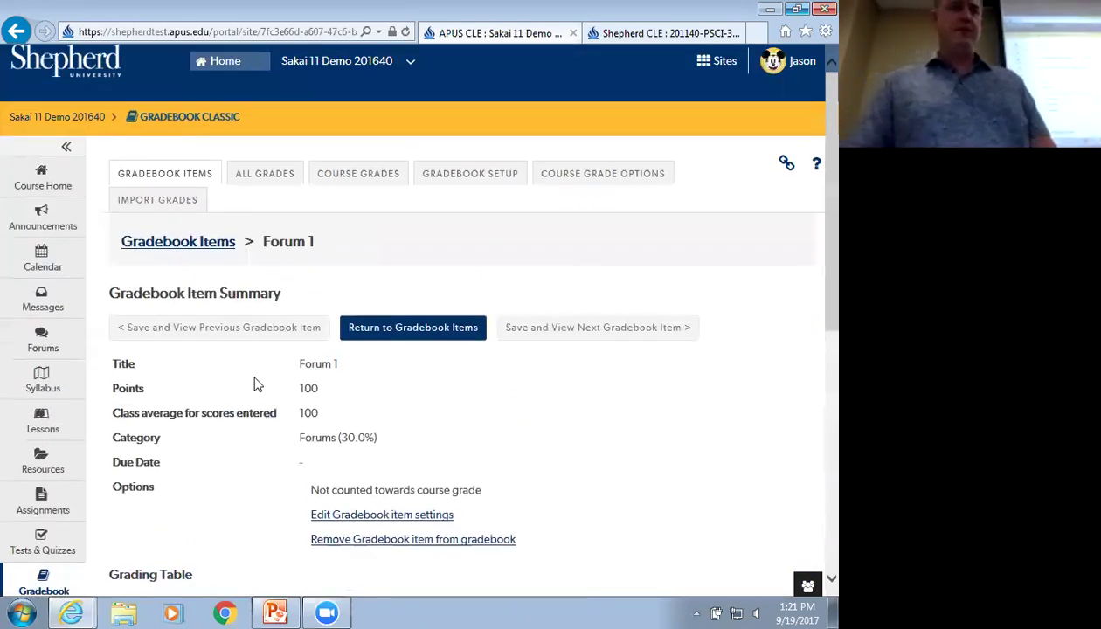
click(57, 330)
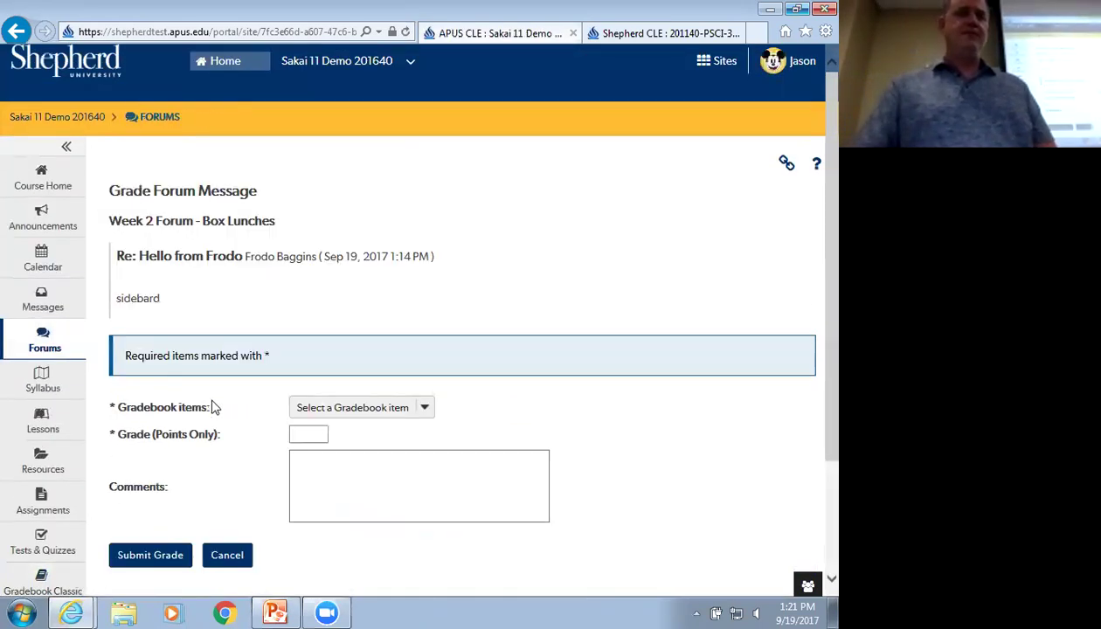
Return to the main Forums list, showing Week 2 Forum's Box Lunches topic with 0 of 8 messages unread
click(157, 117)
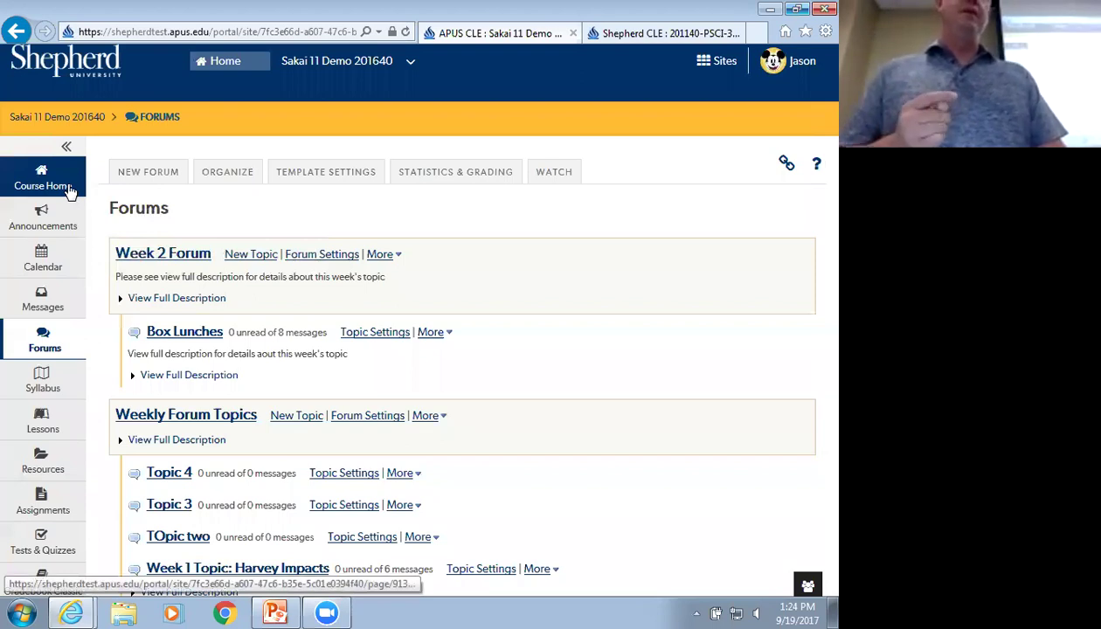
Open Week 2 Forum's own page, listing only Box Lunches at 0 unread of 8 messages
click(173, 255)
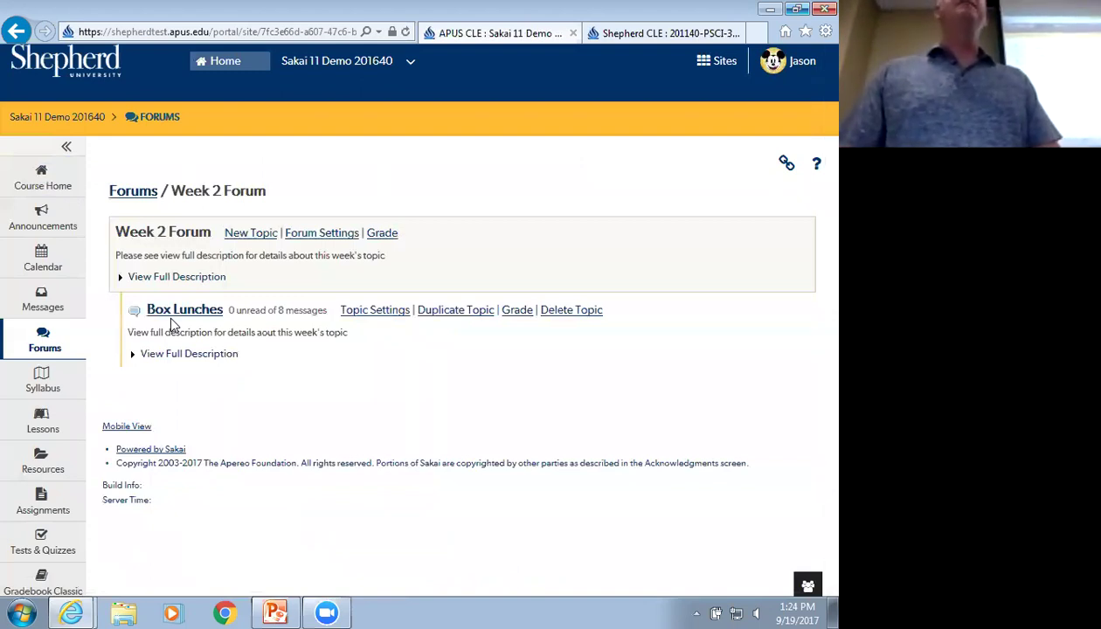
scroll(176, 363, down, 2)
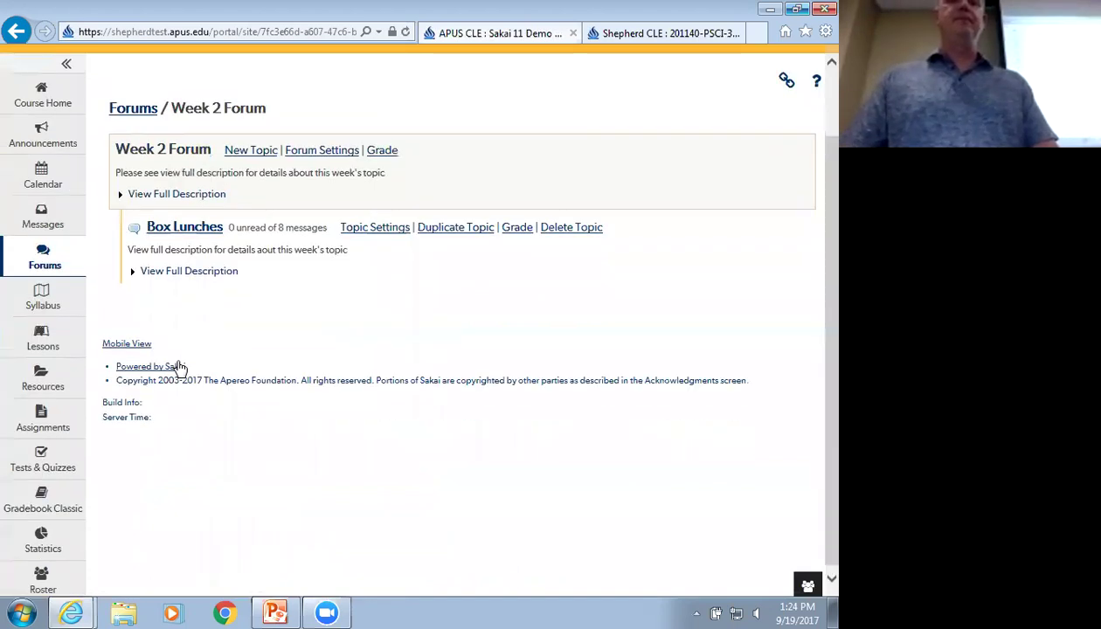